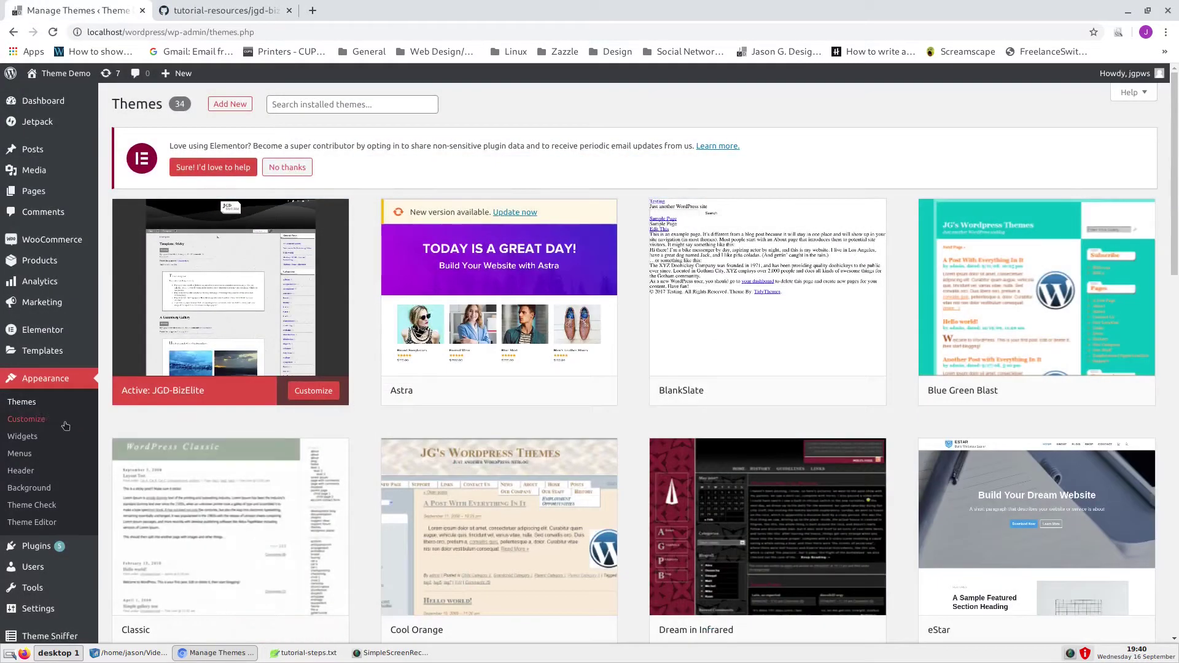
Open the theme customizer, switch the color scheme to Blue and publish the change
click(38, 419)
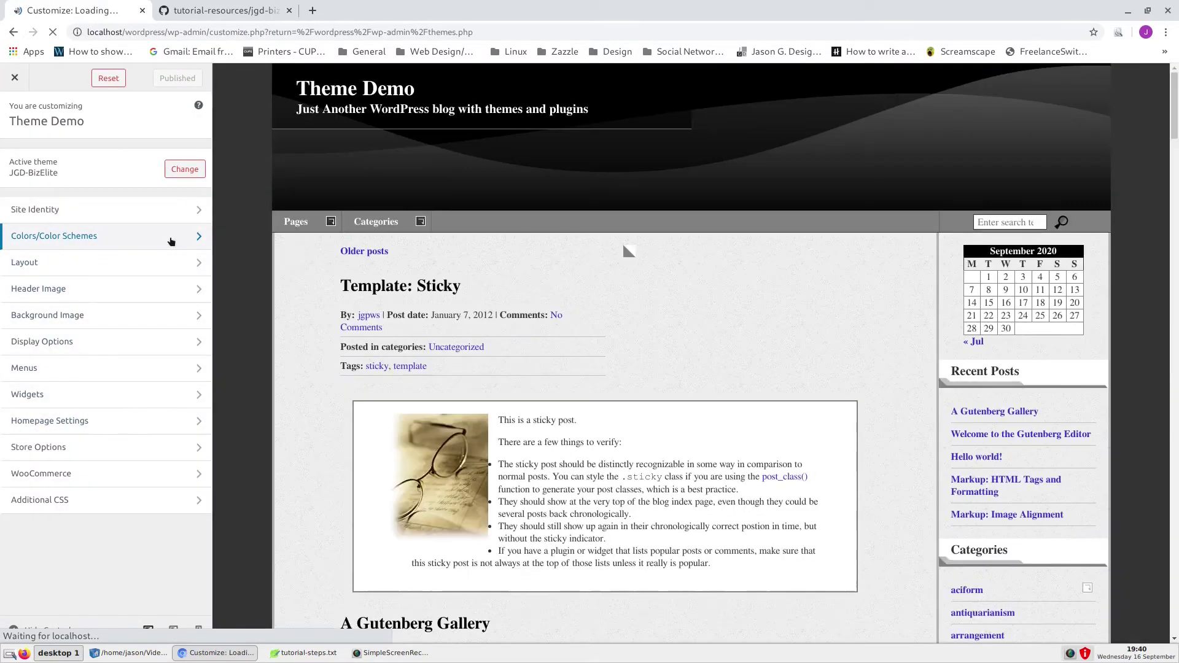
click(172, 242)
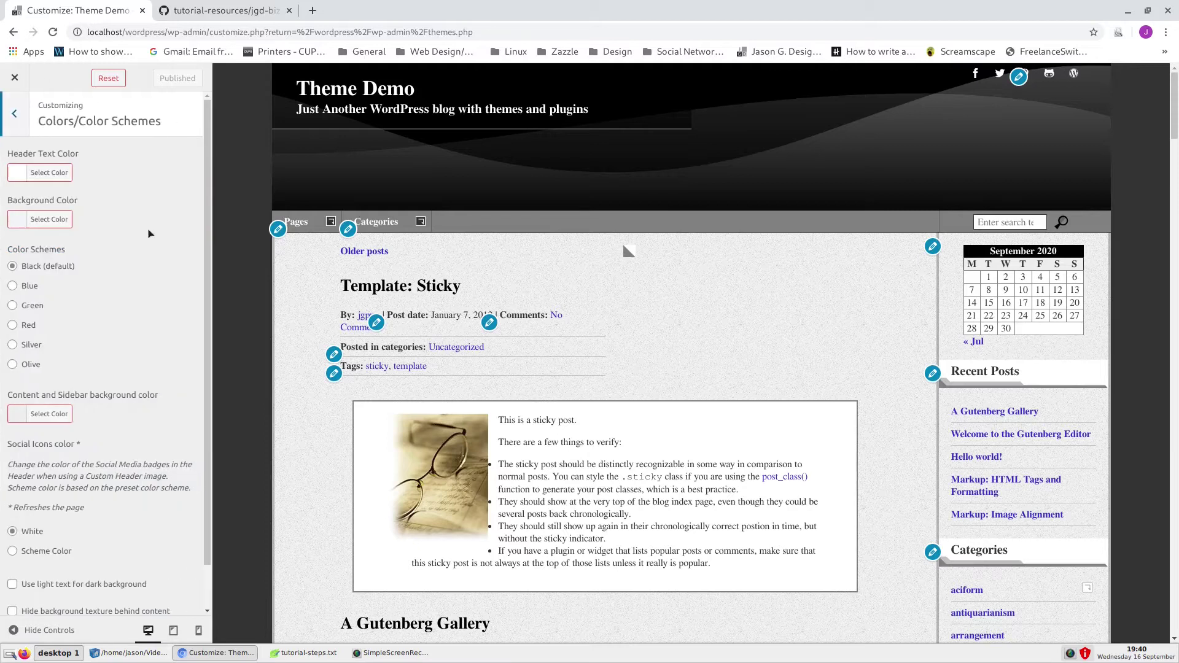
click(13, 286)
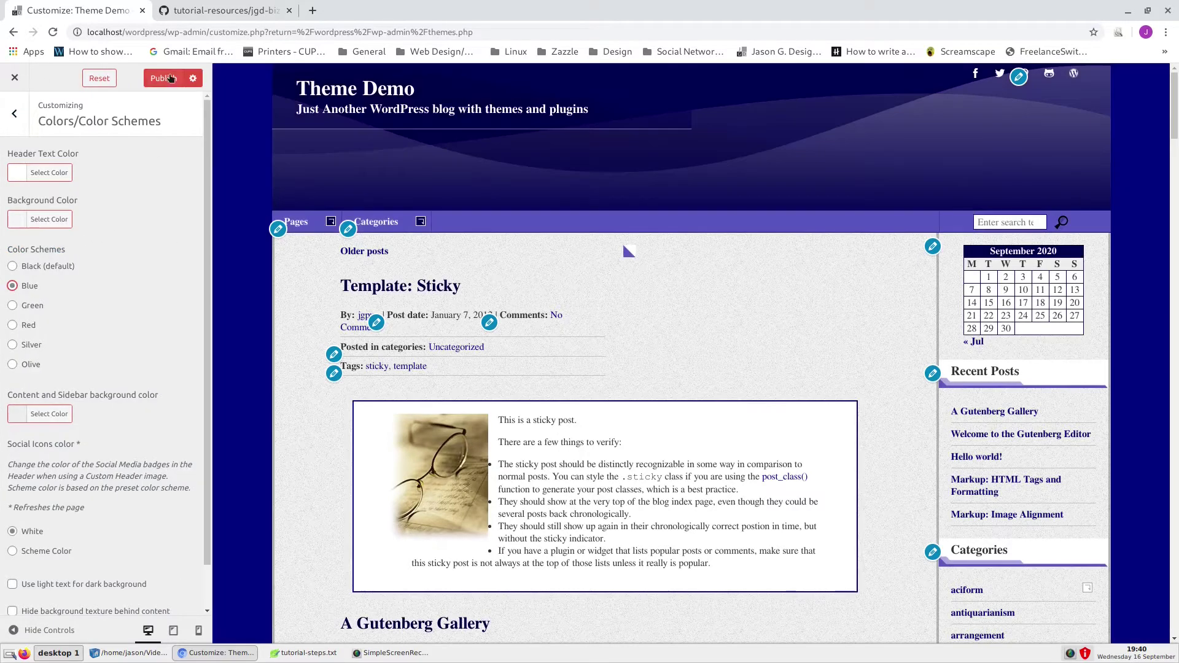
click(163, 78)
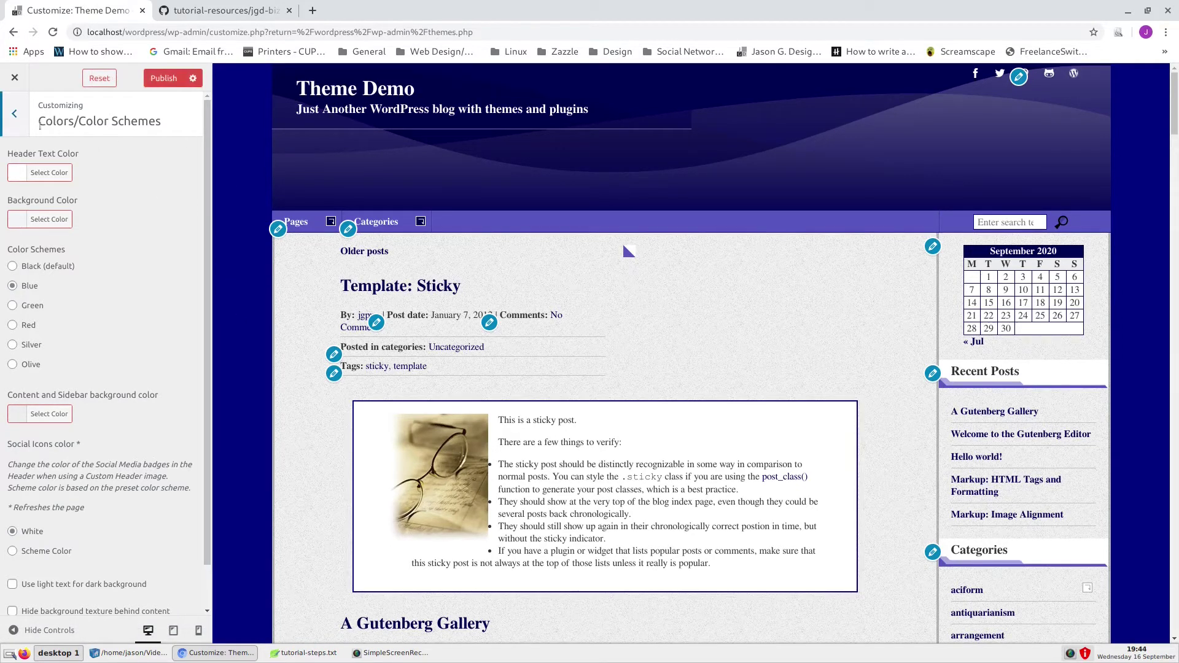
Set water_bg.png from the media library as the site's background image
click(14, 115)
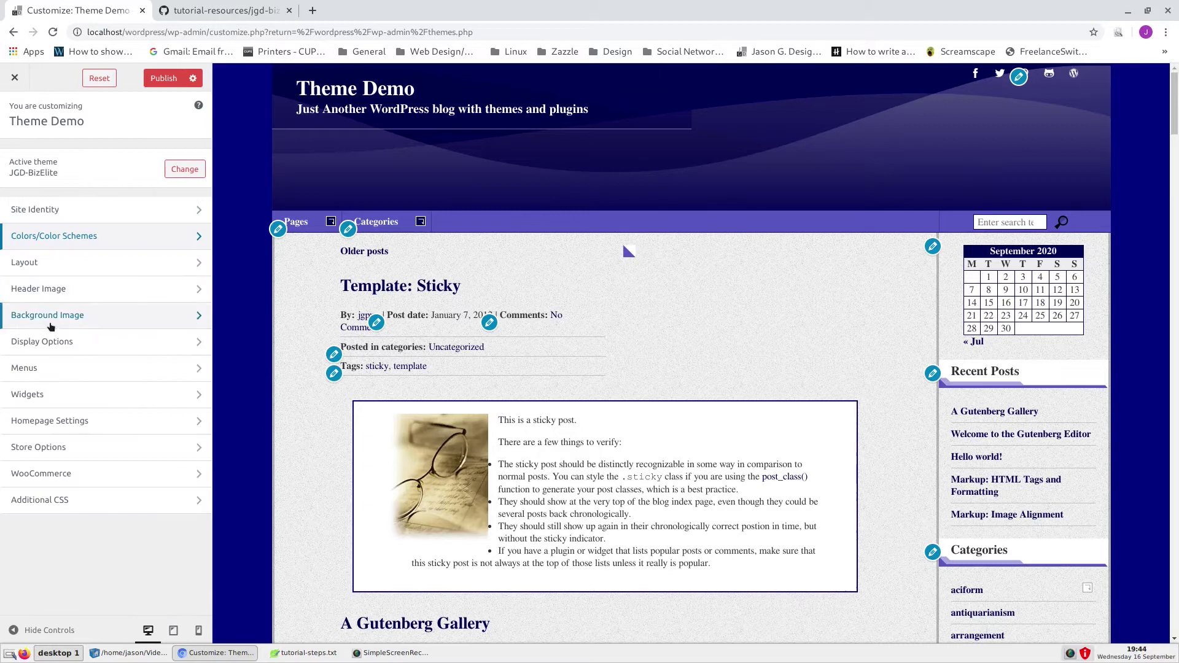
click(77, 317)
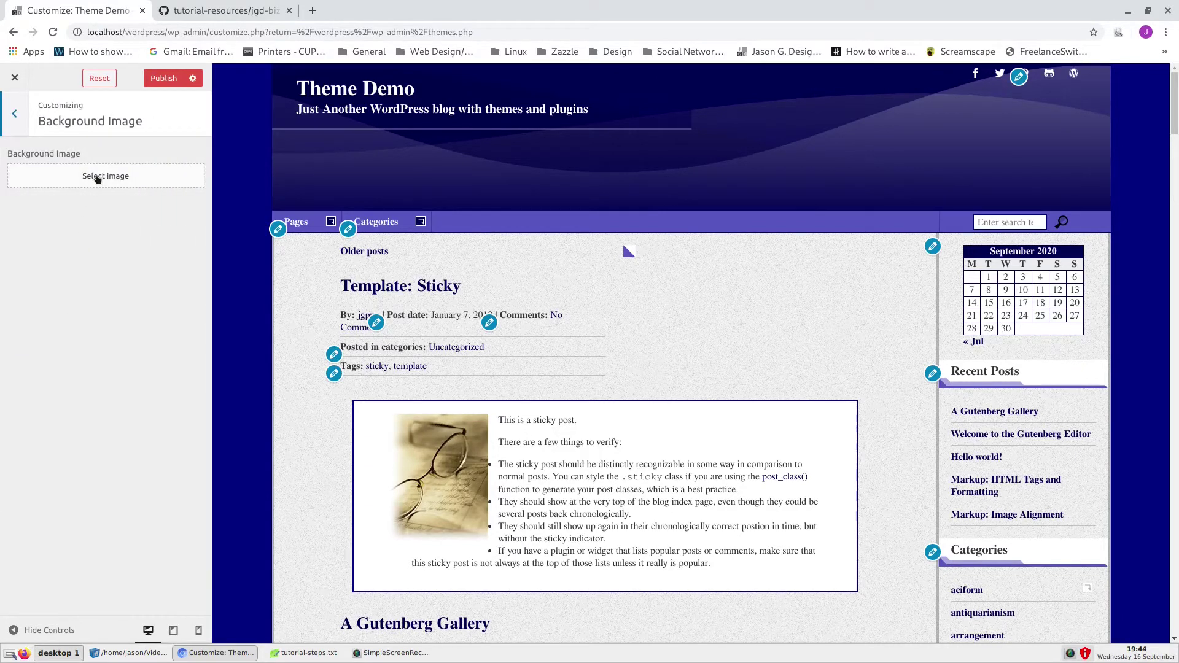
click(96, 180)
click(69, 231)
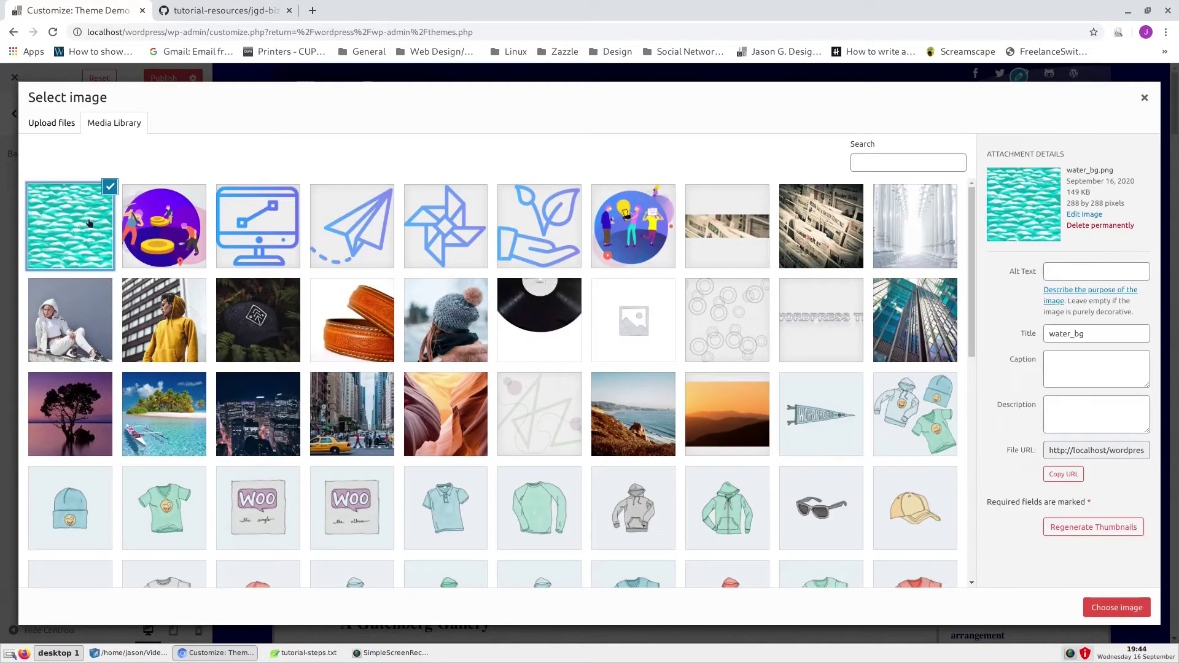
click(1141, 611)
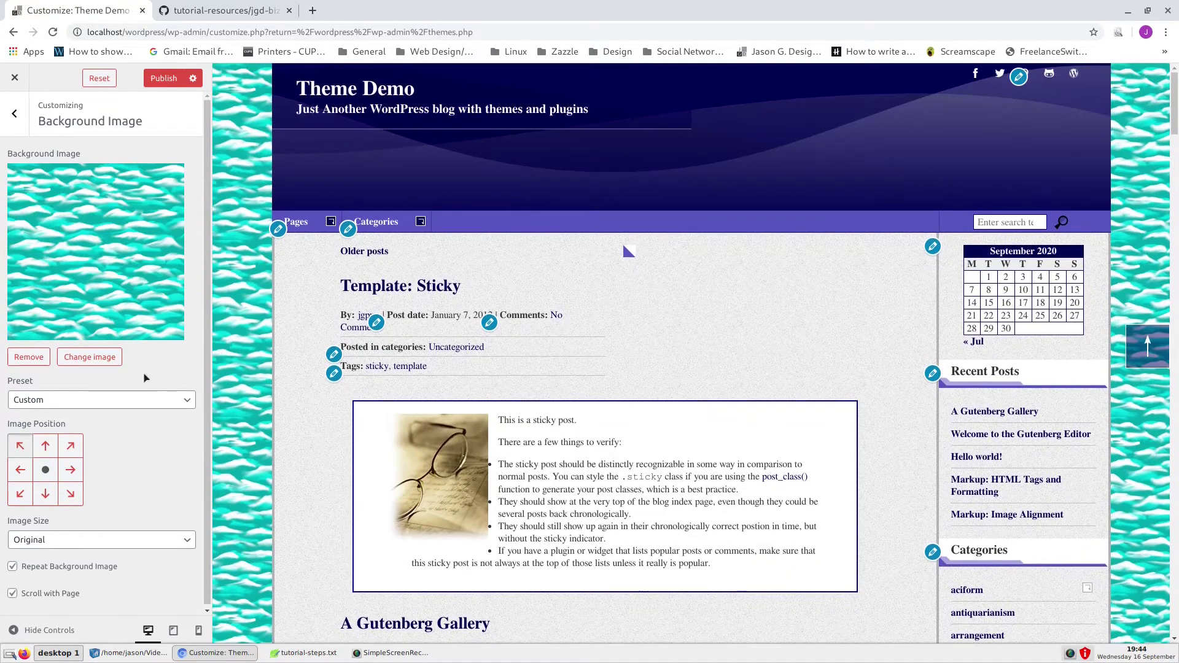
Turn off scrolling with the page for the background image and publish the change
click(12, 594)
scroll(249, 284, down, 8)
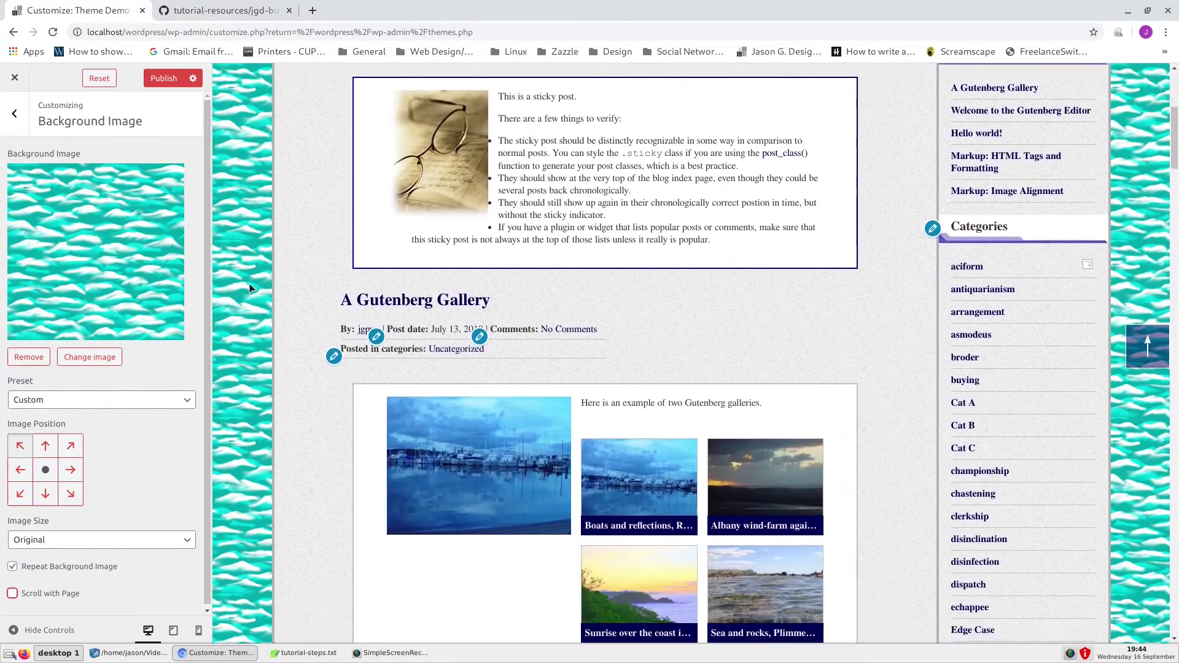
scroll(249, 284, down, 1)
click(162, 78)
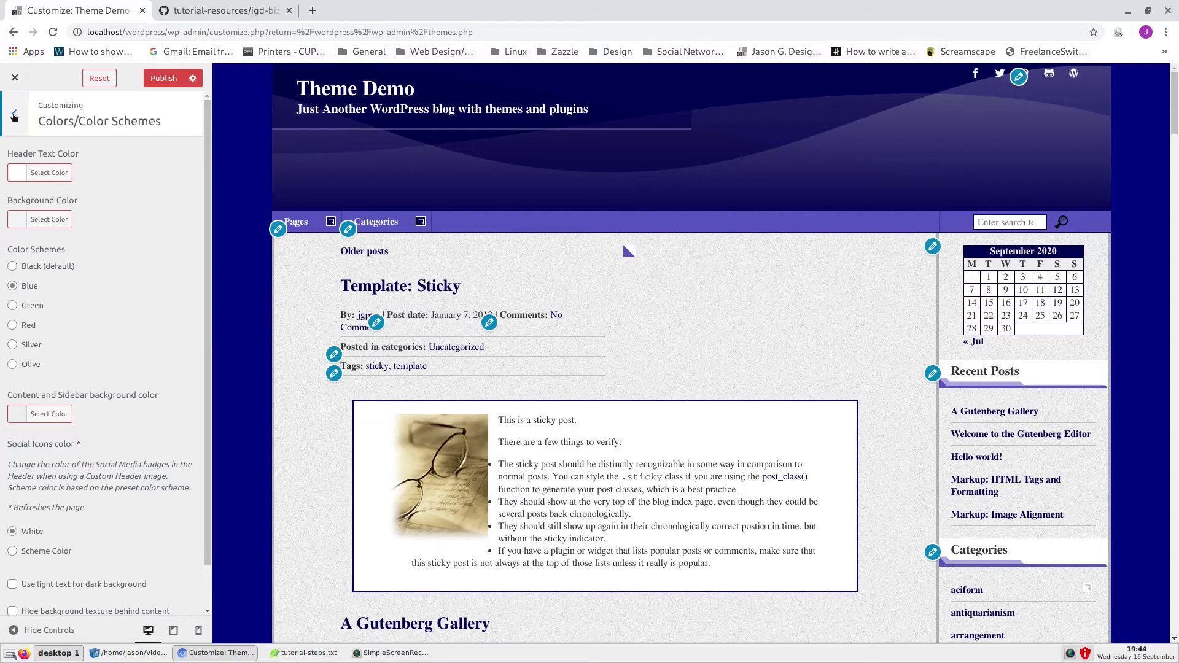
click(15, 116)
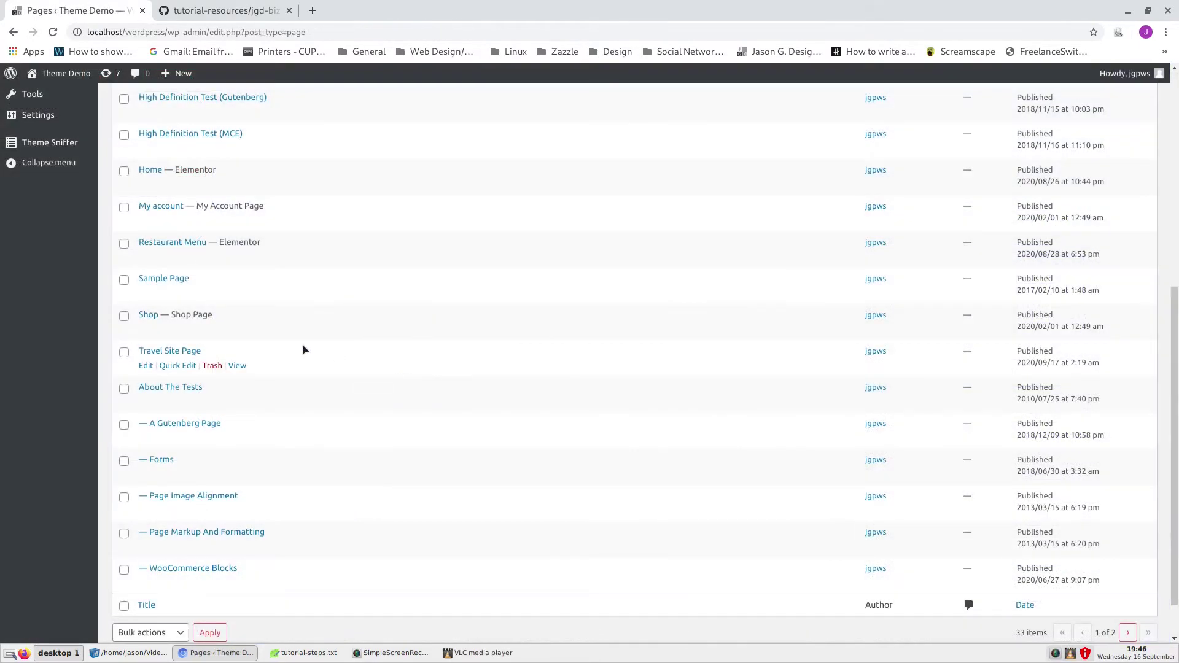
Open Travel Site Page for editing, assign it the Full Width, No Menu template and update the page
click(145, 366)
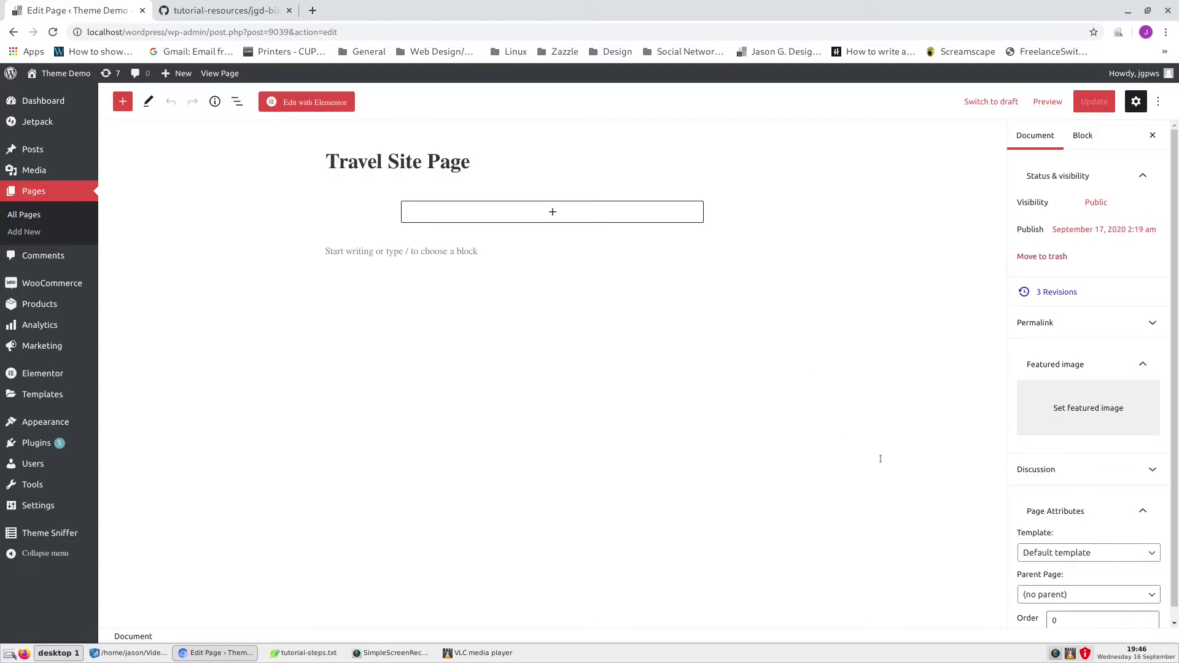
click(1074, 555)
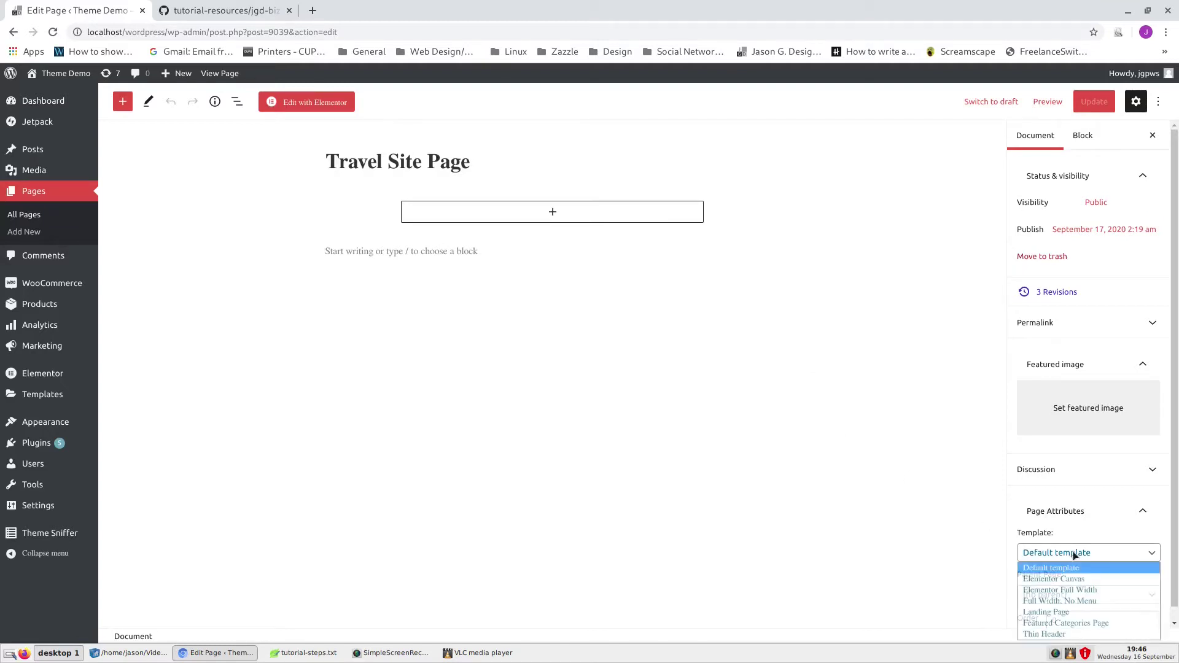
click(1061, 603)
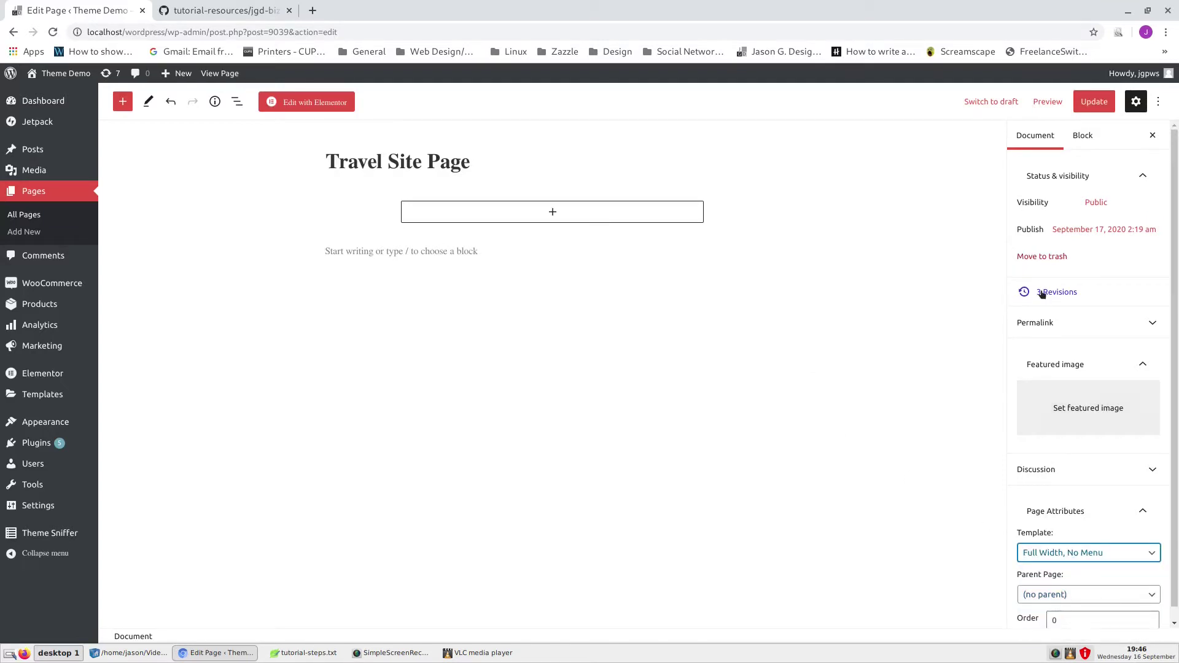
click(1094, 105)
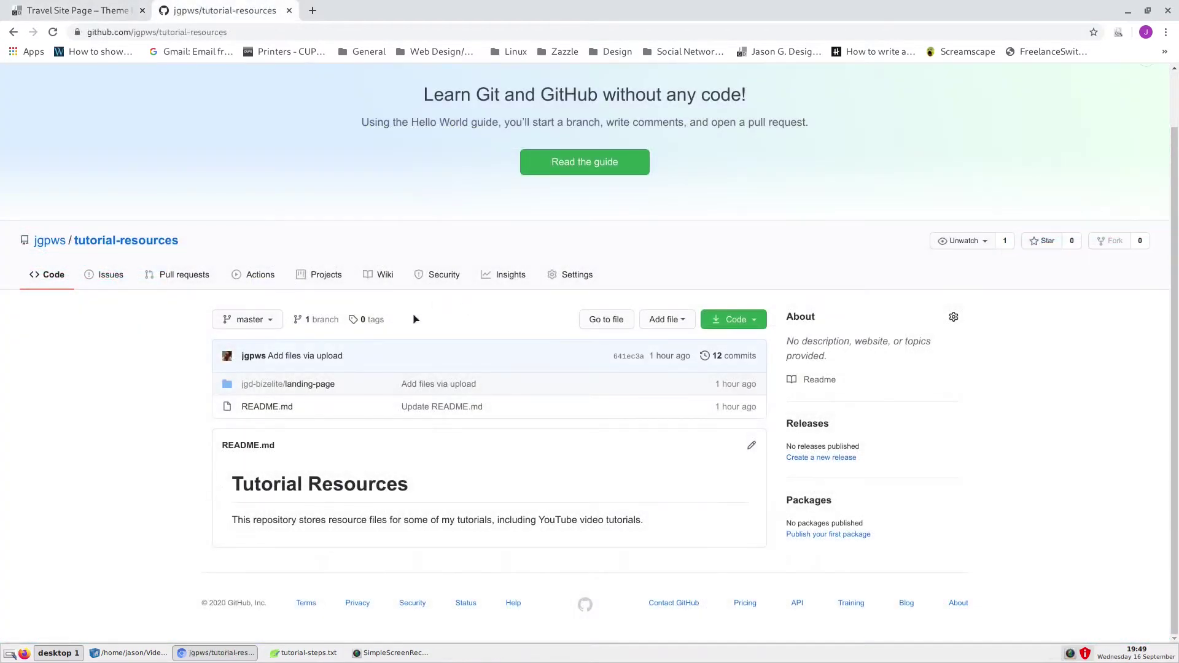
Examine the files in the jgd-bizelite/landing-page folder of the tutorial-resources repository on GitHub
click(318, 386)
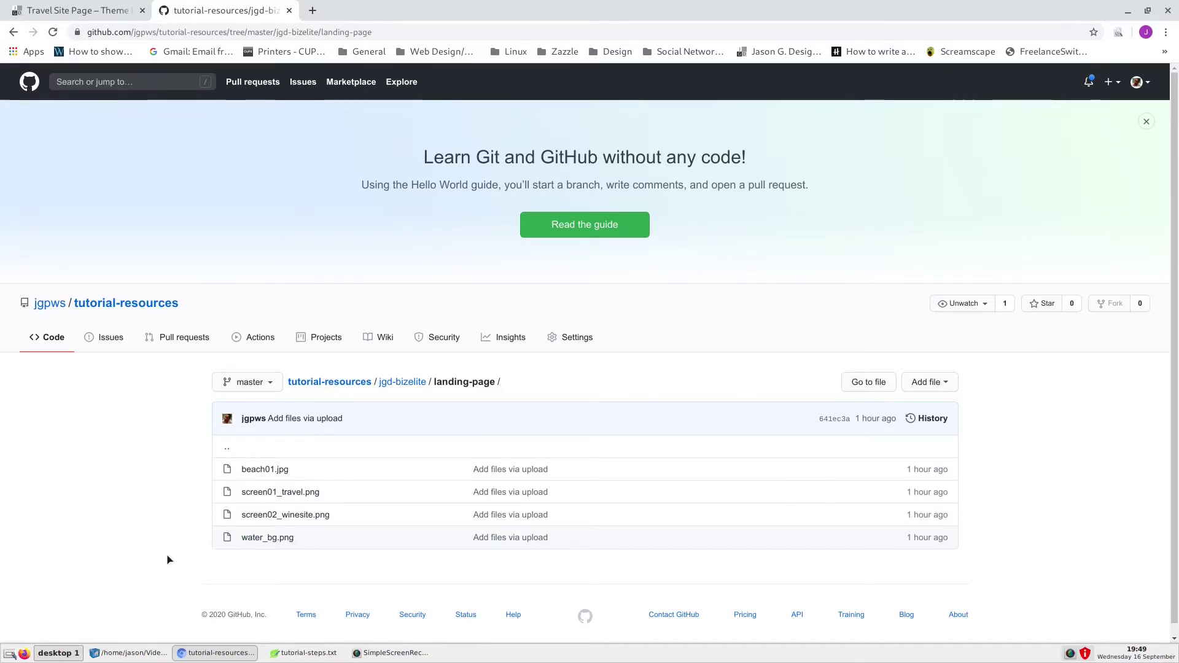
key(alt+Left)
click(319, 386)
key(alt+Left)
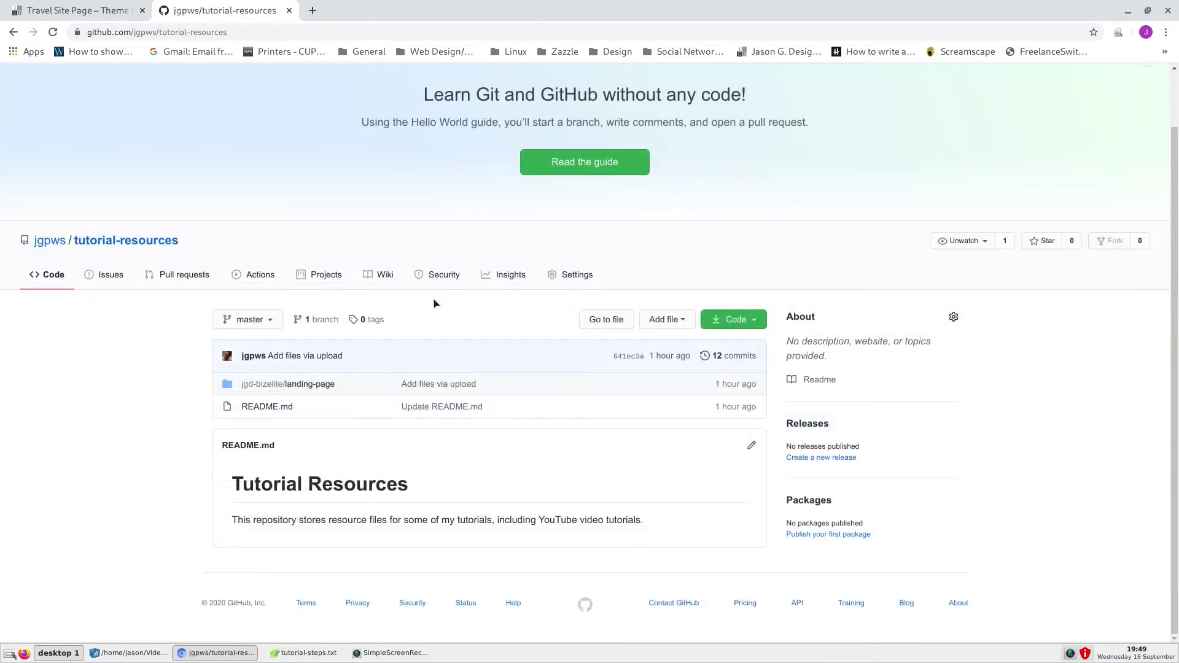
click(318, 388)
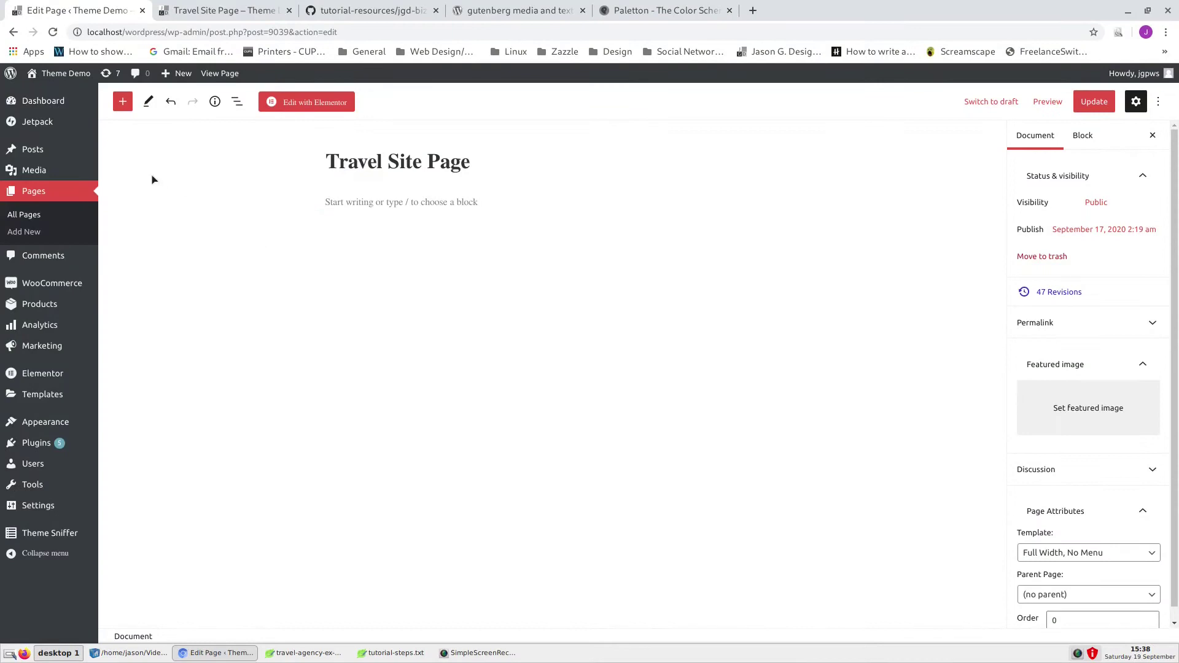
Insert a Media & Text block into Travel Site Page and align it vertically to the top
click(122, 101)
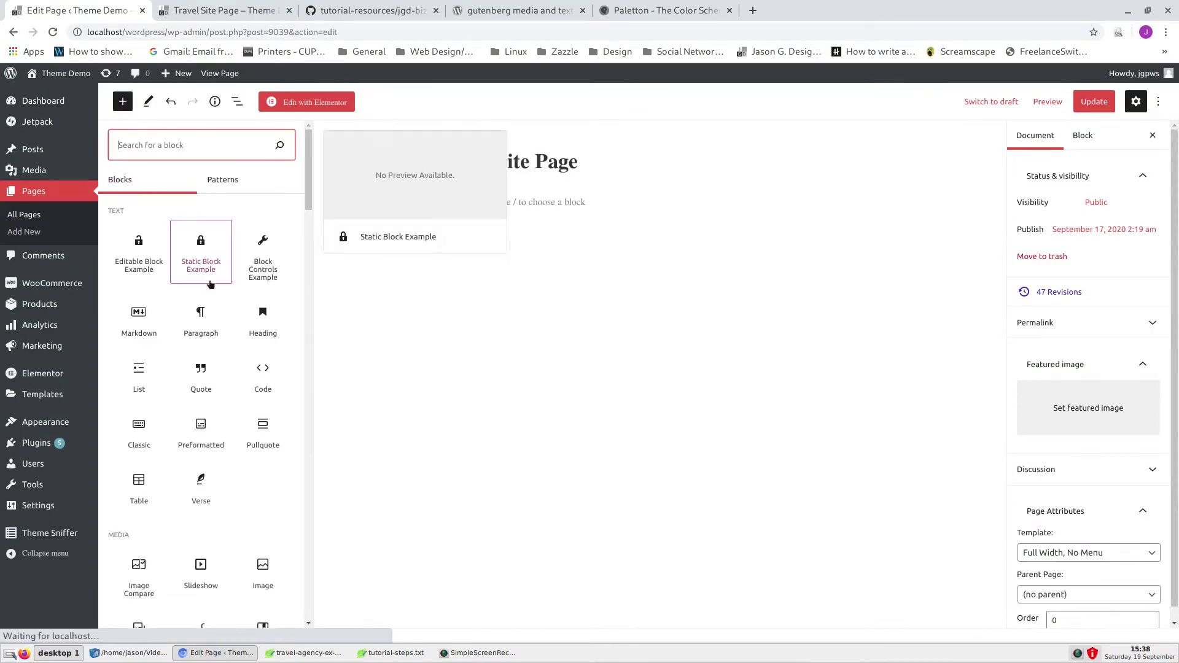
scroll(203, 245, down, 5)
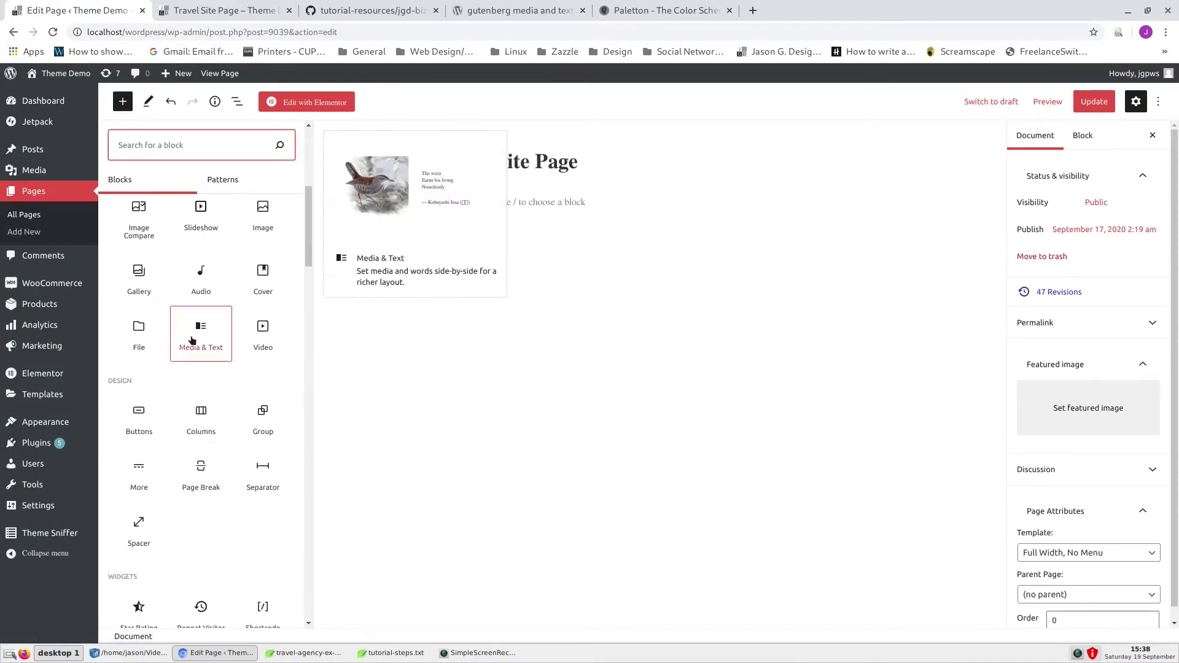
click(194, 340)
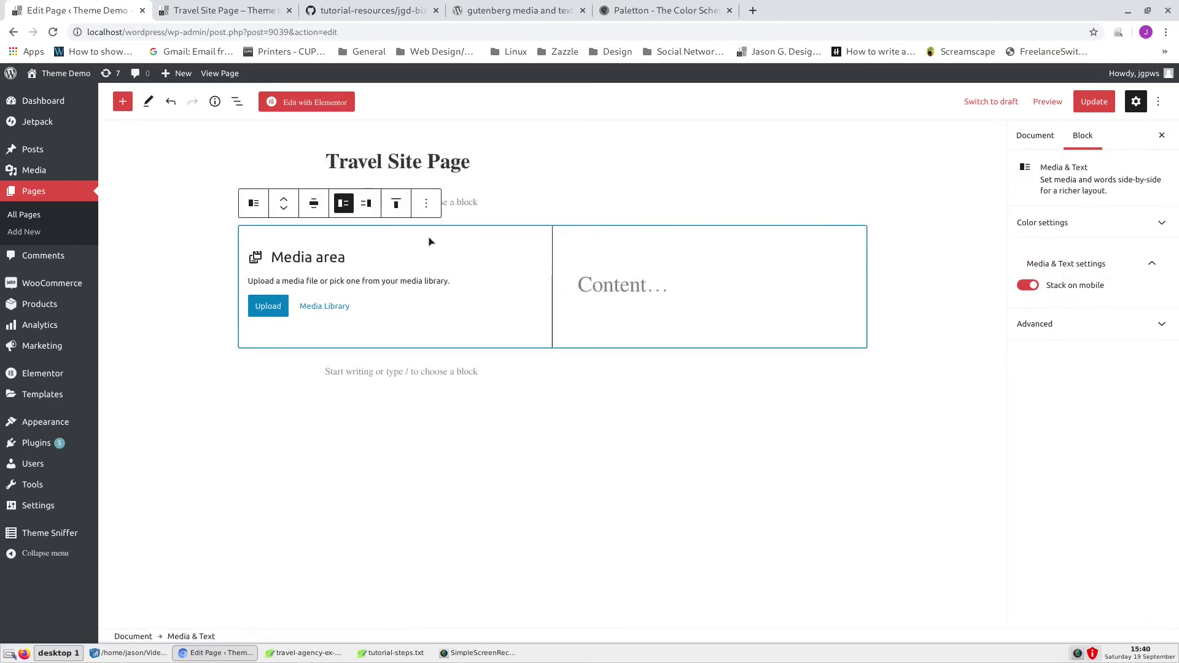
click(398, 206)
click(434, 248)
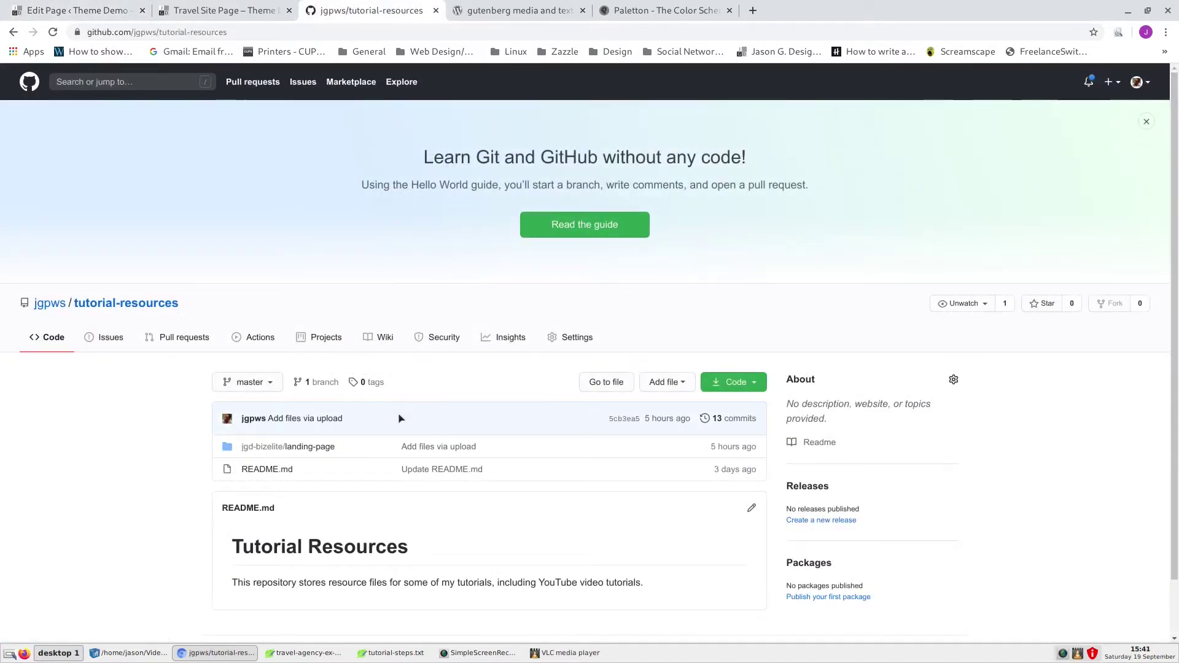
Upload beach01-640x480.jpg from the Pictures folder into the block's media area and give it the alt text "Beach image"
click(319, 449)
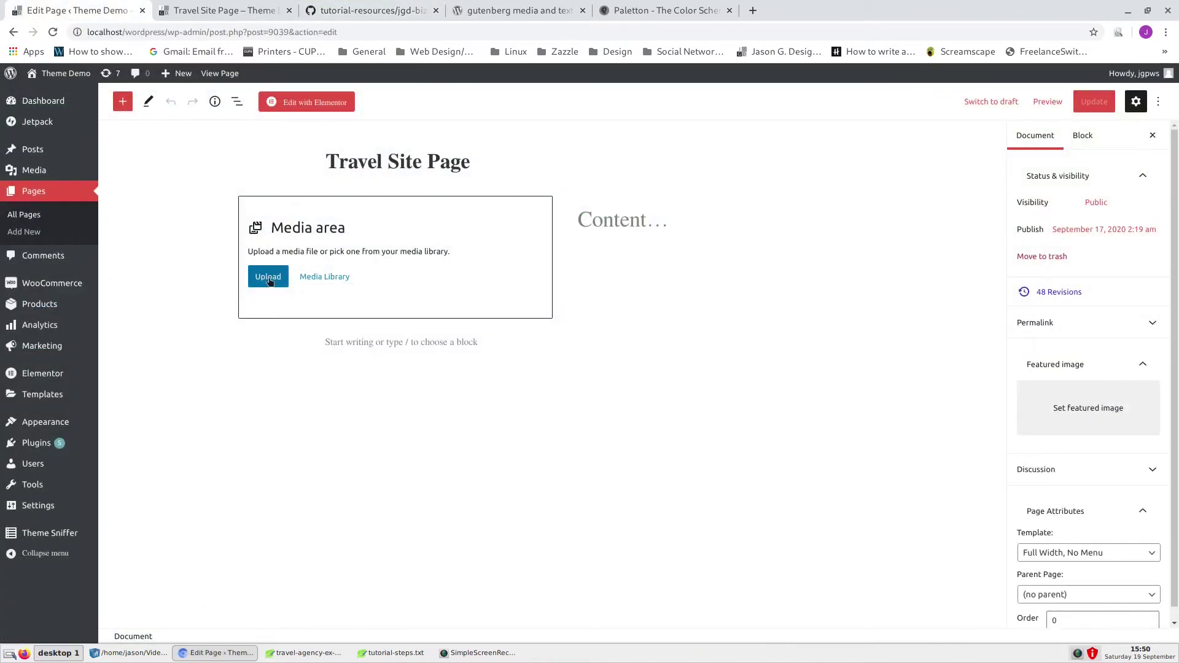
click(269, 277)
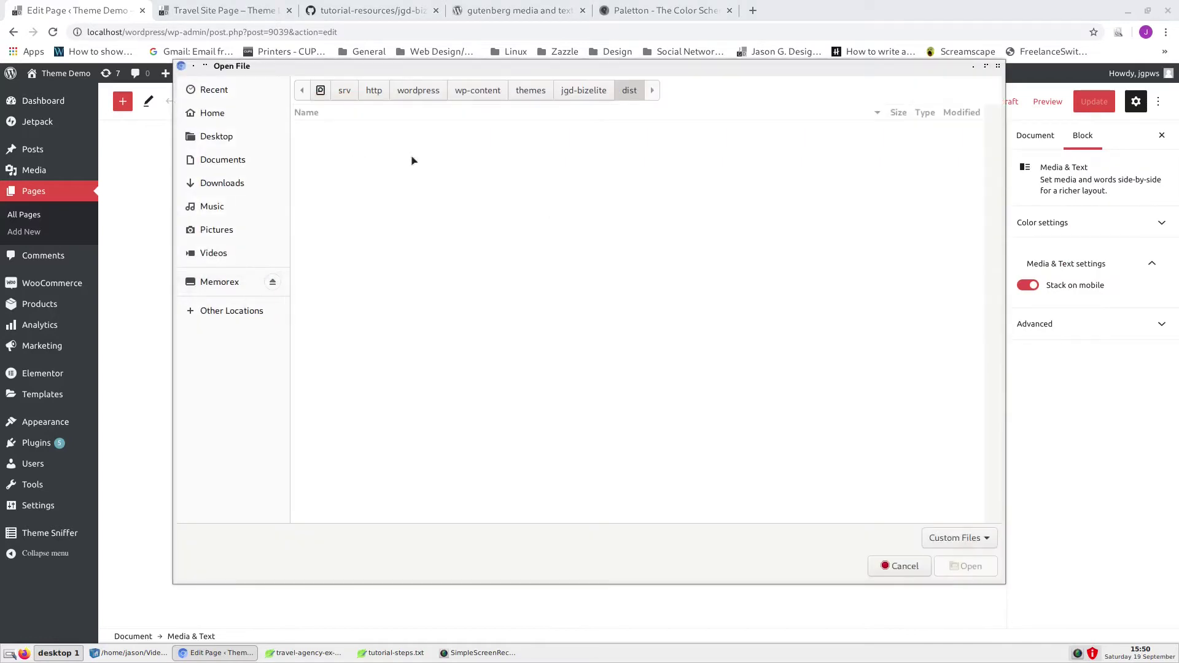
click(233, 234)
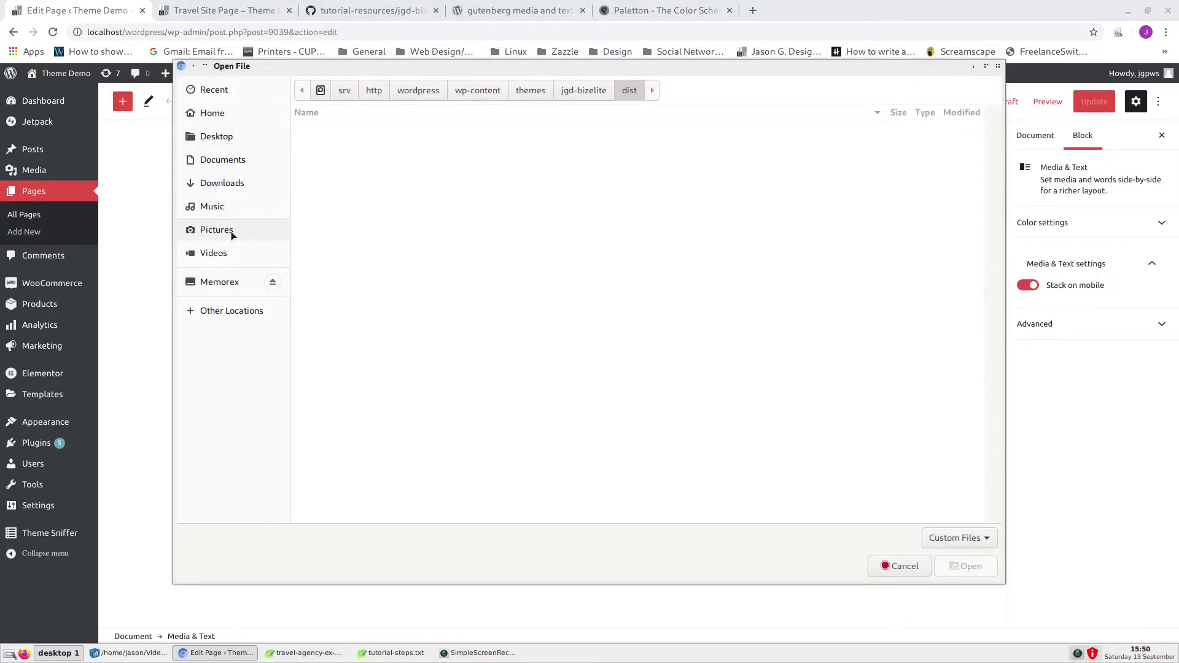
scroll(448, 347, down, 6)
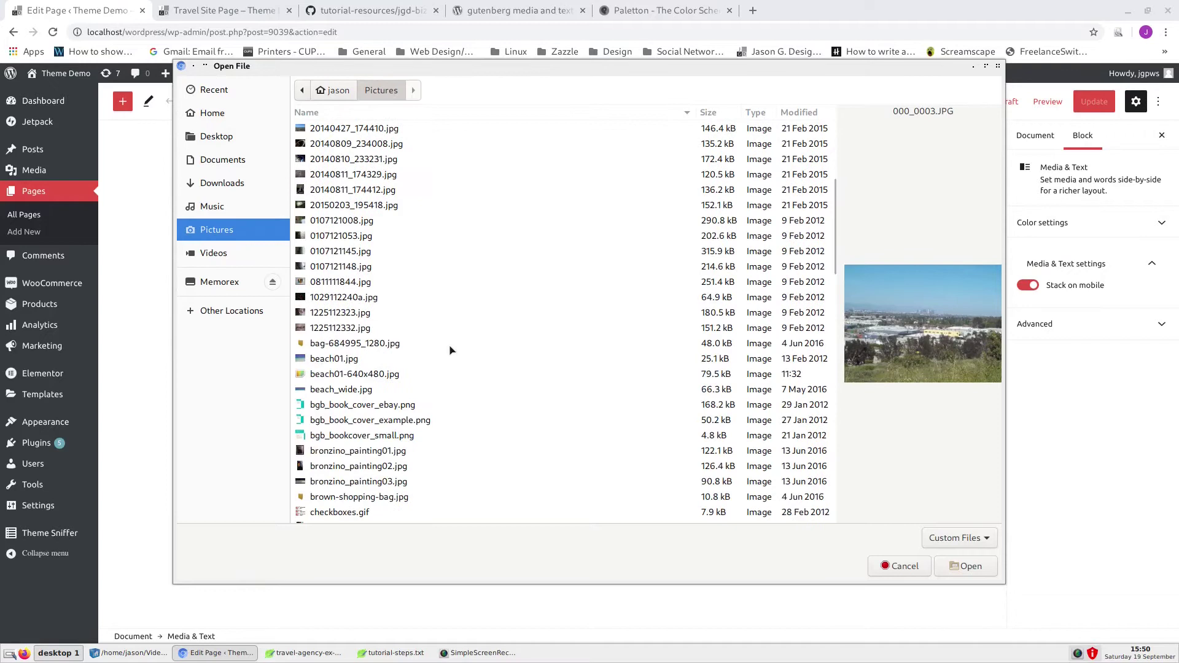
click(376, 332)
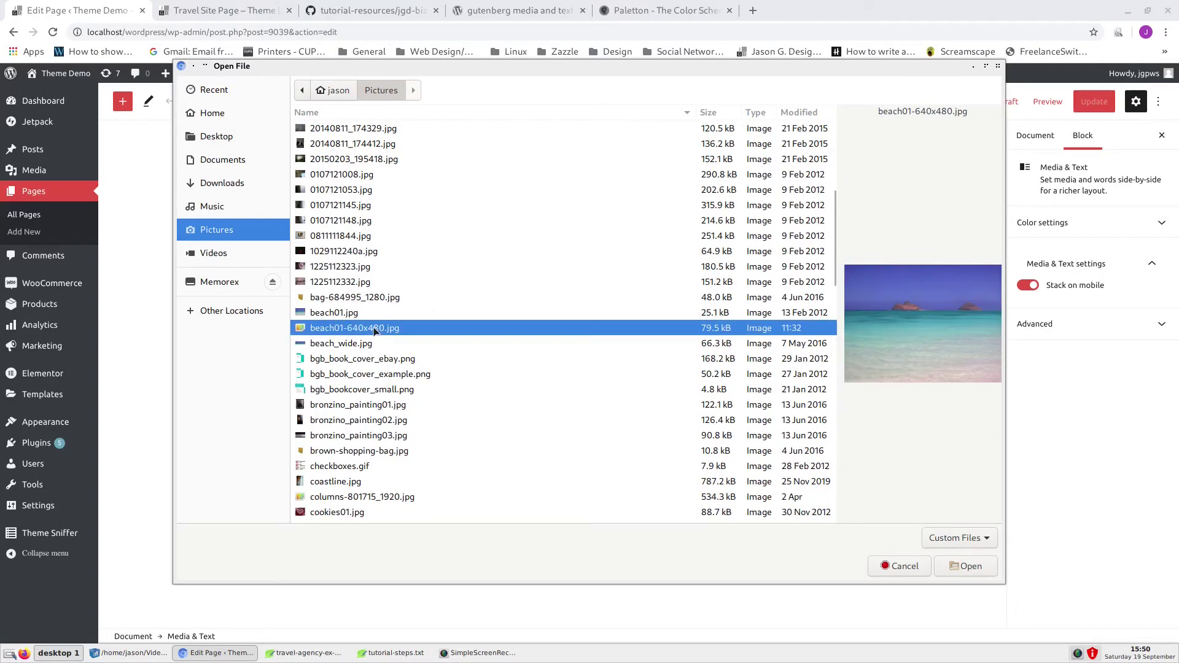
click(981, 567)
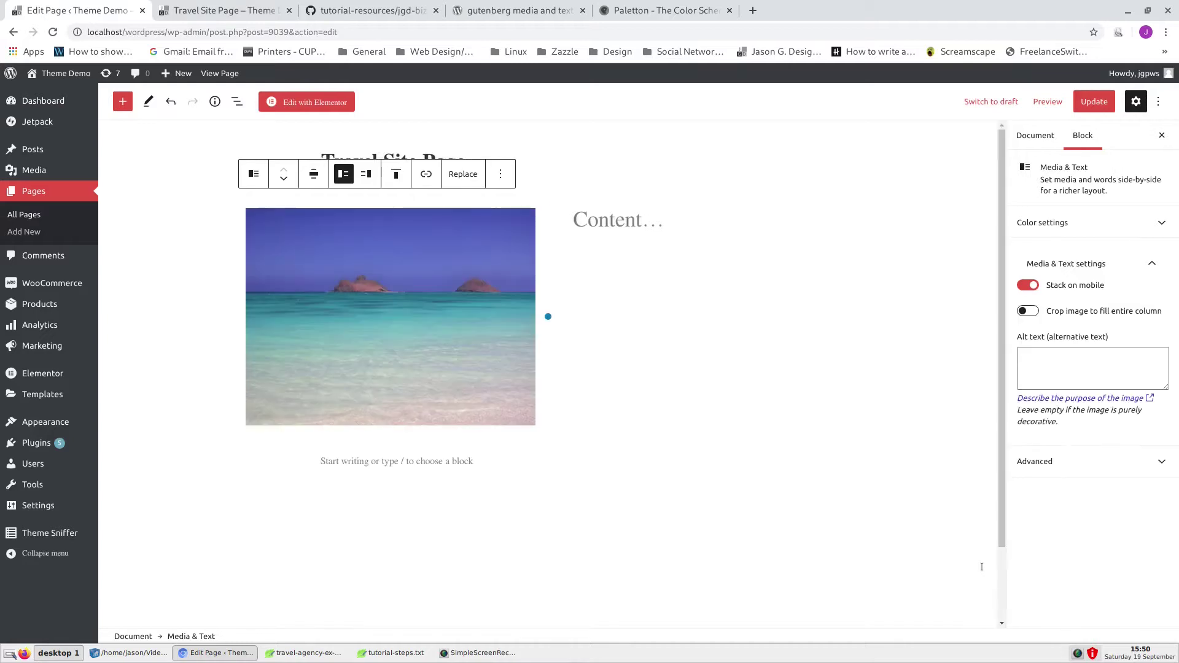
click(1047, 359)
text(Beach image)
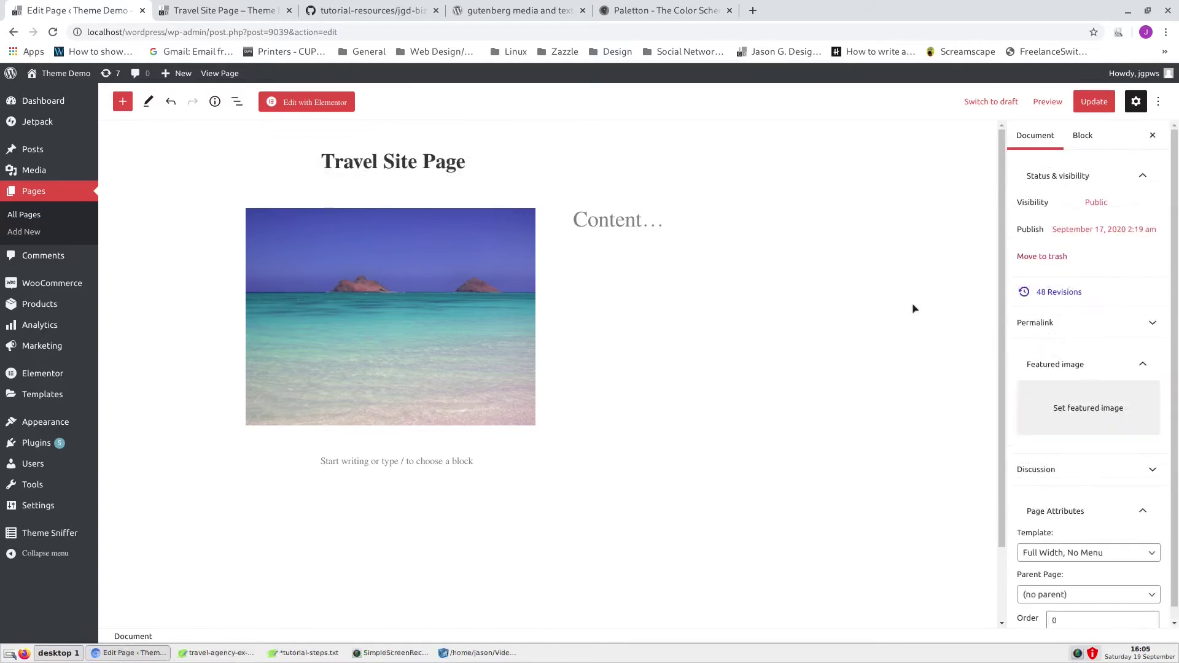
Transform the Media & Text block's content paragraph into a heading reading "Do You Wanna Be Here?"
click(608, 222)
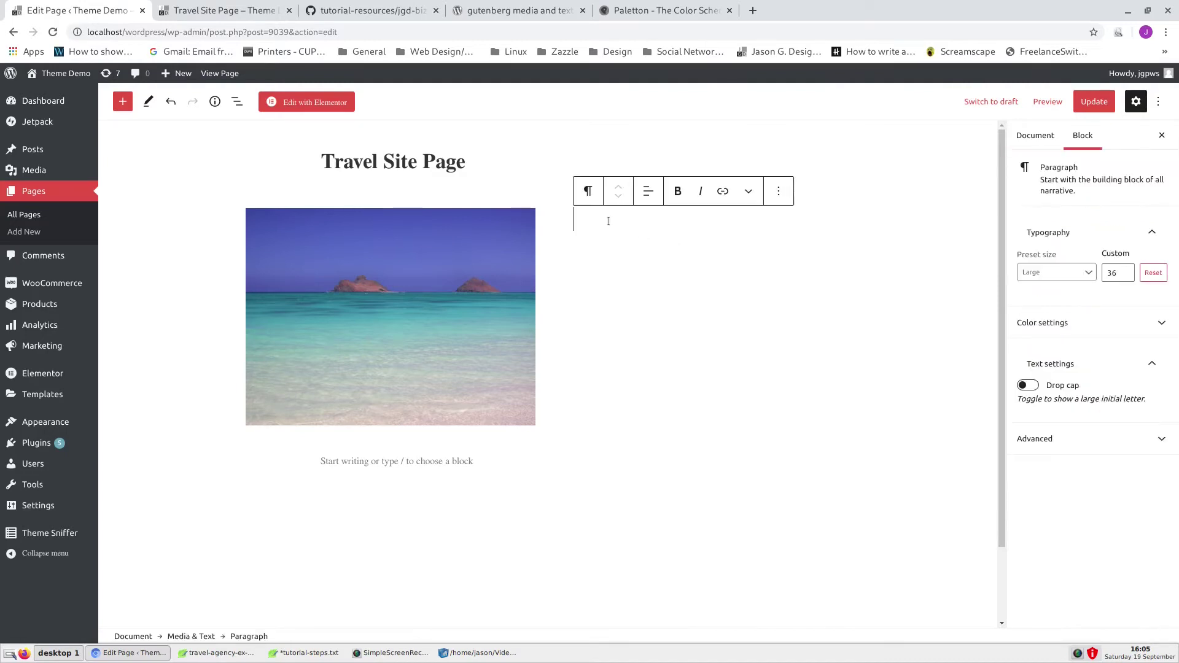
click(590, 193)
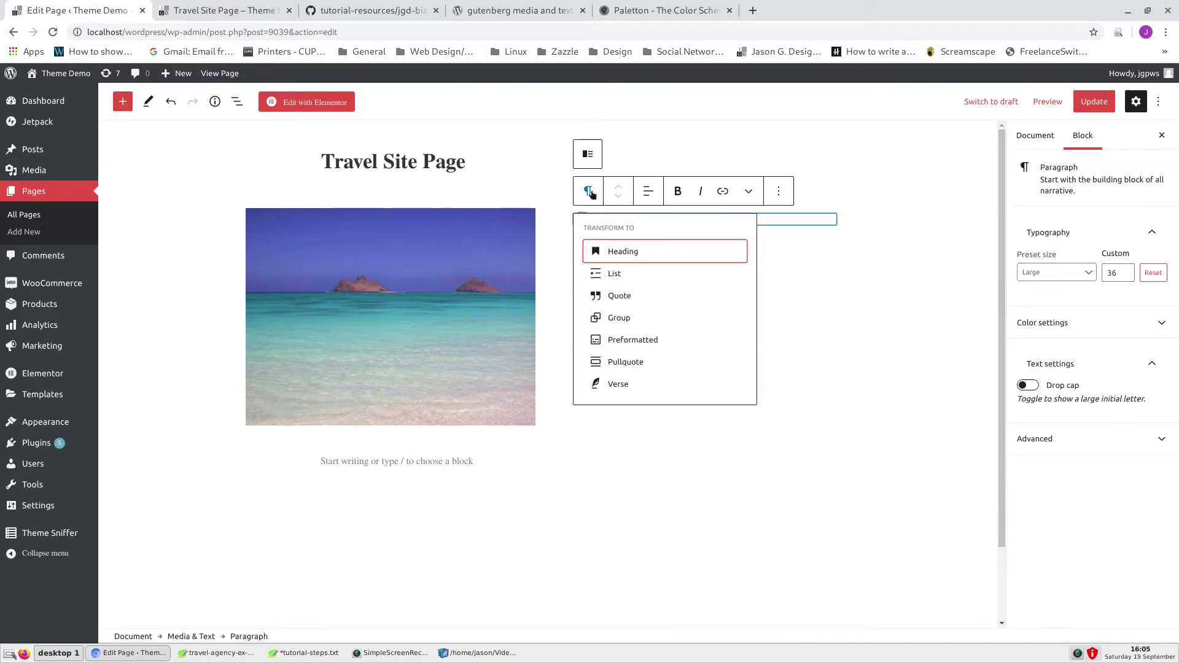
click(634, 255)
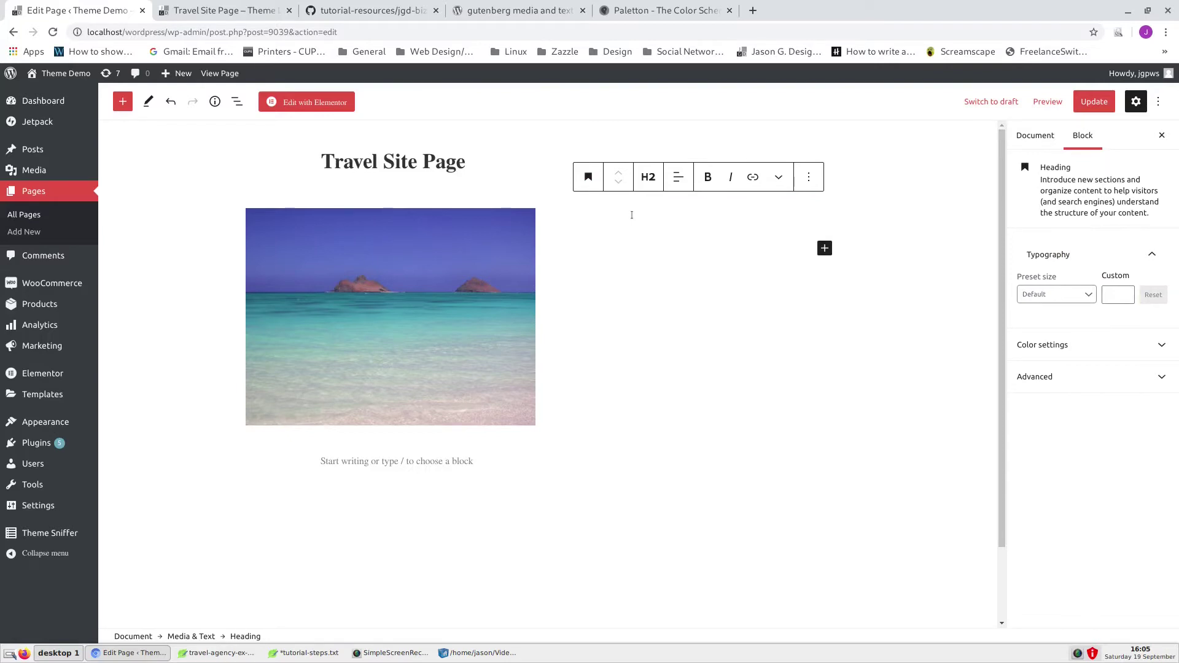
text(Do You Wanna Be Here?)
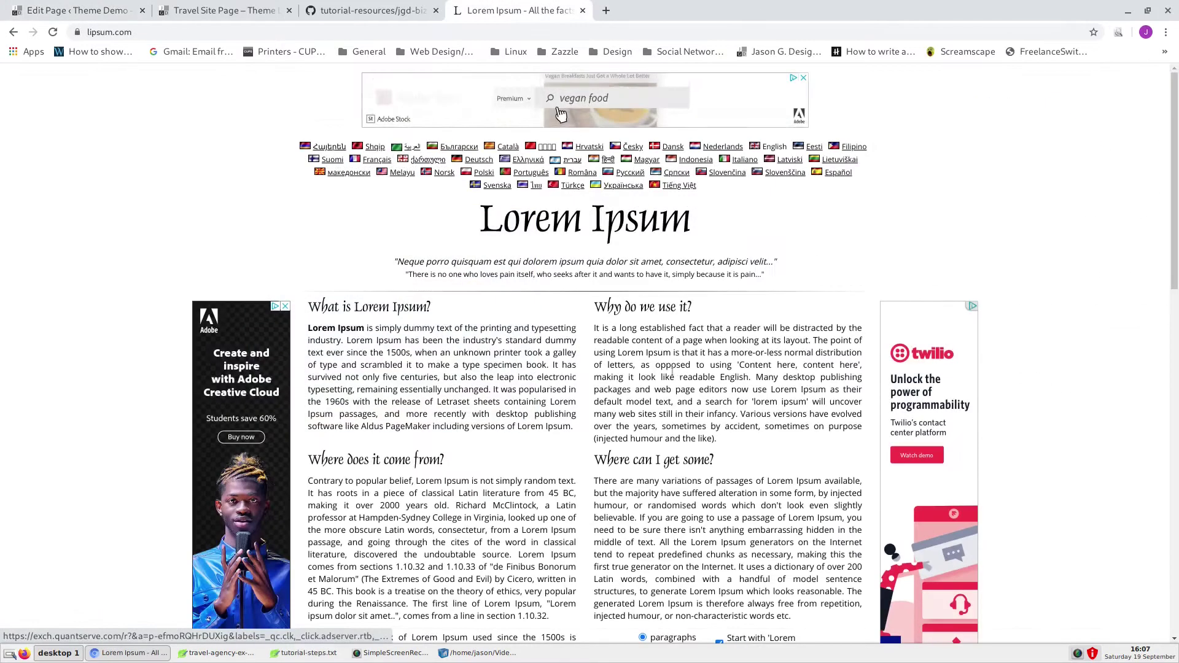
On lipsum.com, generate 1 paragraph of Lorem Ipsum placeholder text
scroll(678, 373, down, 3)
click(620, 397)
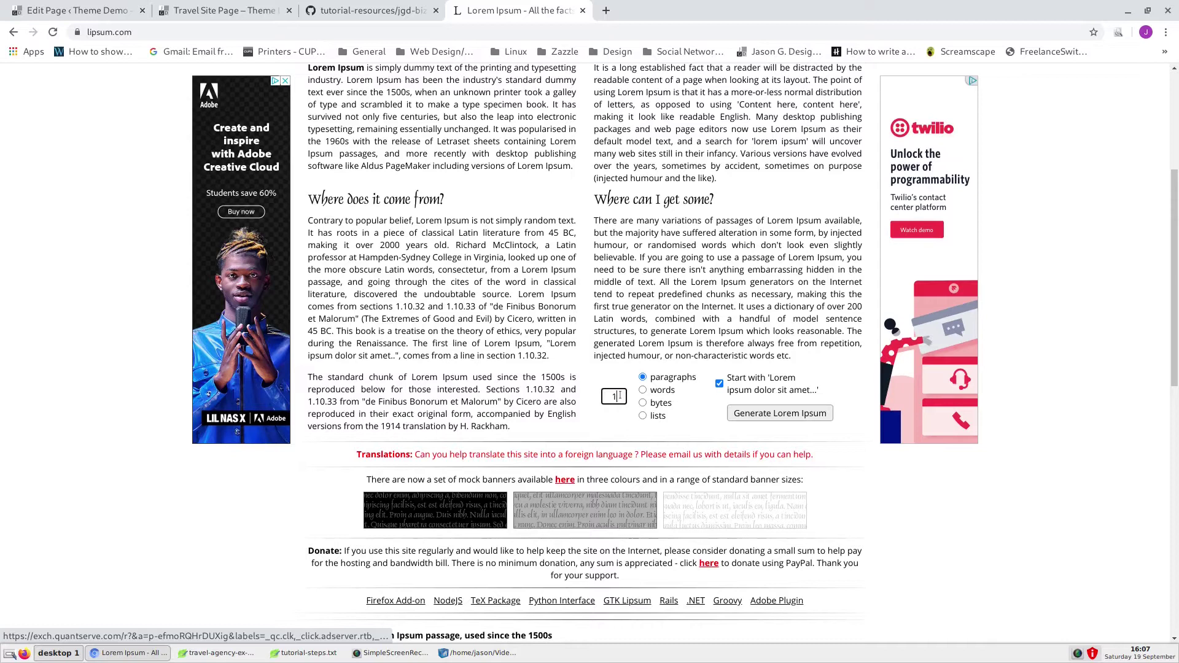
click(771, 414)
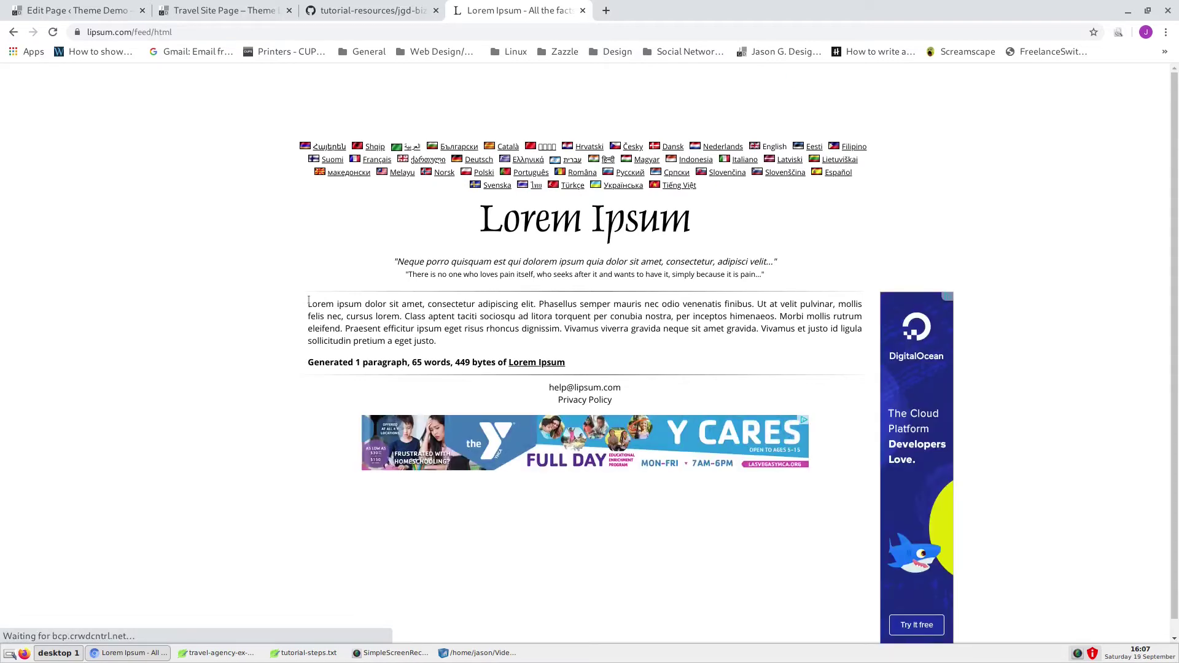
Copy the Lorem Ipsum text from its start through "rhoncus dignissim." and paste it as a paragraph under the "Do You Wanna Be Here?" heading
drag(309, 304, 584, 331)
key(ctrl+c)
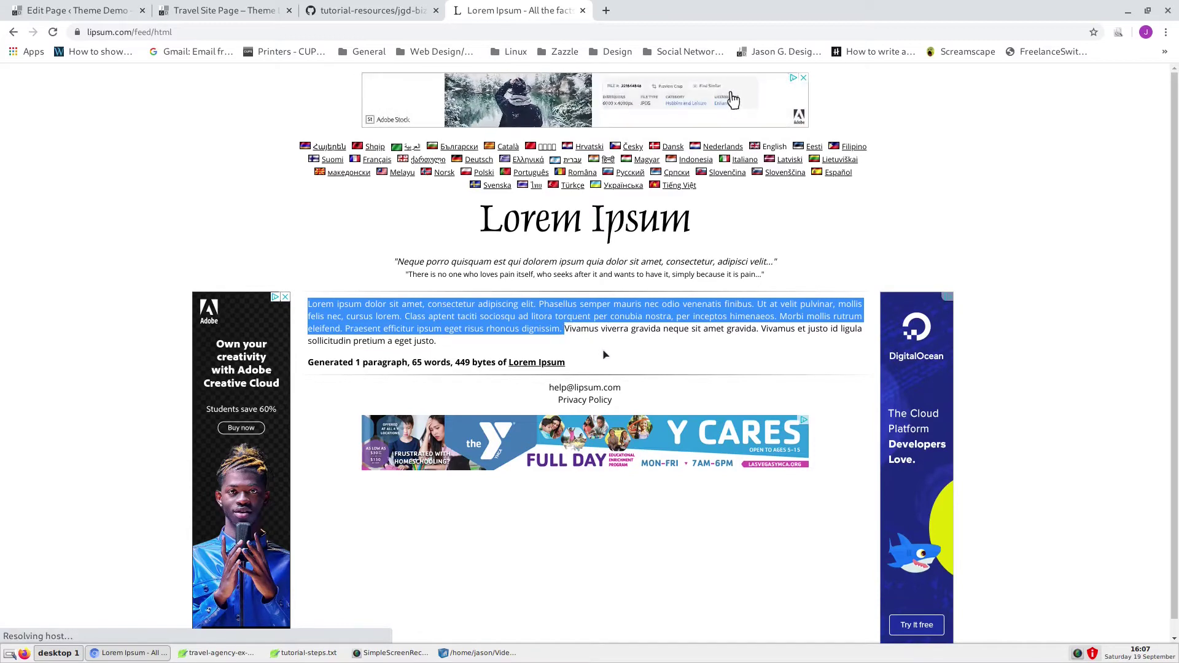
key(ctrl+1)
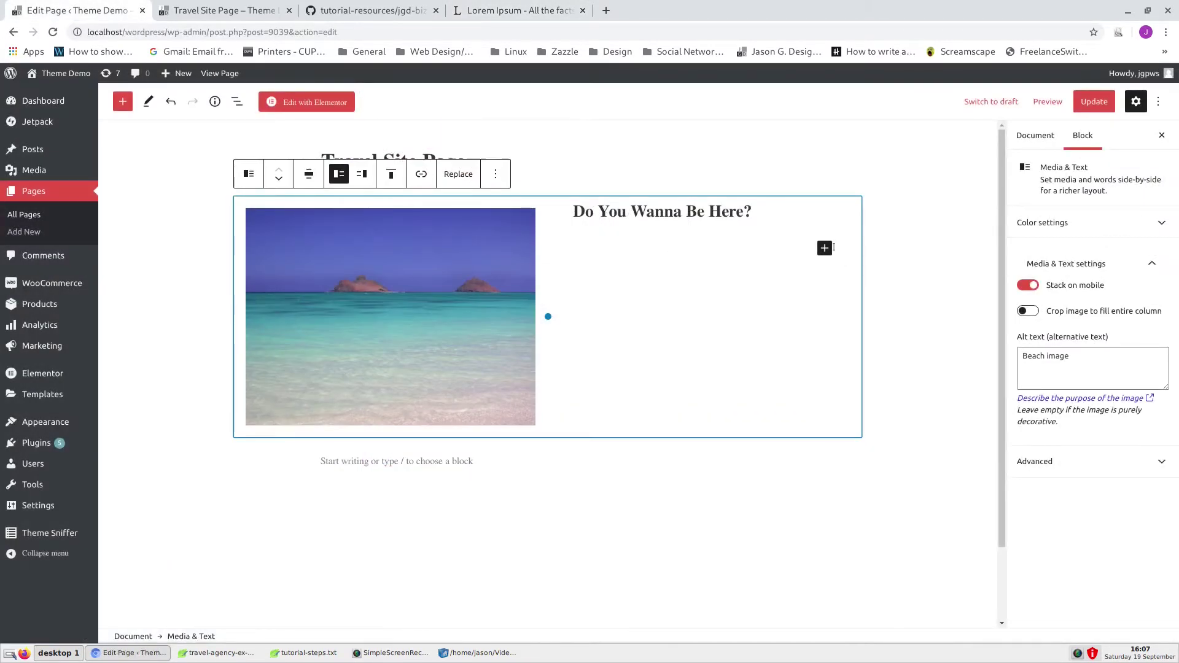
click(750, 250)
key(ctrl+v)
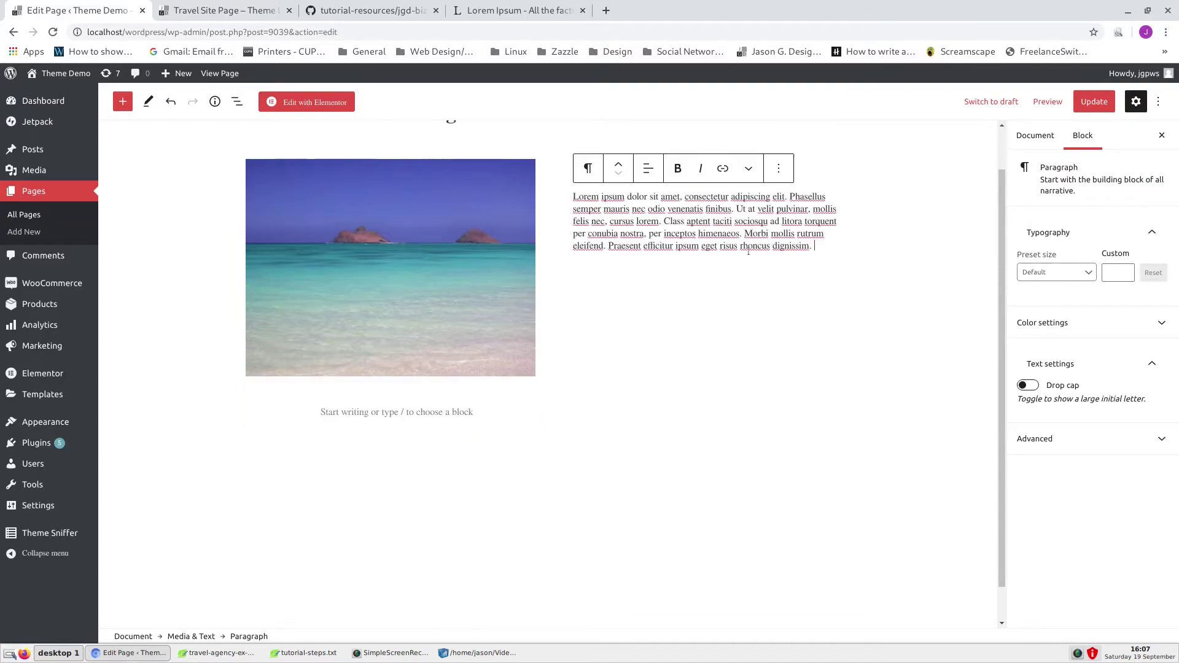
click(954, 255)
scroll(916, 322, up, 1)
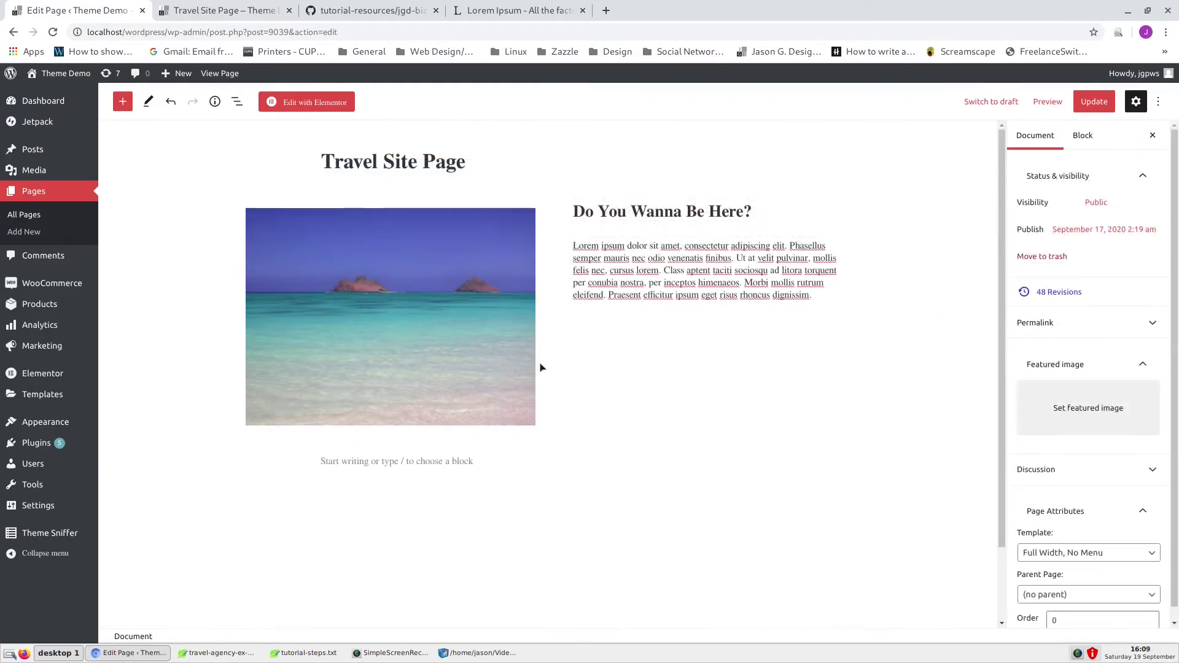
Set the Media & Text block's background to the custom color #ddffff
click(547, 269)
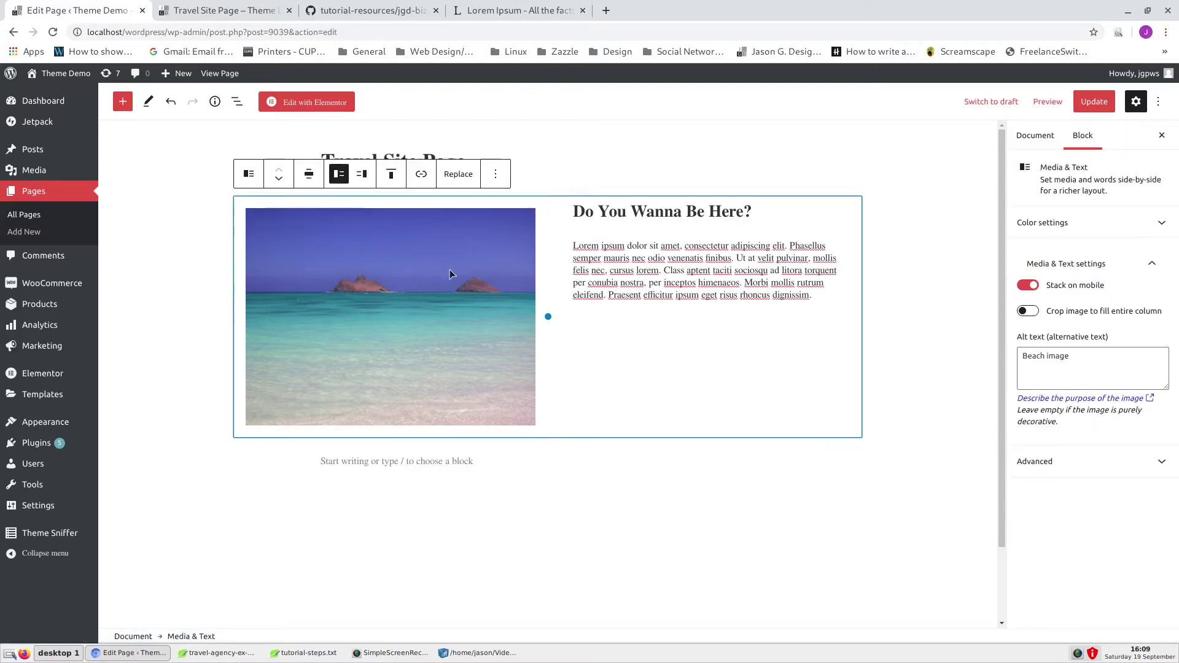
click(1049, 229)
click(1092, 458)
click(991, 423)
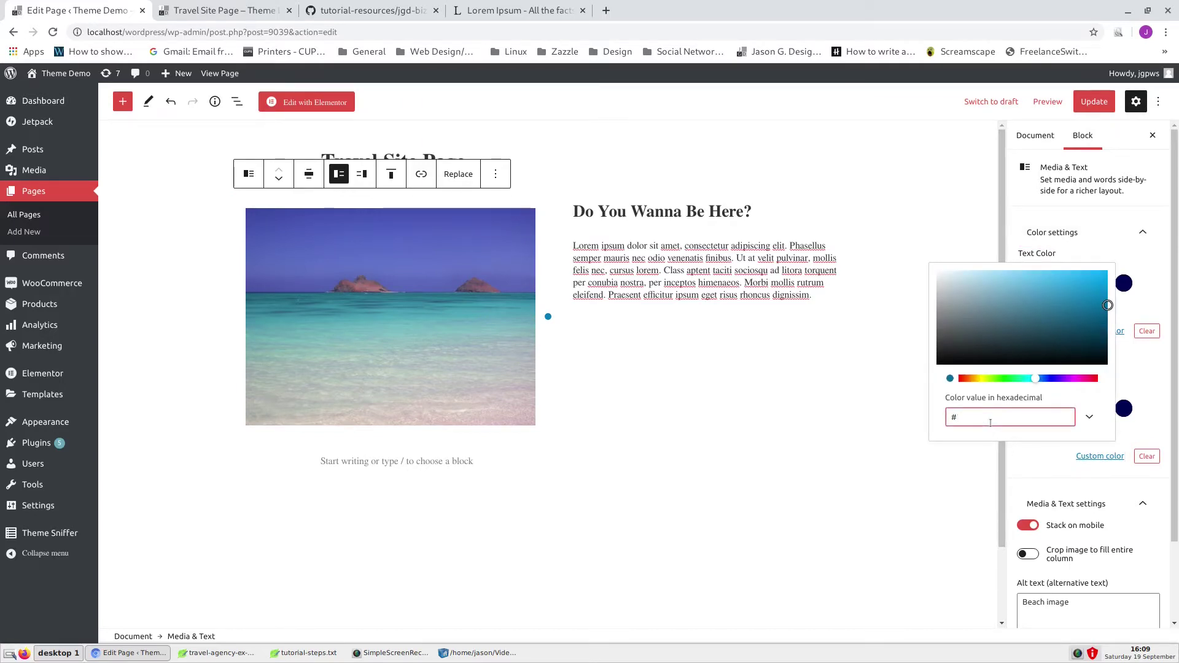
text(ddffff)
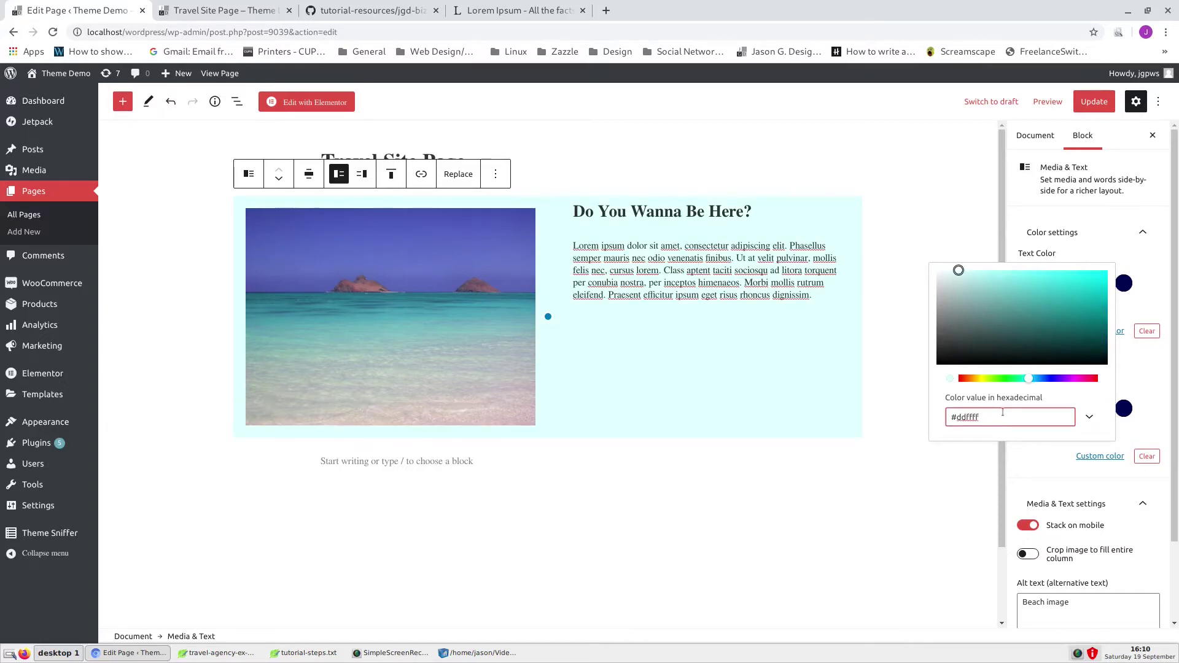
click(1147, 374)
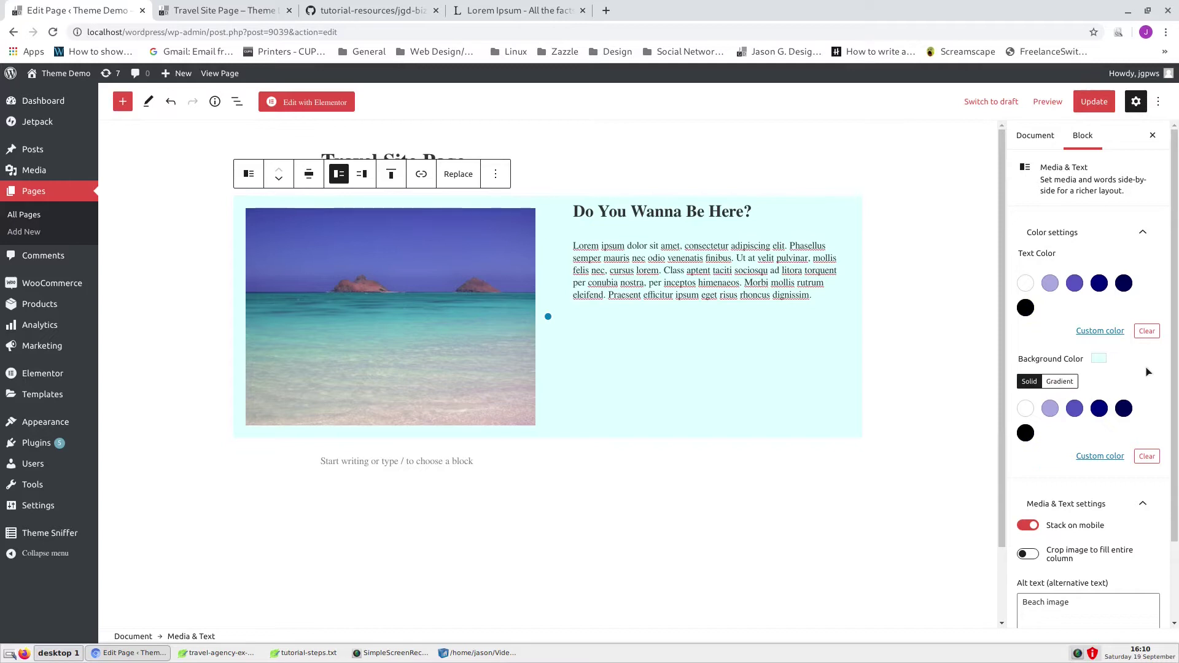
click(921, 297)
Set the text of the "Do You Wanna Be Here?" heading to the custom color #003fff
click(706, 214)
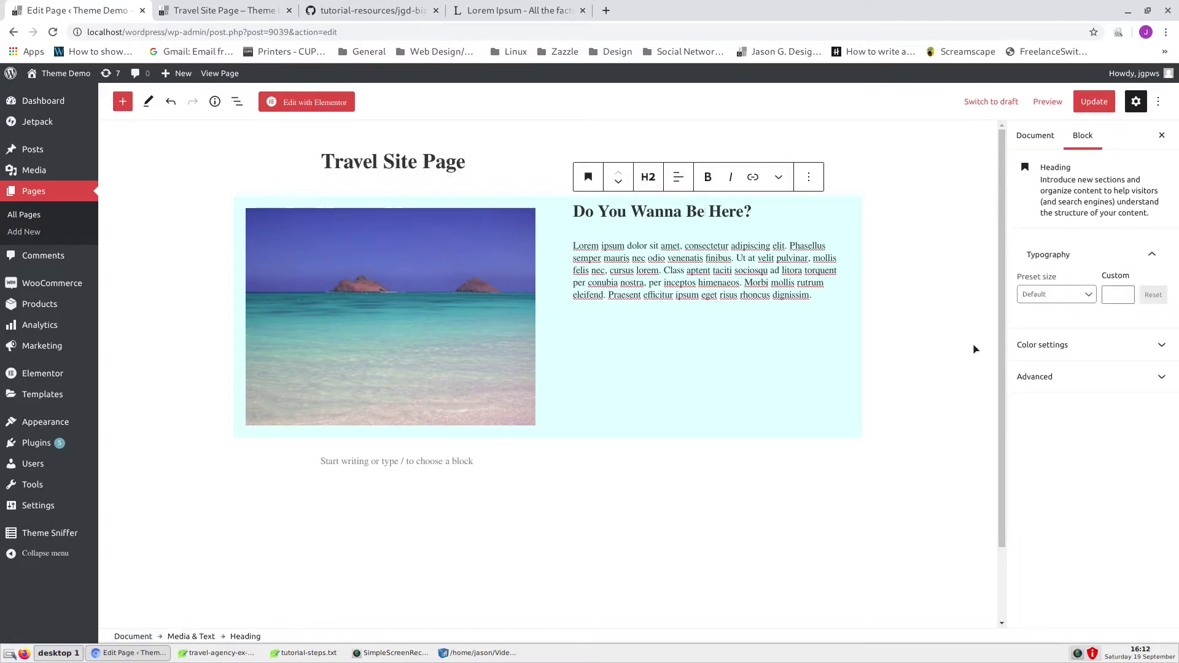
click(1067, 345)
click(1103, 429)
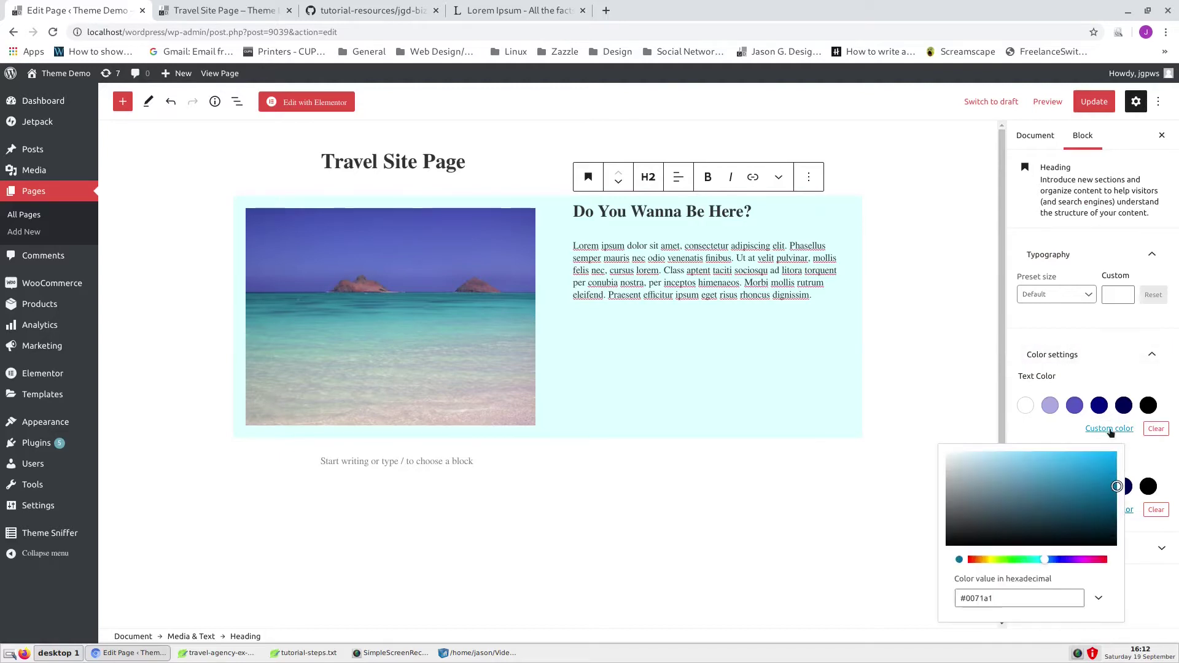
click(998, 598)
text(003fff)
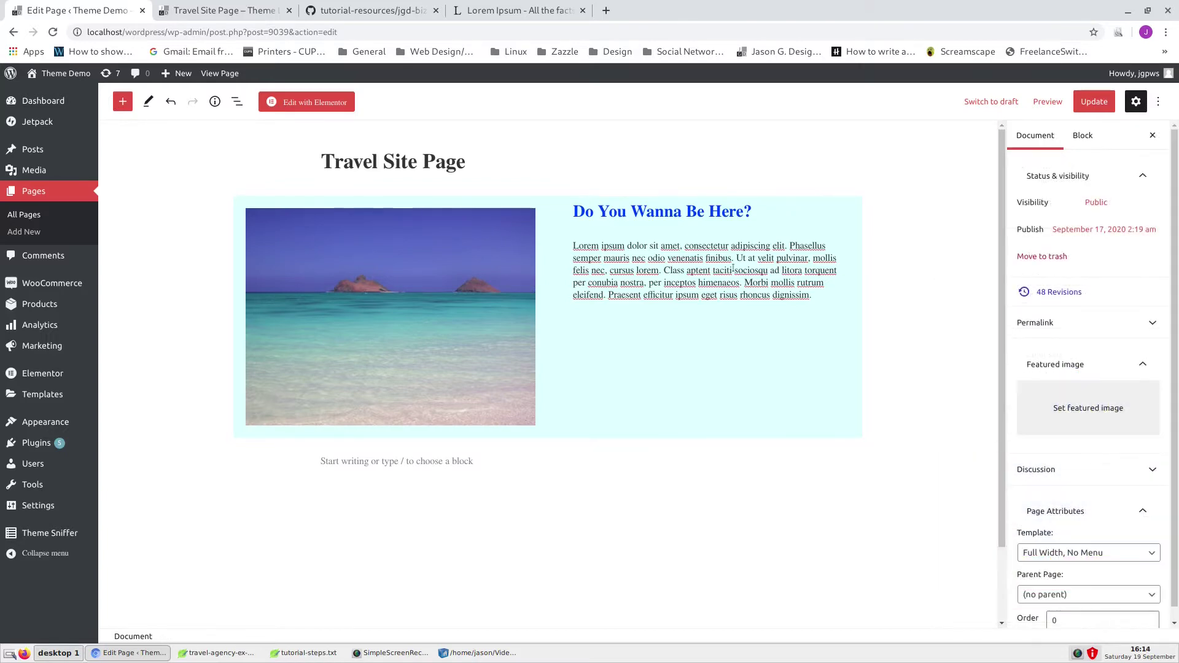
Make the entire Lorem Ipsum paragraph under the heading bold
click(733, 268)
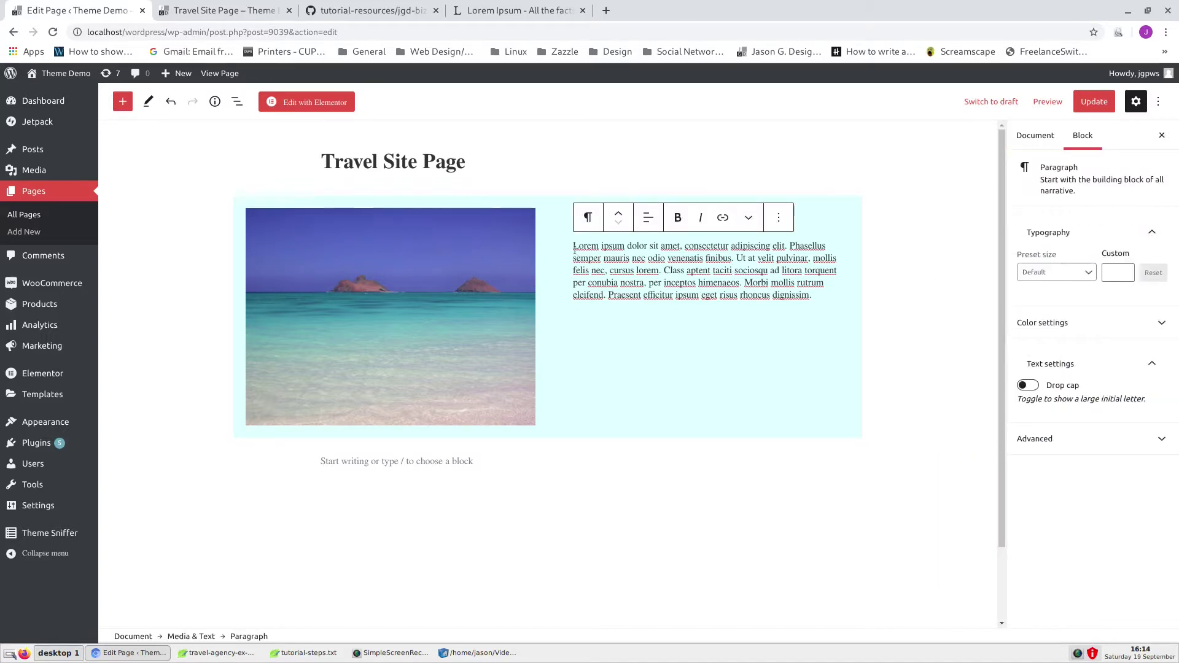
drag(574, 245, 813, 296)
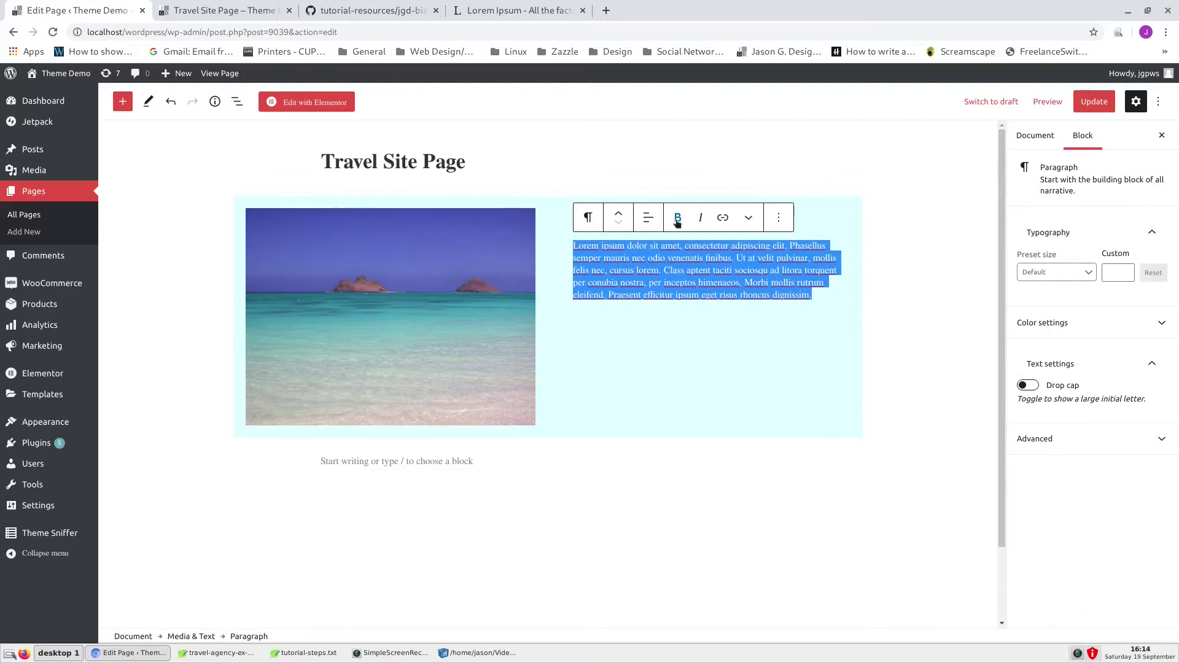
click(677, 218)
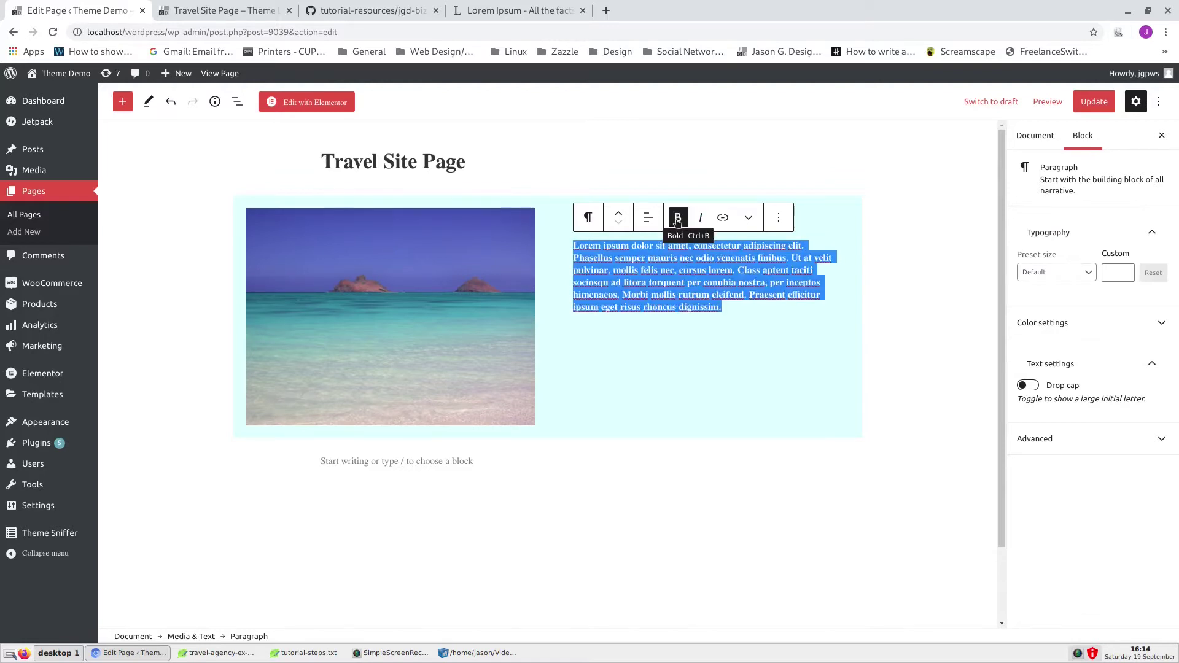
click(938, 267)
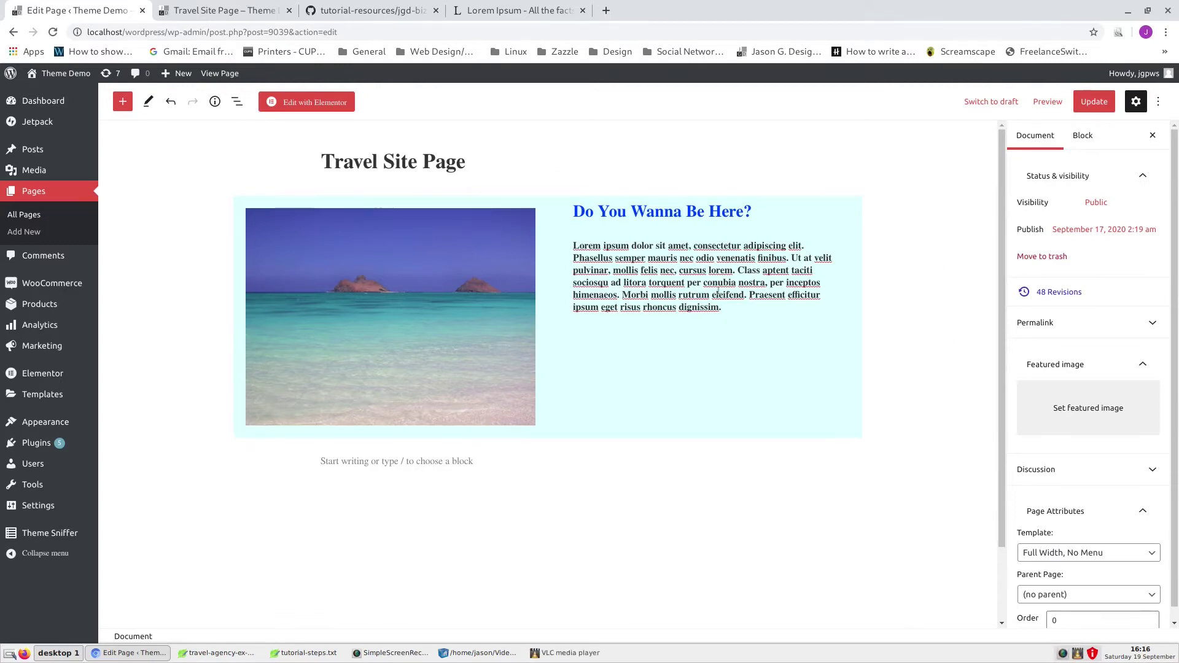
Give the Lorem Ipsum paragraph the background color #004080, copied from travel-agency-ex-colors.txt, and white text
triple_click(718, 293)
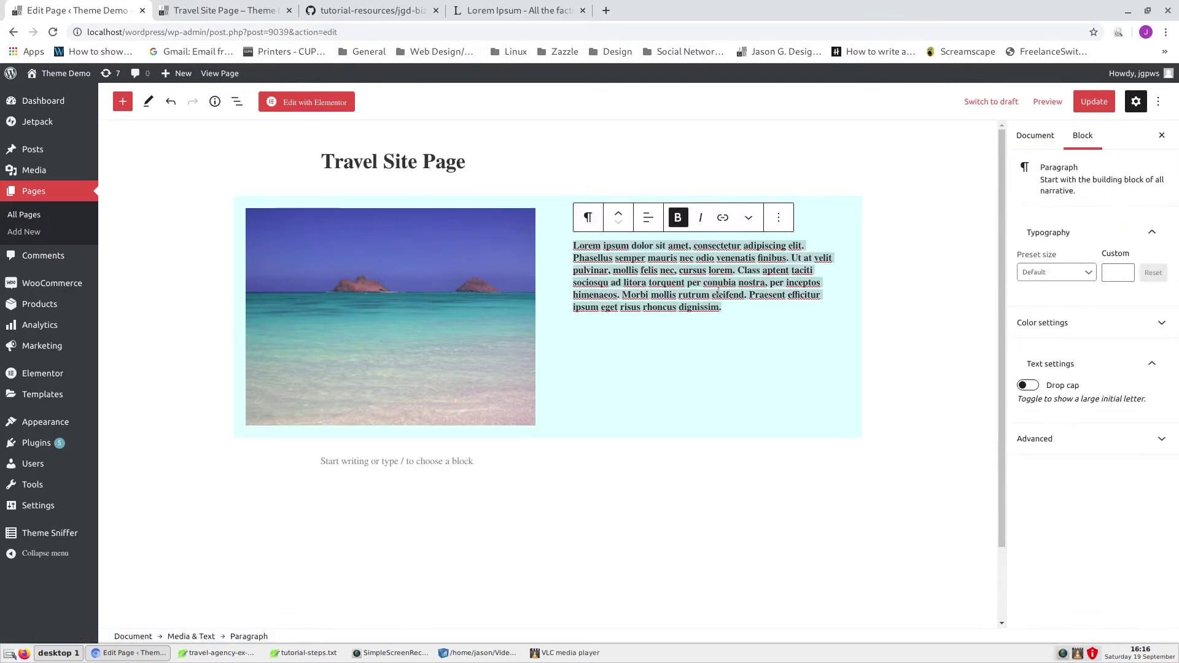
click(1081, 331)
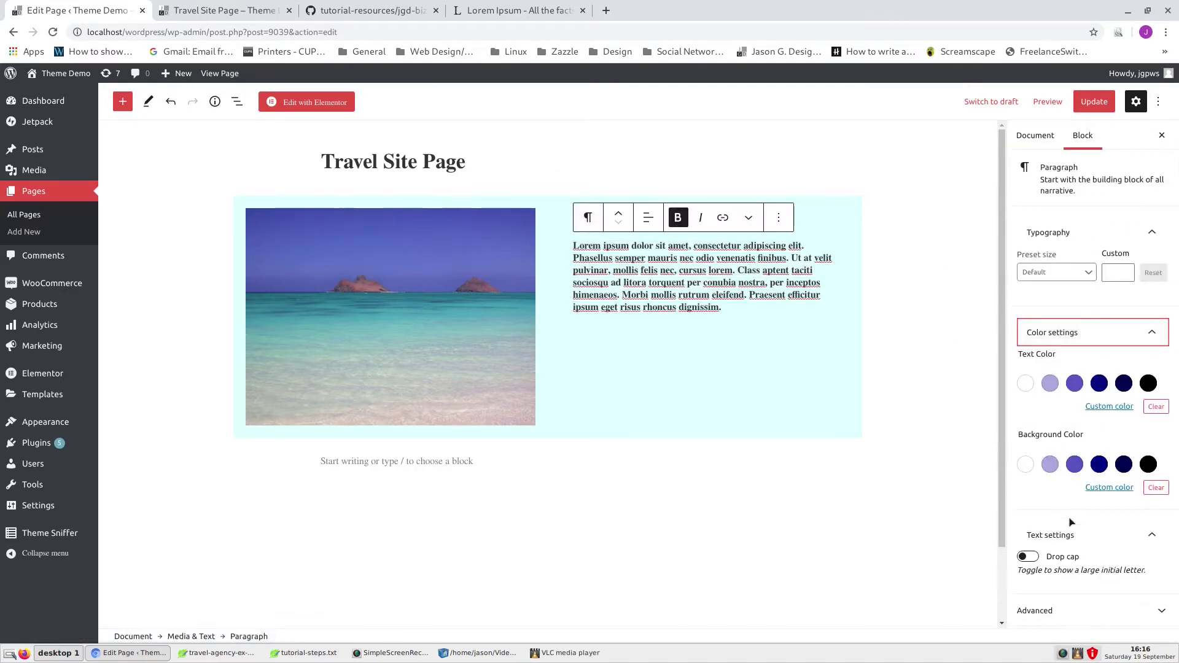
click(1109, 488)
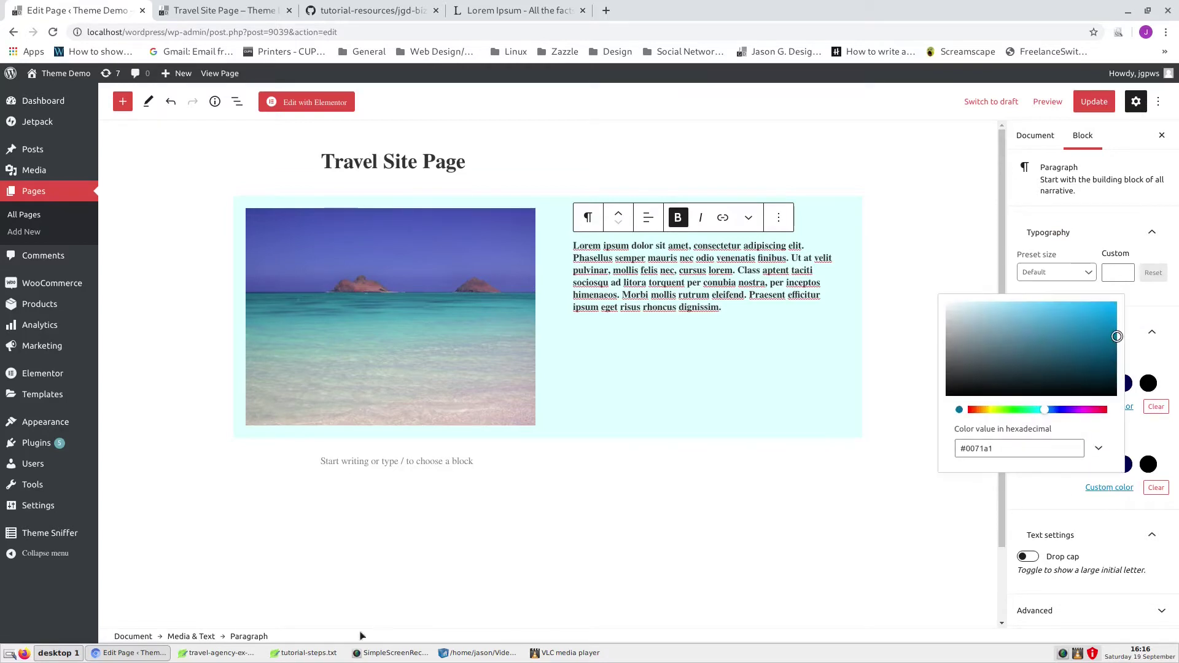
click(224, 656)
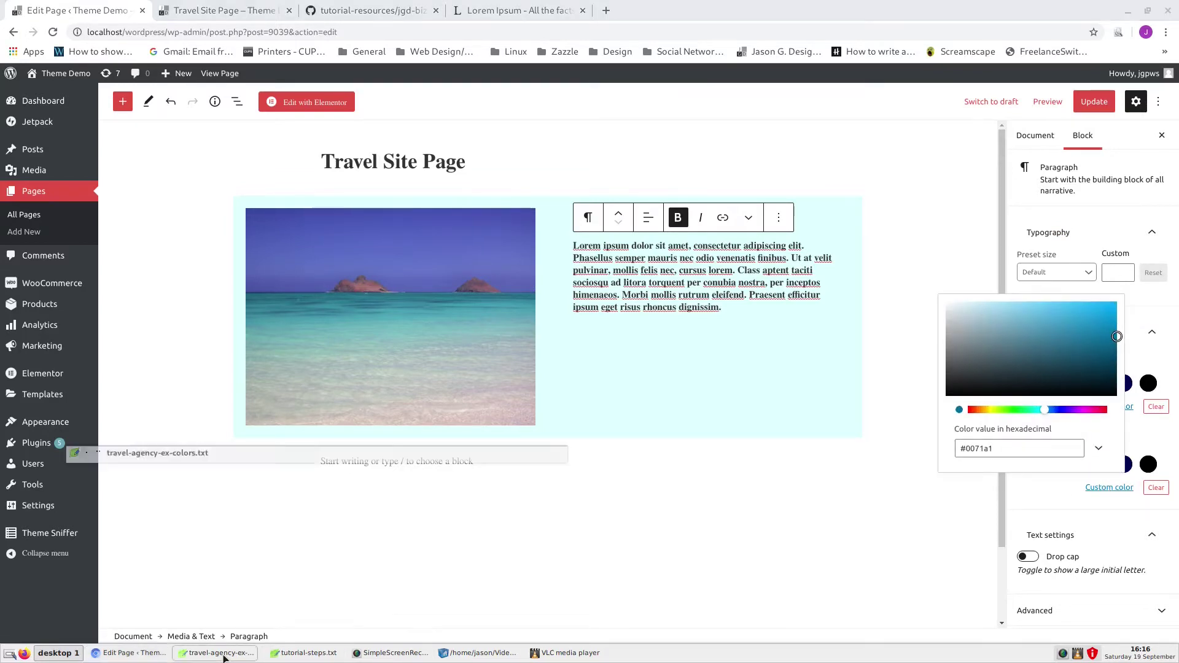
double_click(227, 398)
key(ctrl+c)
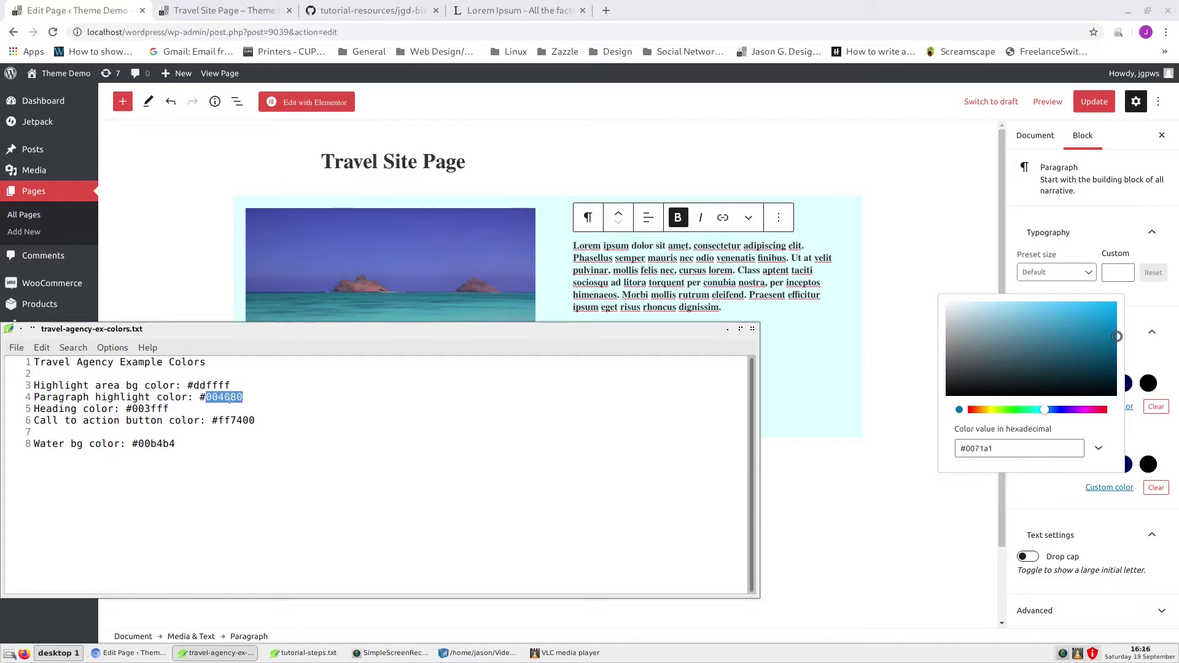
double_click(984, 448)
key(ctrl+v)
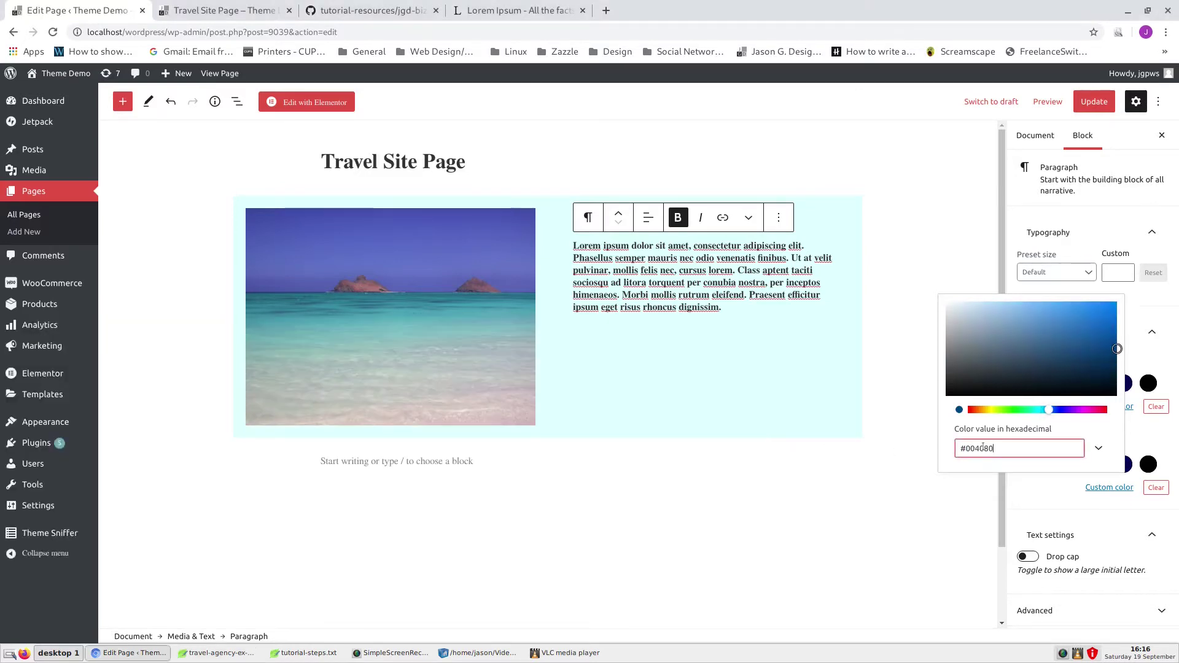
click(1159, 400)
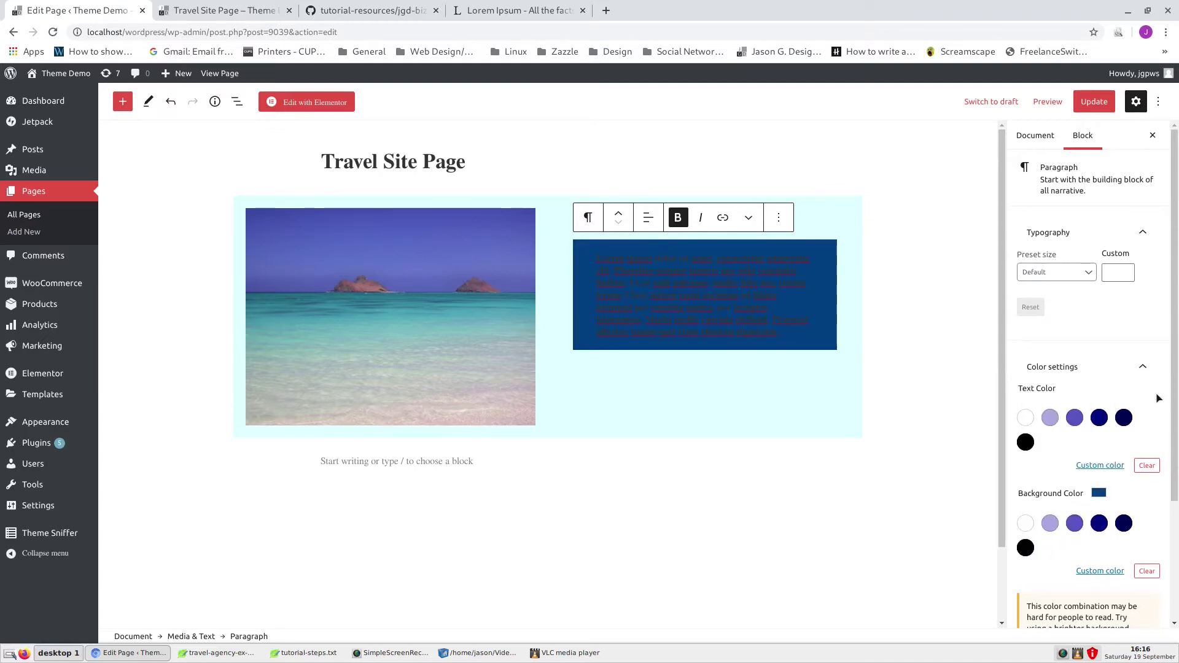
click(1025, 419)
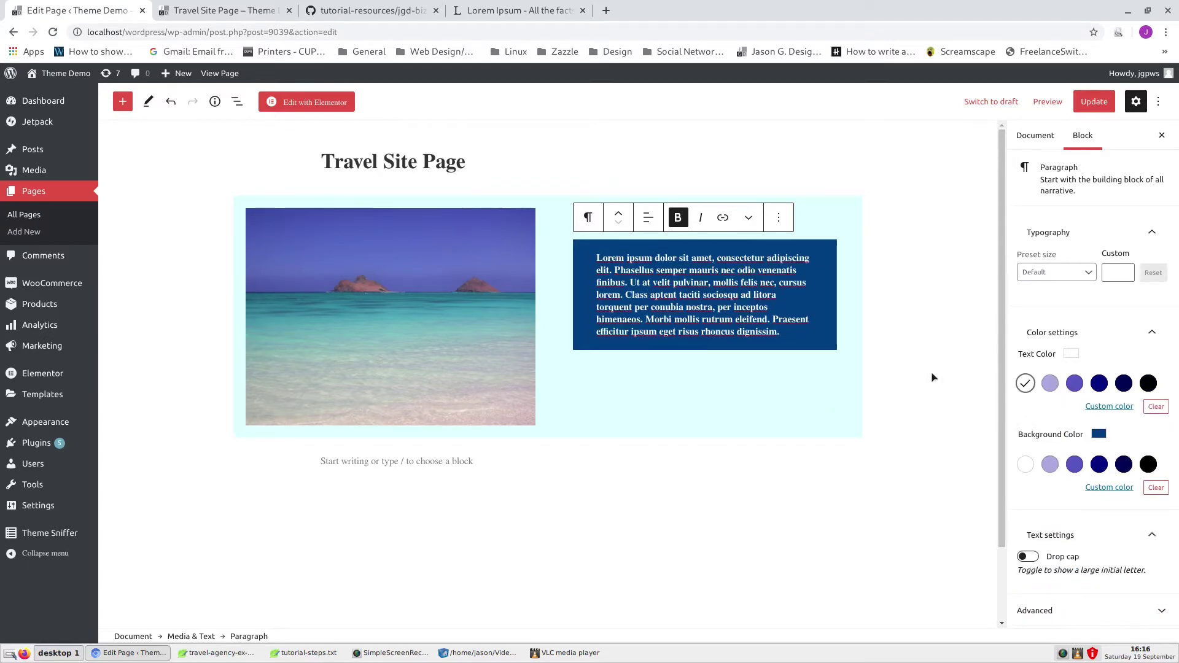
click(952, 317)
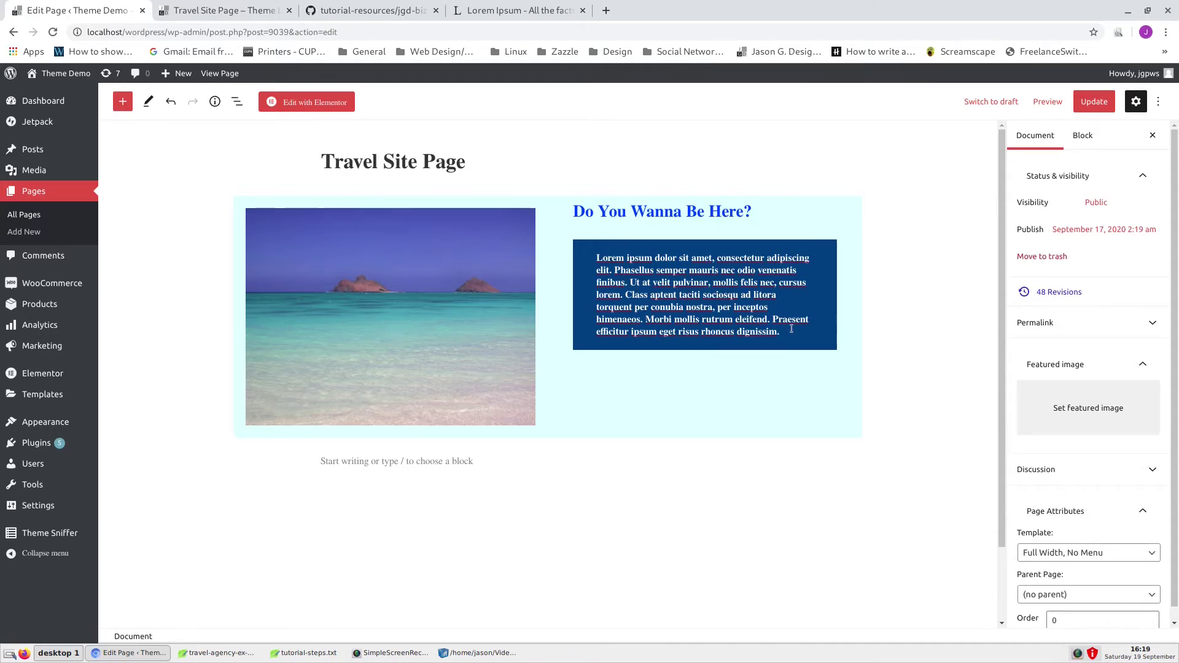
Insert a Buttons block below the Lorem Ipsum paragraph inside the Media & Text block
click(774, 298)
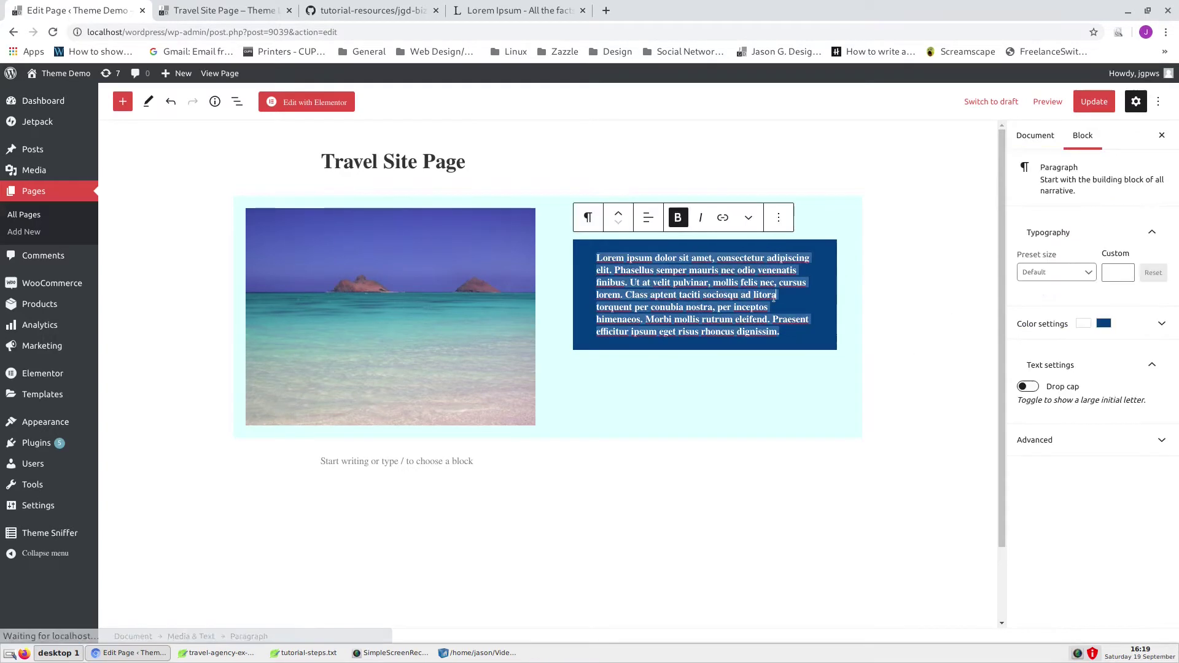
click(779, 217)
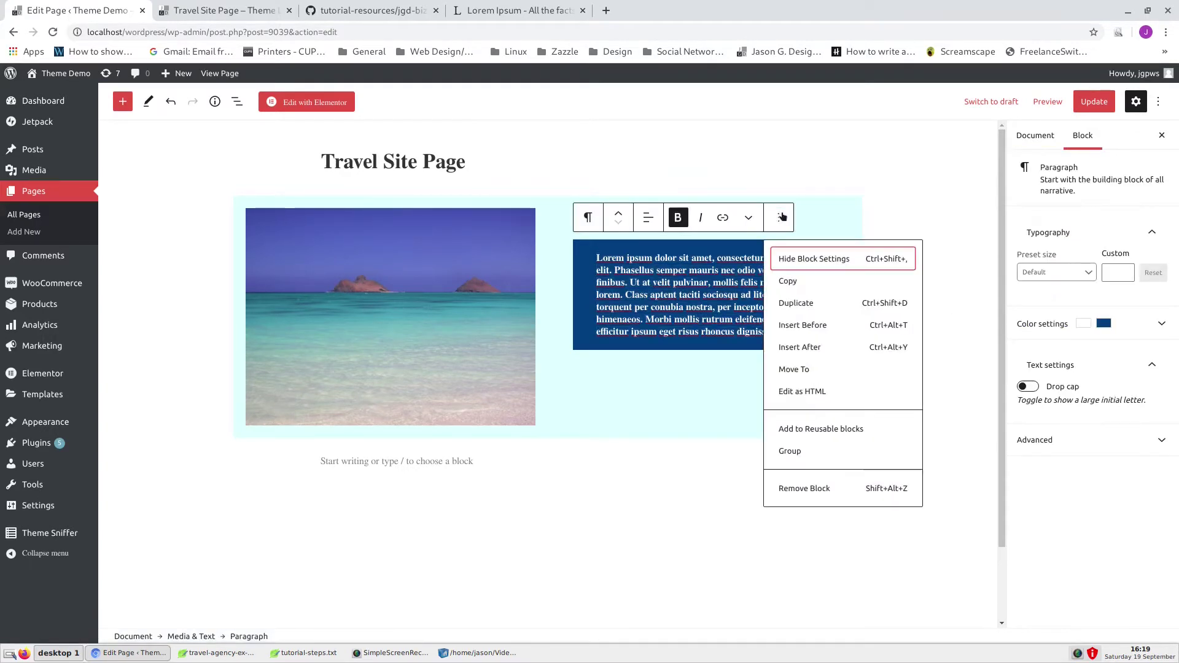
click(807, 347)
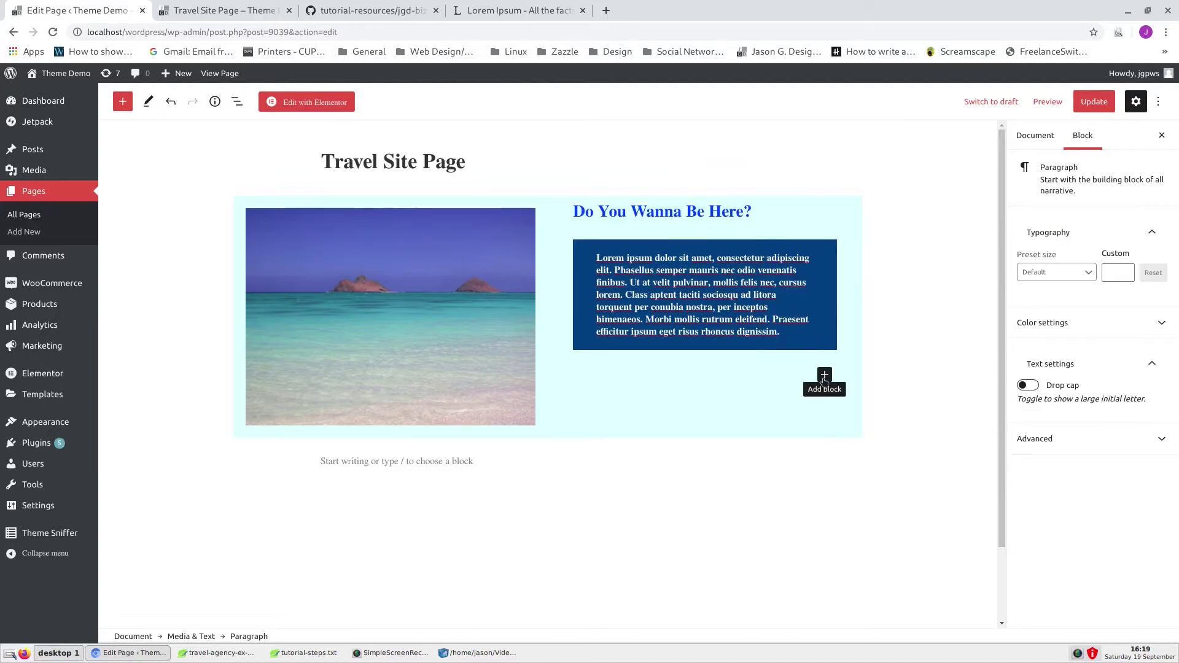
click(824, 376)
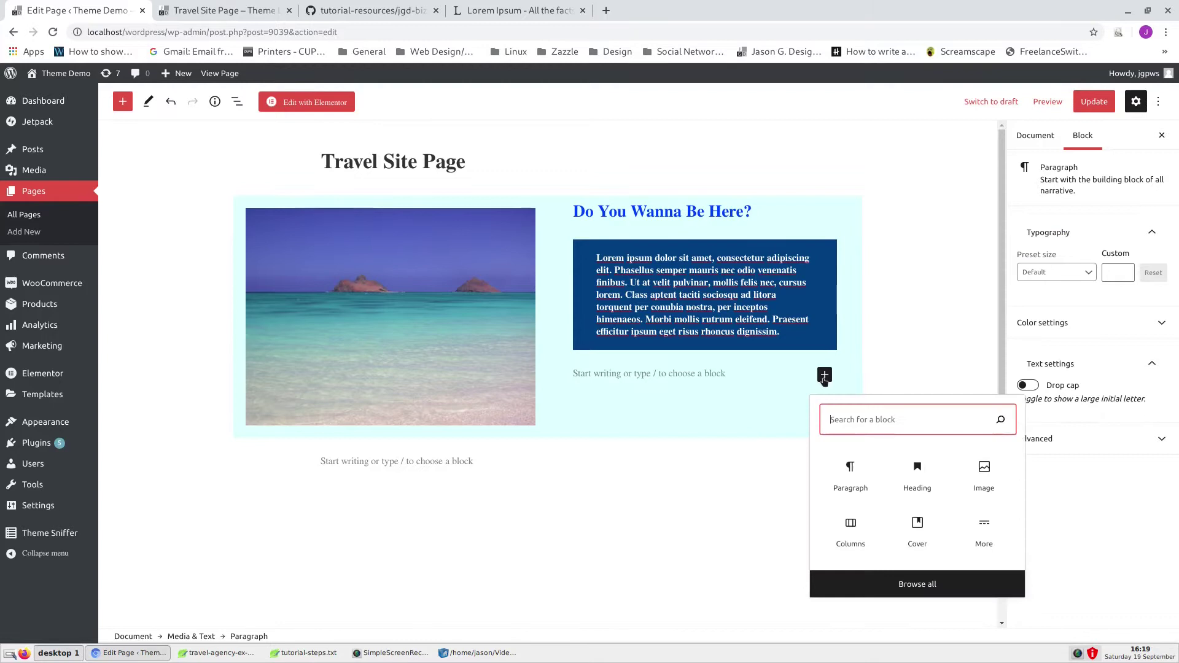
text(/bu)
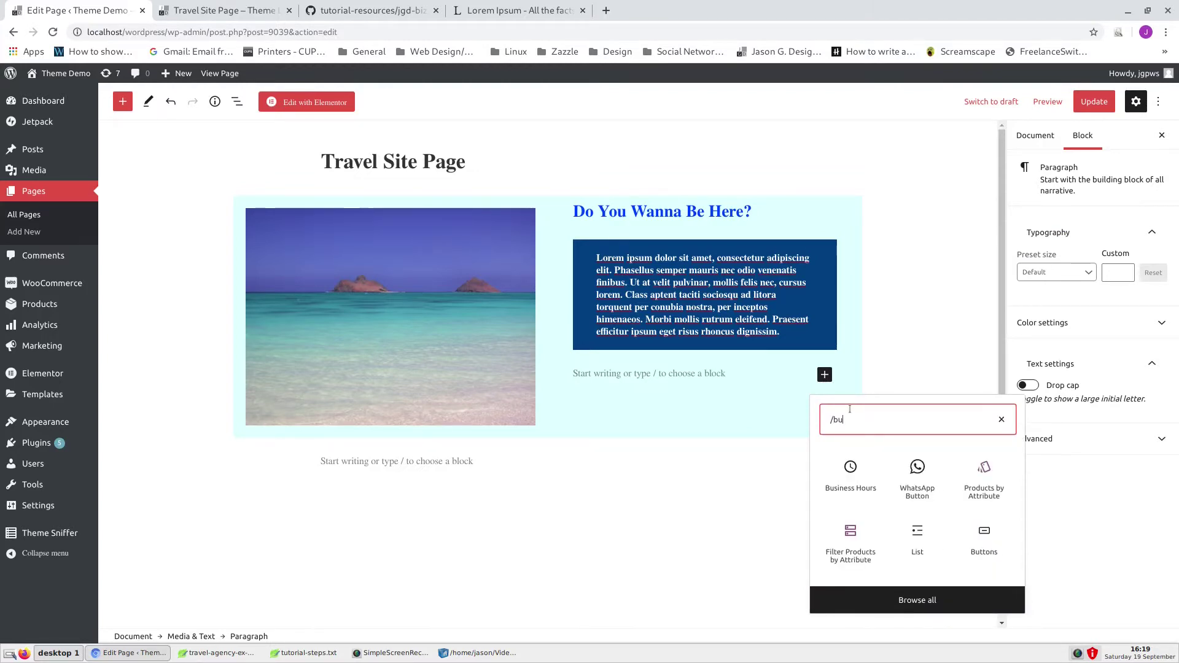
text(t)
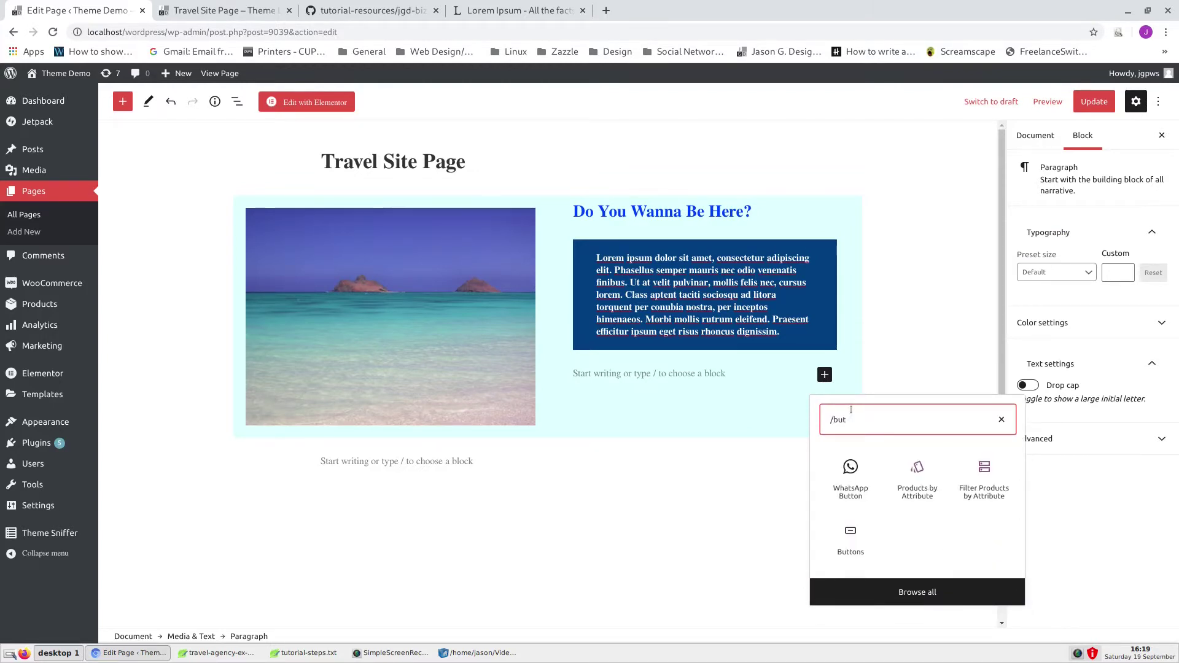
click(854, 534)
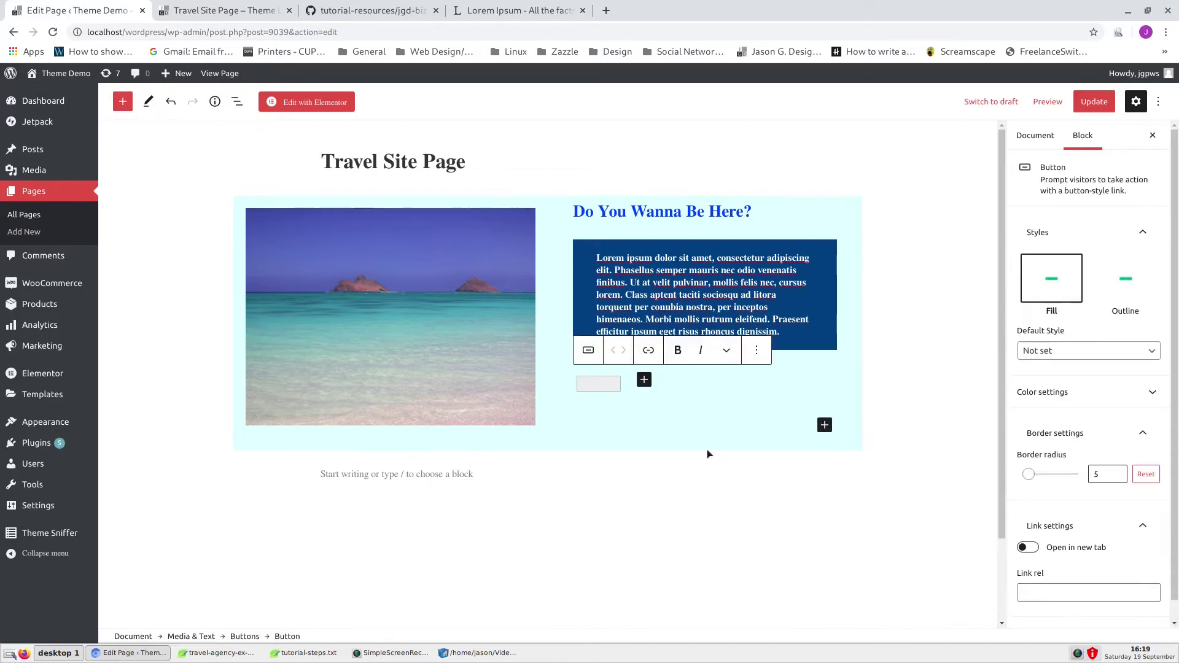
Label the new button "Book Your Reservations Today!"
scroll(707, 454, down, 2)
text(Book )
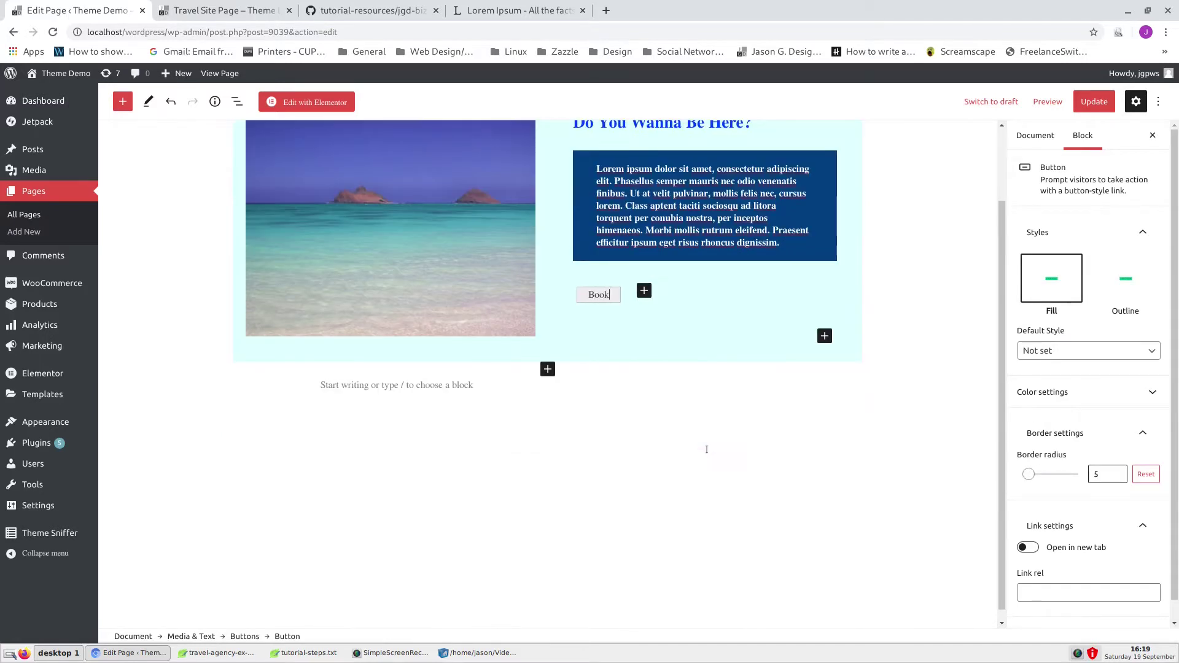
text(Your Reser)
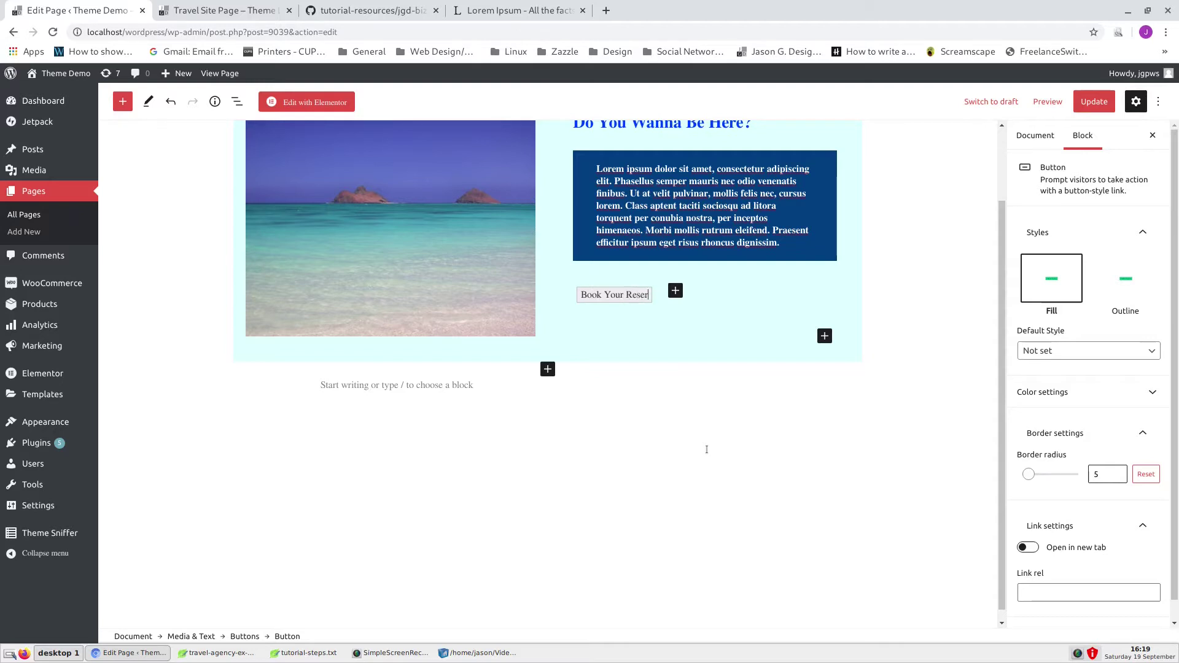
text(vations T)
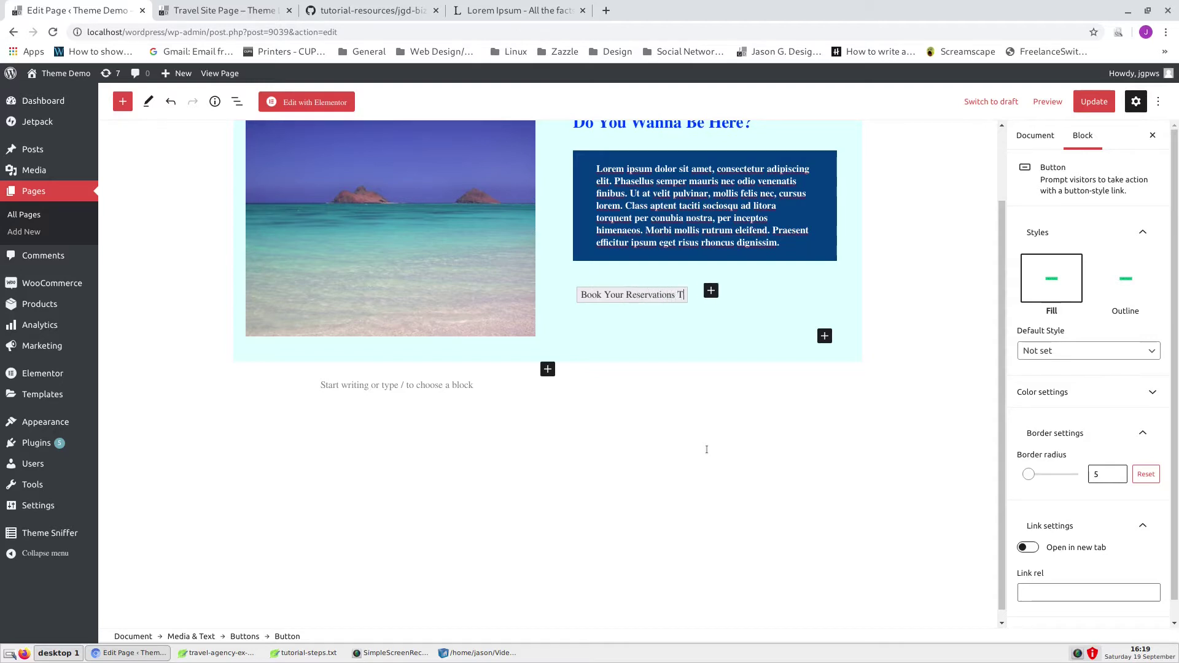
text(oday!)
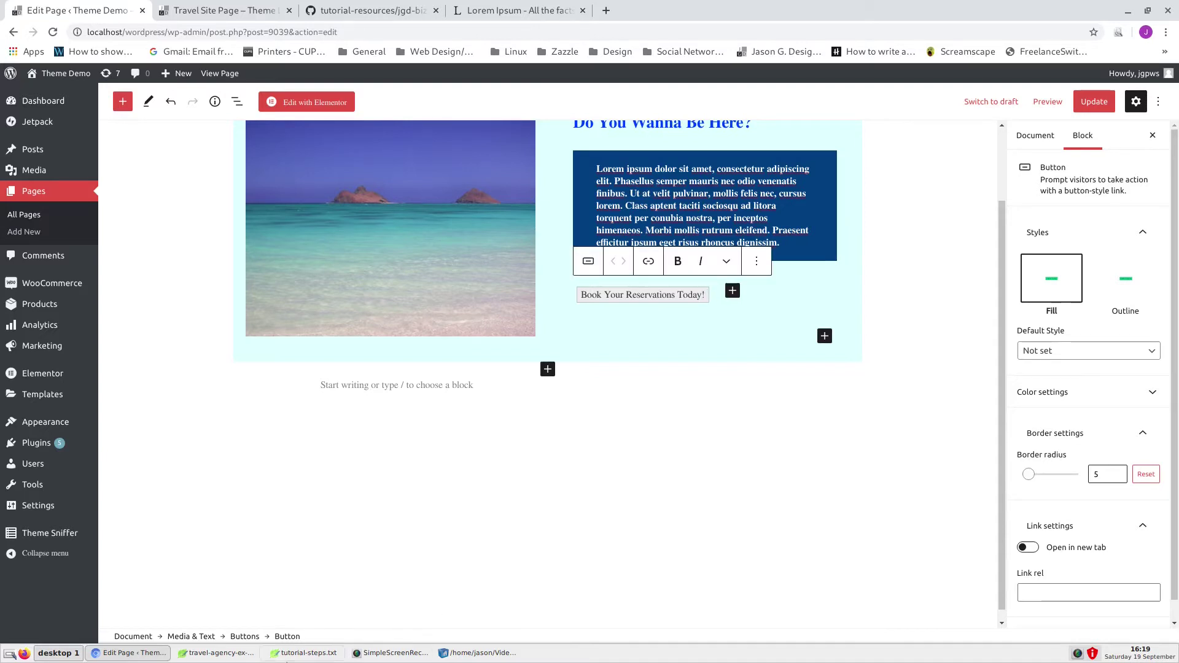
Center the Buttons block containing "Book Your Reservations Today!" within the Media & Text block
click(244, 637)
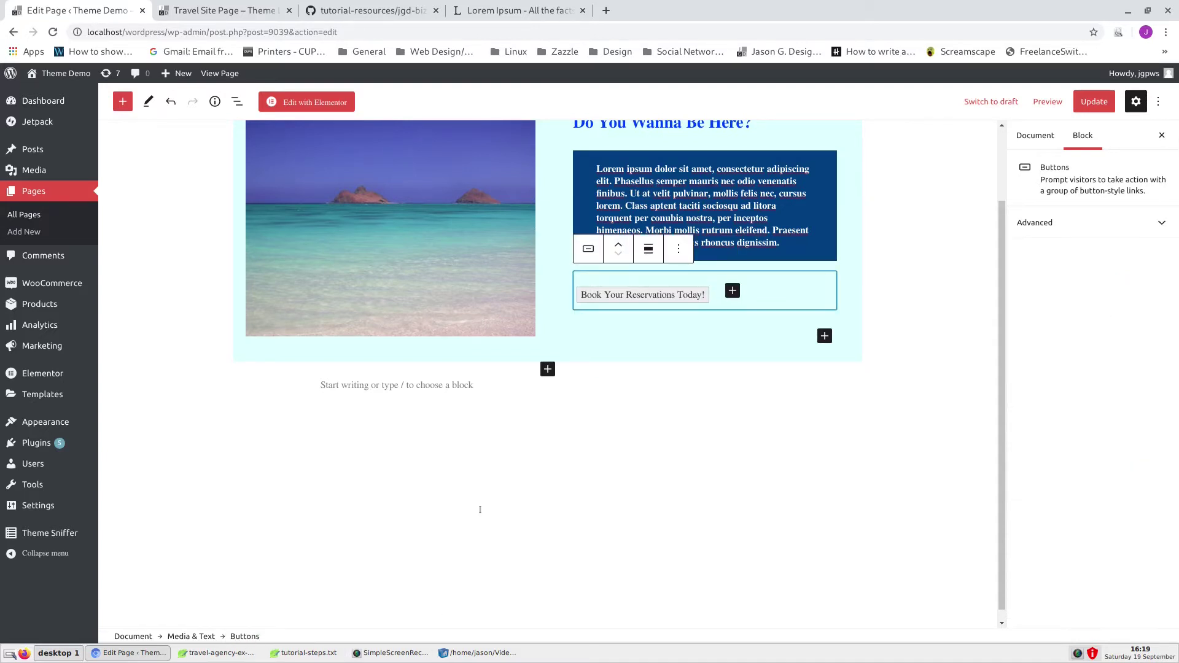
click(649, 253)
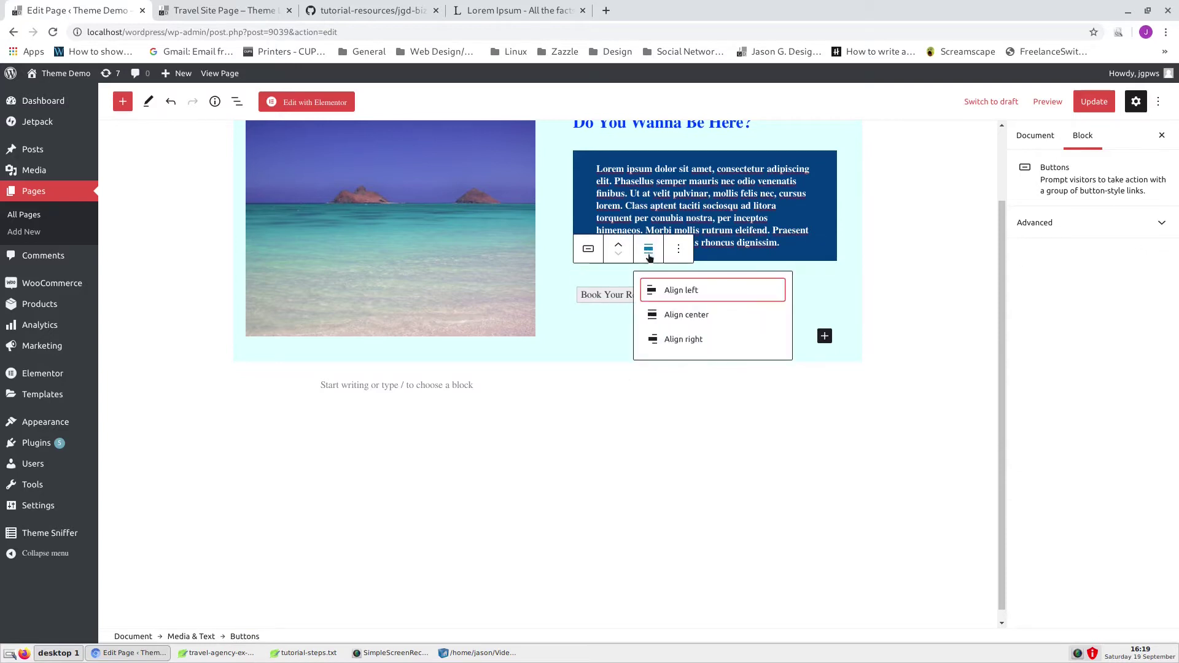
click(693, 318)
click(694, 322)
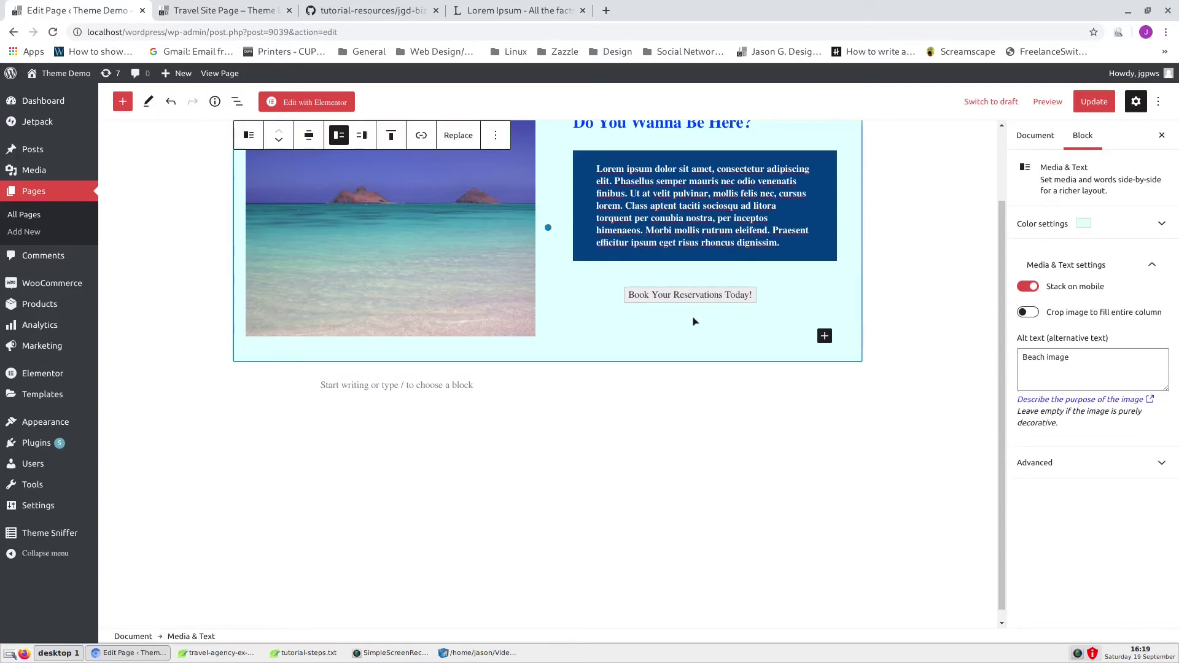
click(903, 283)
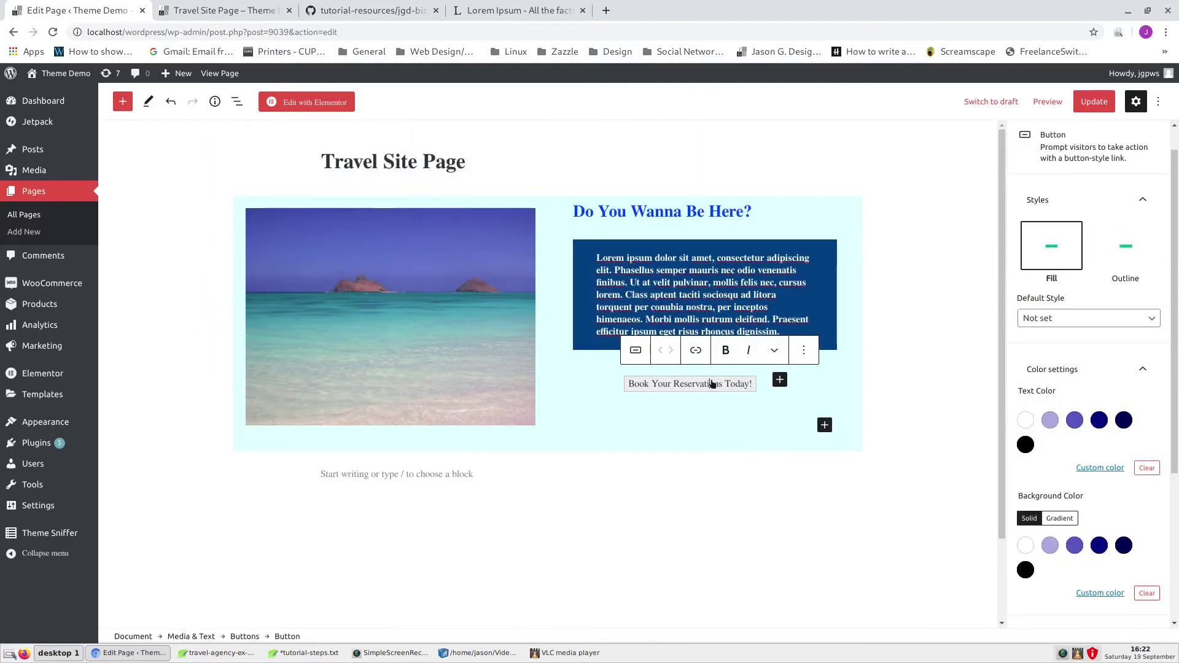
Give the "Book Your Reservations Today!" button the background color #ff7400, copied from travel-agency-ex-colors.txt
click(1100, 594)
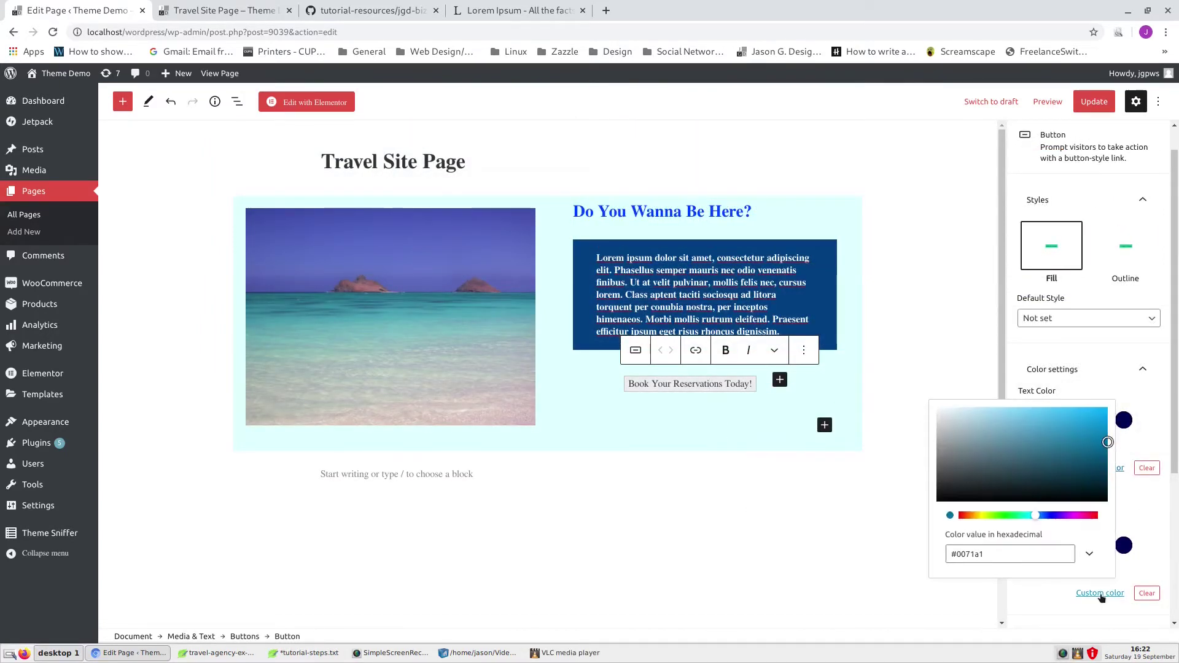
click(218, 653)
double_click(239, 420)
key(ctrl+c)
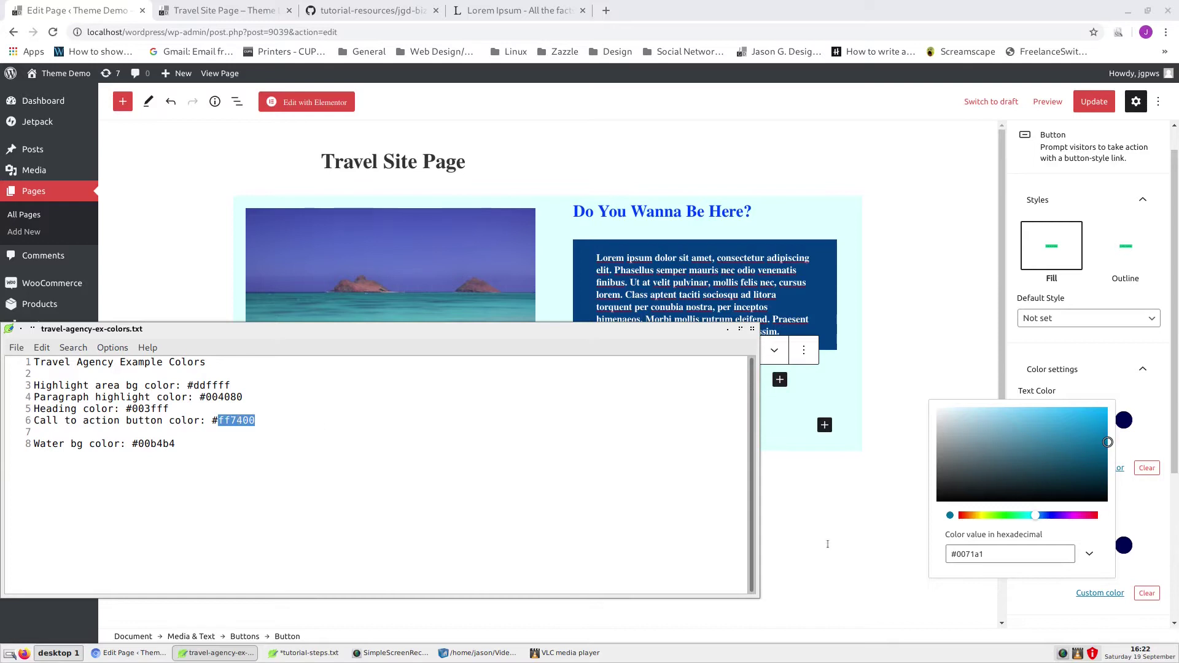
click(973, 554)
double_click(972, 554)
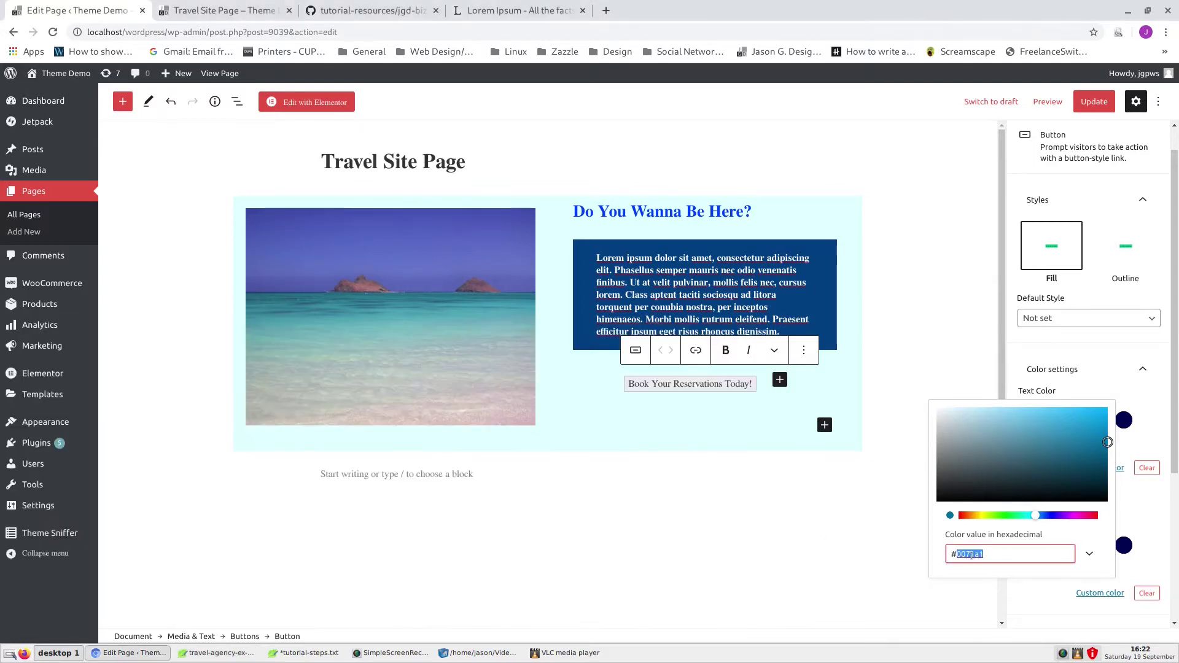
key(ctrl+v)
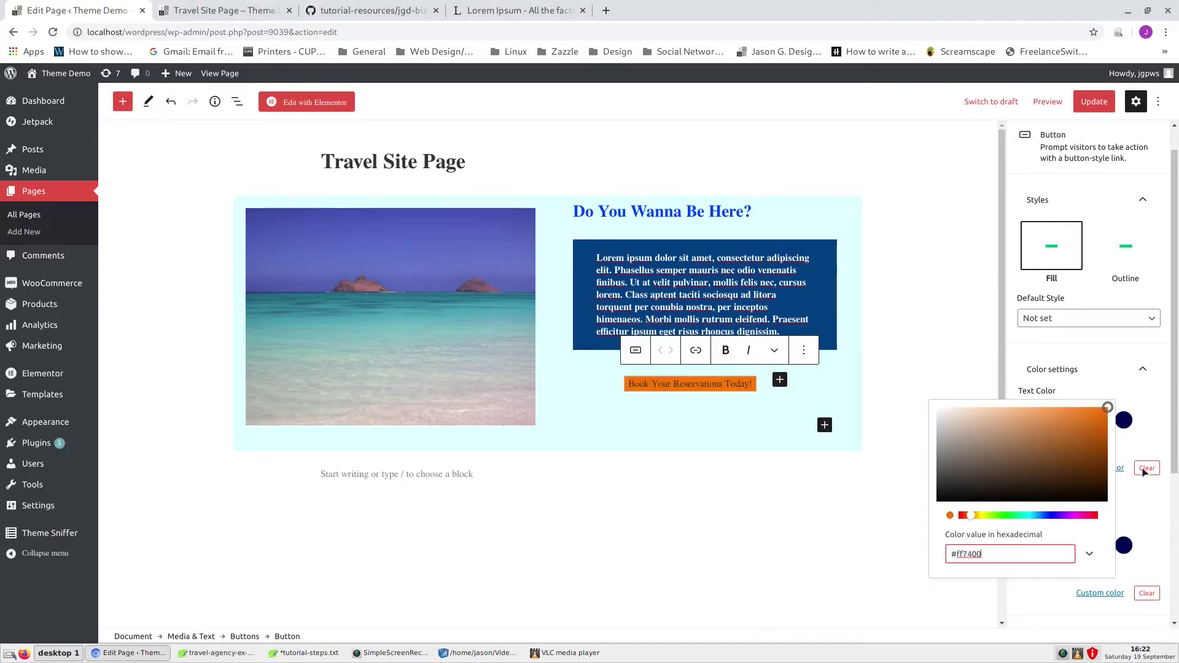
Set the text color of the reservations button to white
click(1154, 527)
click(1026, 420)
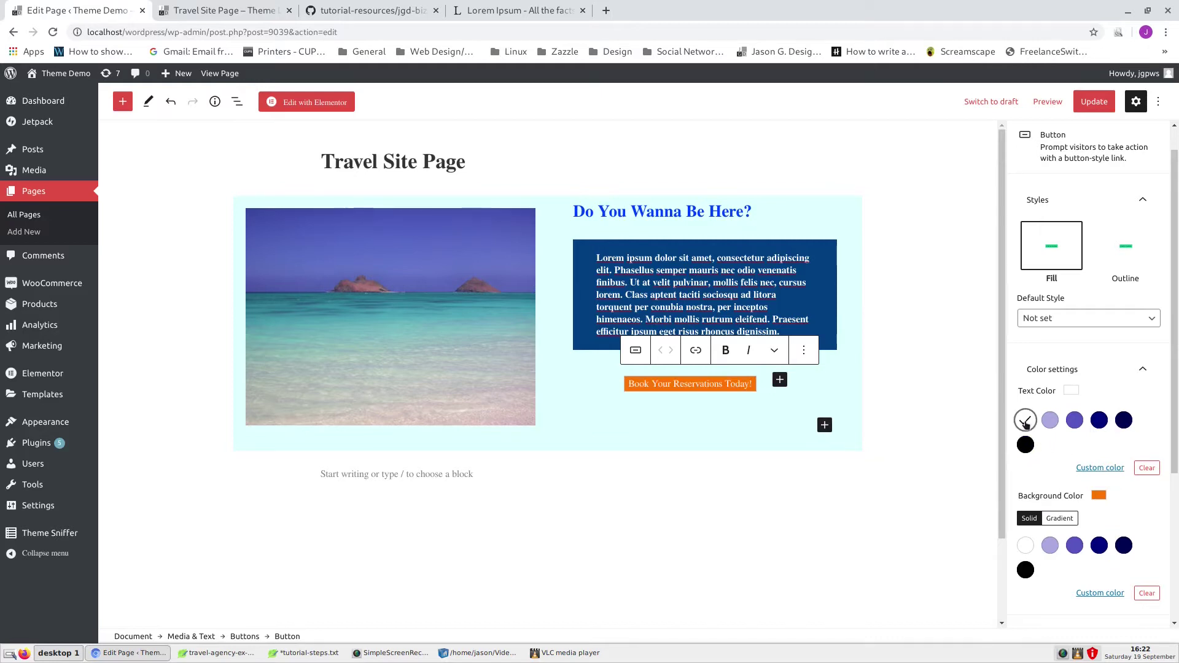
click(912, 411)
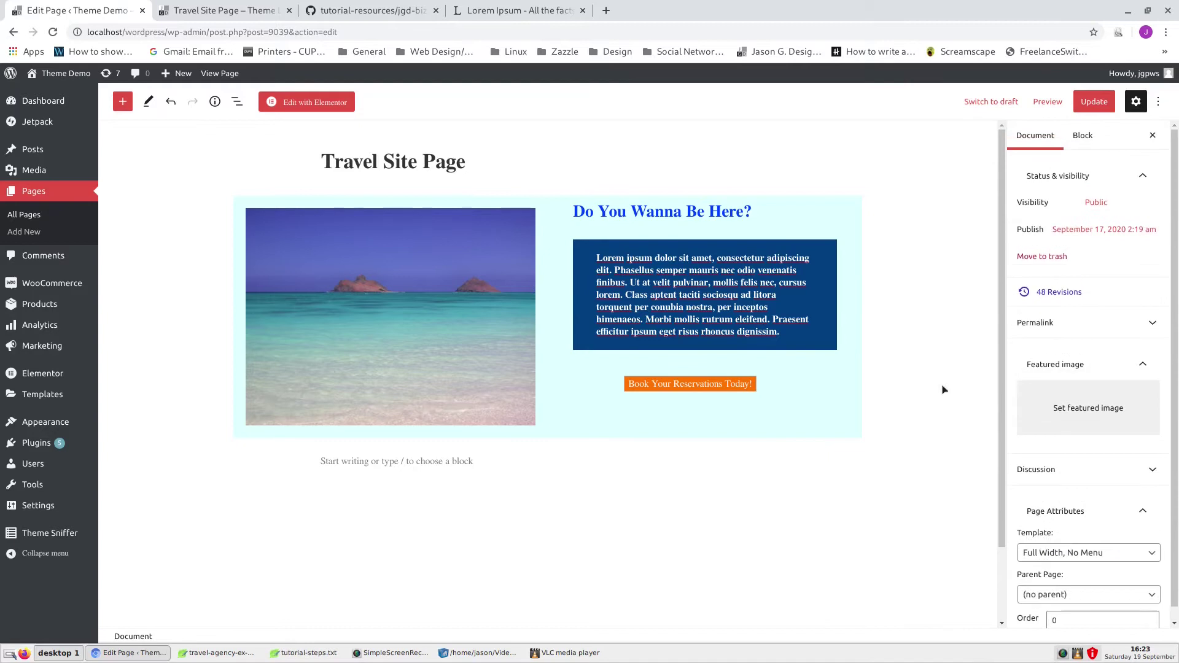
Make the entire label of the reservations button bold
click(694, 386)
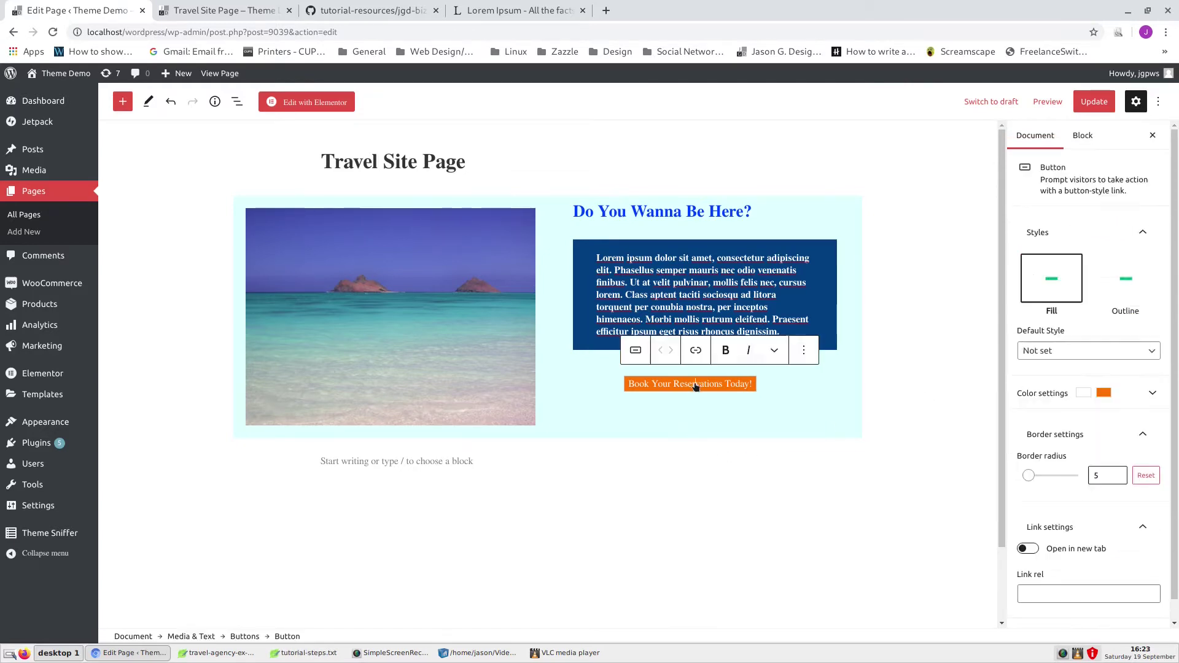
double_click(695, 385)
triple_click(695, 386)
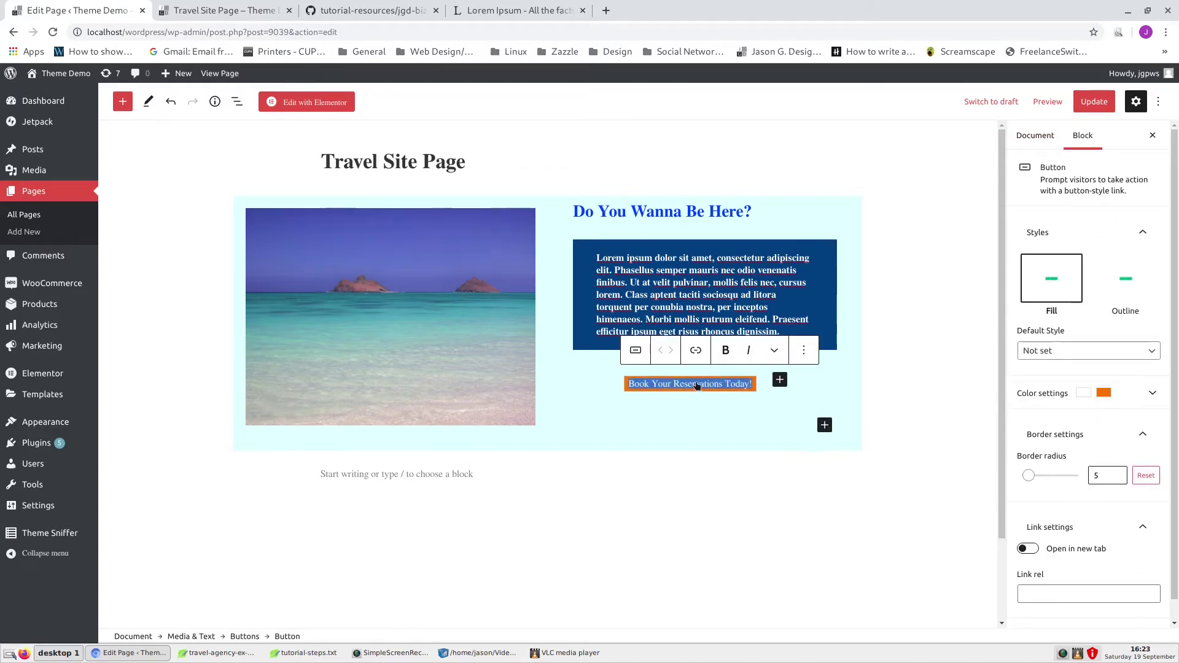
click(724, 351)
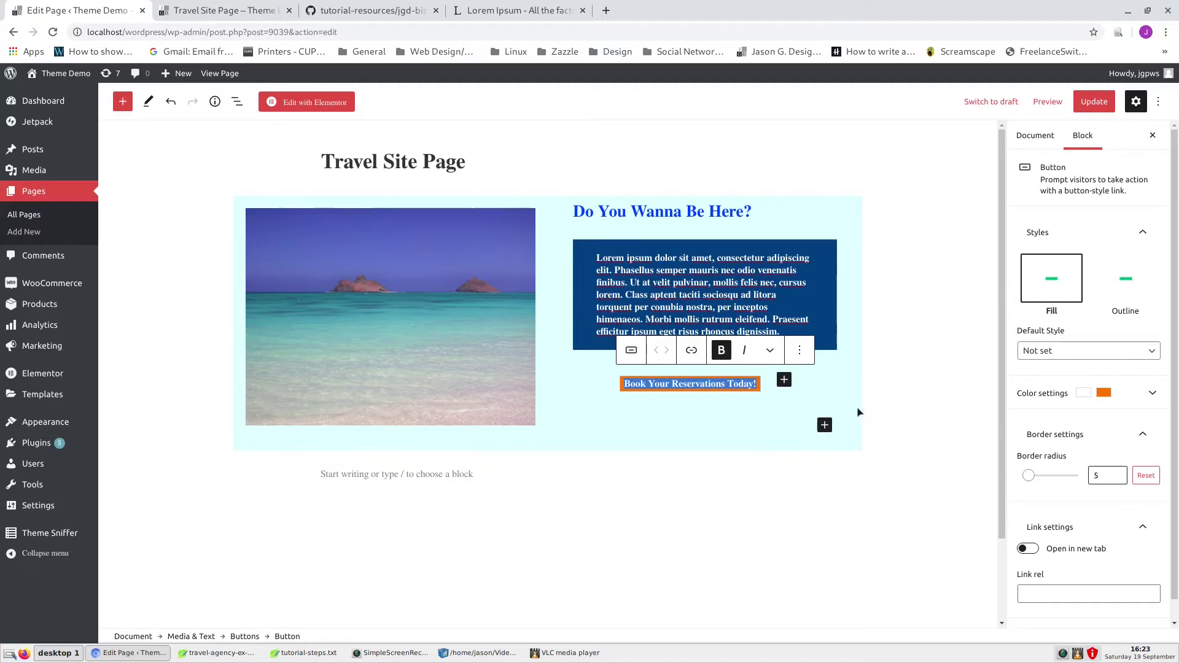
click(894, 391)
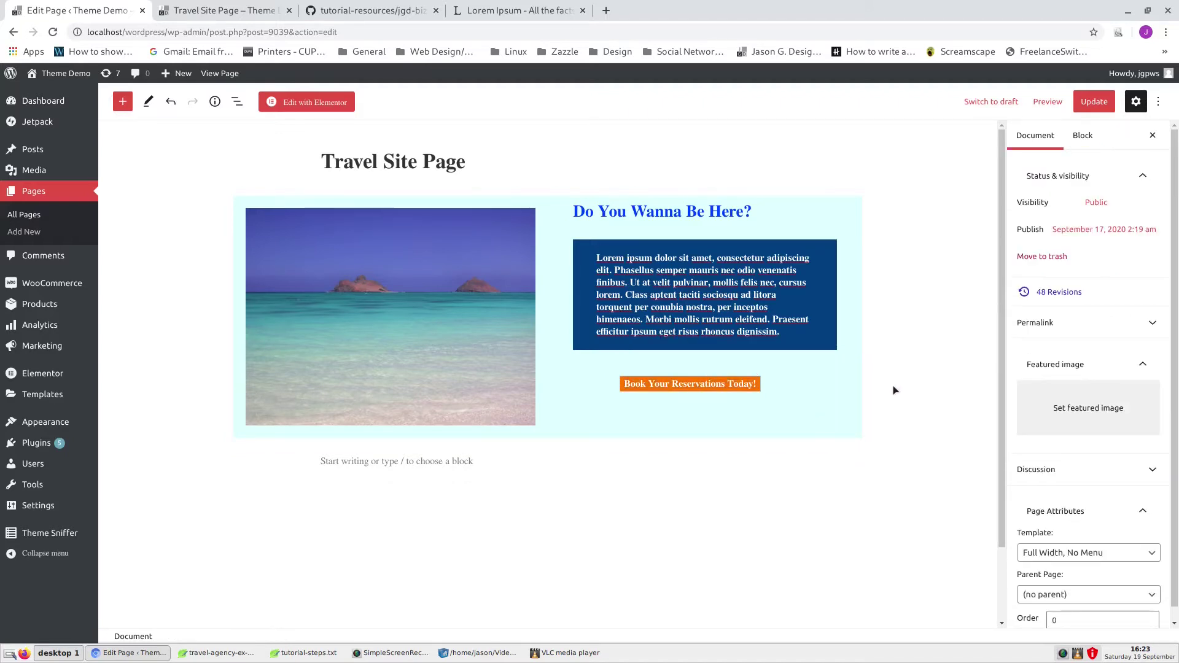
Link the reservations button to the placeholder URL "#"
click(696, 385)
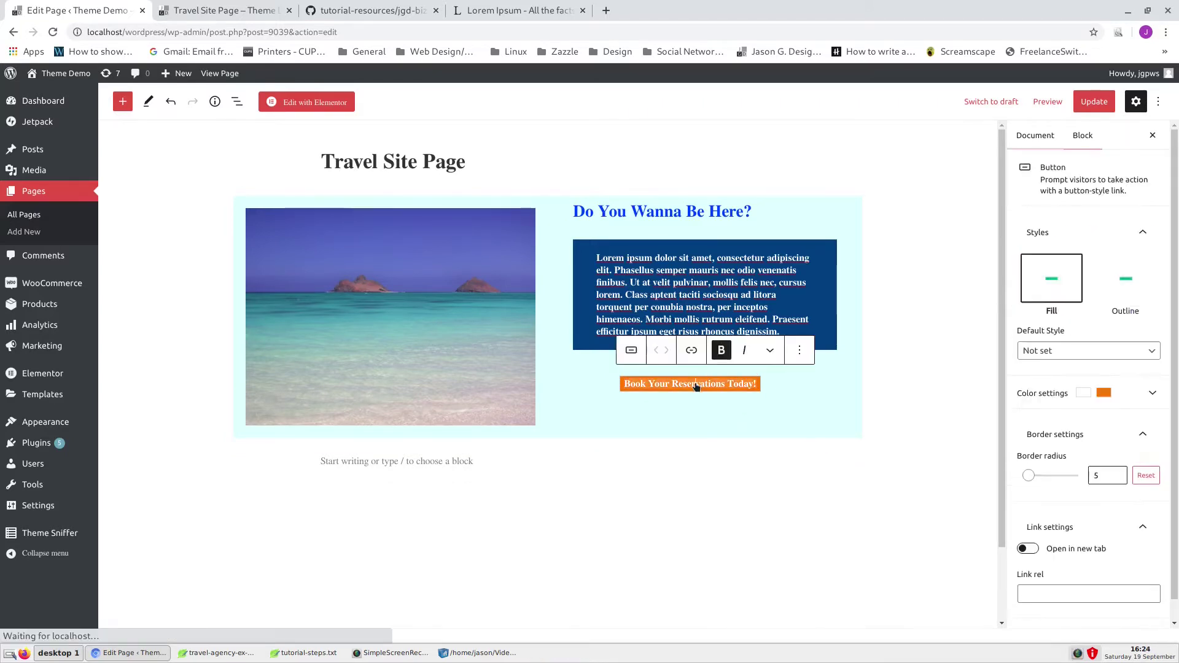
click(691, 350)
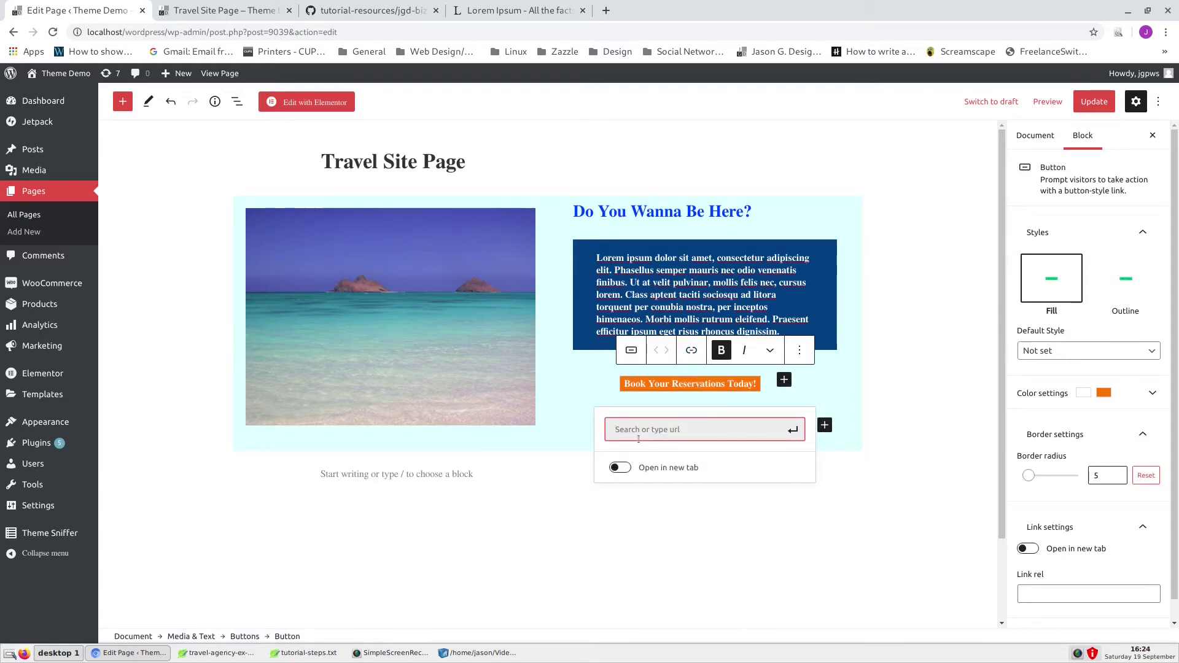
text(#)
click(794, 430)
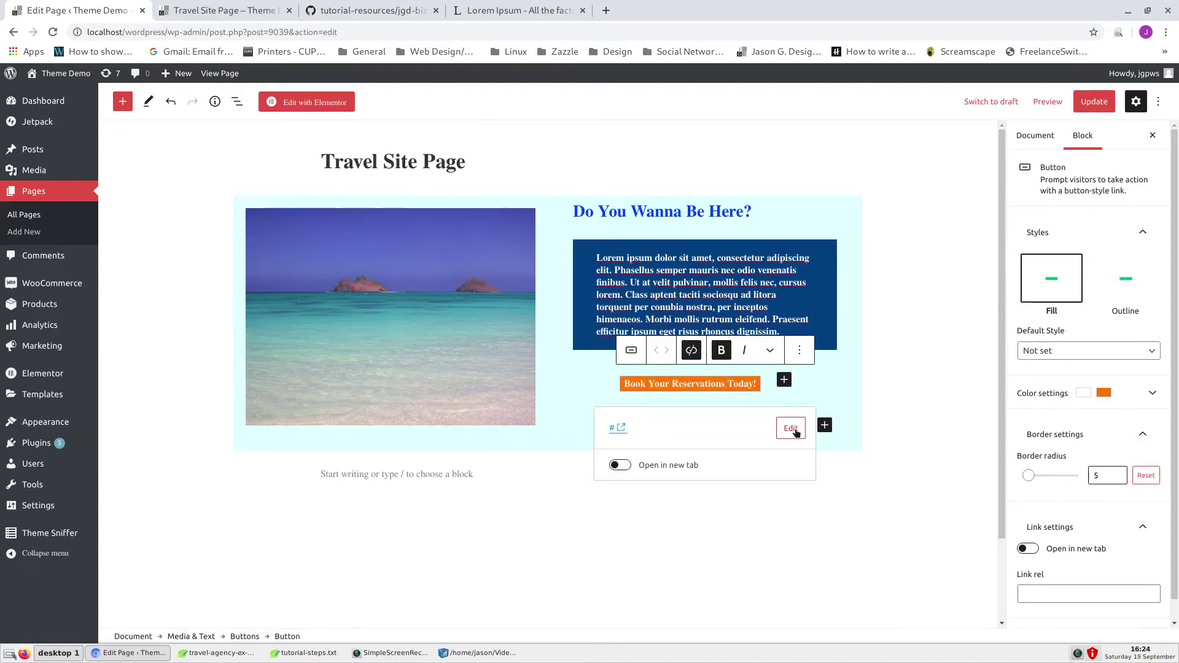
click(917, 400)
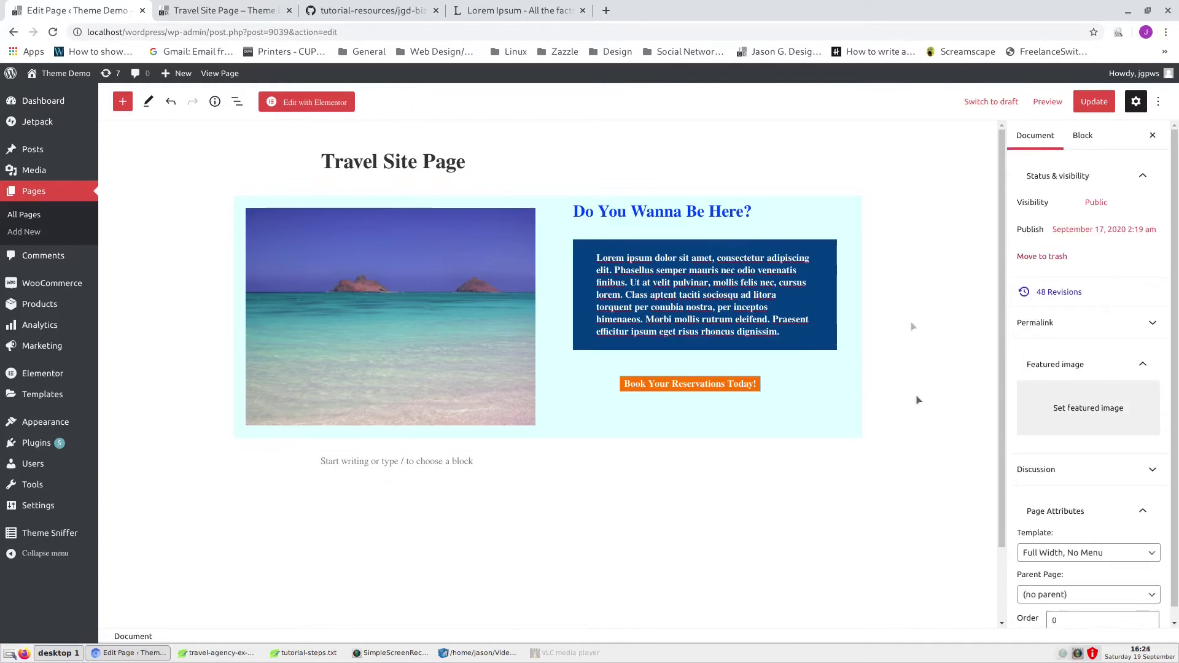
Preview the page in a new browser tab and check the styled call-to-action button
click(1047, 102)
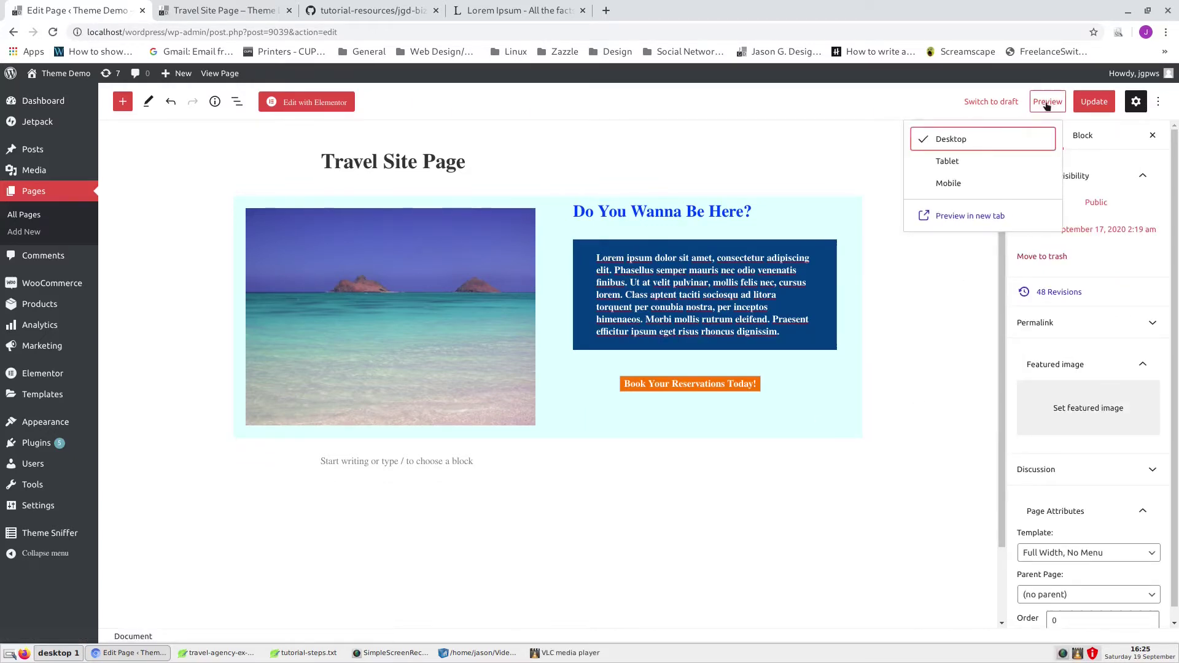
click(970, 216)
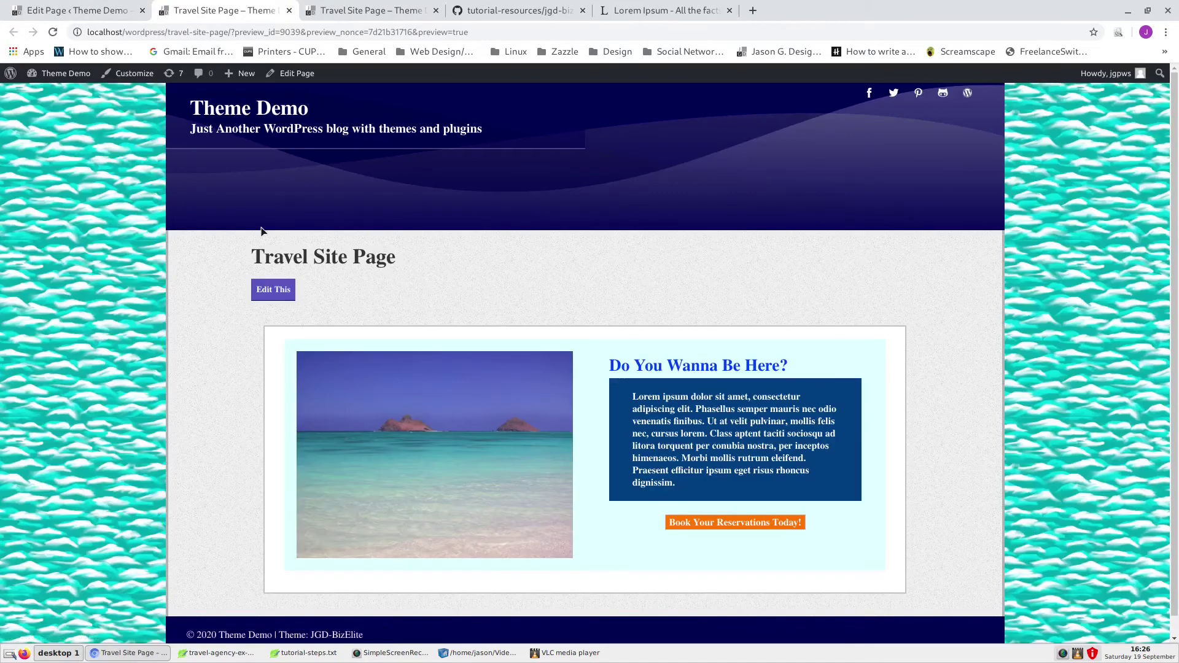
scroll(945, 412, down, 1)
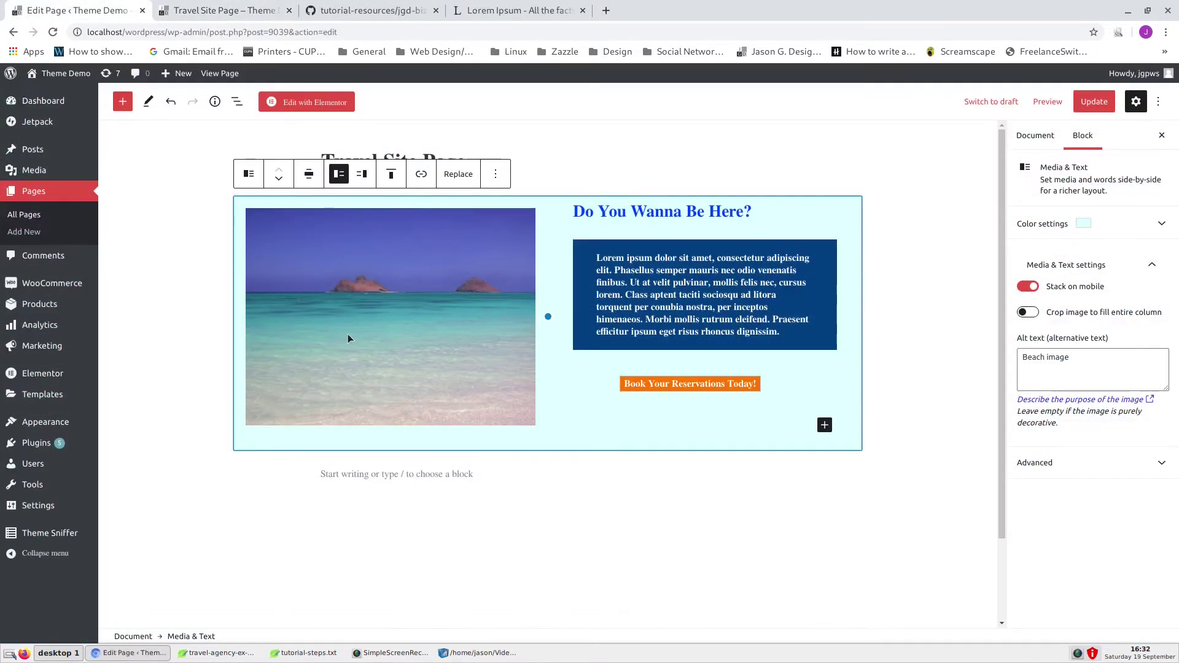
Set the Media & Text block's alignment to full width
click(307, 178)
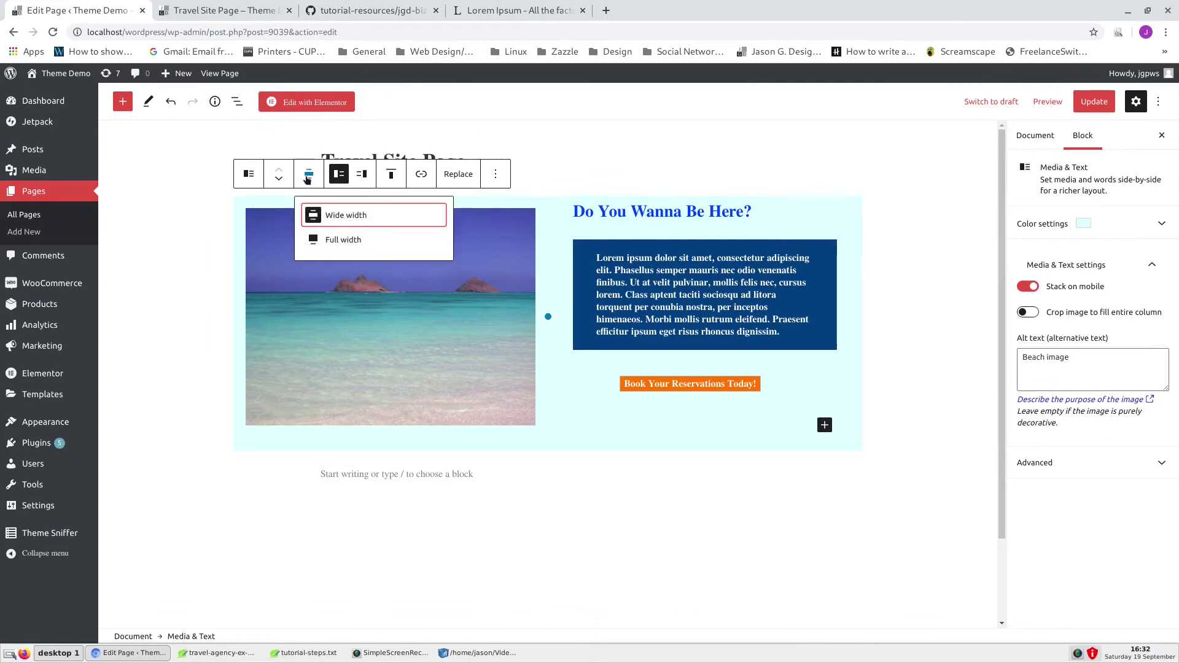
click(335, 240)
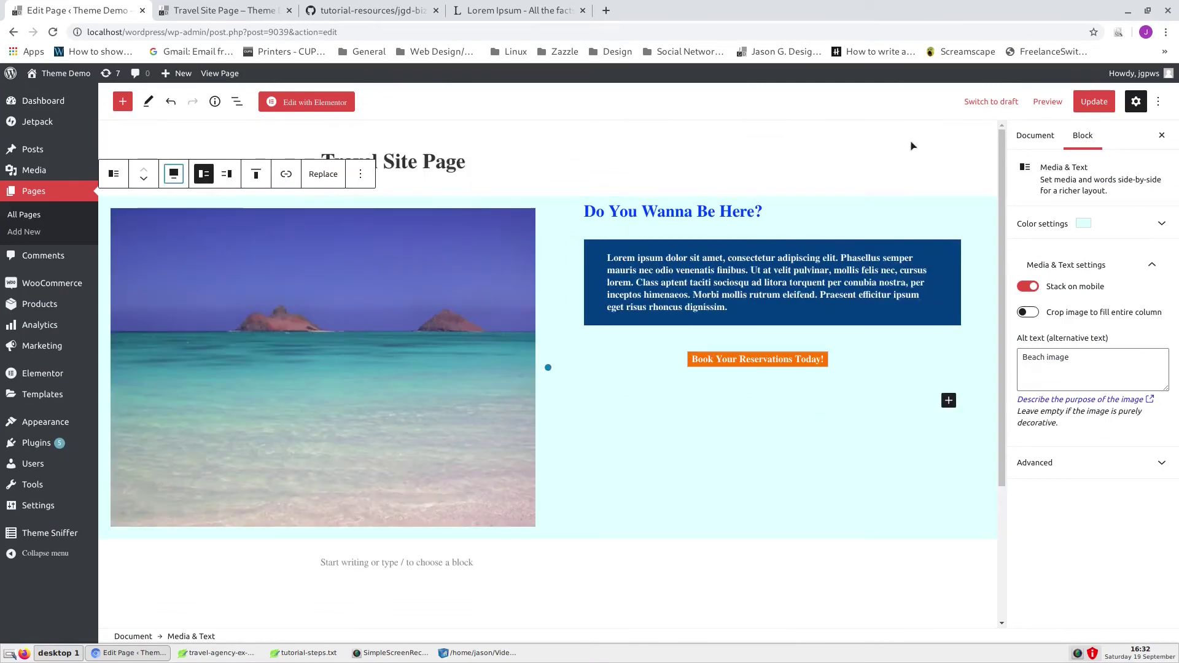
click(905, 568)
Preview the page with the full-width block in a new browser tab, and save the page as a draft
click(1052, 102)
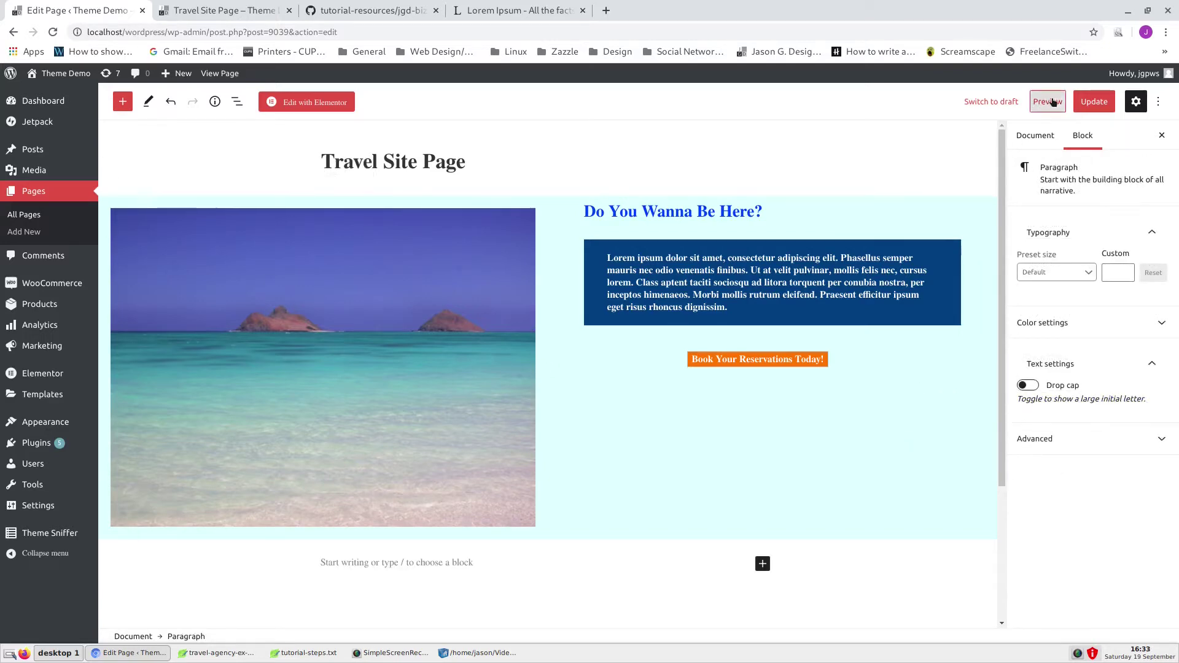
click(993, 218)
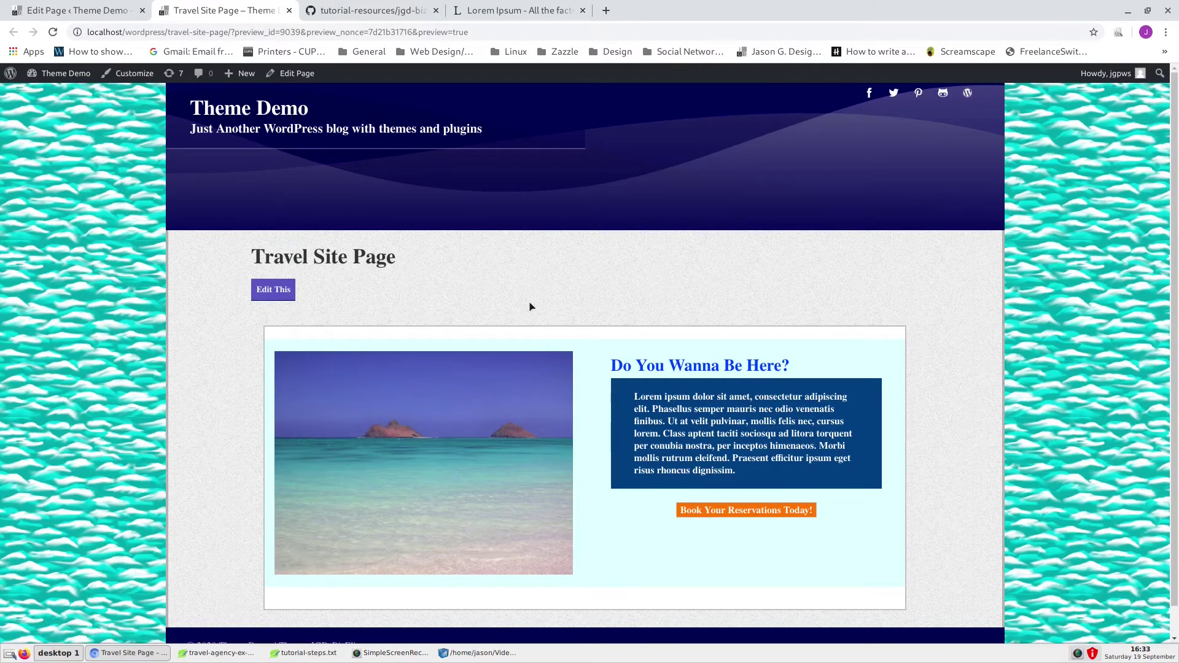
scroll(552, 319, down, 1)
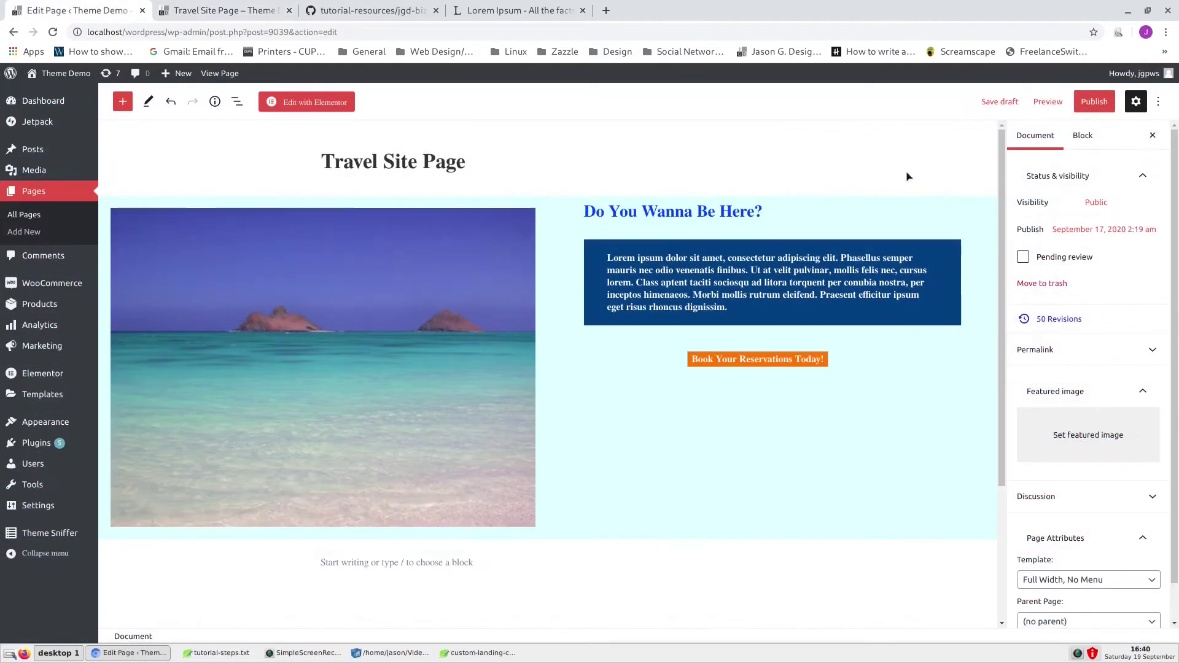
click(1002, 102)
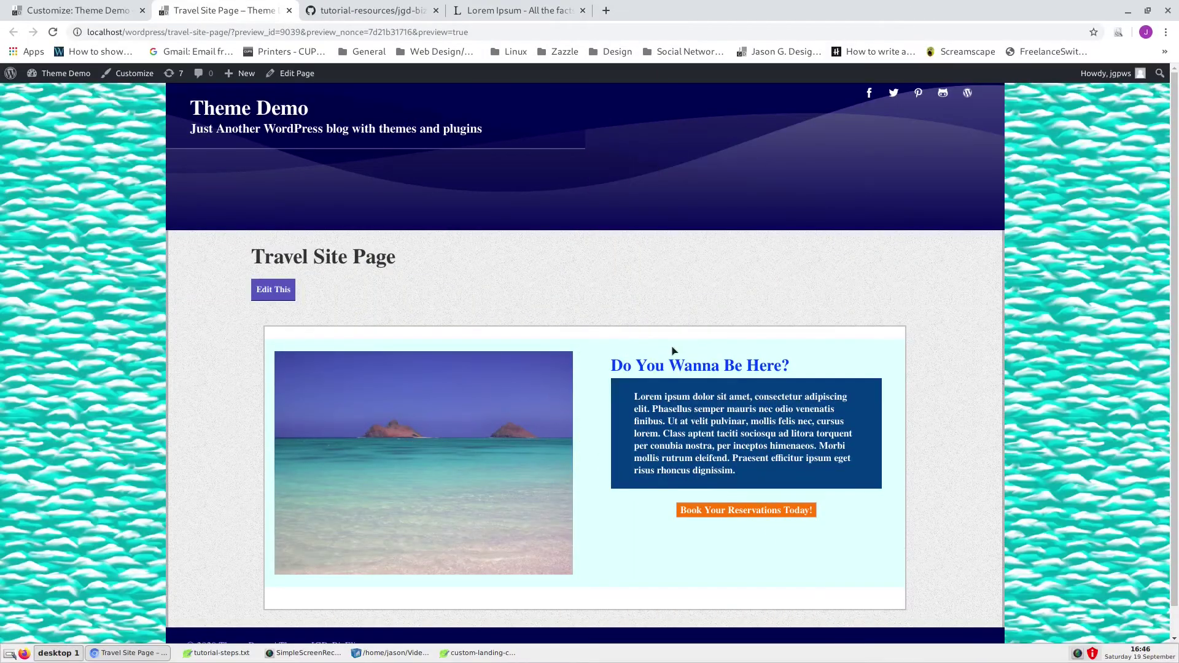
Inspect the page preview in the developer tools and examine the margin rule of the "entry clearfix" div around the Media & Text block
right_click(672, 351)
click(714, 508)
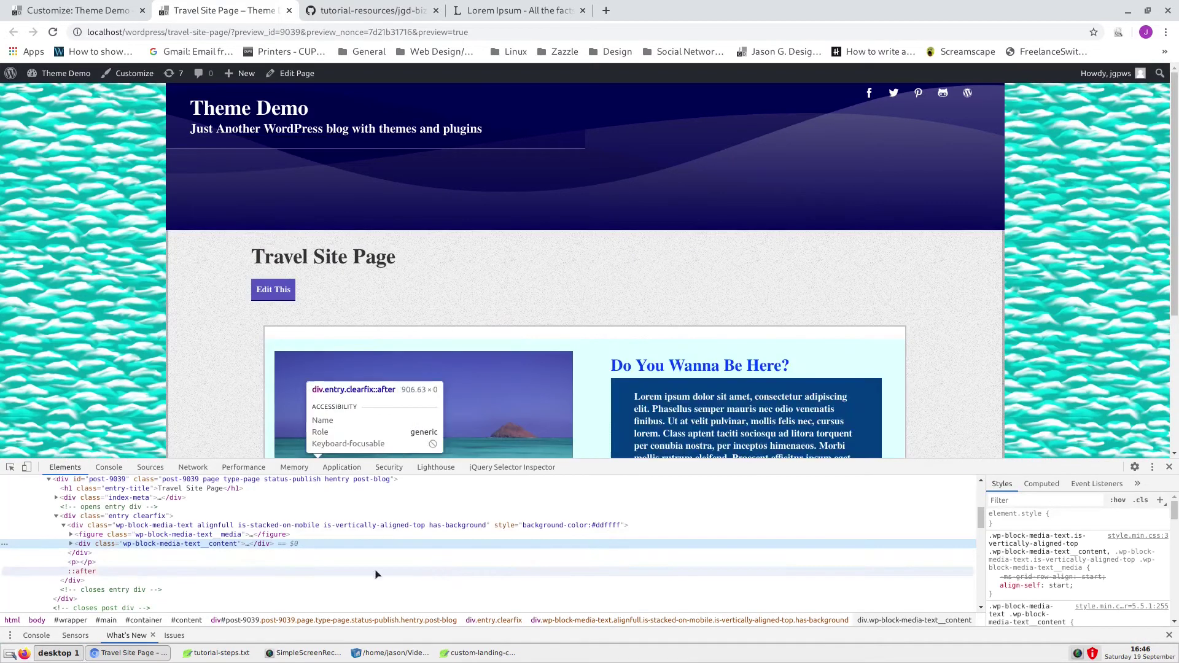
click(128, 518)
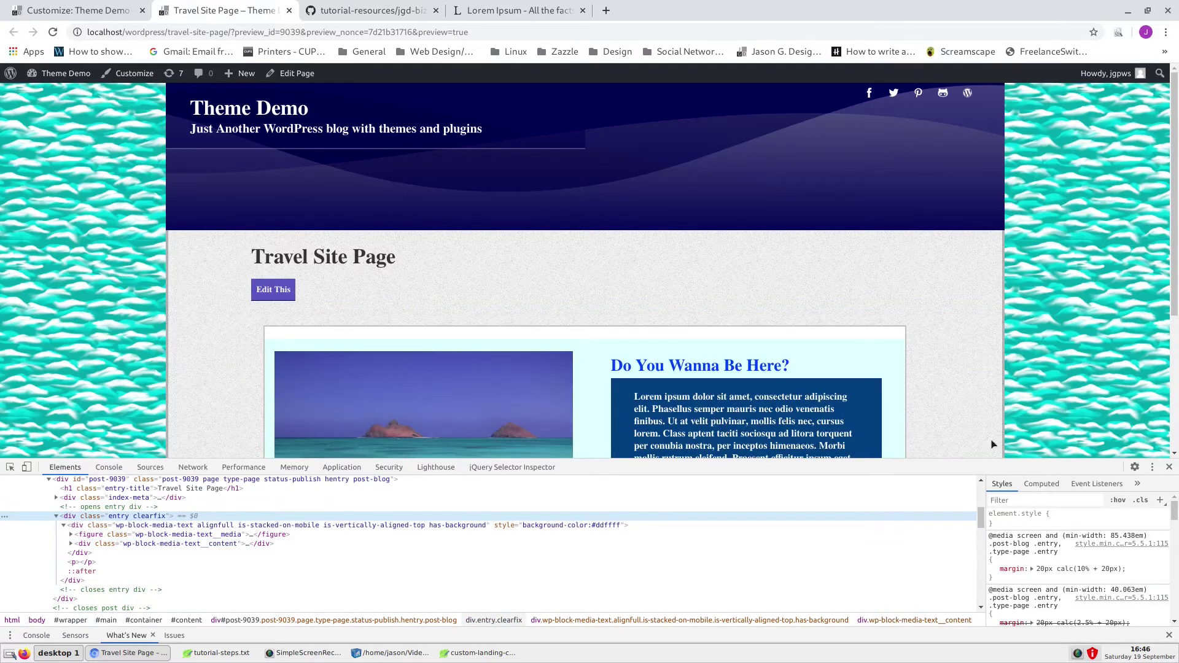
click(1044, 569)
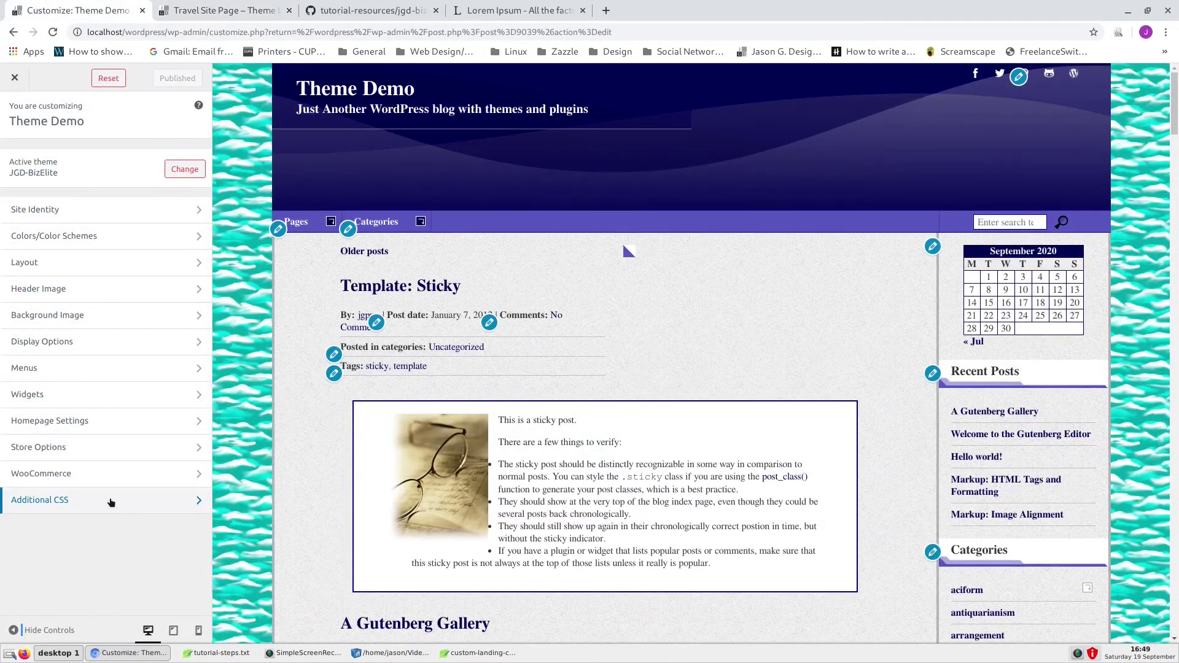
Open the Customizer's Additional CSS and copy the .wp-block-media-text:first-of-type margin rule from custom-landing-css.txt
click(111, 502)
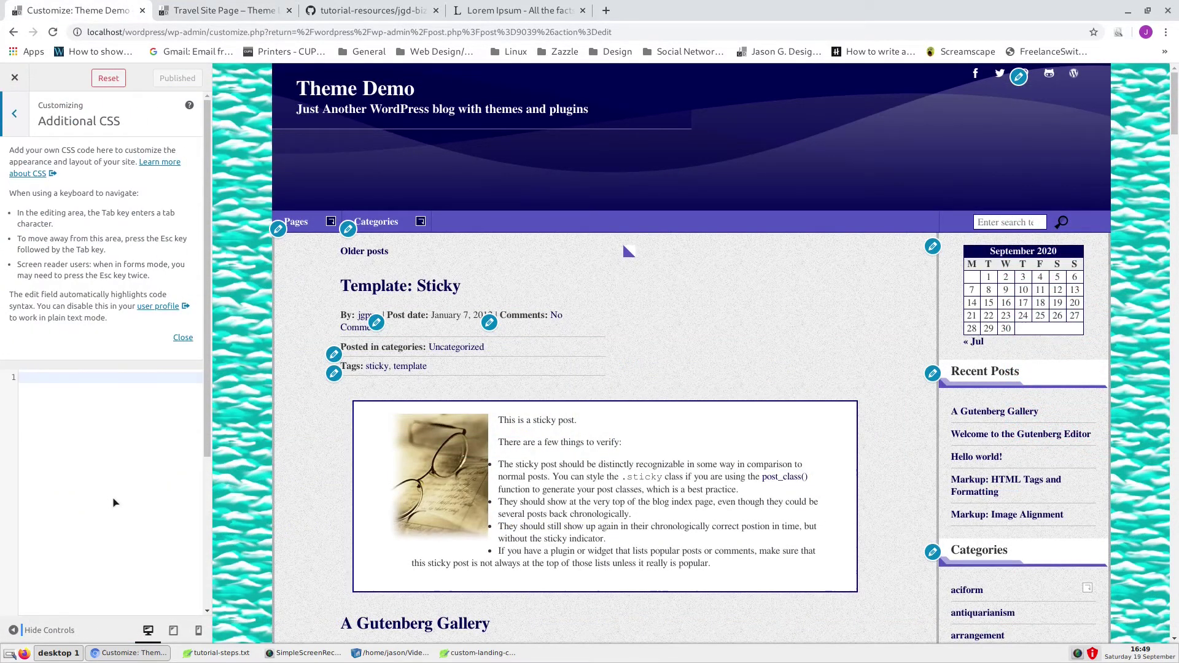
click(480, 653)
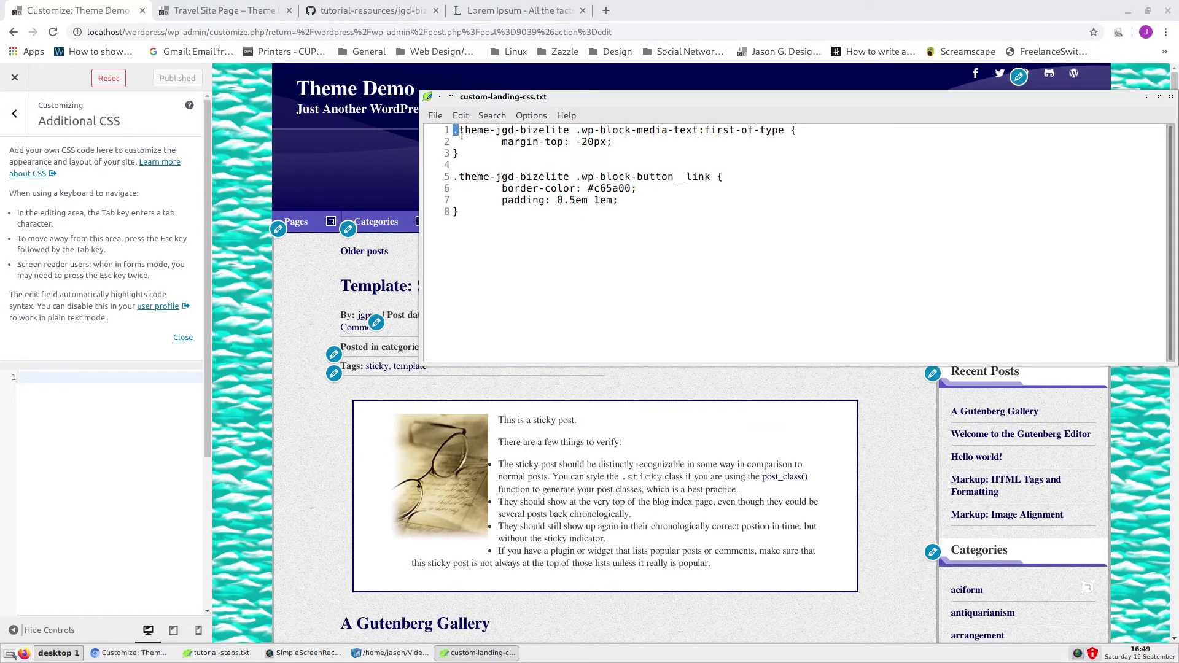
drag(461, 135, 483, 156)
click(459, 116)
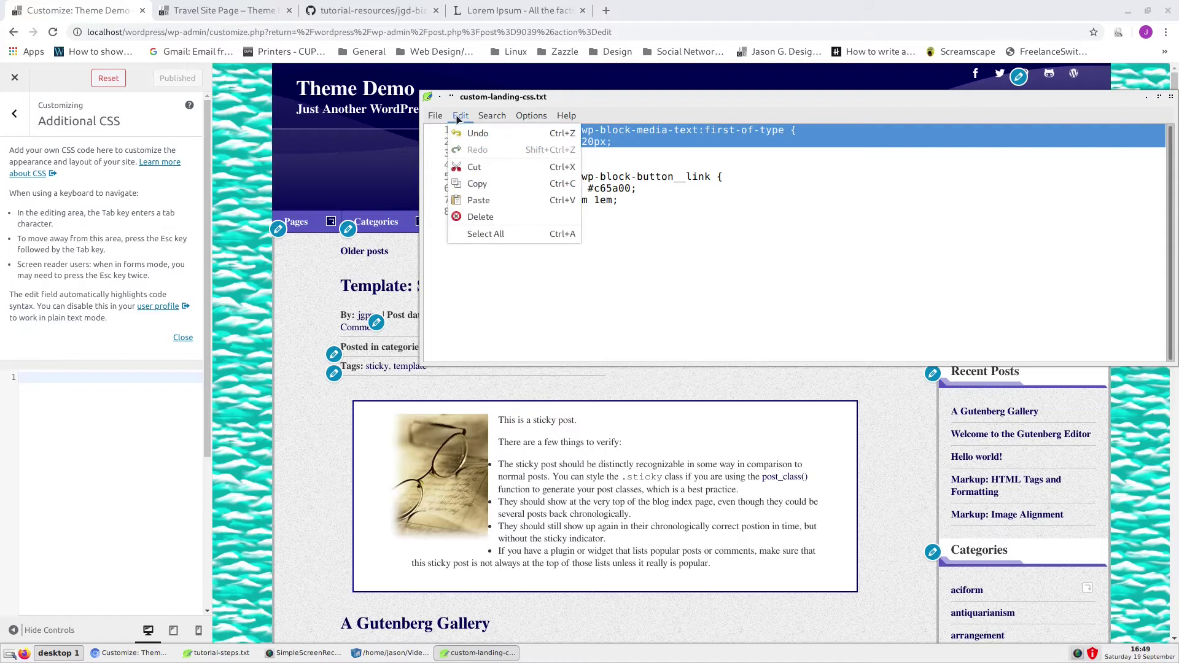
click(500, 182)
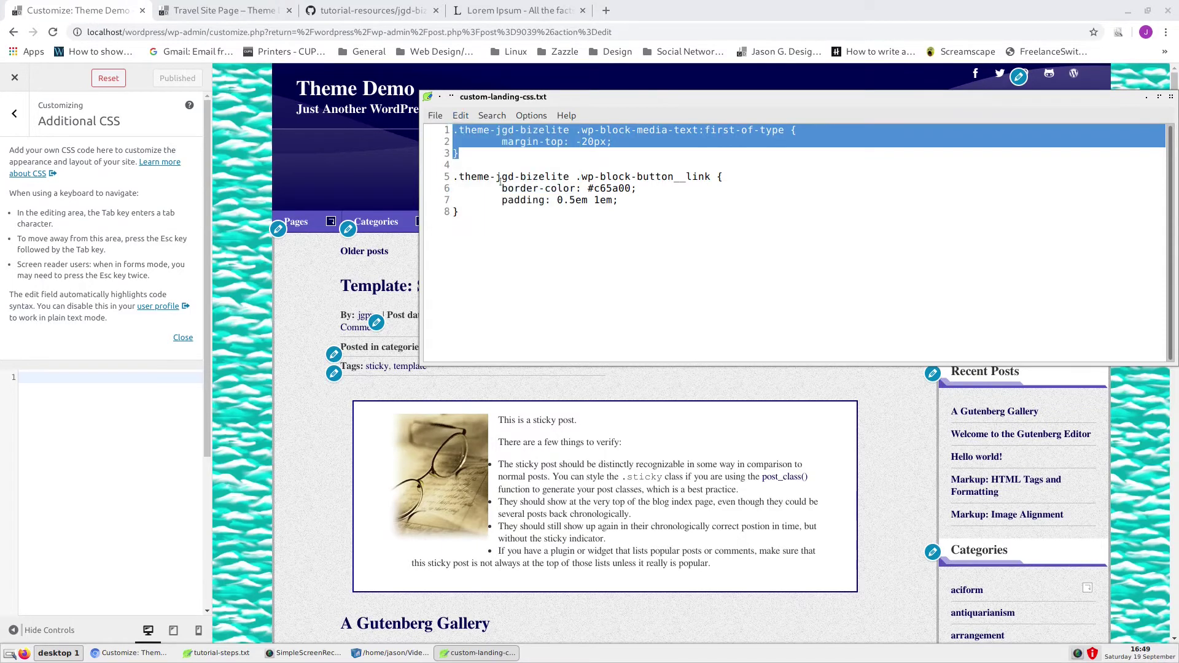
Publish the copied Media & Text rule with margin-top -20px as Additional CSS, and reload the Travel Site Page preview
click(140, 404)
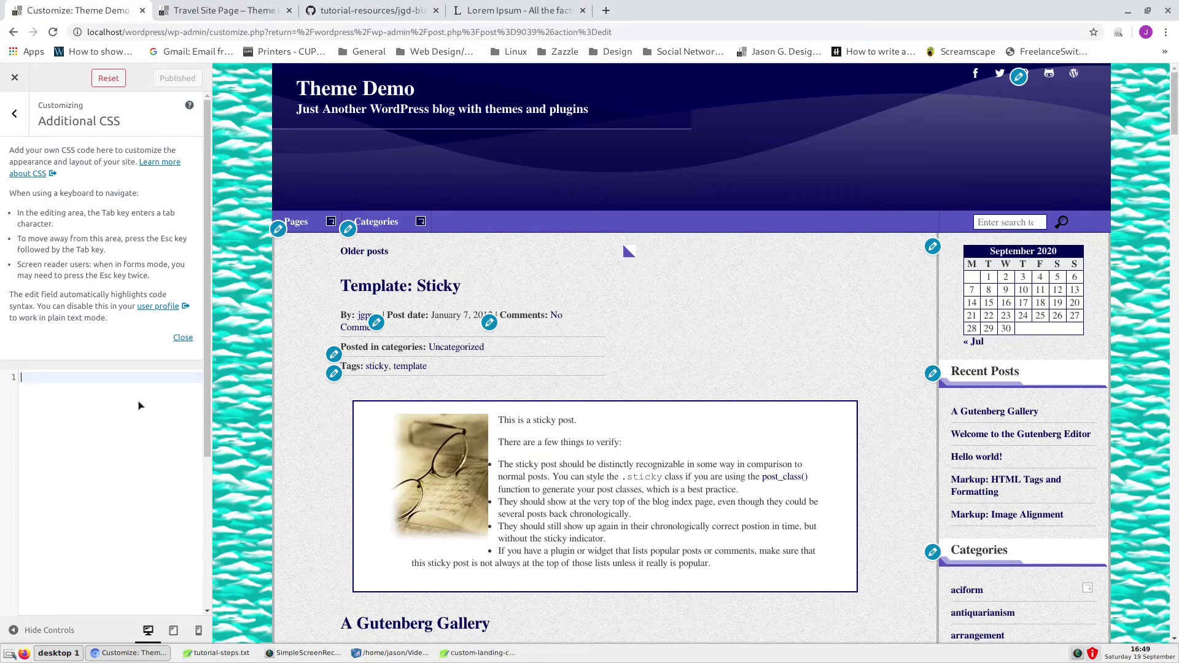
key(ctrl+v)
click(163, 76)
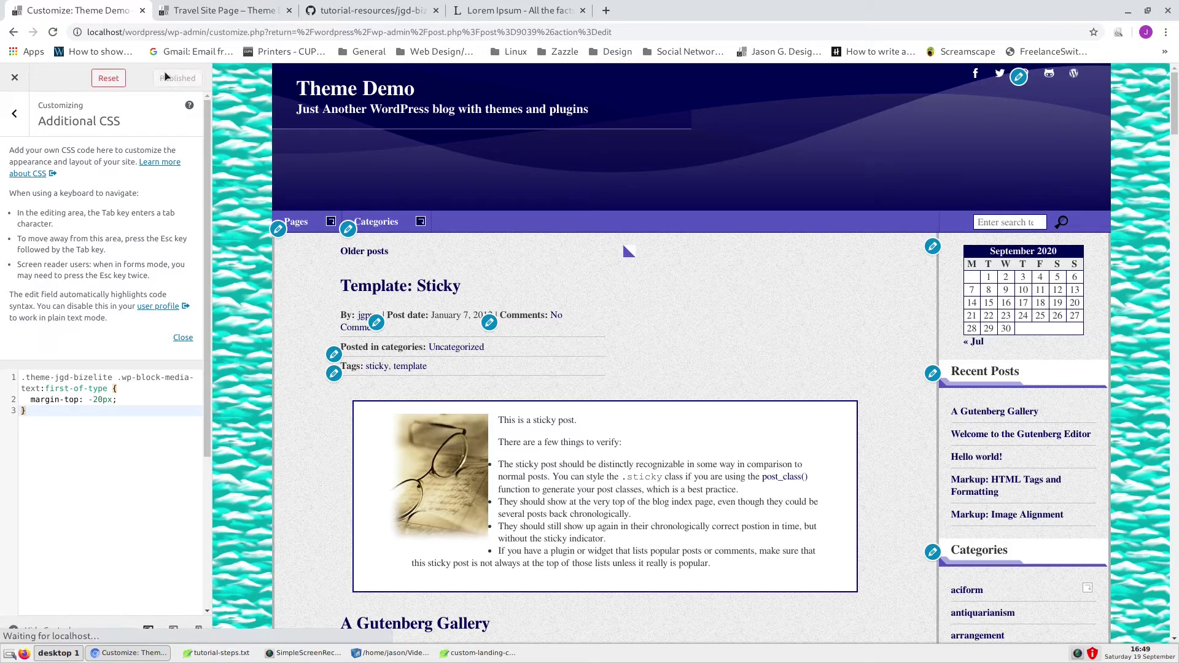
click(224, 13)
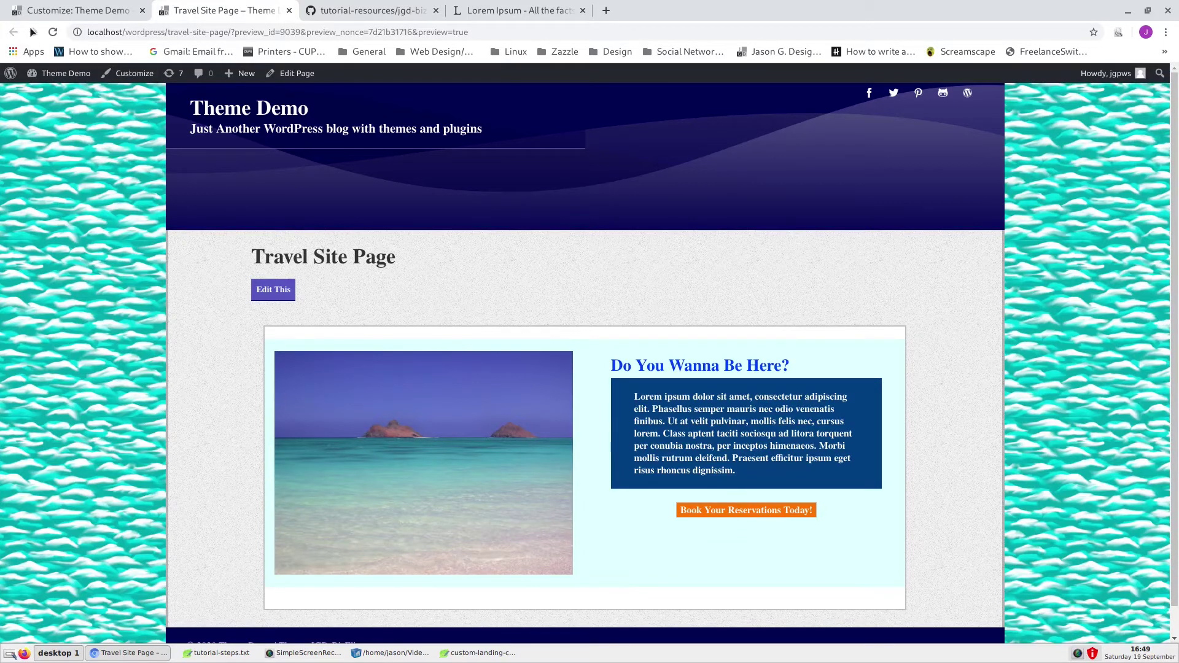
click(53, 32)
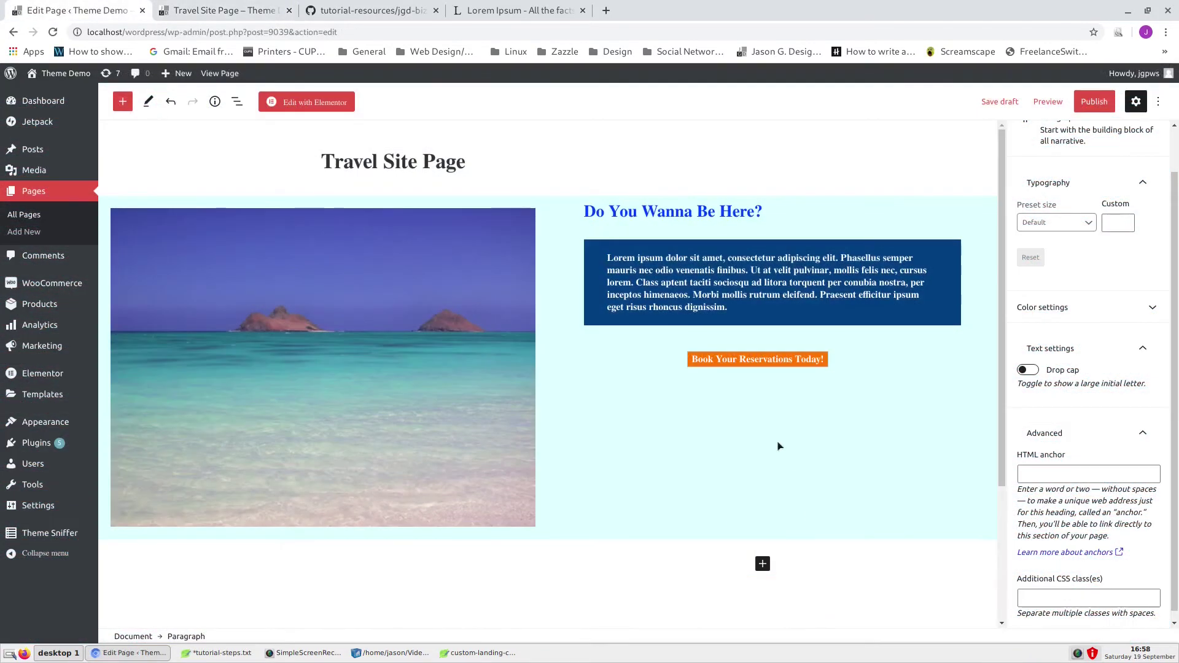
Give the "Book Your Reservations Today!" button the additional CSS class cta and save the page as a draft
click(760, 362)
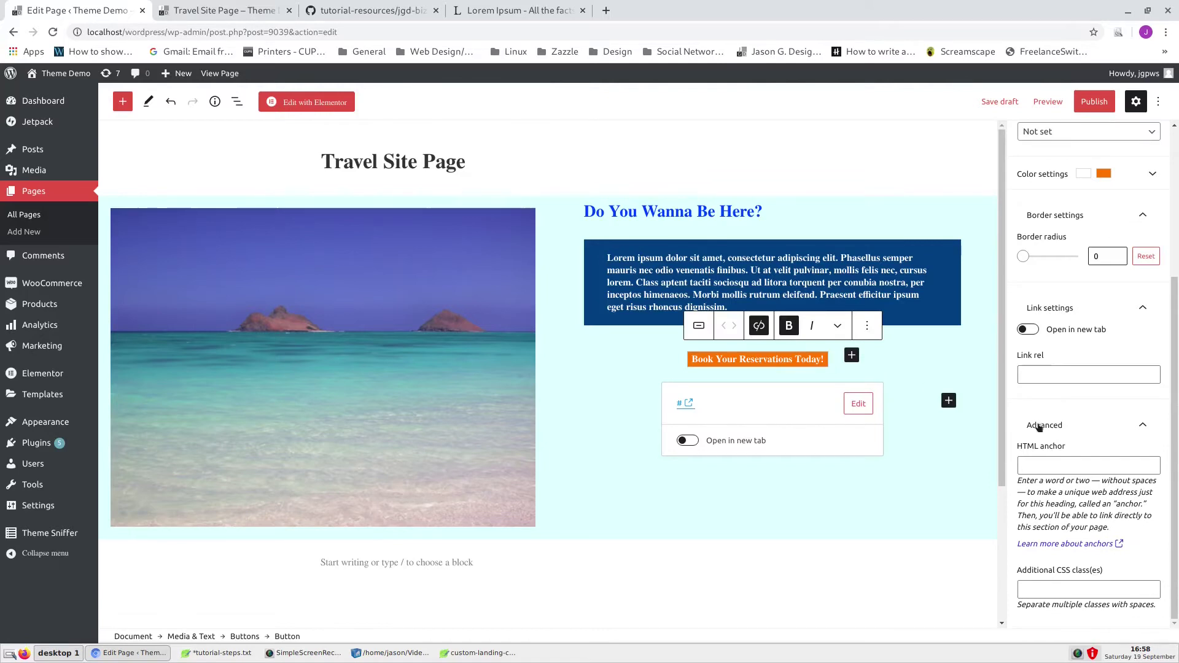
click(1055, 588)
text(cta)
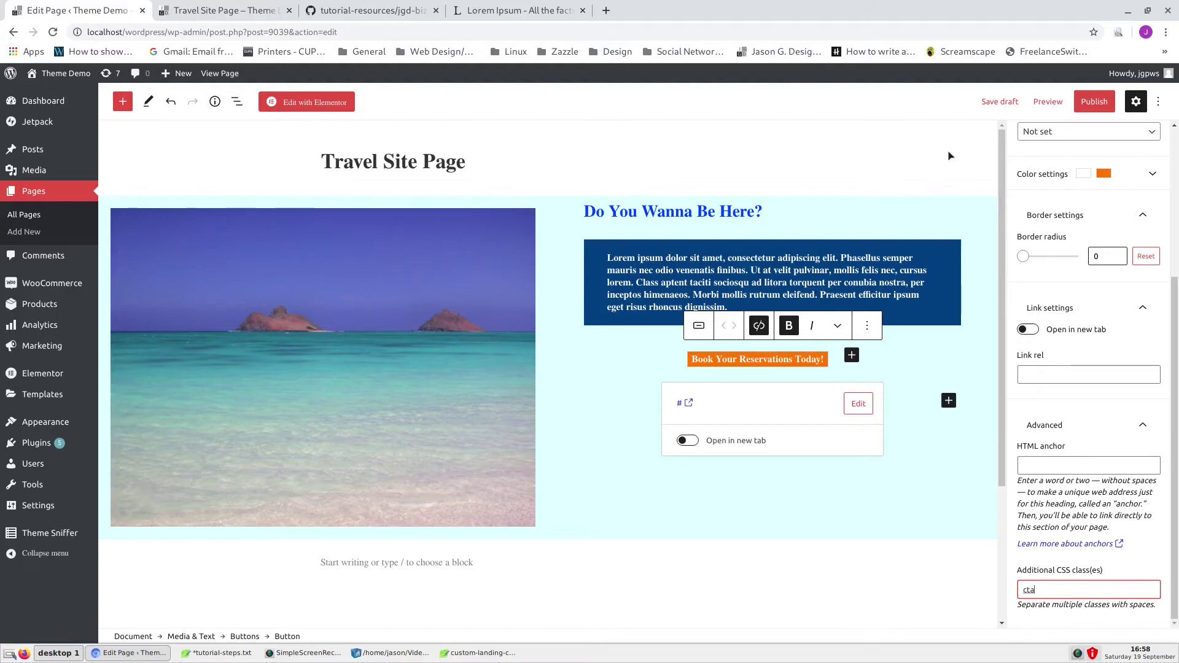
click(1001, 102)
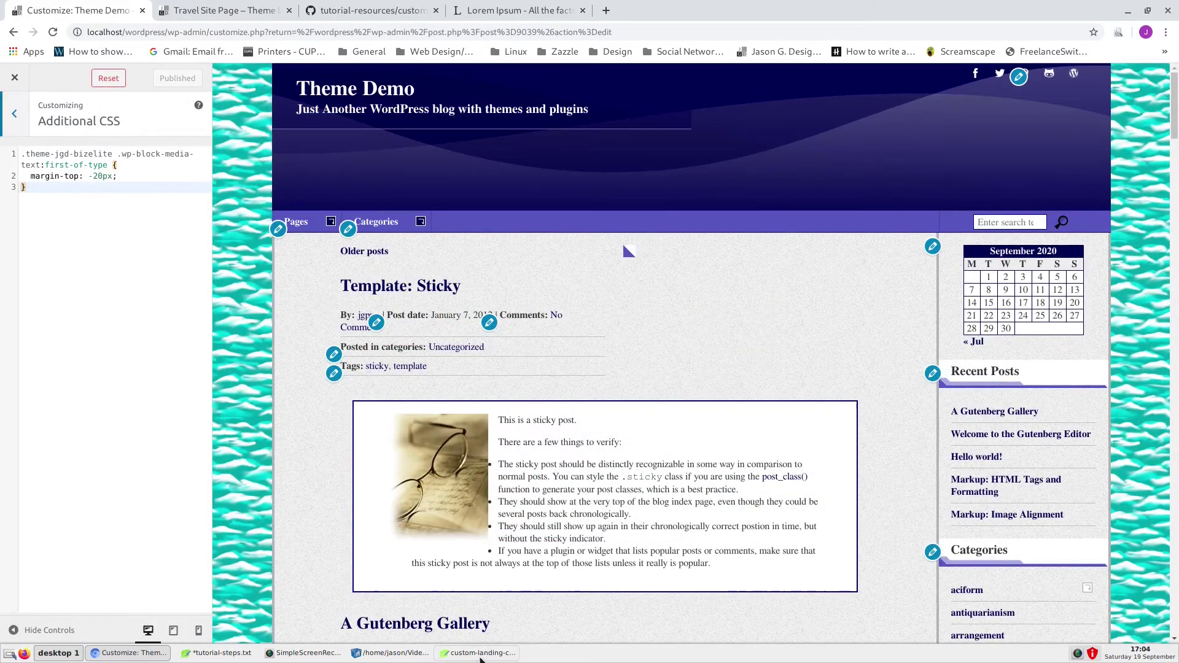
Add the .cta .wp-block-button__link rule from custom-landing-css.txt, with border-color #c65a00 and padding 0.5em 1em, below the existing Additional CSS rule
click(480, 655)
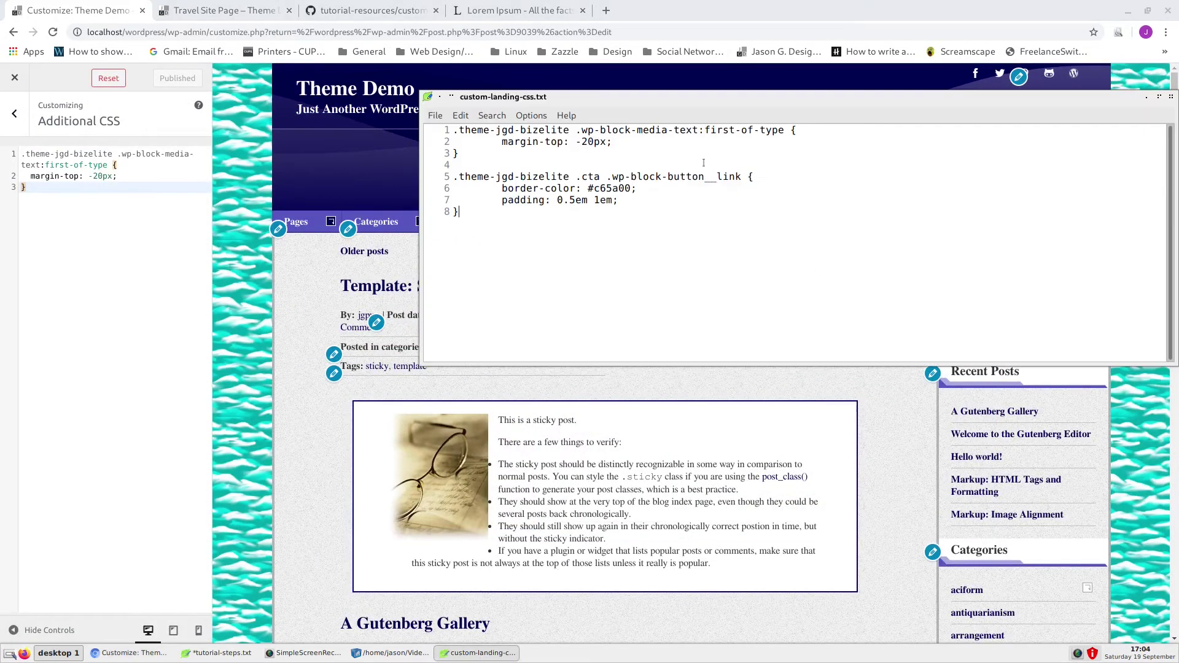
drag(454, 178, 475, 216)
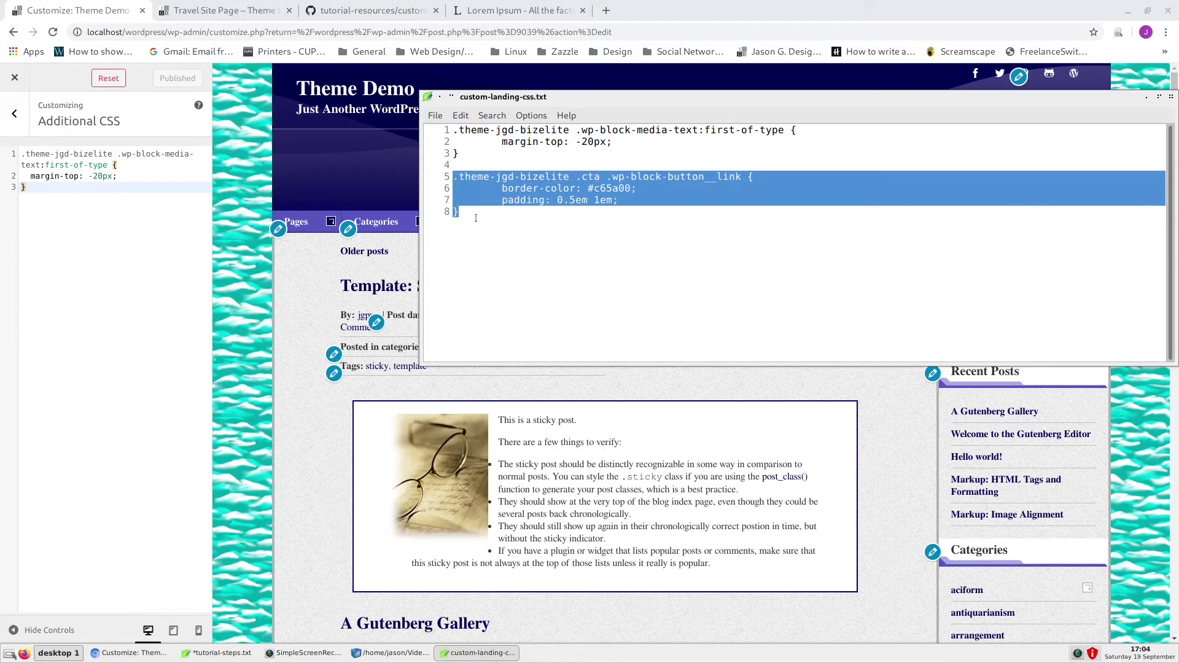
click(30, 189)
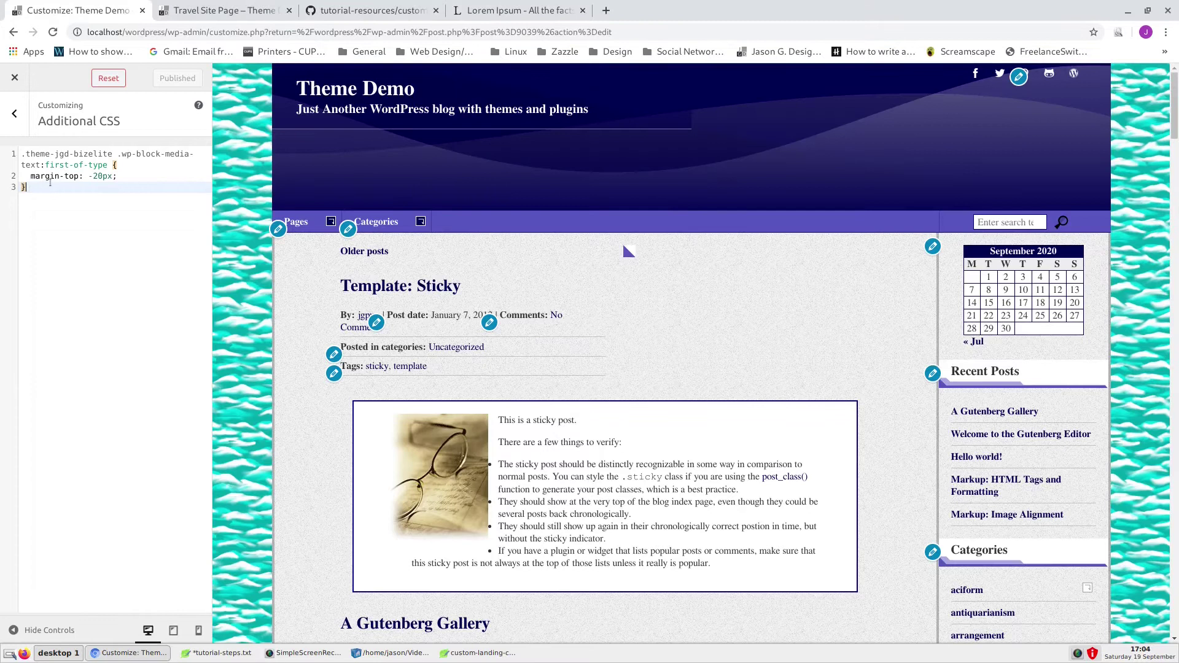
key(Return)
key(Return)
key(ctrl+v)
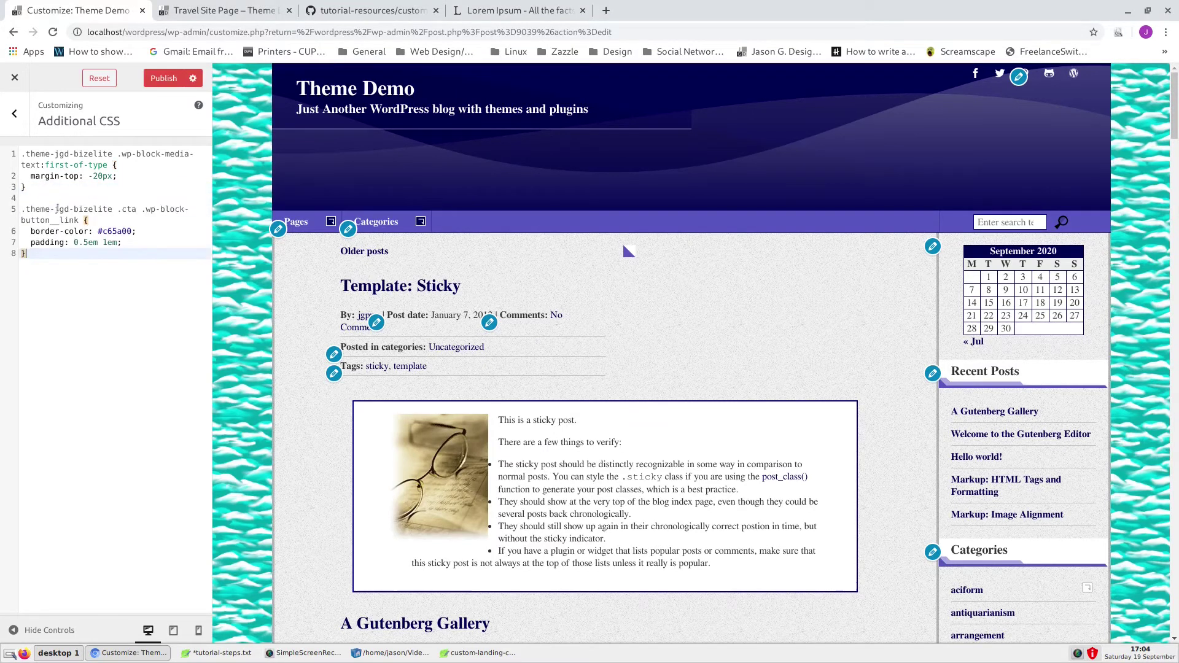
Publish the extended Additional CSS and reload the Travel Site Page preview to check the call-to-action button
click(158, 79)
click(215, 12)
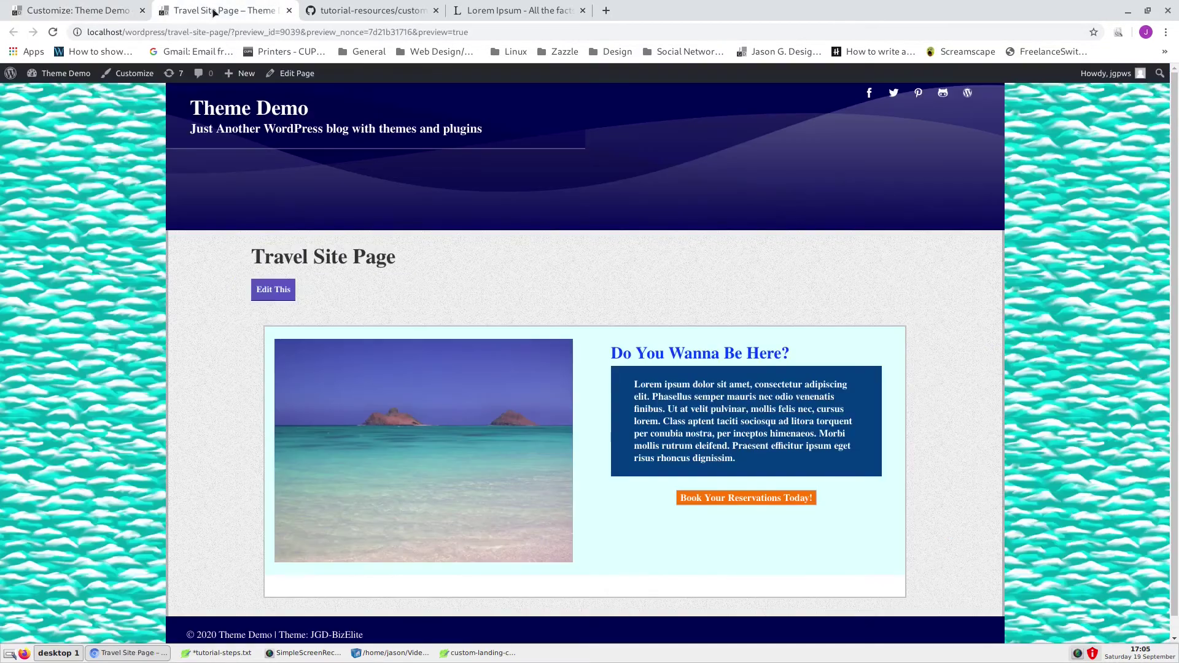
click(53, 32)
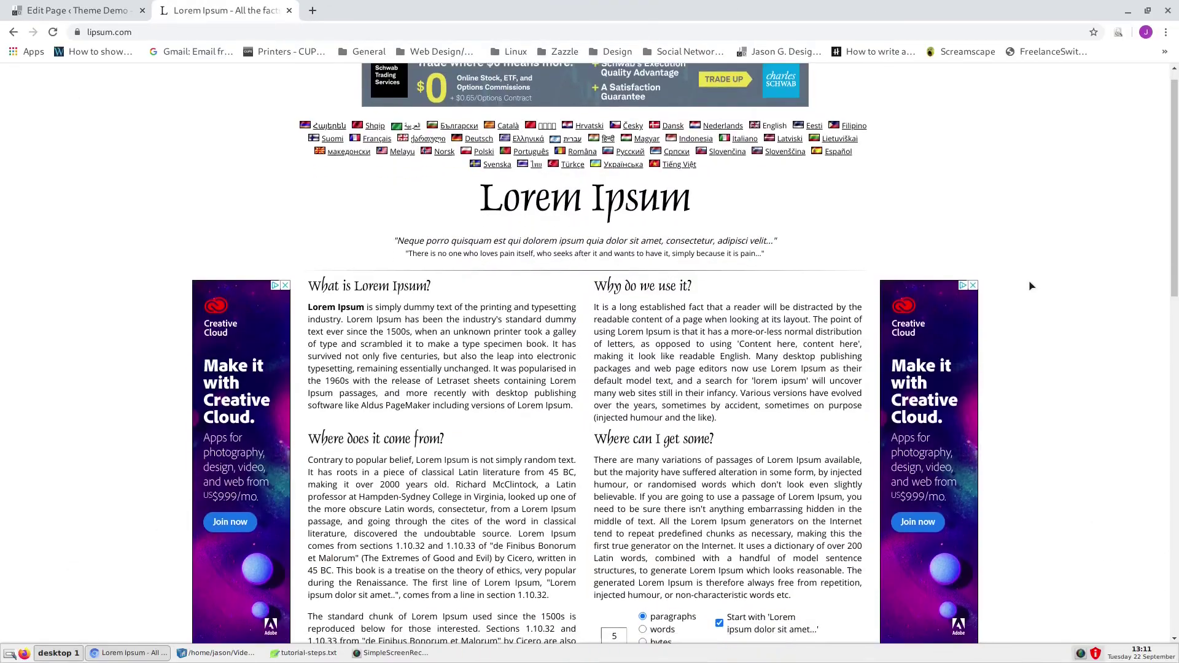
Generate 2 paragraphs of placeholder text on lipsum.com
scroll(1031, 286, down, 5)
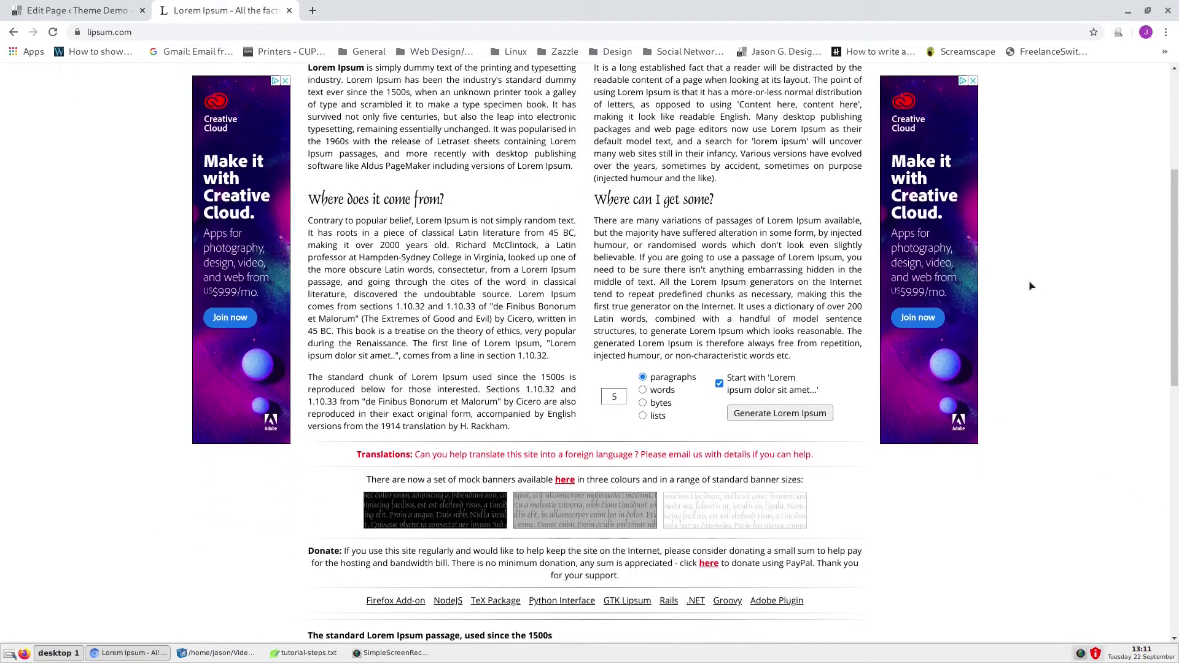
double_click(621, 366)
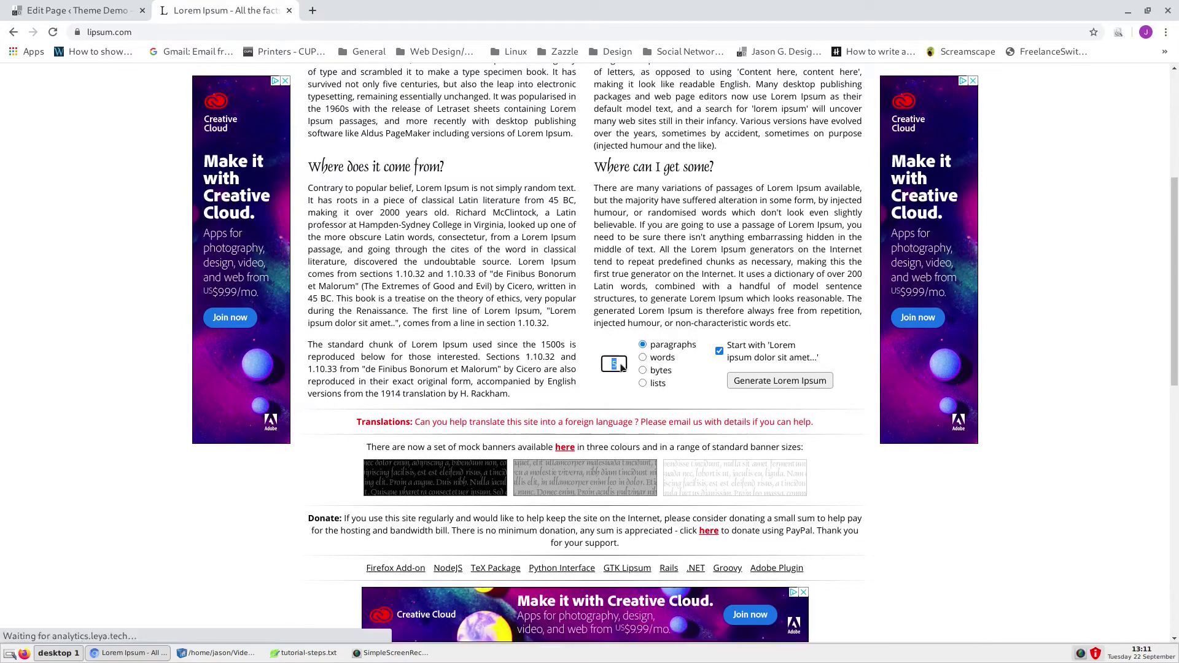
click(766, 382)
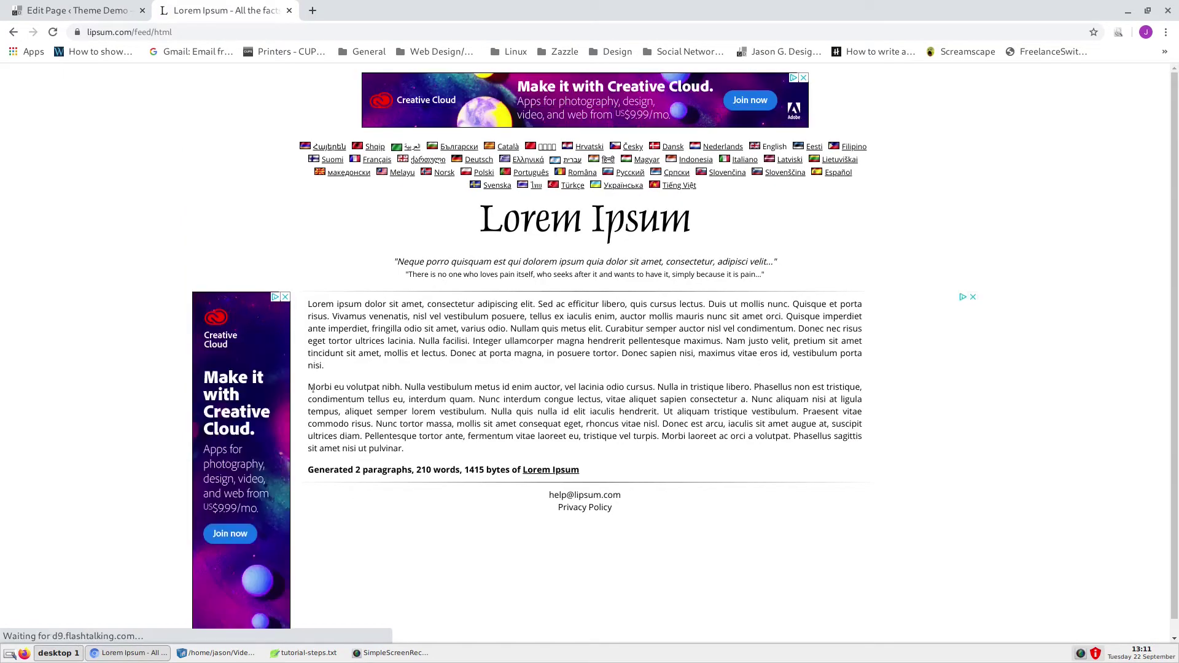
Copy the second generated paragraph up to "commodo risus." into a new paragraph below the Media & Text block and enable its drop cap
drag(307, 389, 362, 424)
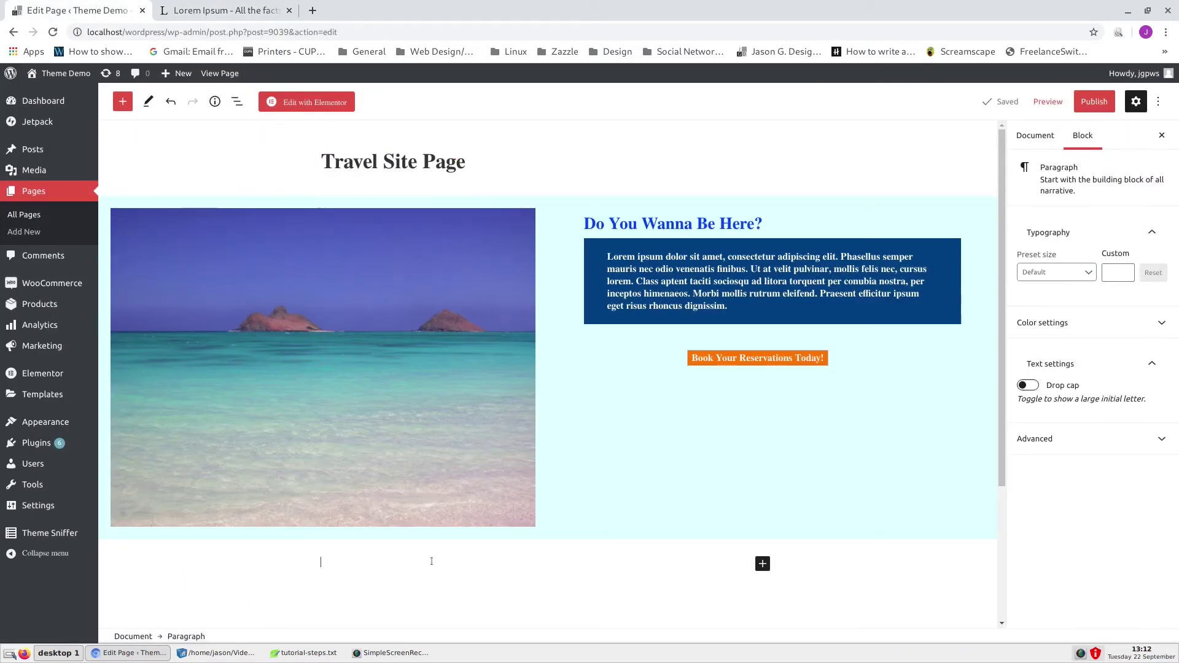
key(ctrl+v)
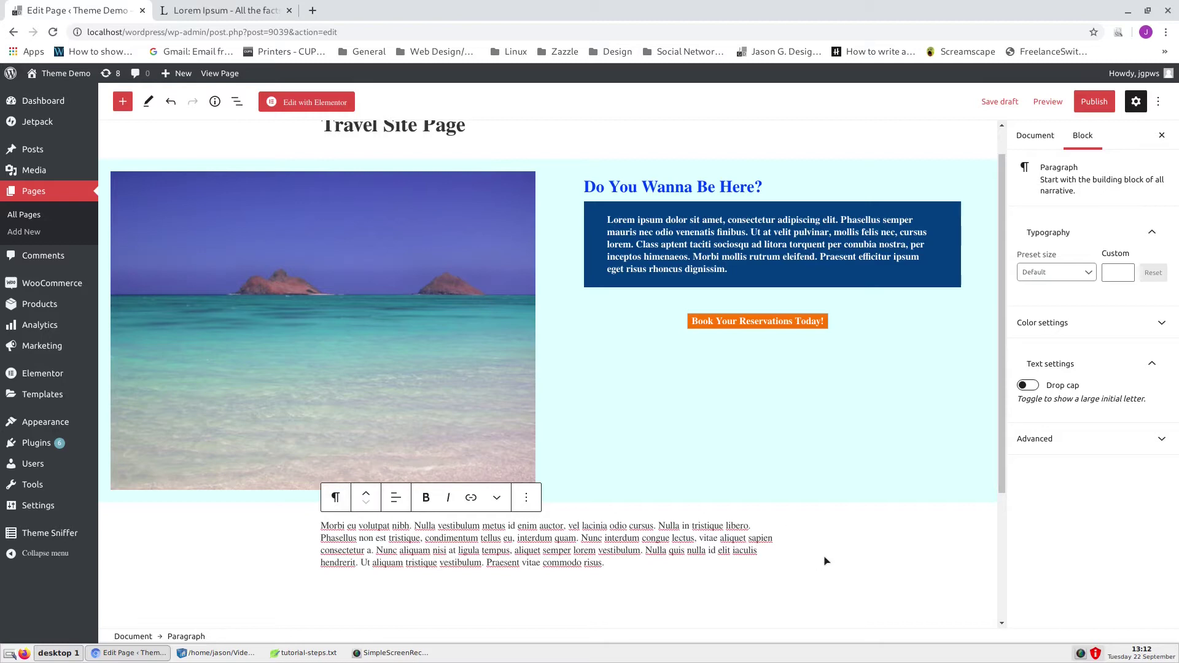
click(1027, 387)
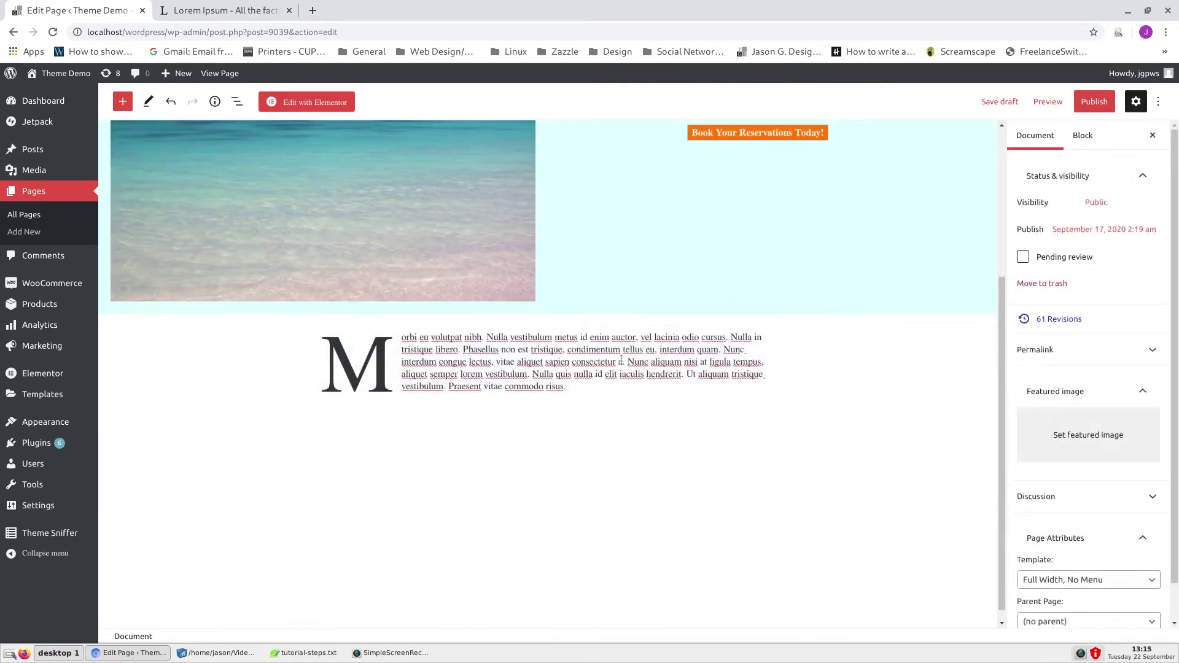
Insert a Heading block after the drop-cap paragraph
click(601, 361)
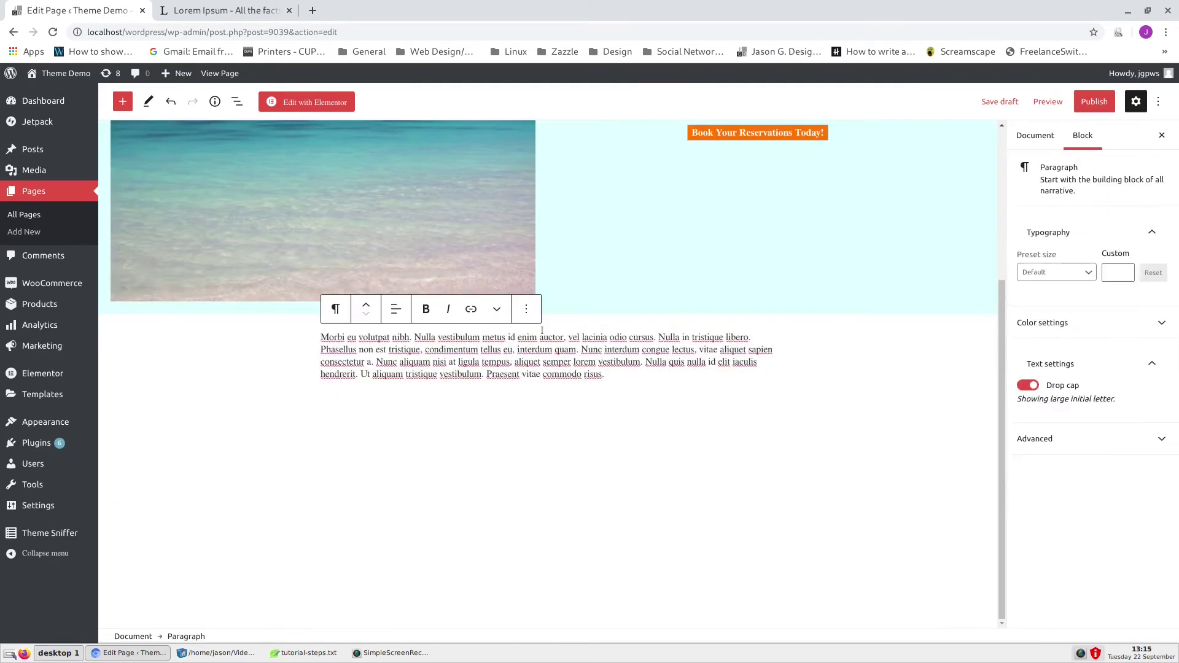
click(527, 309)
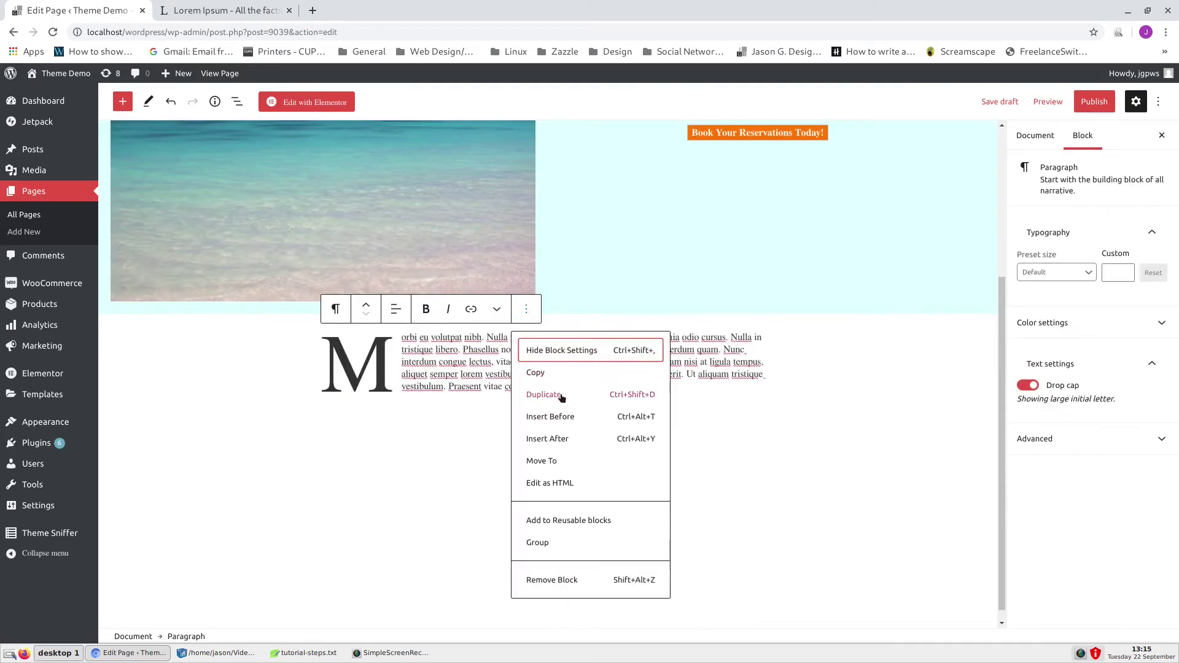
click(563, 439)
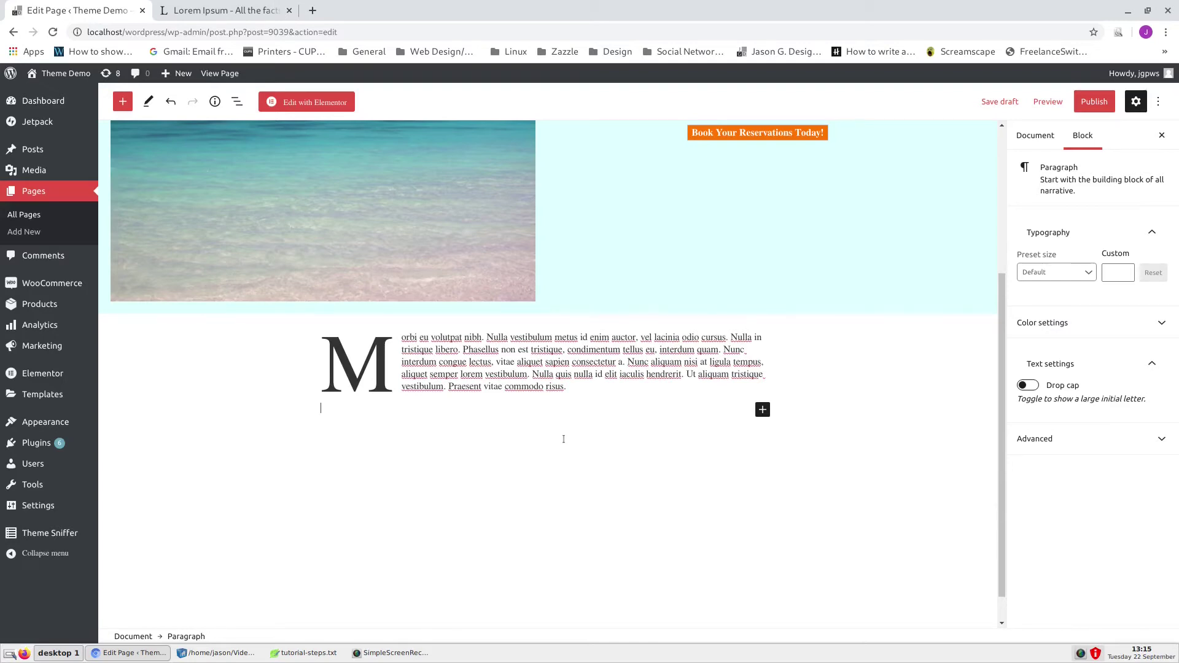
text(/)
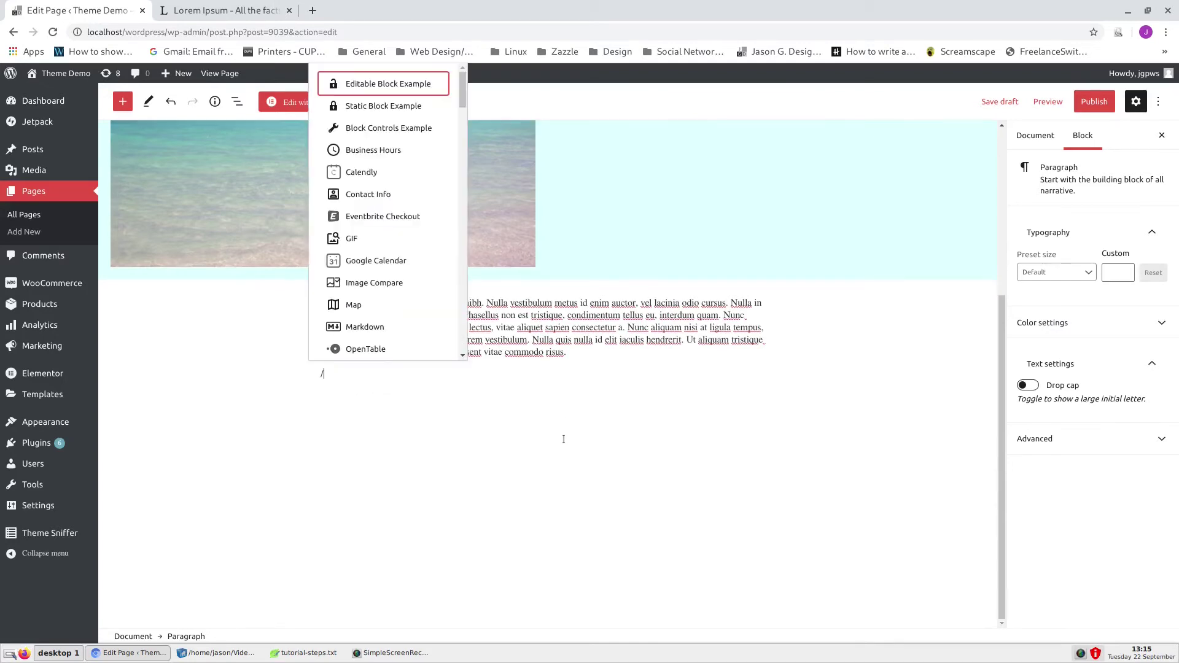
text(hea)
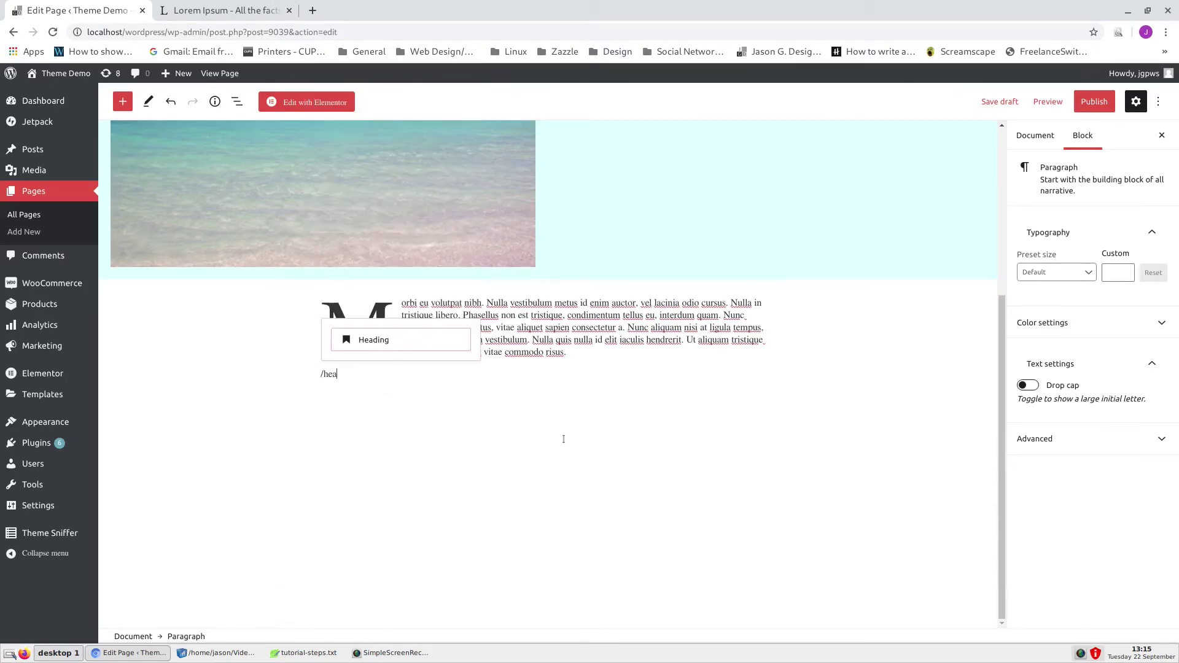
key(Return)
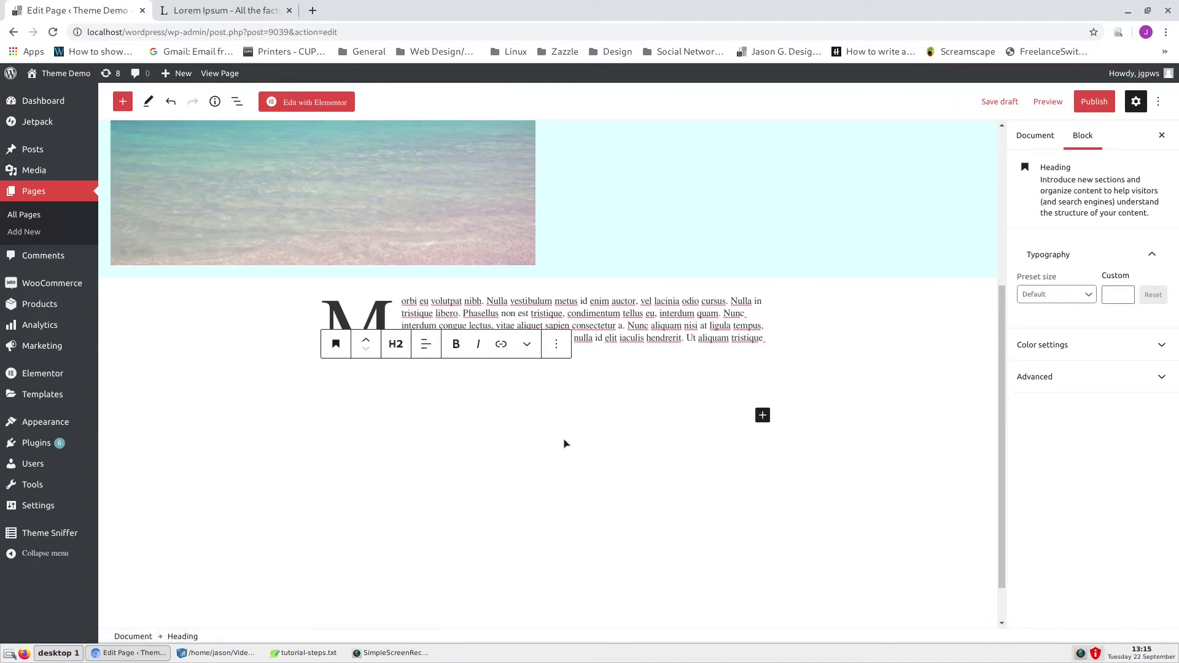
Title the new heading "Our Low Rates" and center its text
text(Our Low Rates)
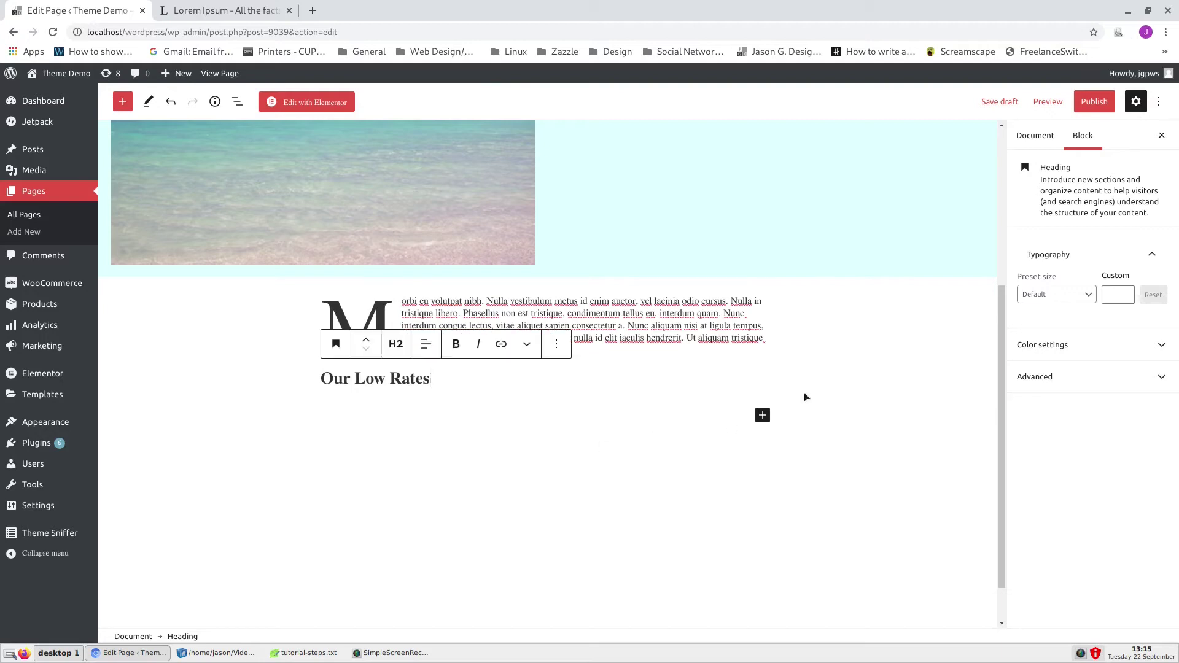
click(430, 345)
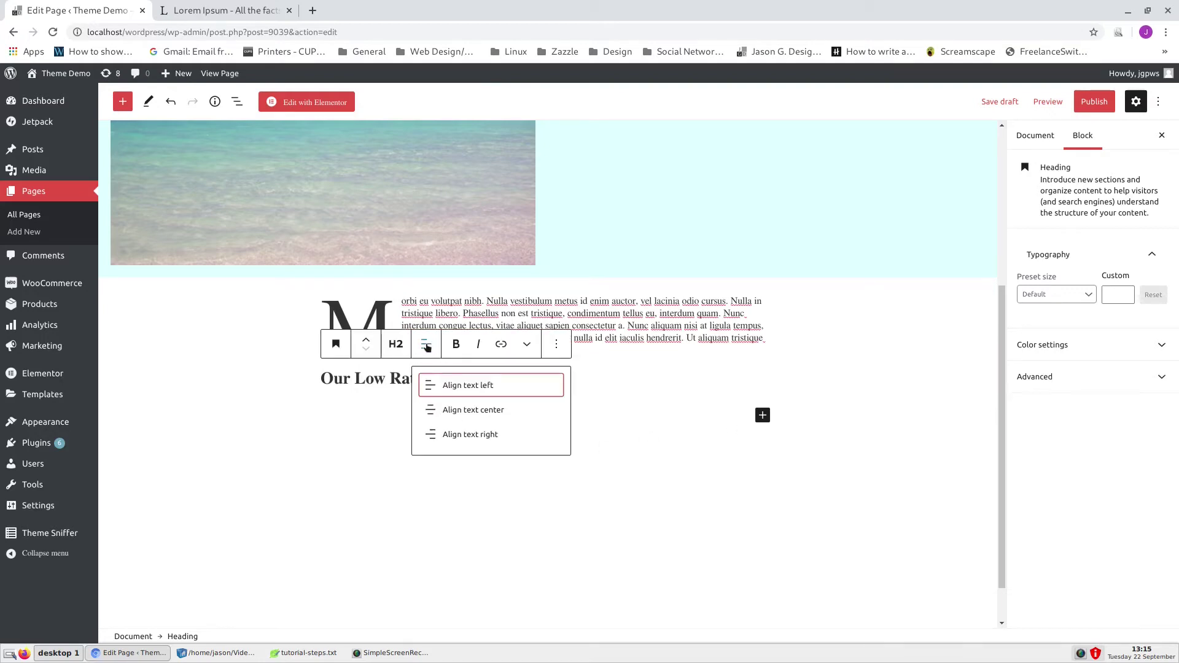
click(469, 408)
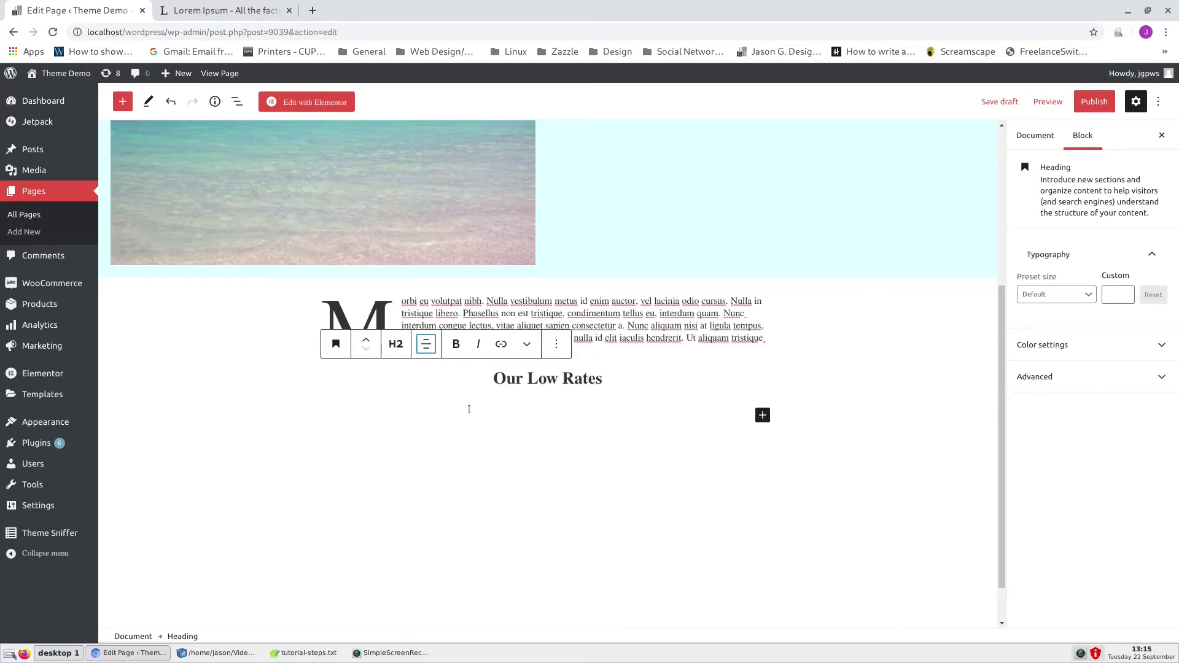
click(868, 387)
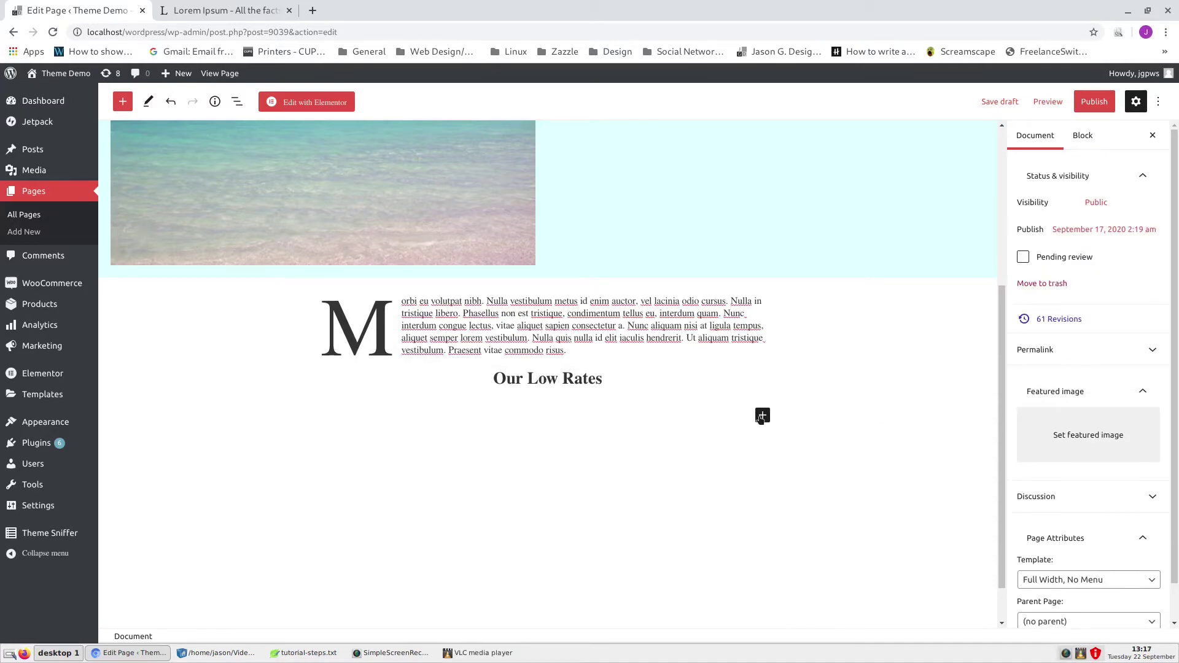
Insert a Columns block with three equal columns below the "Our Low Rates" heading
click(761, 417)
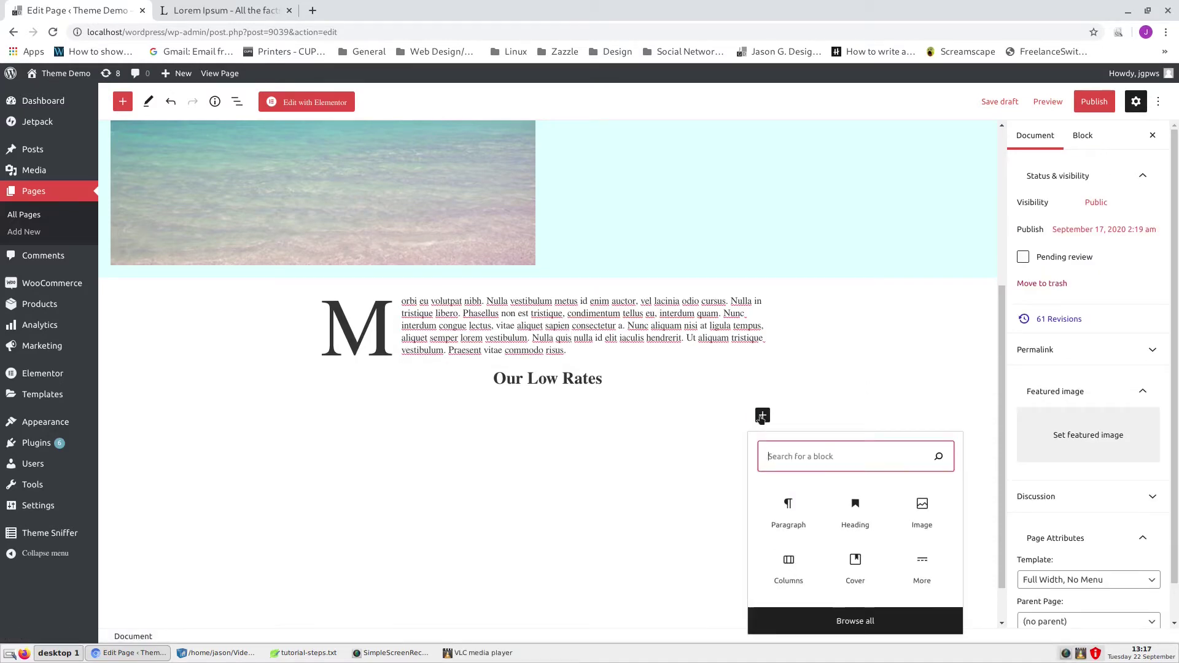
click(789, 565)
click(508, 492)
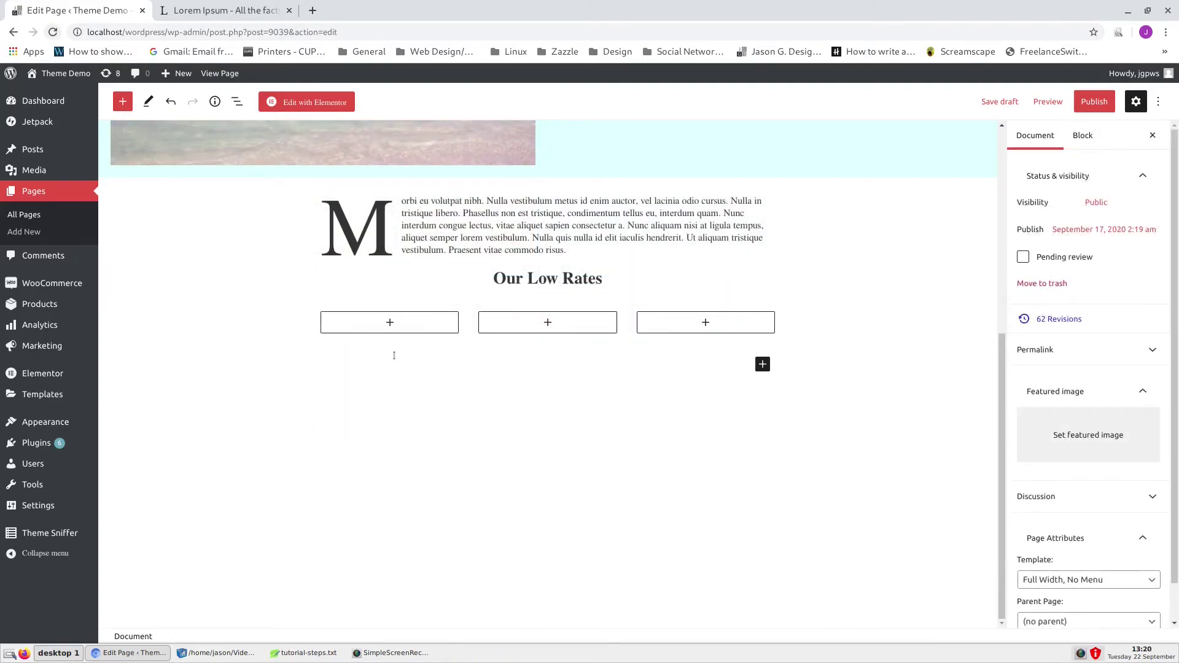
Add the Paris, London and New York skyline images from the September 2020 media library to the three columns in order
click(389, 324)
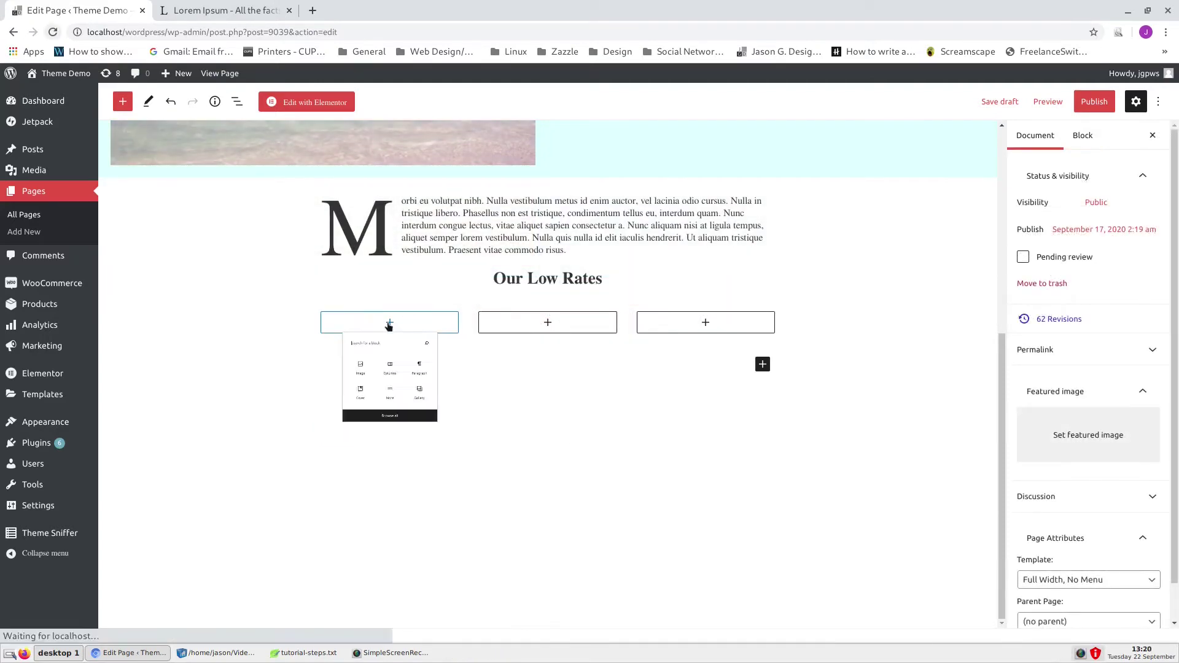
click(334, 416)
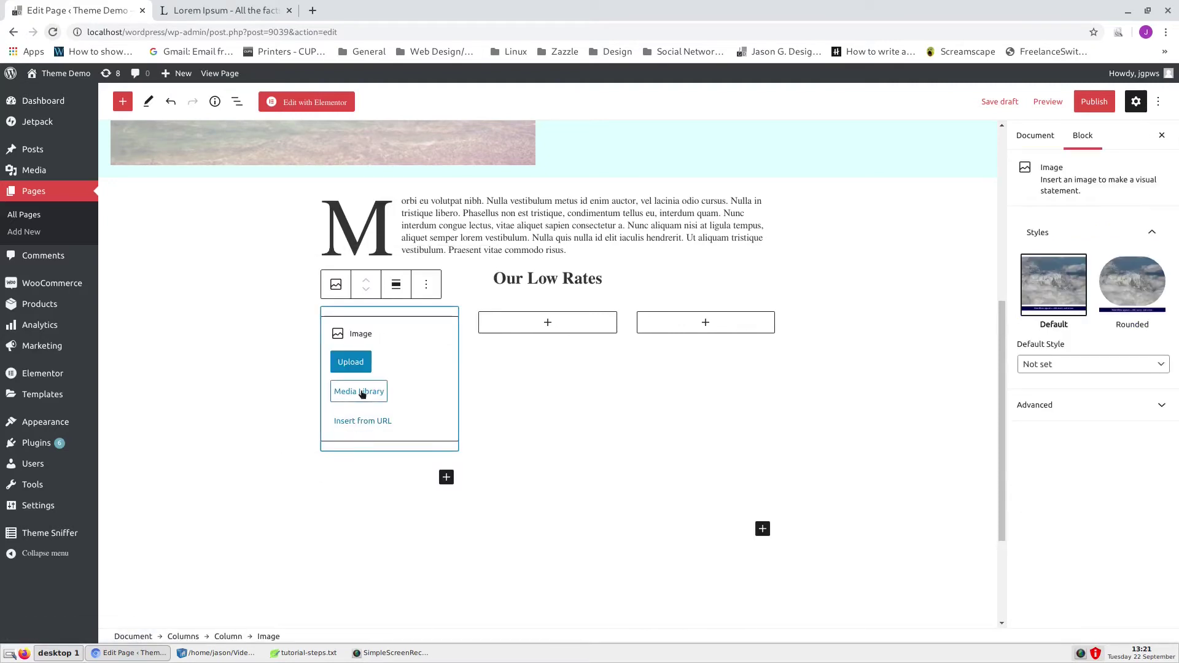
click(366, 394)
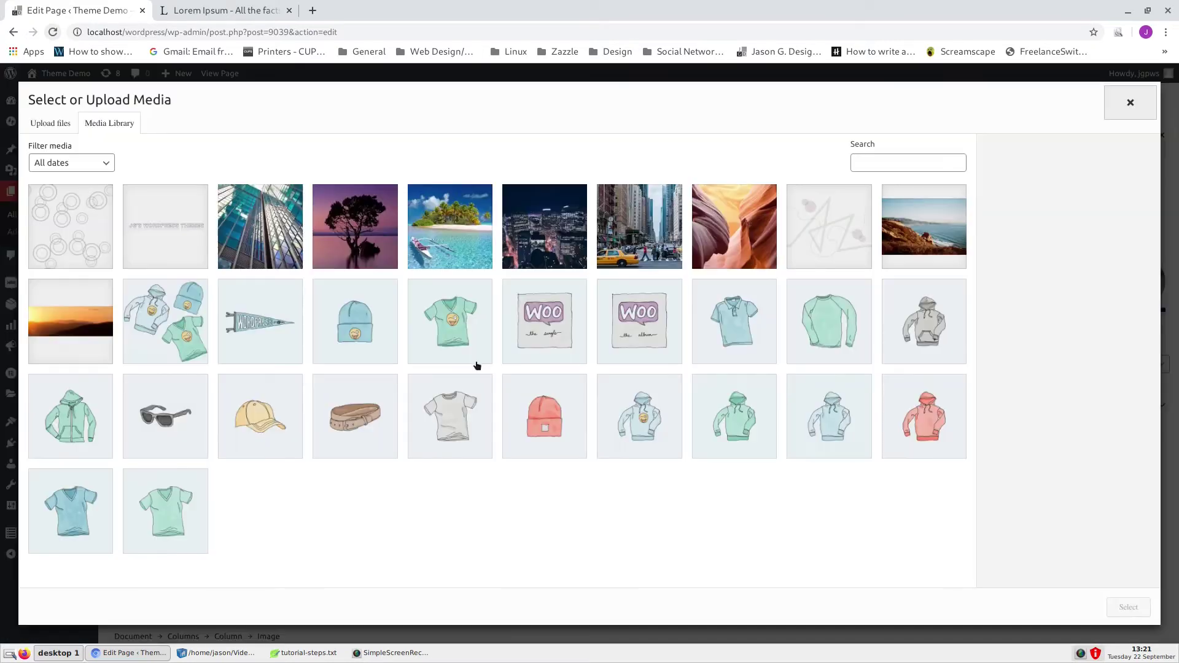
click(53, 163)
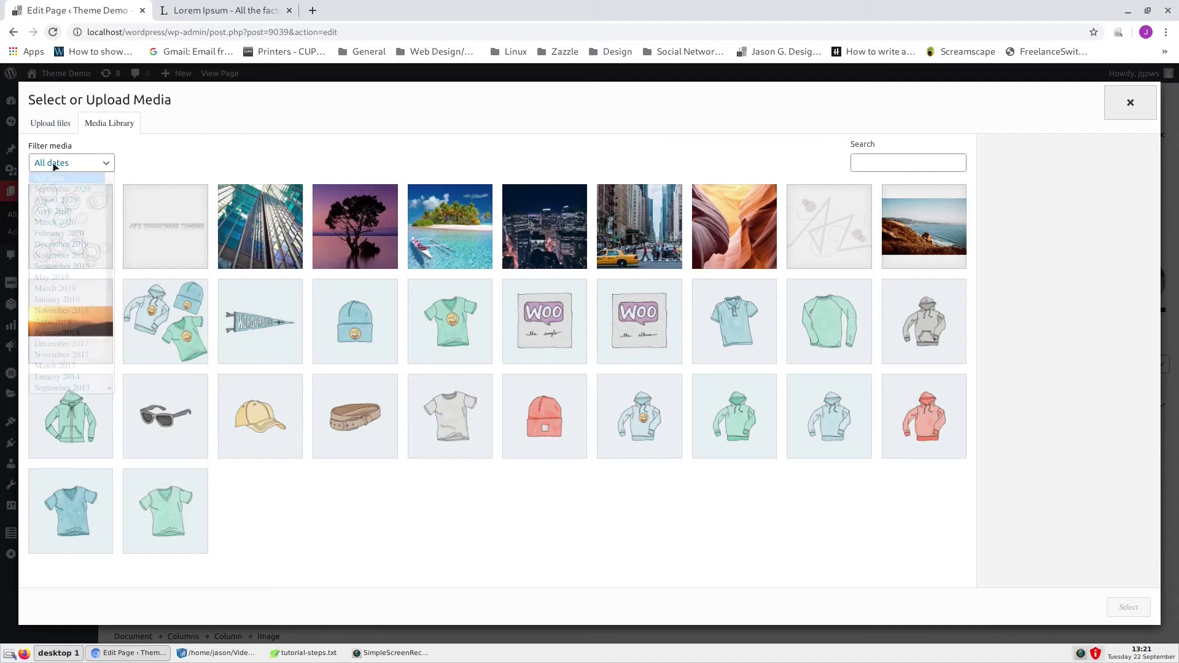
click(58, 190)
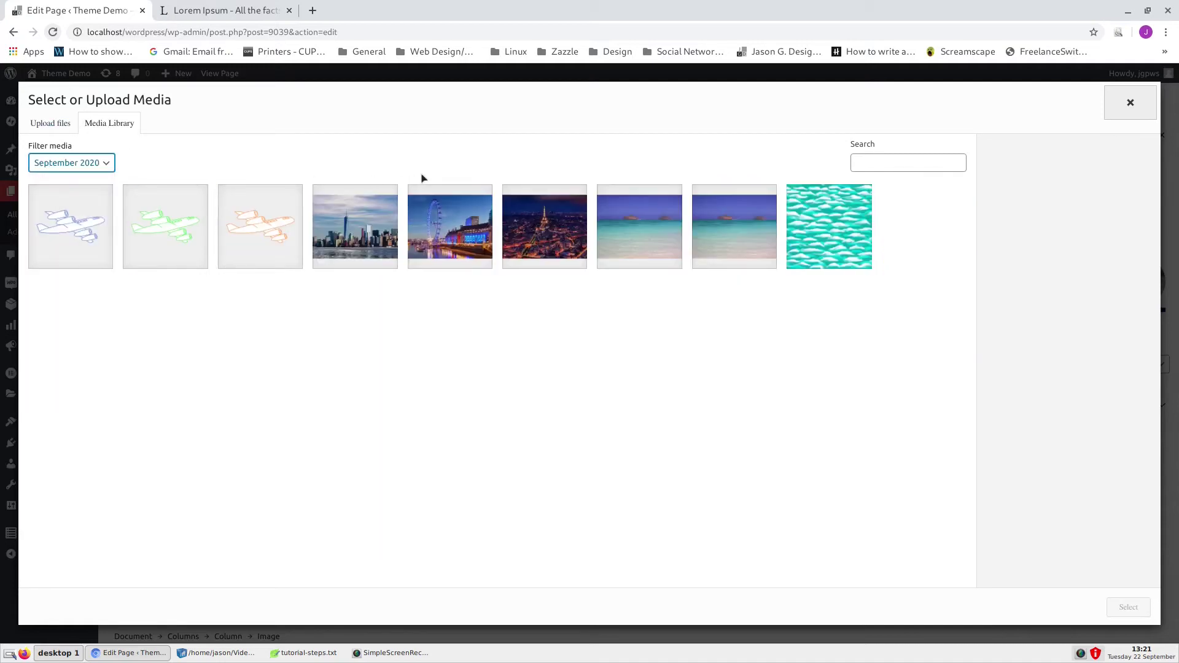
click(543, 222)
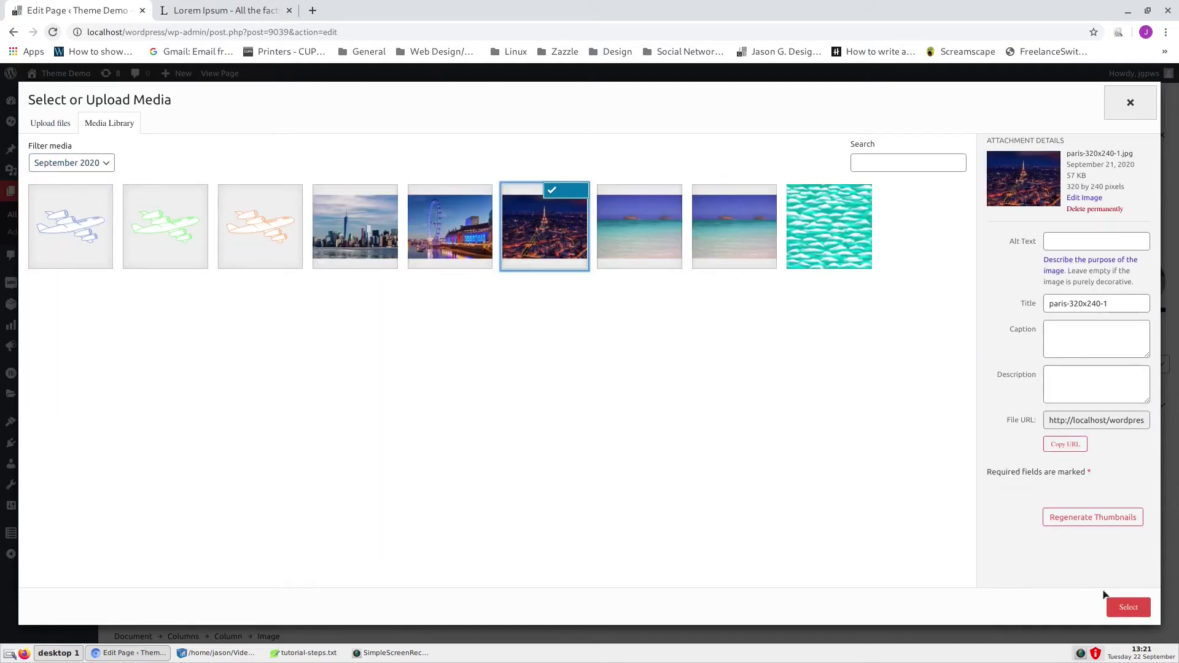
click(1129, 607)
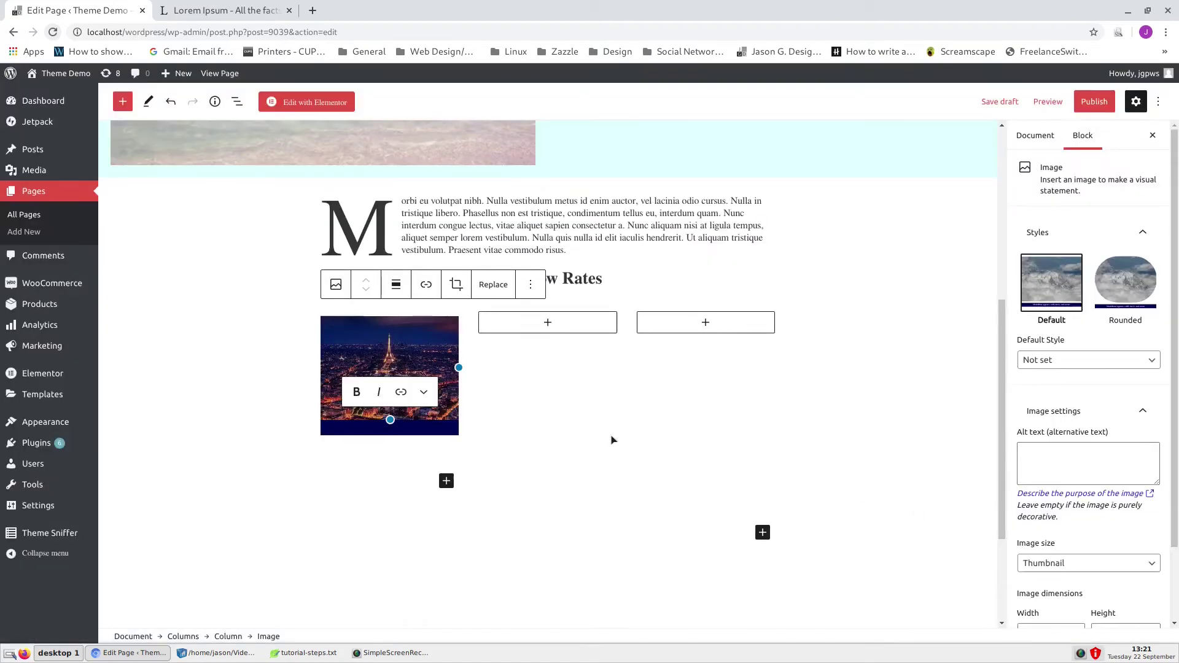
click(549, 324)
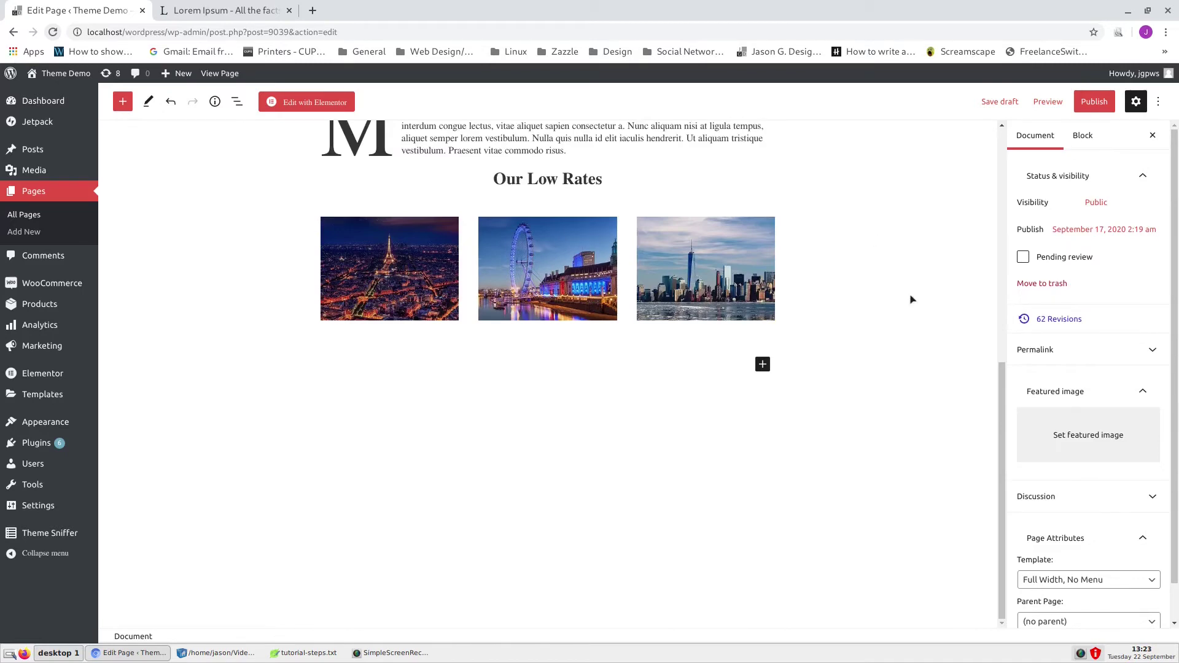
Insert the jet1-orange.png image from the September 2020 media below the Paris image and center-align it
click(430, 305)
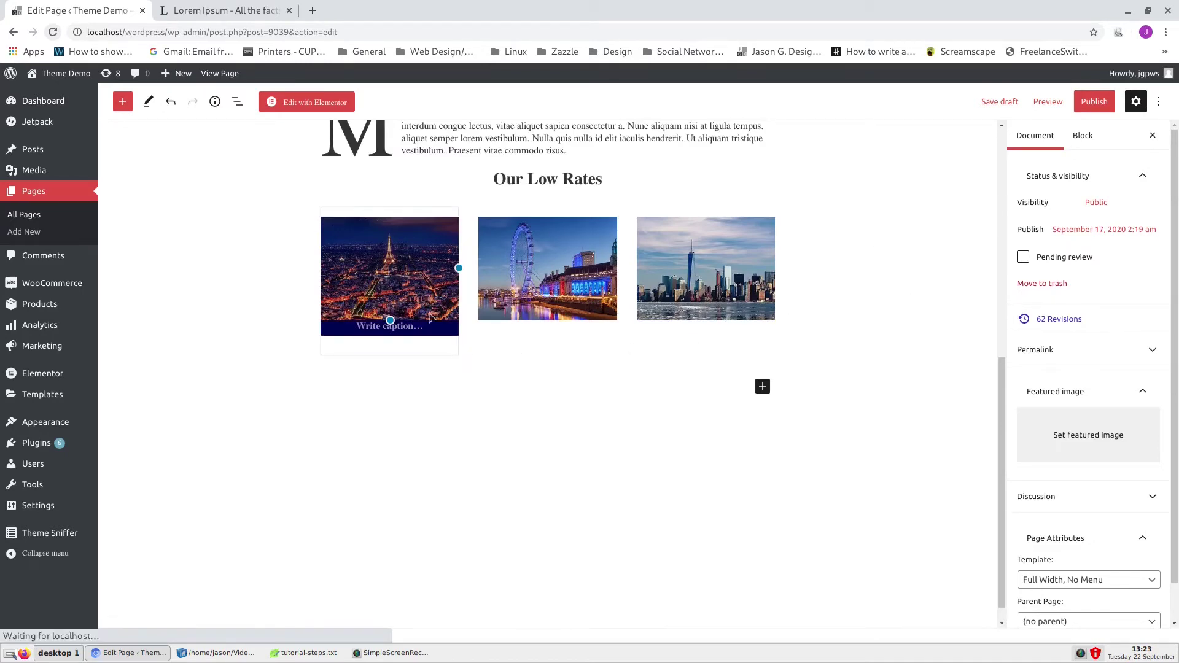
click(447, 382)
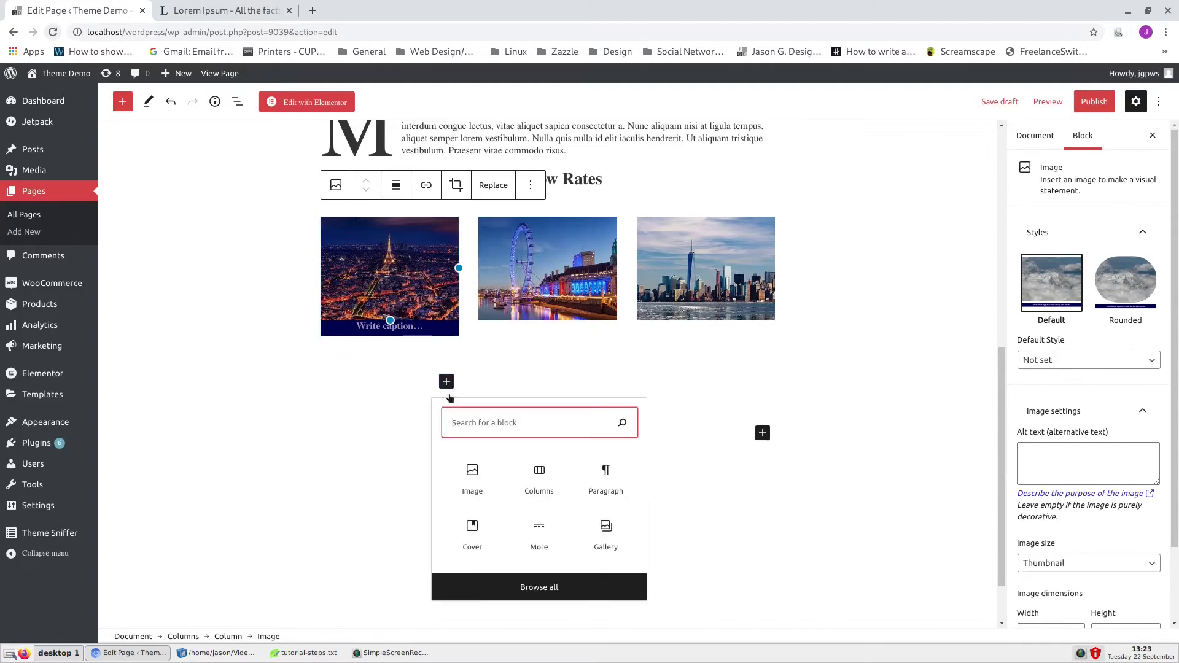
click(472, 478)
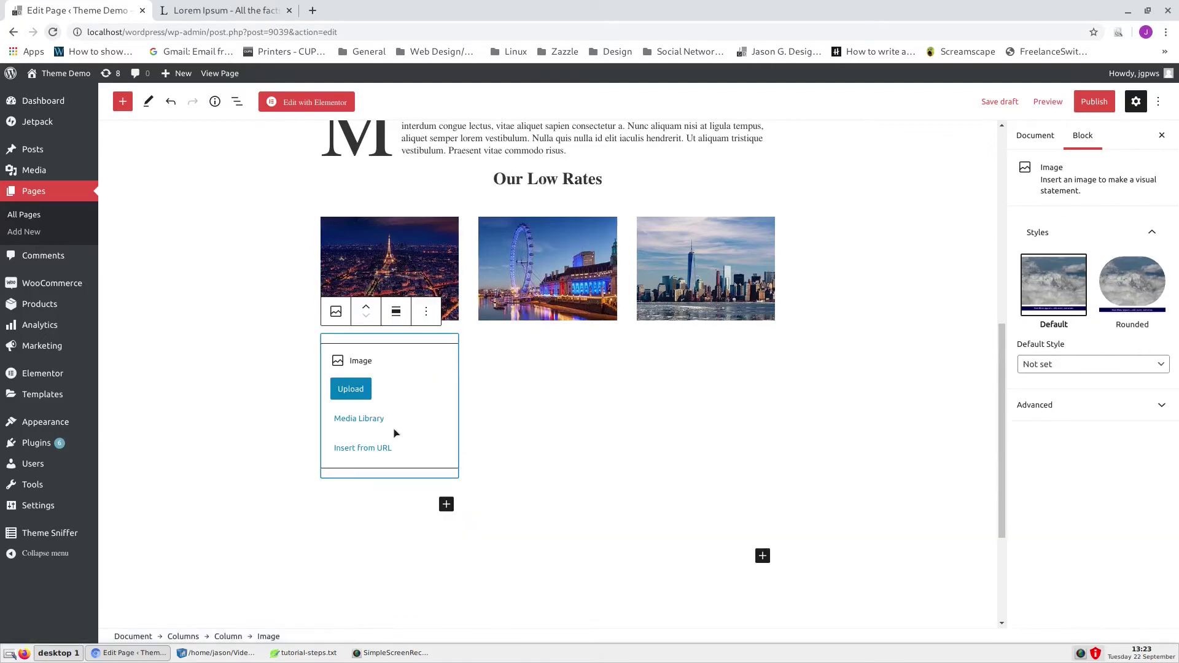
click(374, 418)
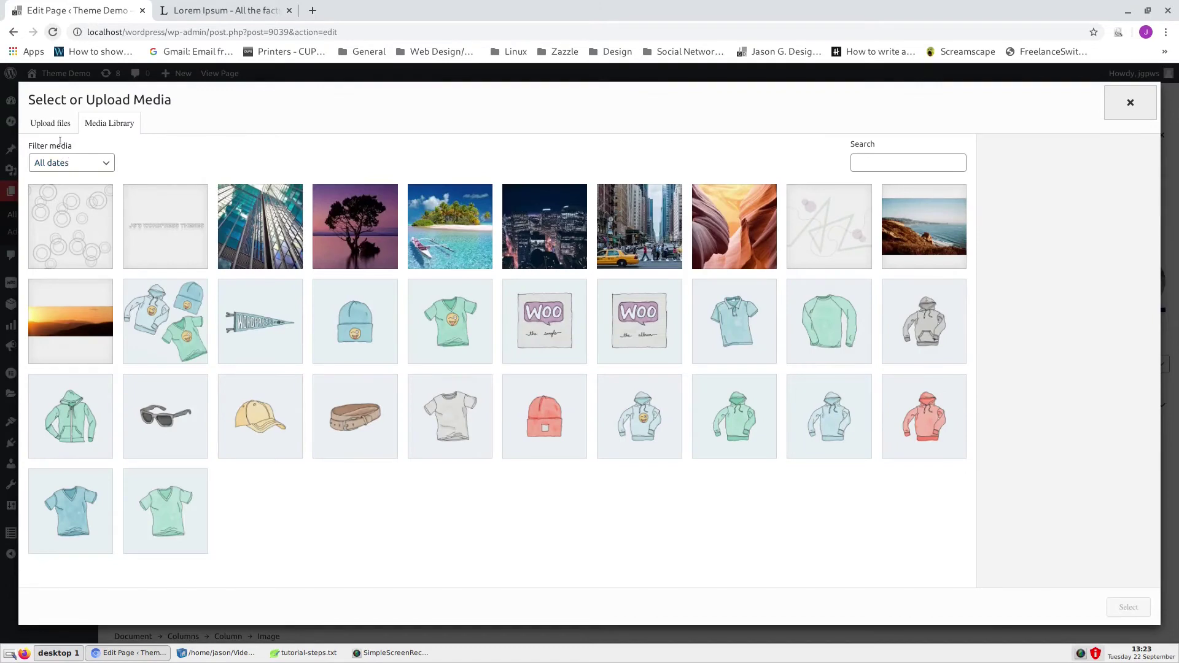
click(59, 163)
click(67, 189)
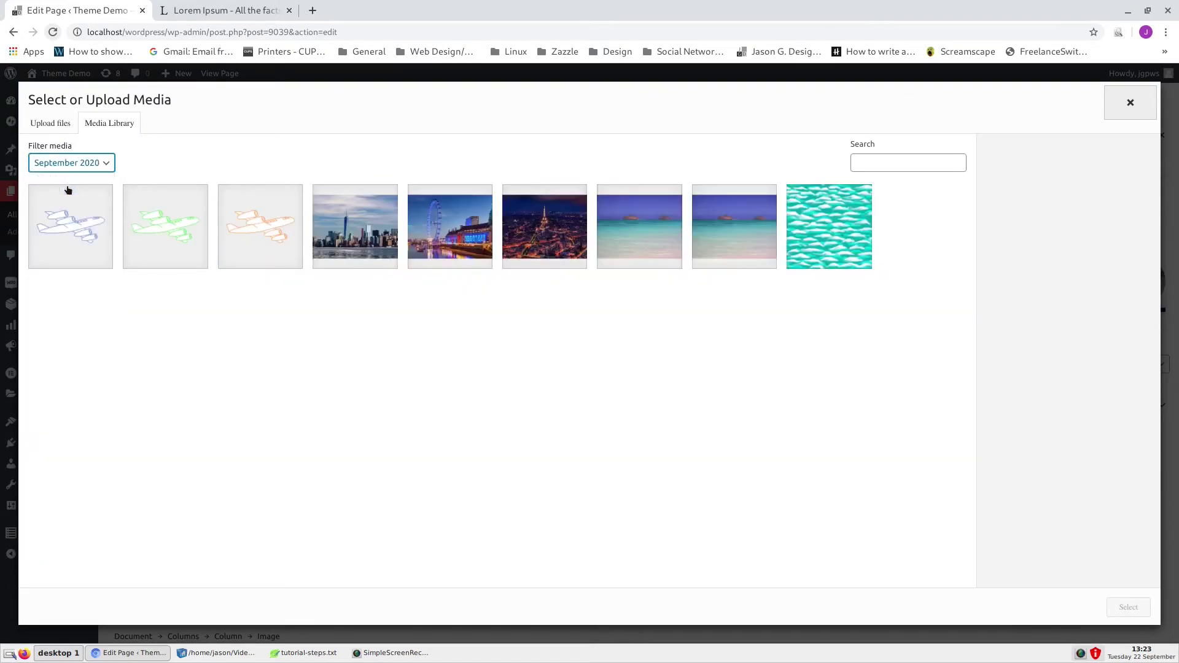
click(240, 218)
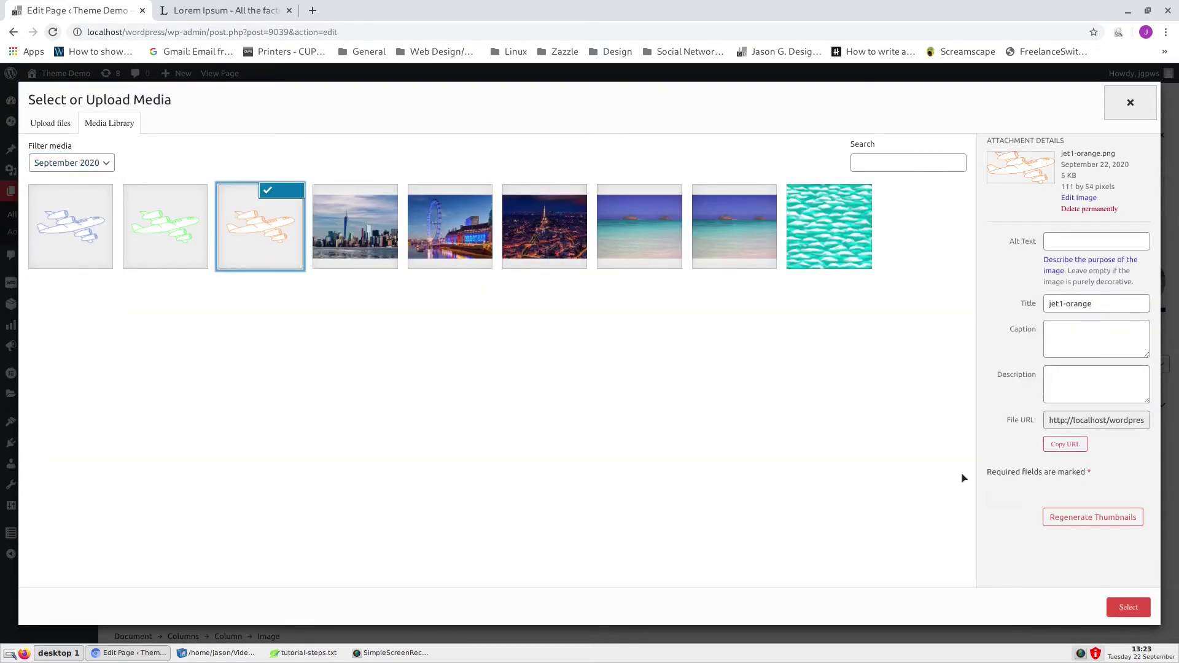
click(1132, 608)
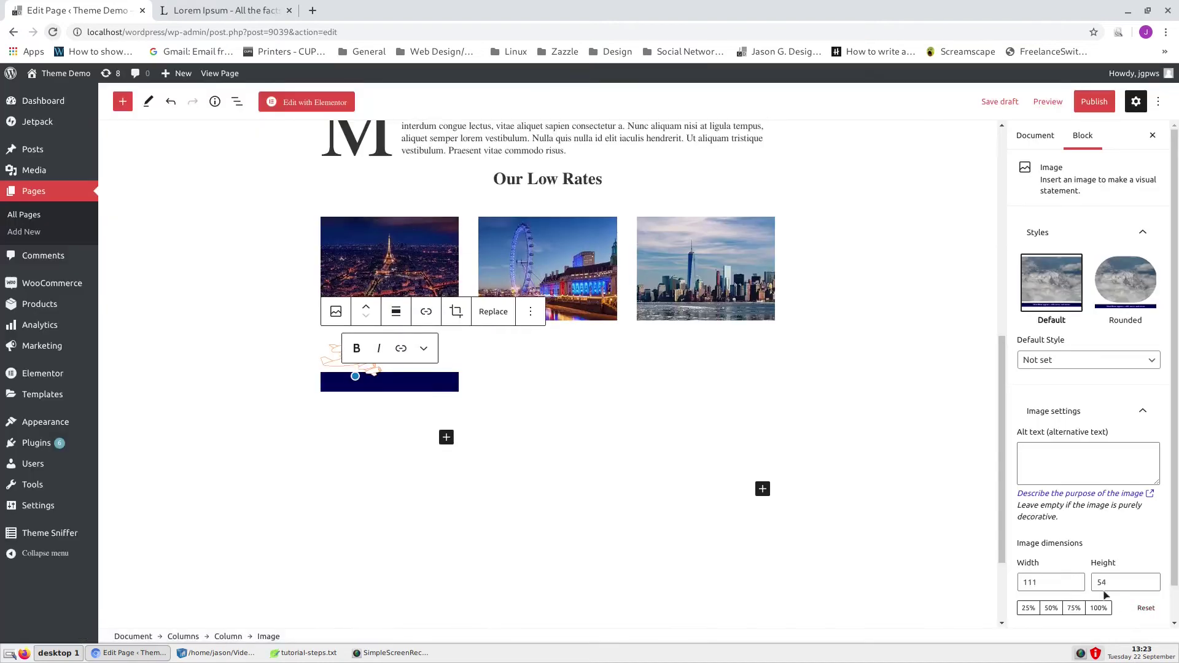
click(396, 318)
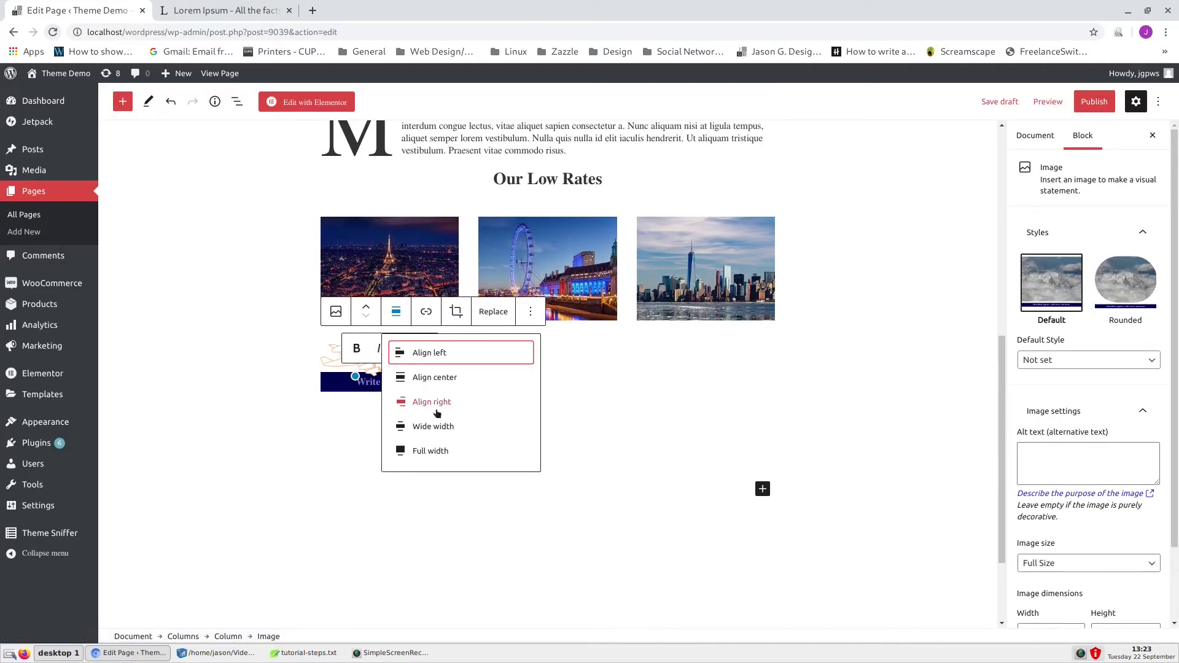
click(447, 379)
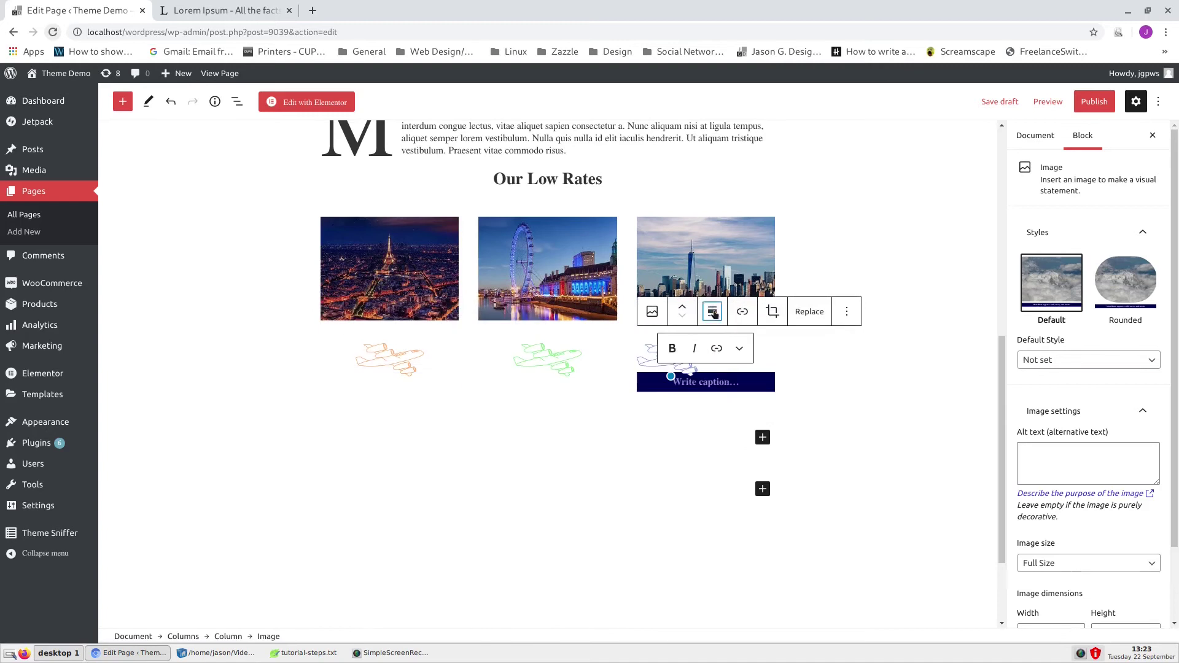
Center-align the blue jet image below the New York image in the third column
click(713, 311)
click(765, 378)
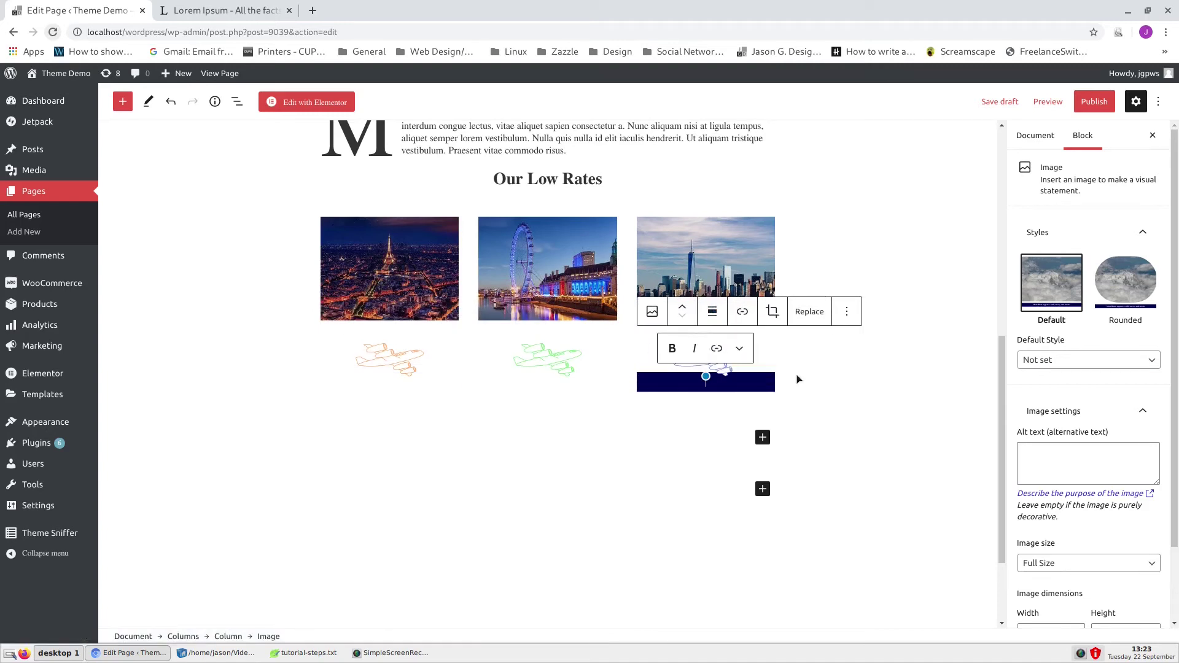
click(930, 366)
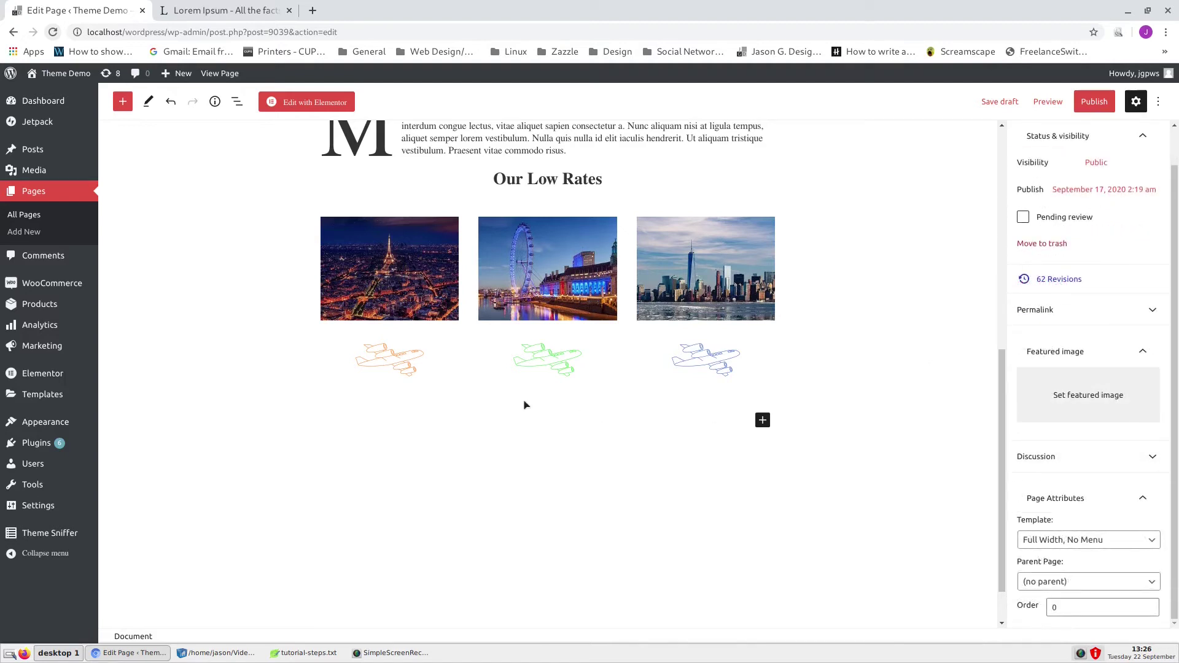
Set the alt text of the orange jet to "Orange Jet icon" and of the blue jet to "Blue Jet icon"
click(393, 359)
click(1075, 467)
text(Orange Jet icon)
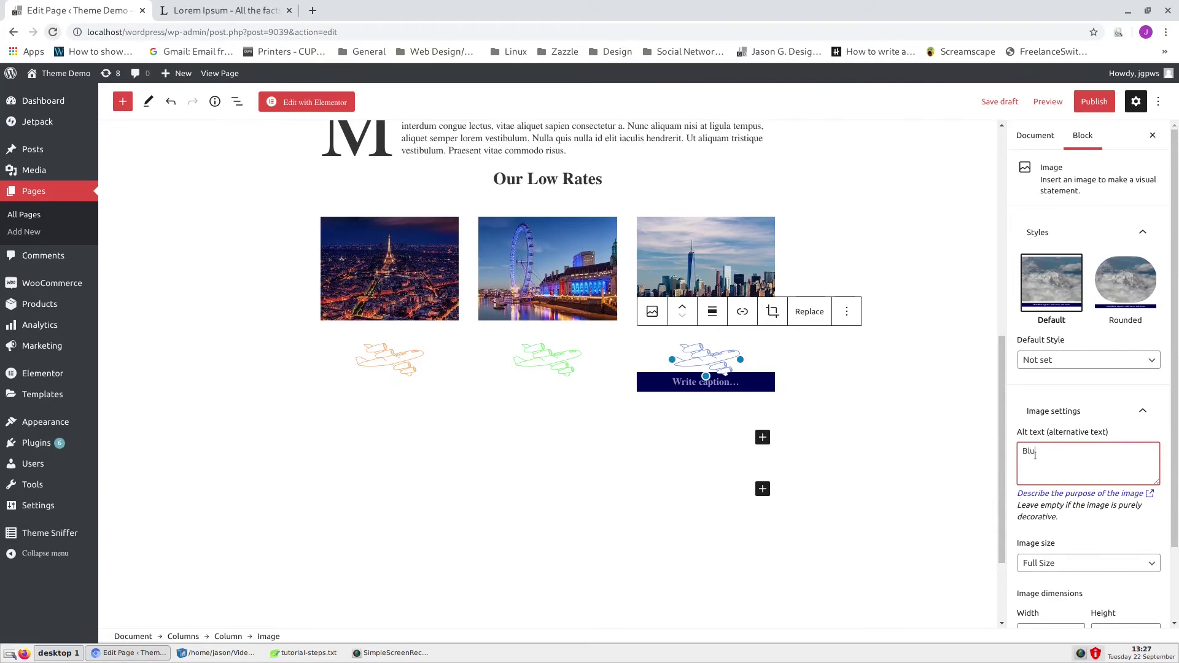
text(Blue Jet ic)
click(932, 226)
Set the alt text "Image of Paris" on the Paris photo and "Image of New York City" on the New York photo
click(368, 272)
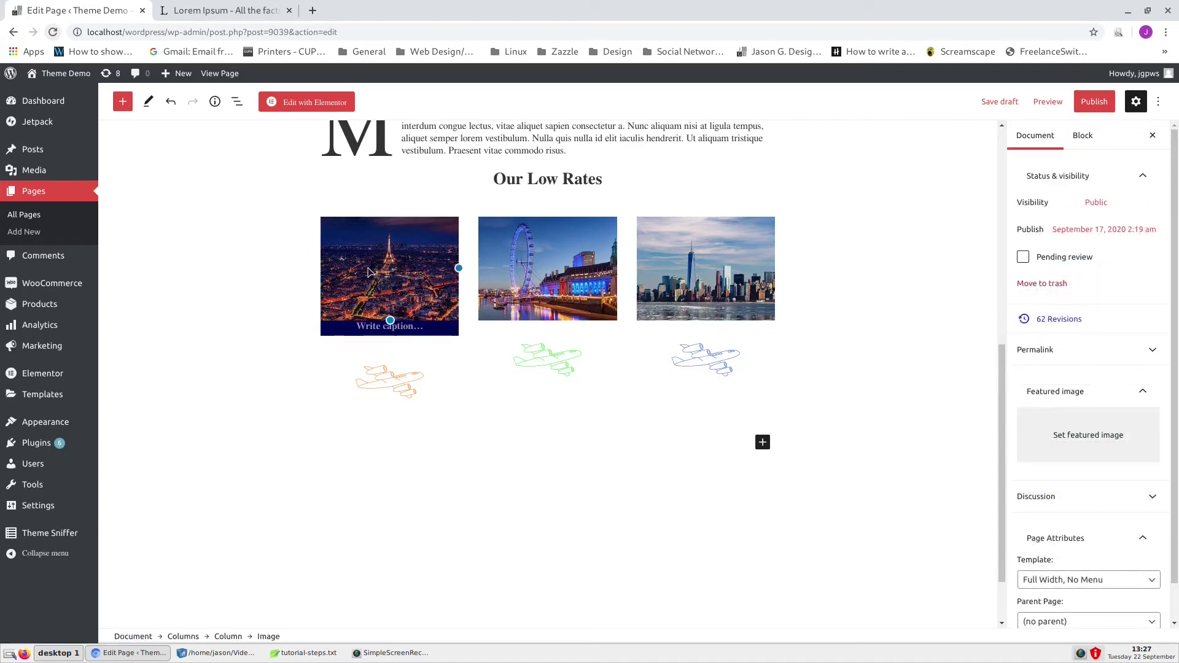
click(1035, 453)
text(Image of Paris)
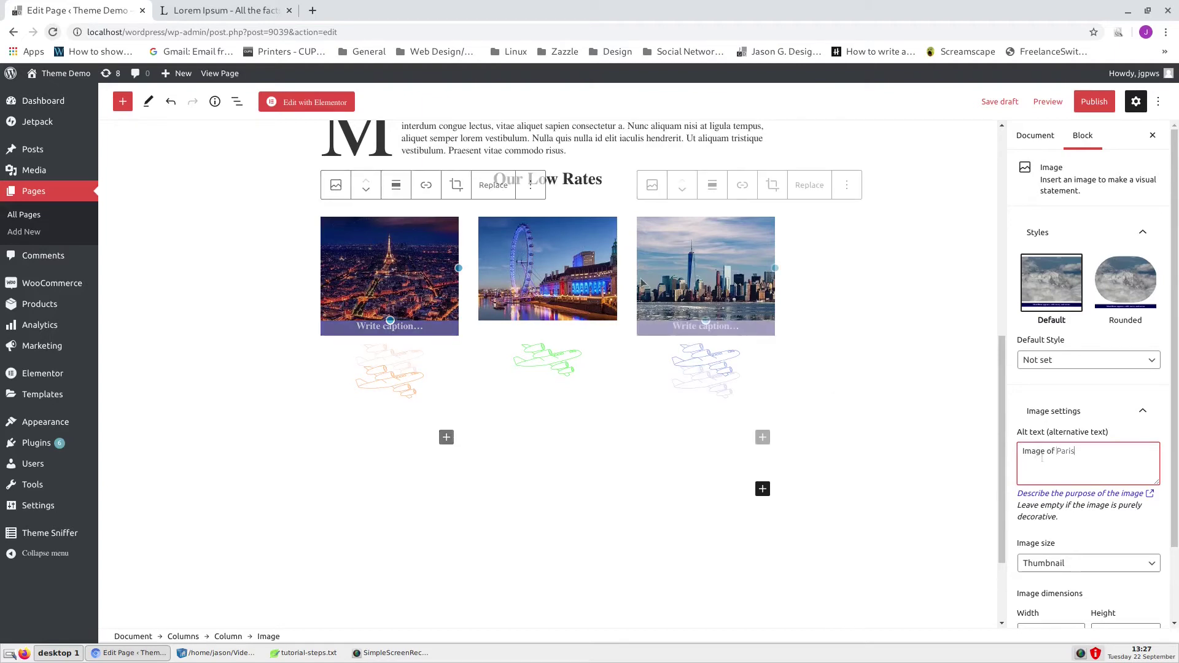
text(ew You)
key(BackSpace)
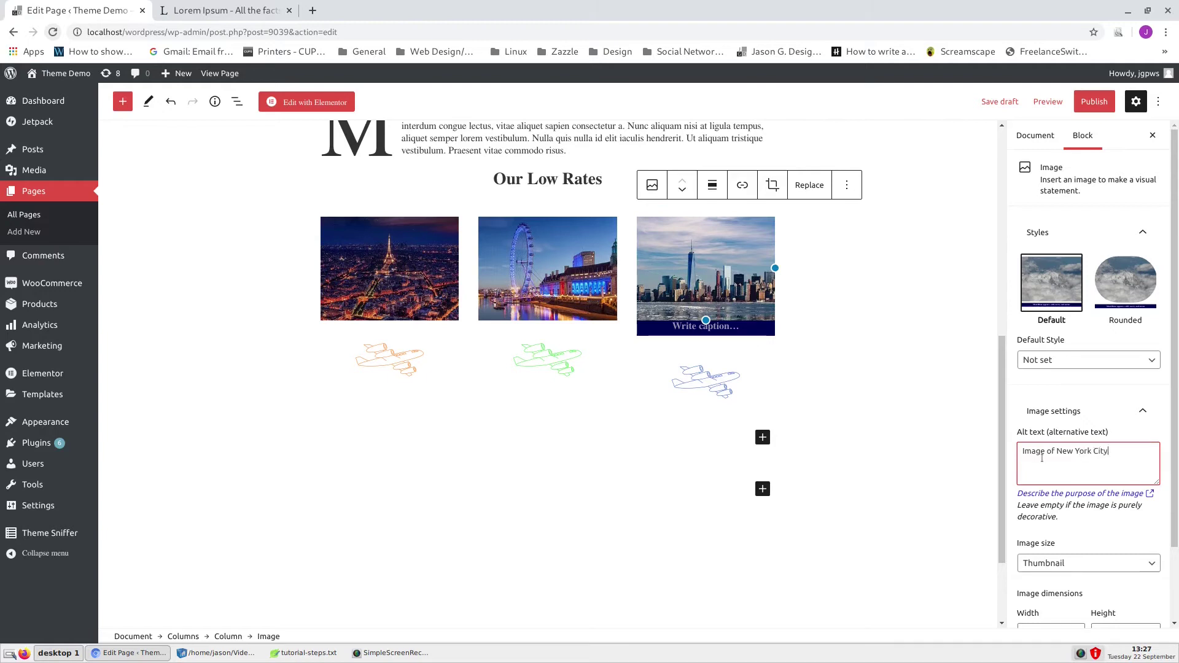
click(819, 309)
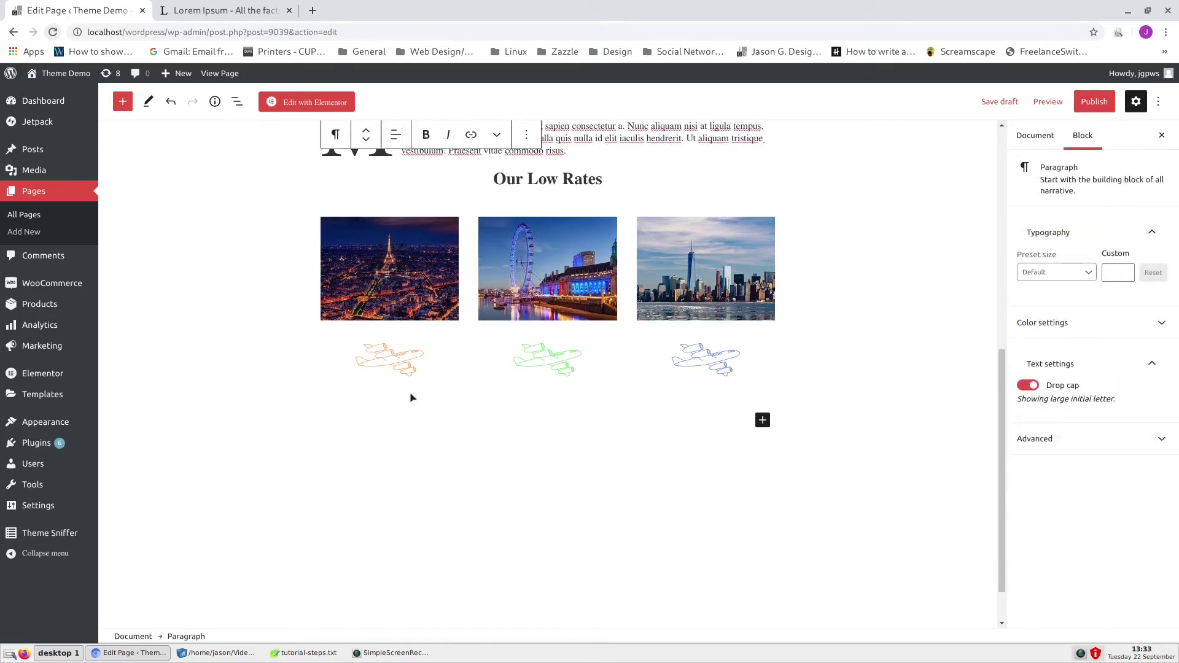
Add city name and rate paragraphs below the jets: Paris and London "from $599 / 5 nights", New York "from $499 / 5 nights"
click(410, 394)
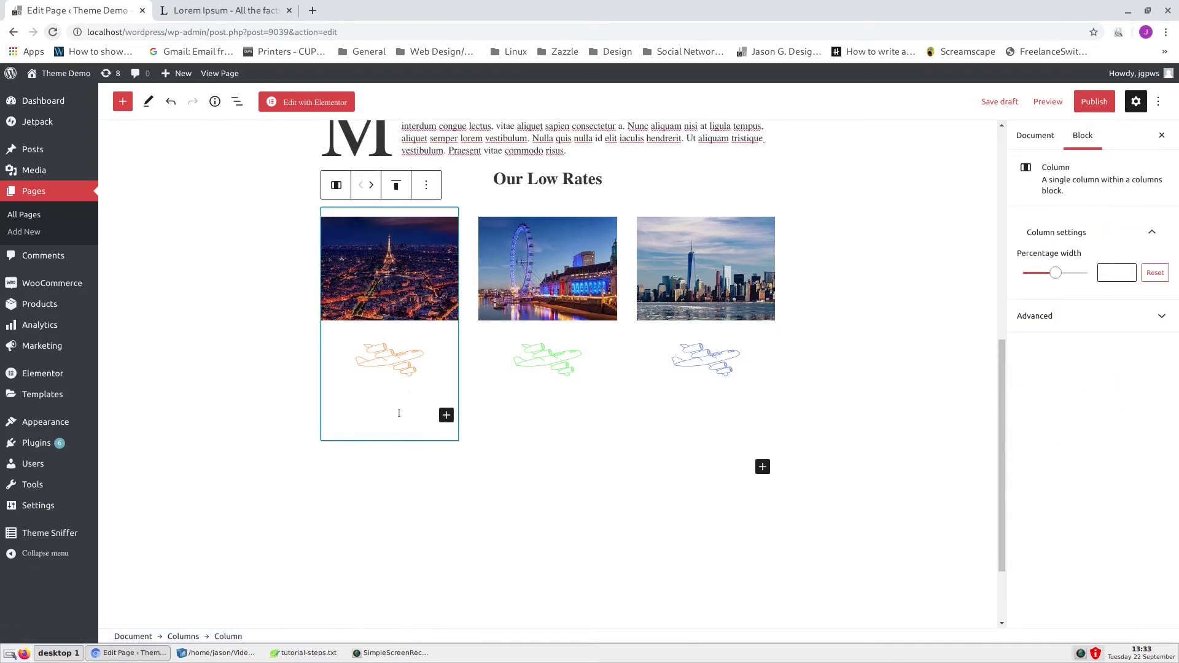
click(399, 414)
text(Paris)
key(Return)
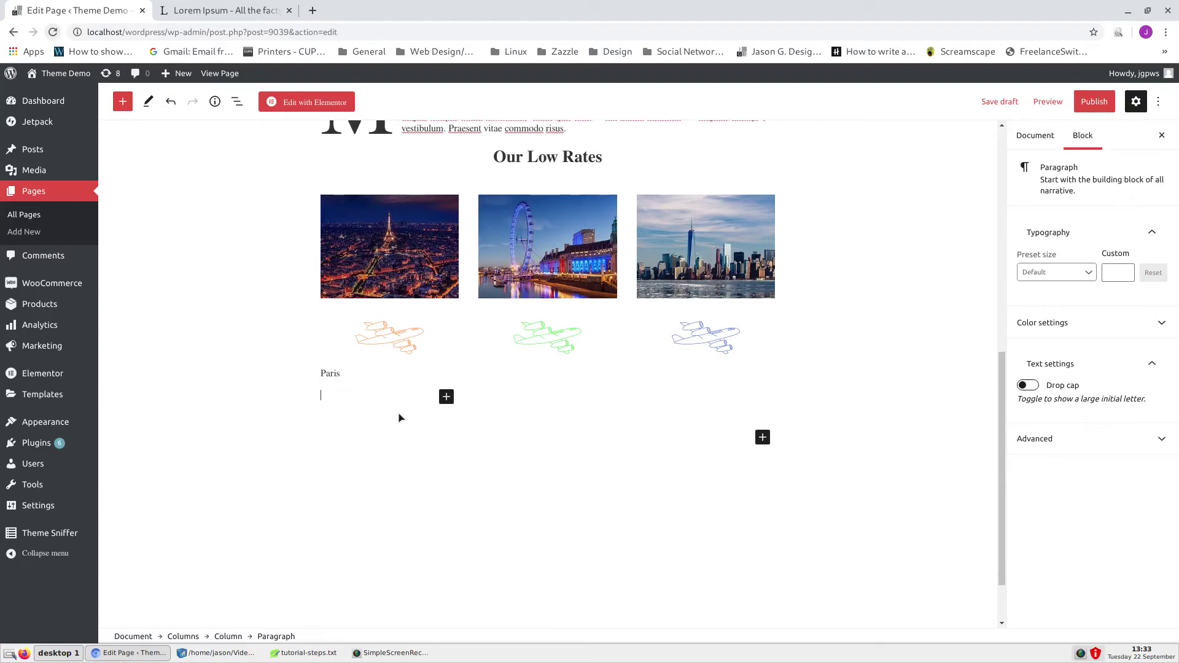
text(from $499 / 5 nights)
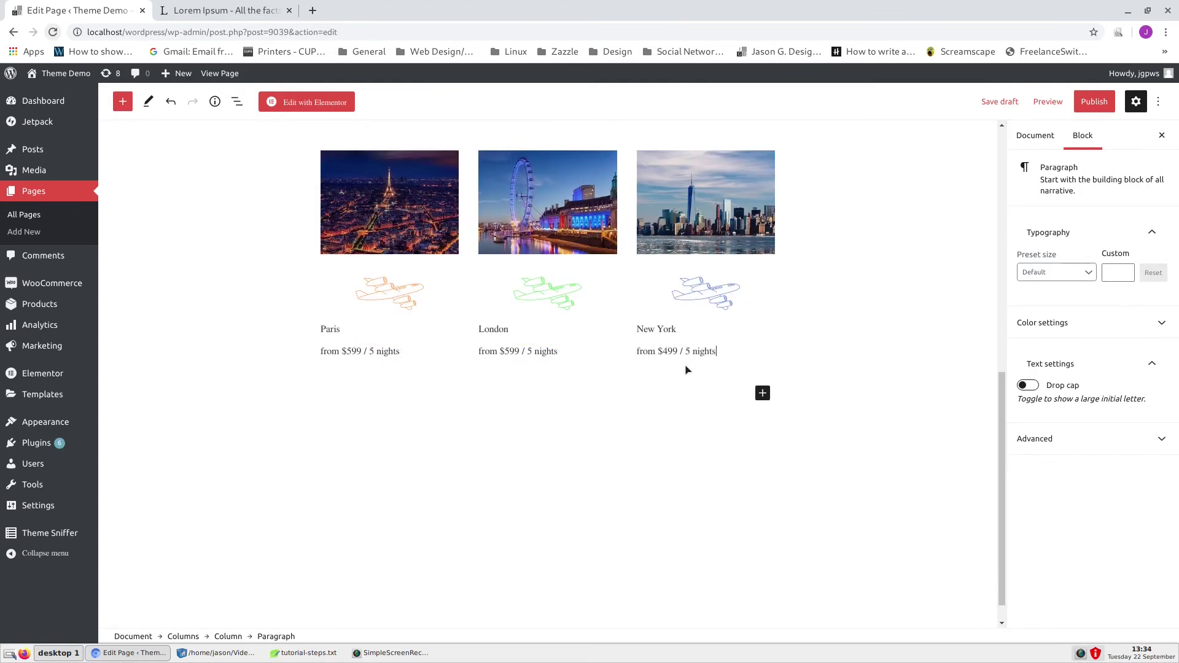
click(911, 348)
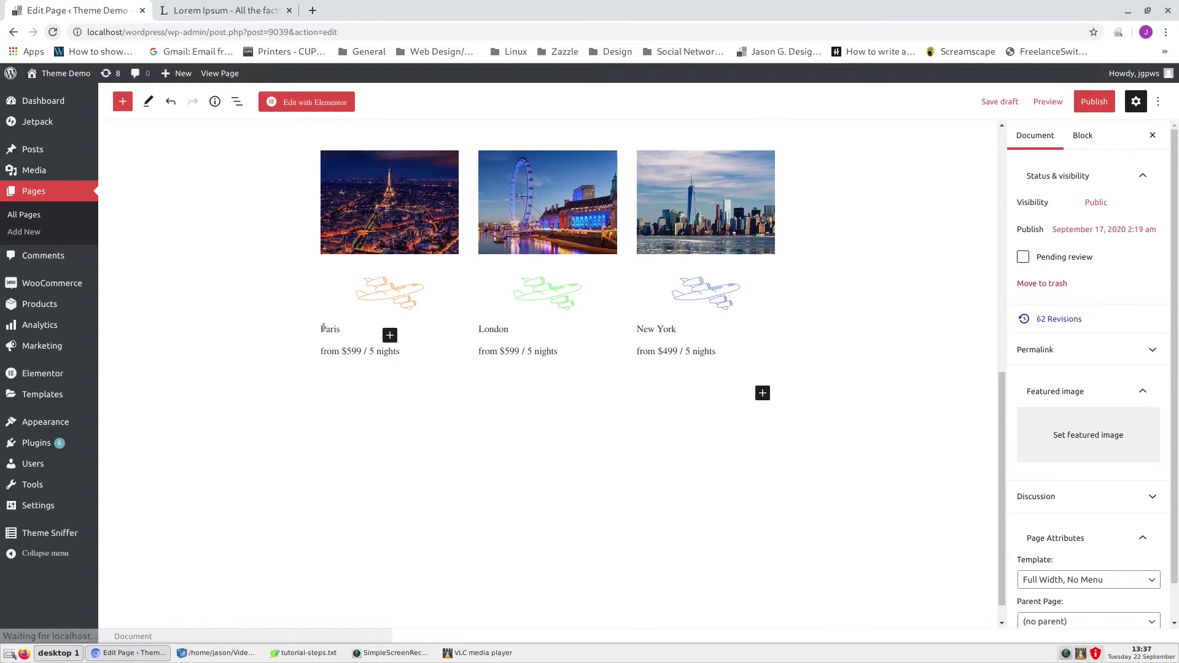
Center the text of the city name and rate paragraphs in all three columns
click(323, 329)
click(396, 301)
click(426, 367)
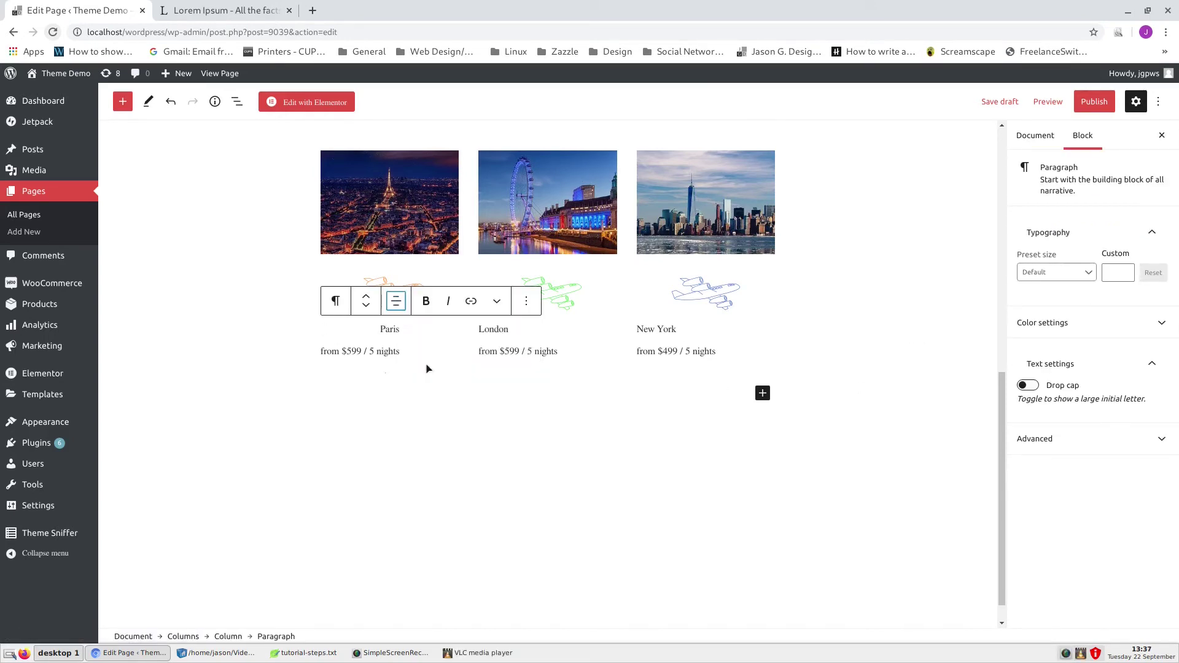
click(359, 351)
click(395, 324)
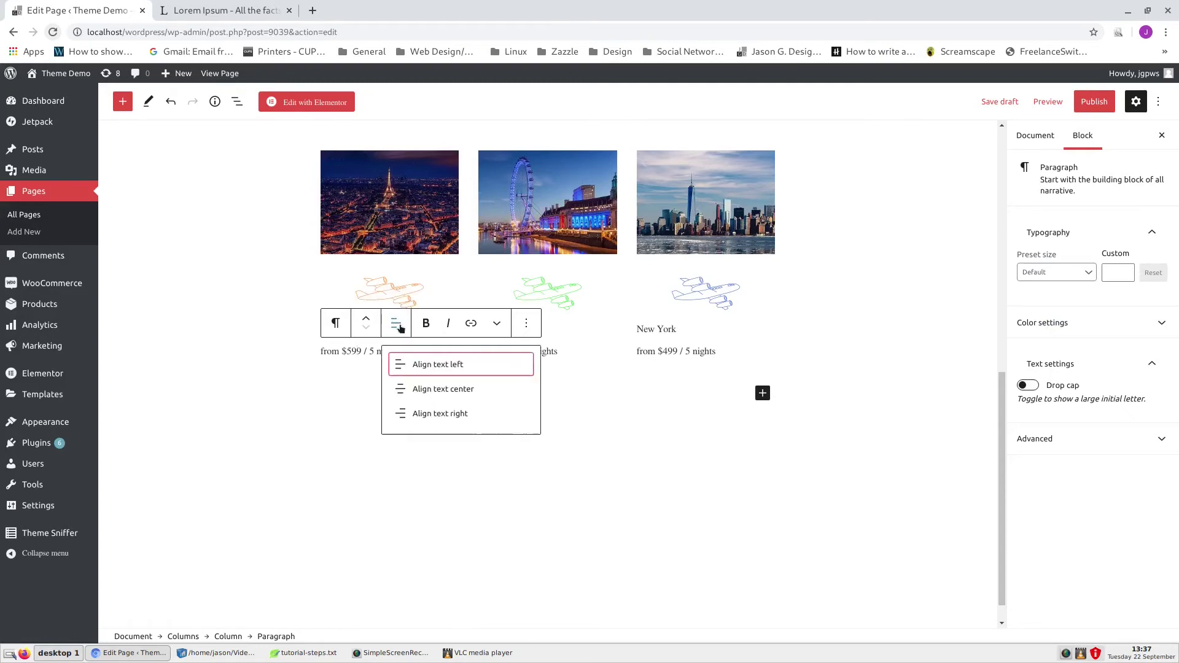
click(431, 390)
click(656, 329)
click(712, 301)
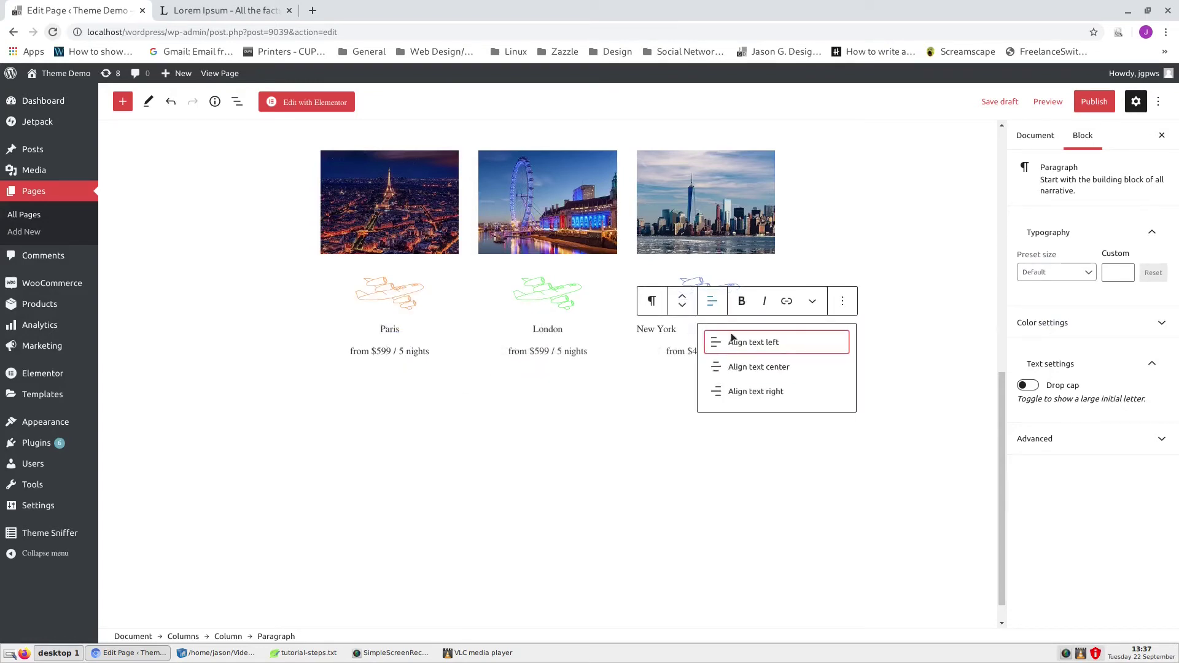
click(748, 366)
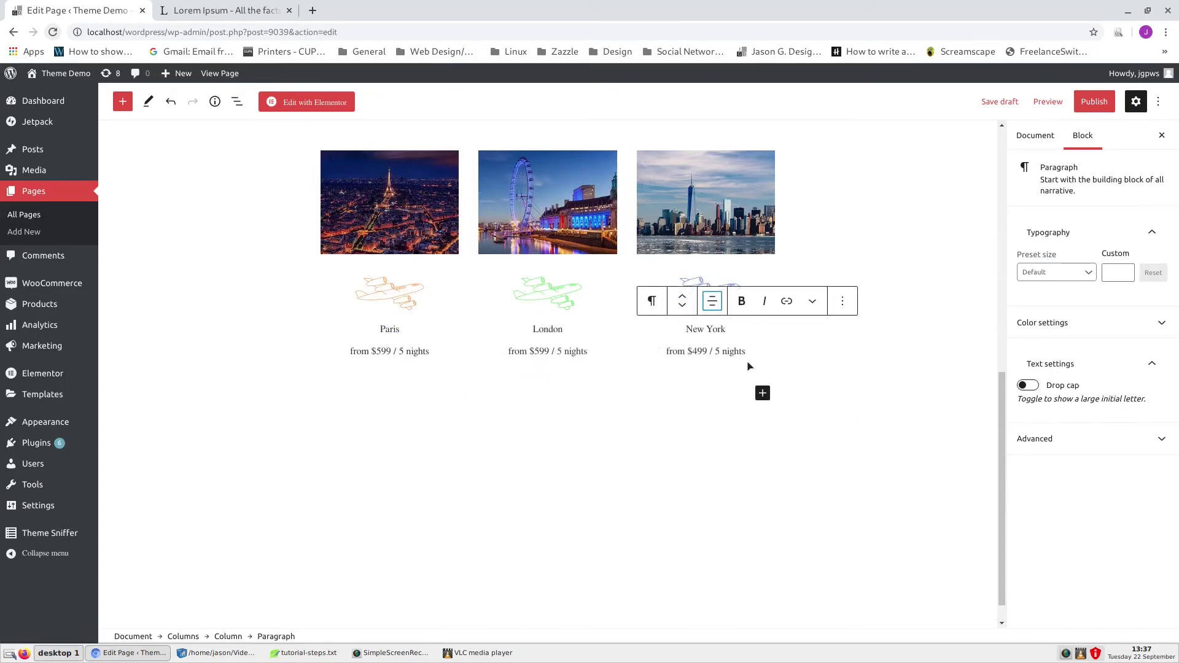
click(900, 348)
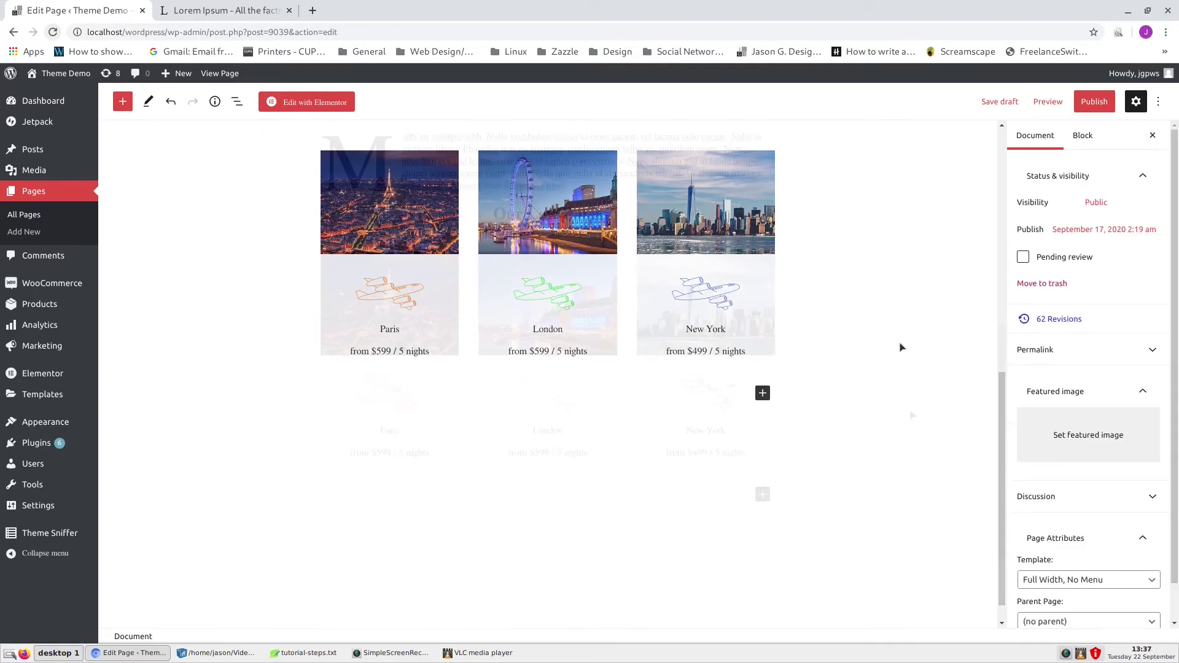
Set the Paris, London and New York city name paragraphs to the Large preset text size
scroll(902, 345, up, 3)
click(390, 430)
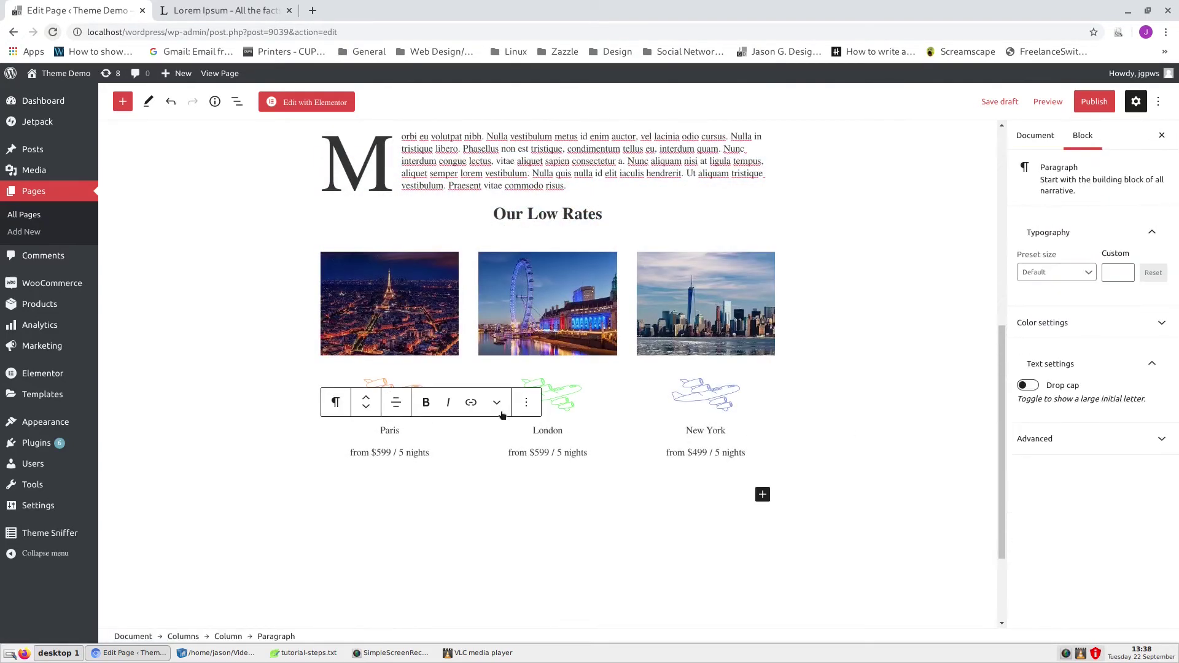
click(1067, 271)
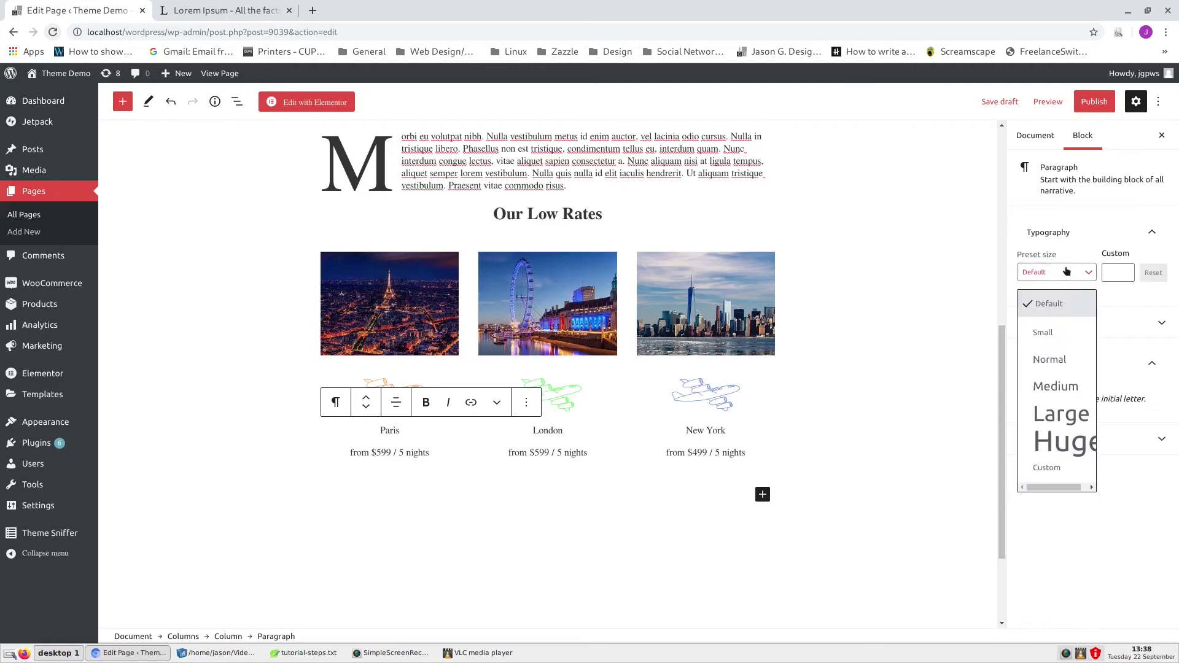
click(1057, 415)
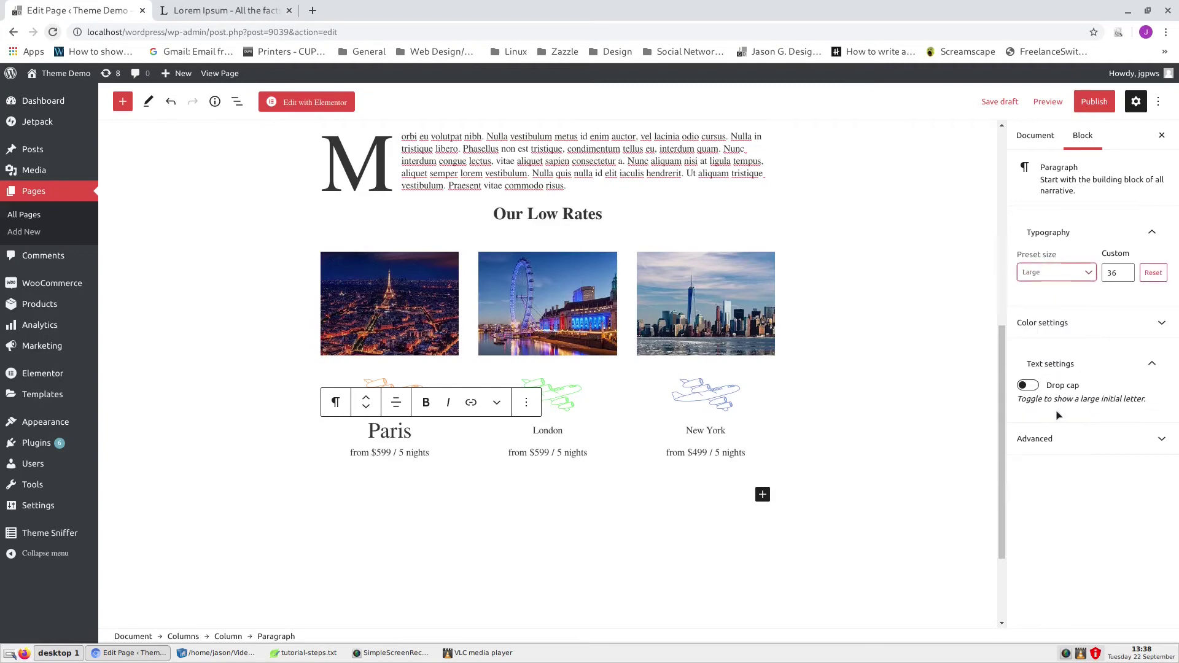
click(551, 432)
click(1057, 278)
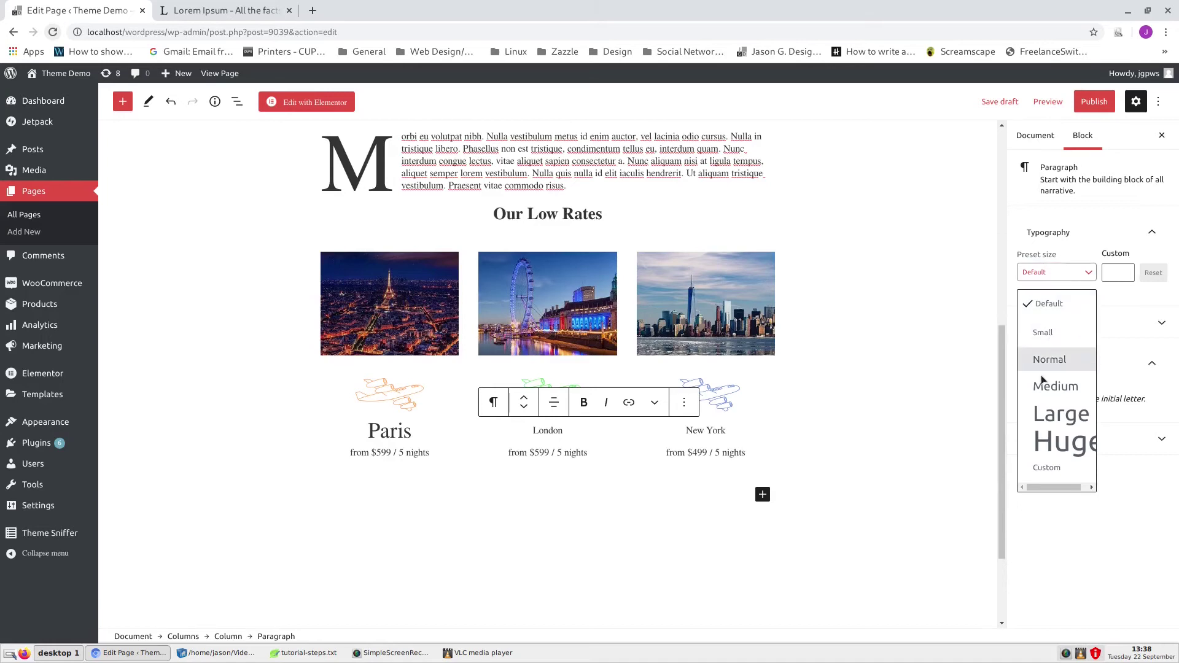
click(1044, 417)
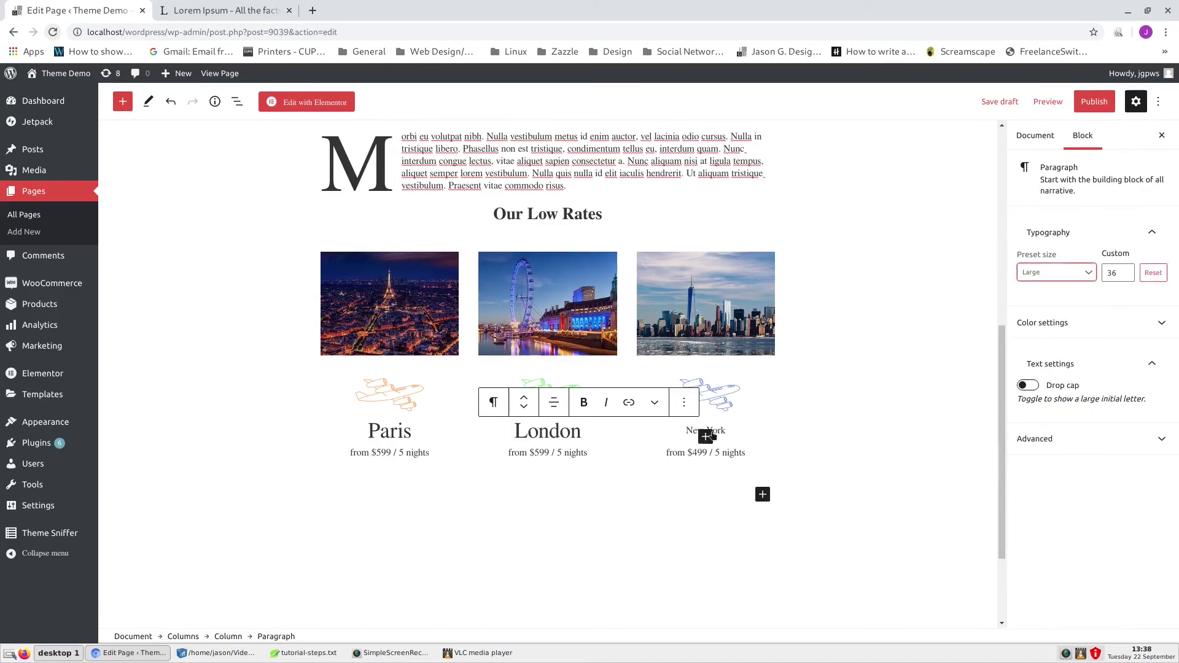
click(716, 431)
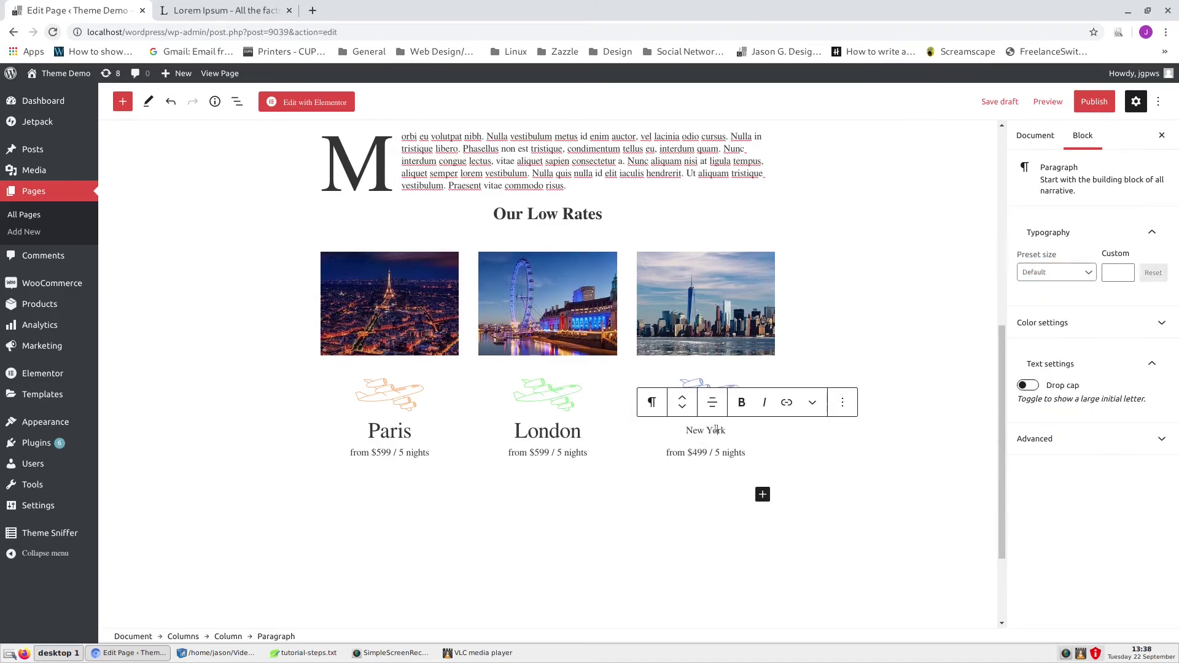
click(1034, 272)
click(1057, 417)
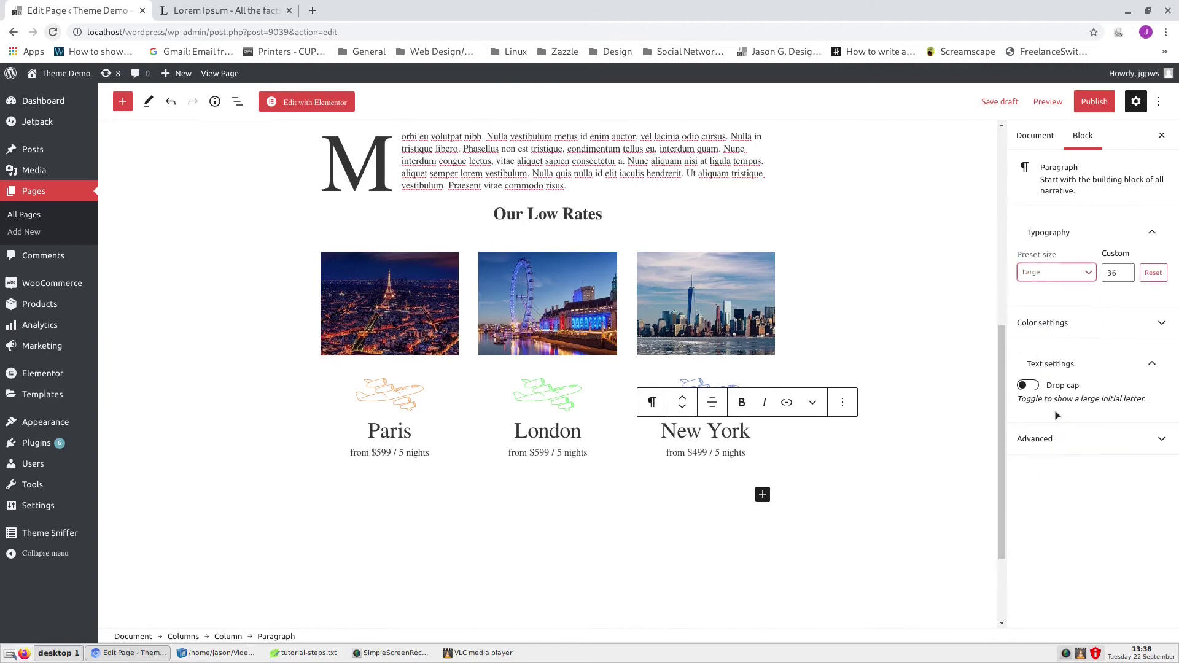
Set the rate paragraphs below all three city names to the Medium preset text size
click(396, 454)
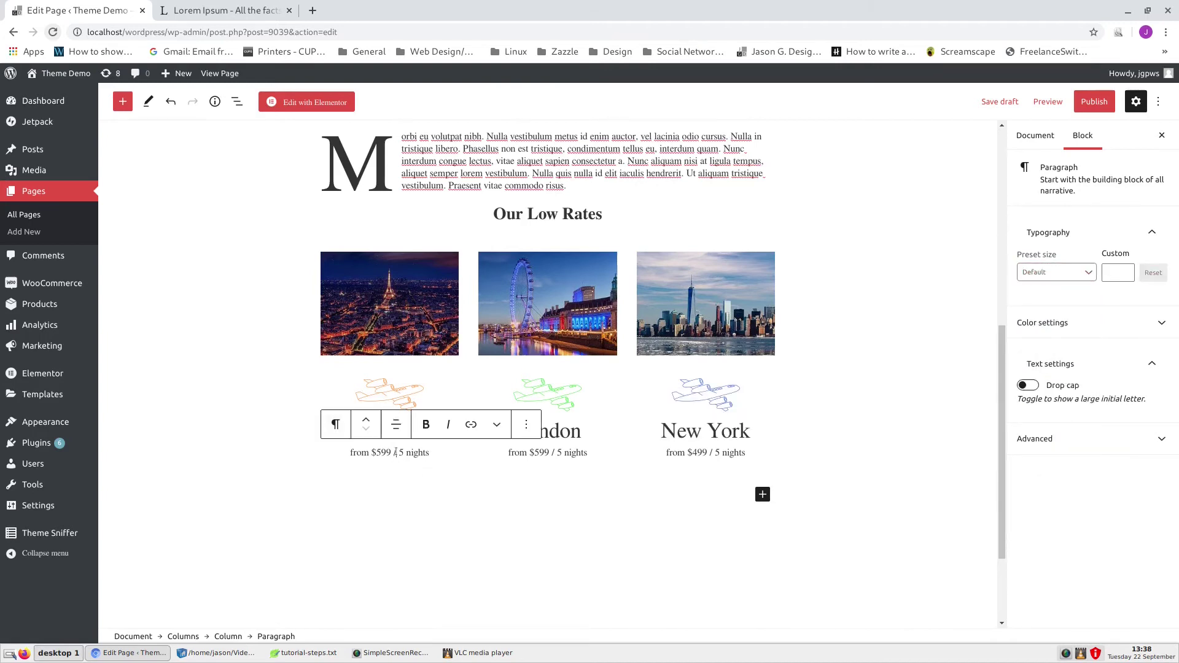
click(1053, 271)
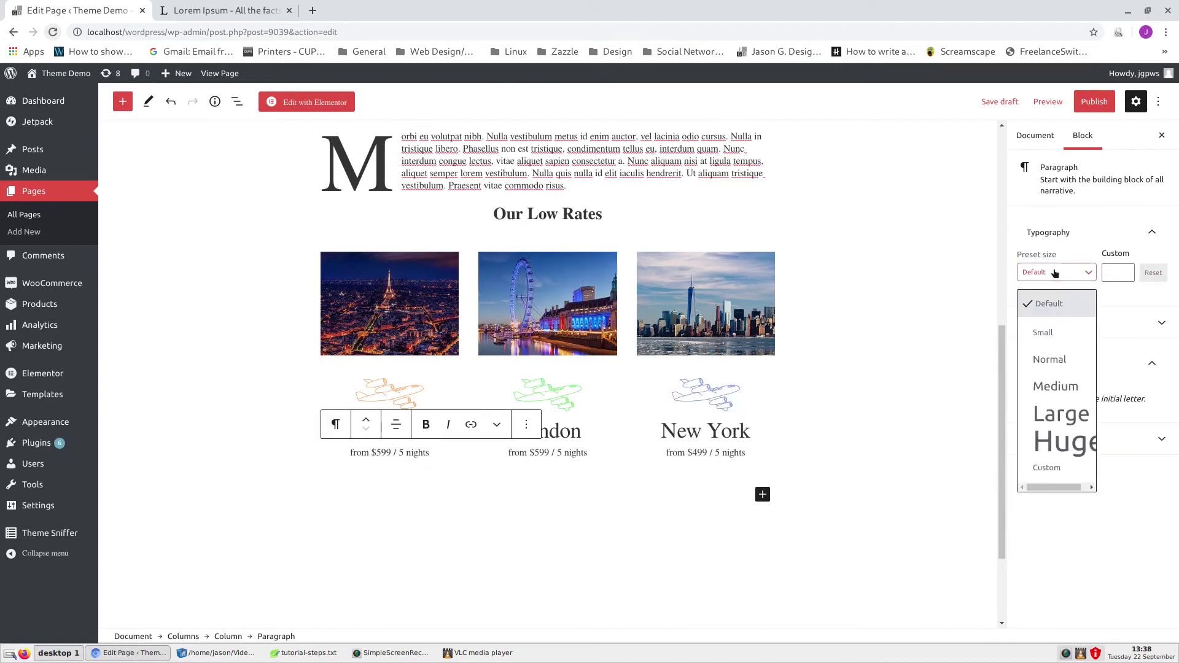
click(1055, 387)
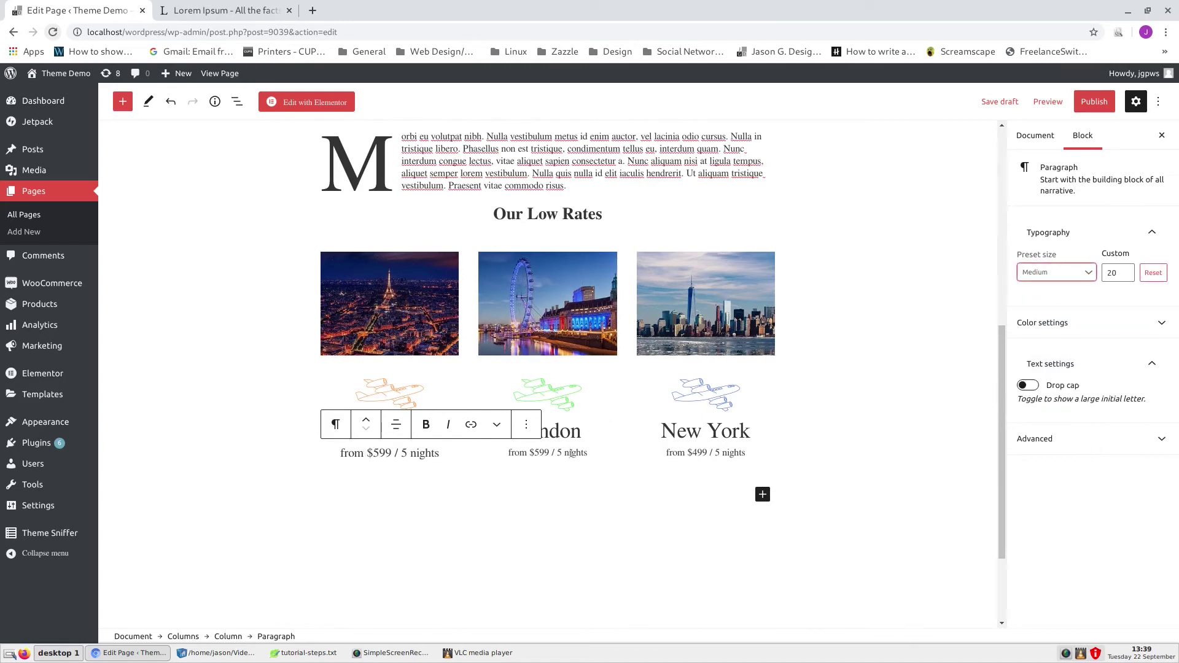
click(572, 454)
click(1040, 273)
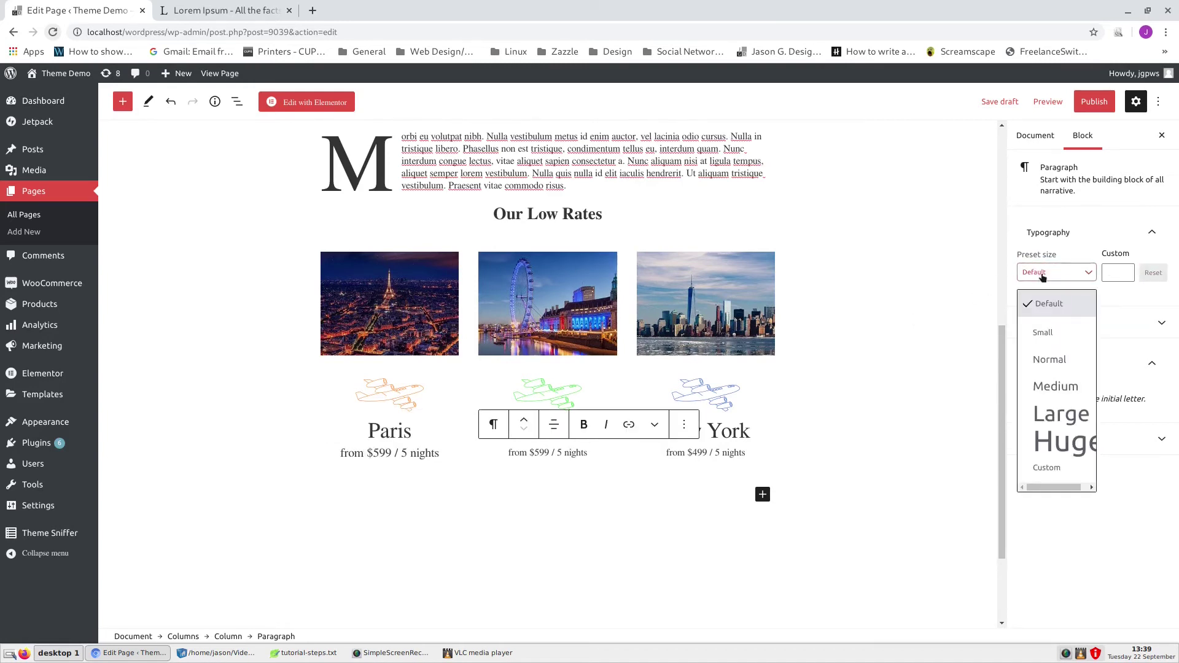
click(1053, 386)
click(735, 453)
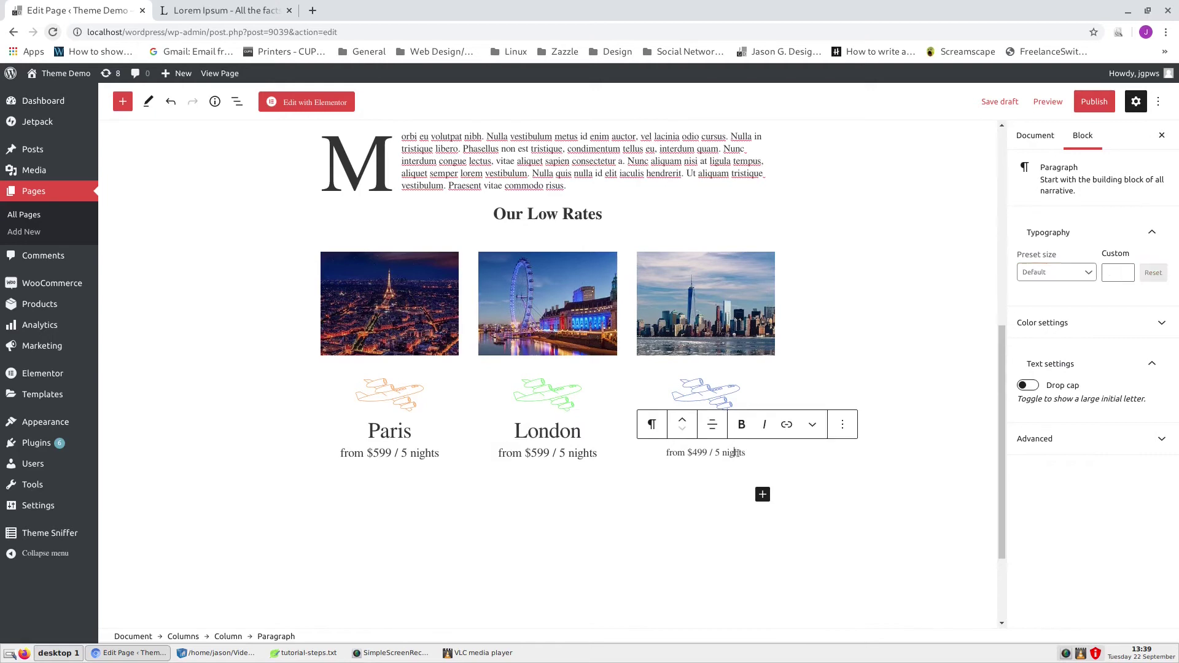
click(1054, 275)
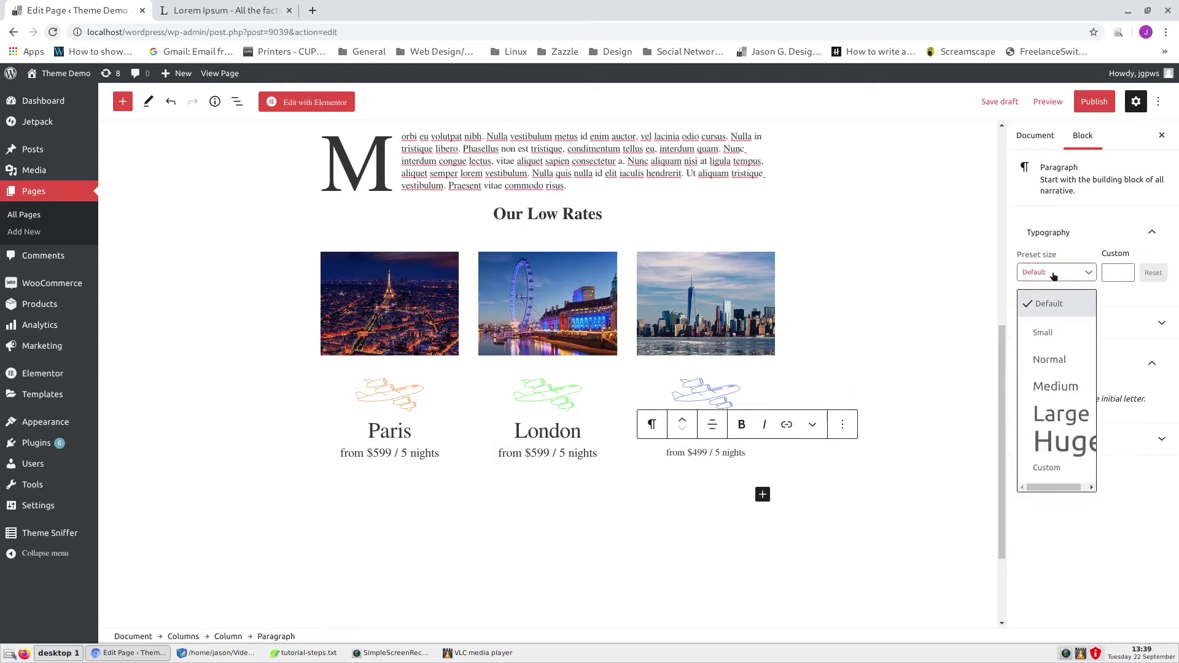
click(1056, 388)
click(926, 447)
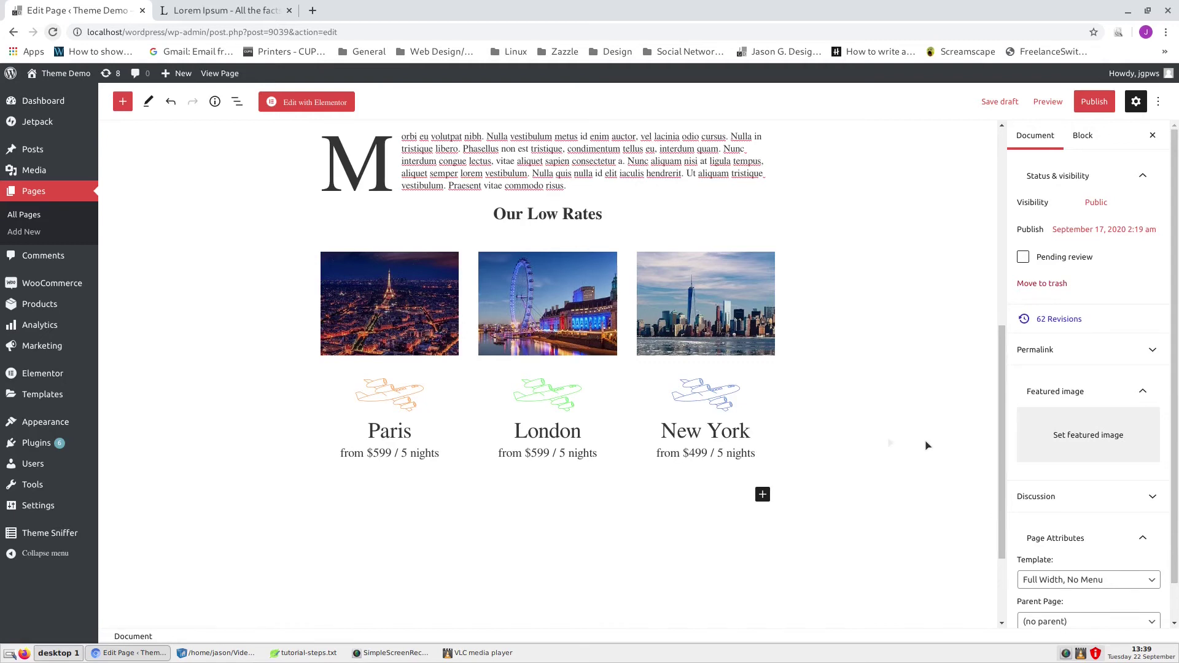
Add a Buttons block below the three city columns with the button text "View Our Rates Per City"
click(762, 495)
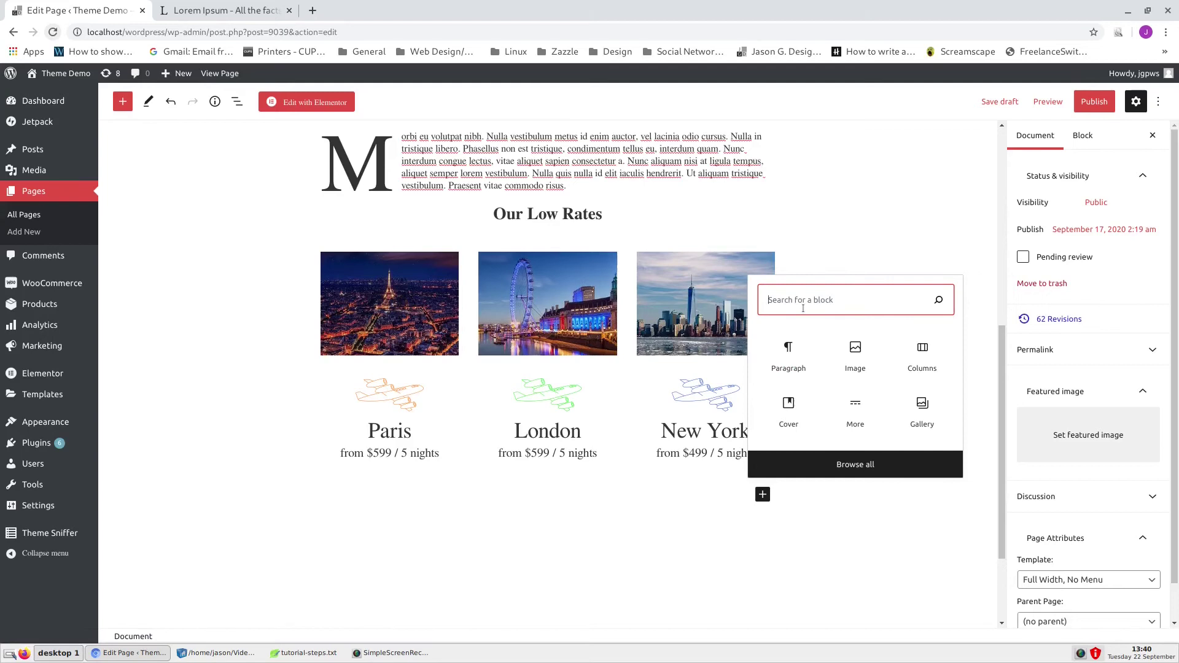
text(/butto)
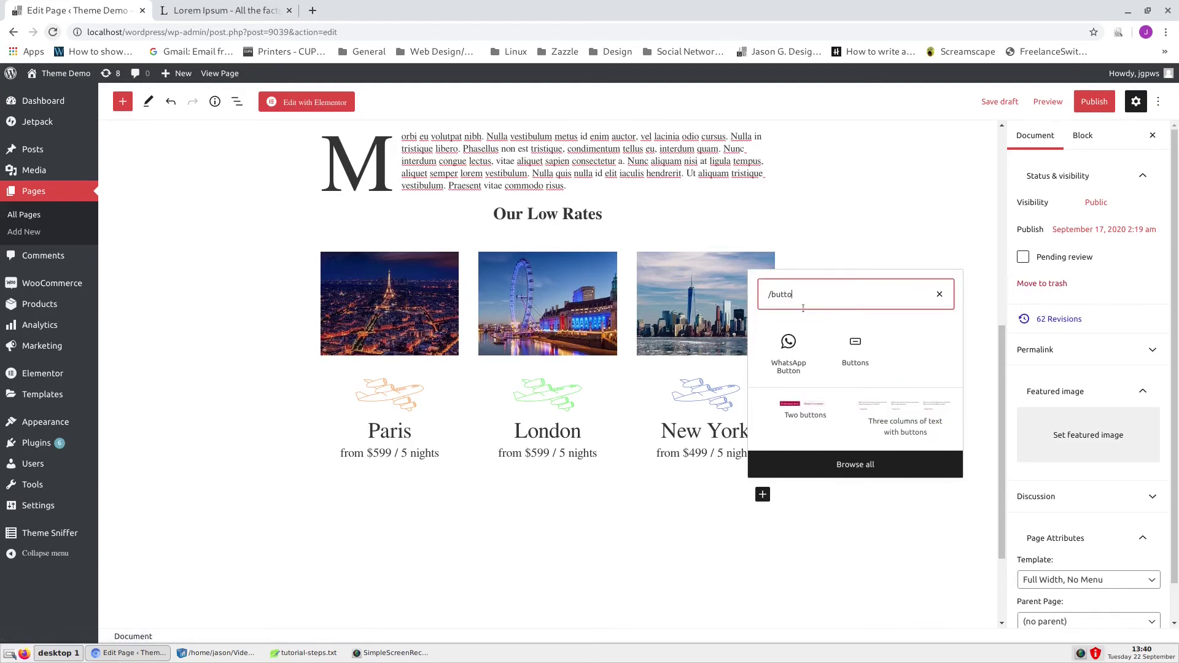
click(855, 348)
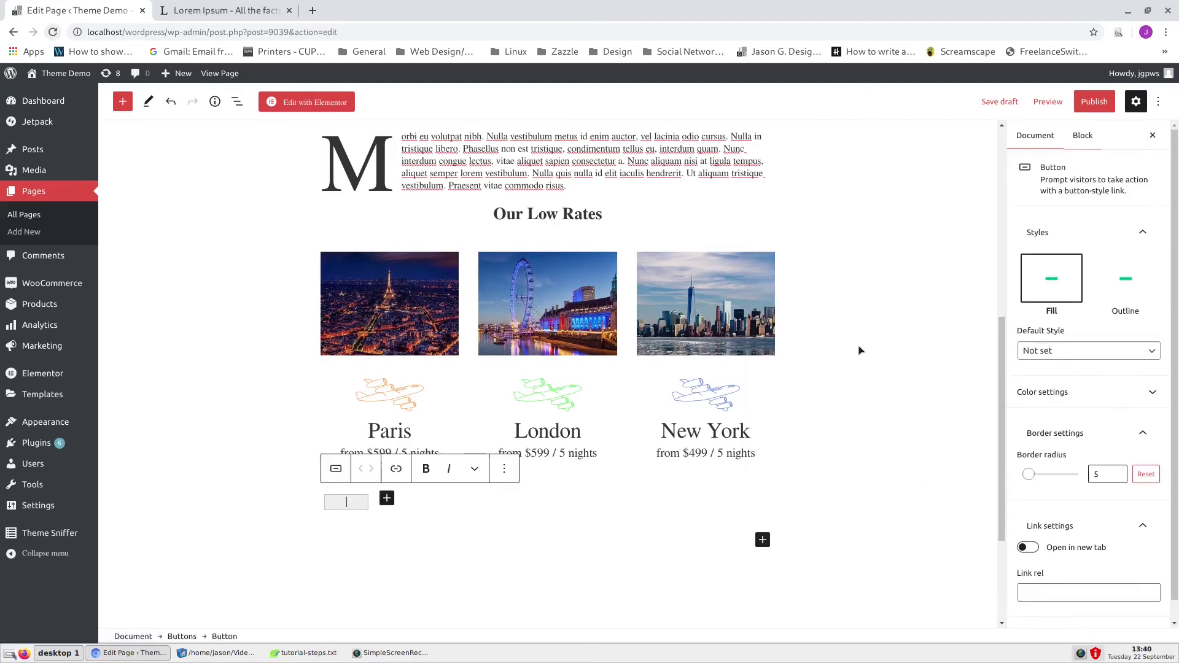
scroll(694, 490, down, 1)
text(View Our)
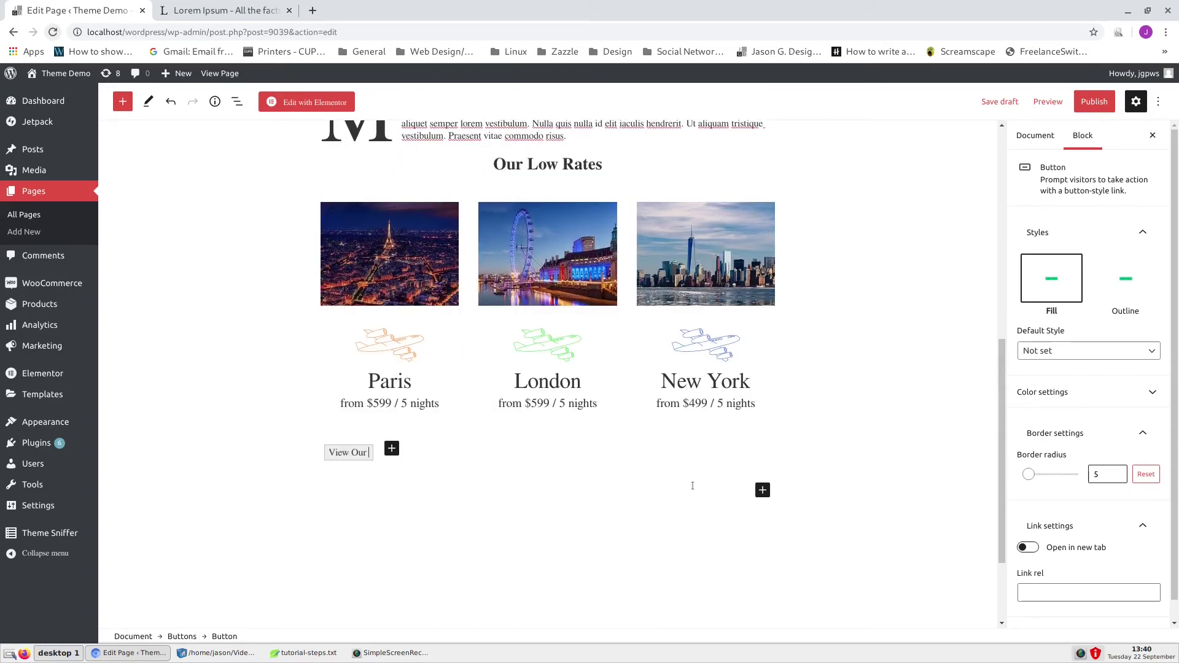
text( Rates )
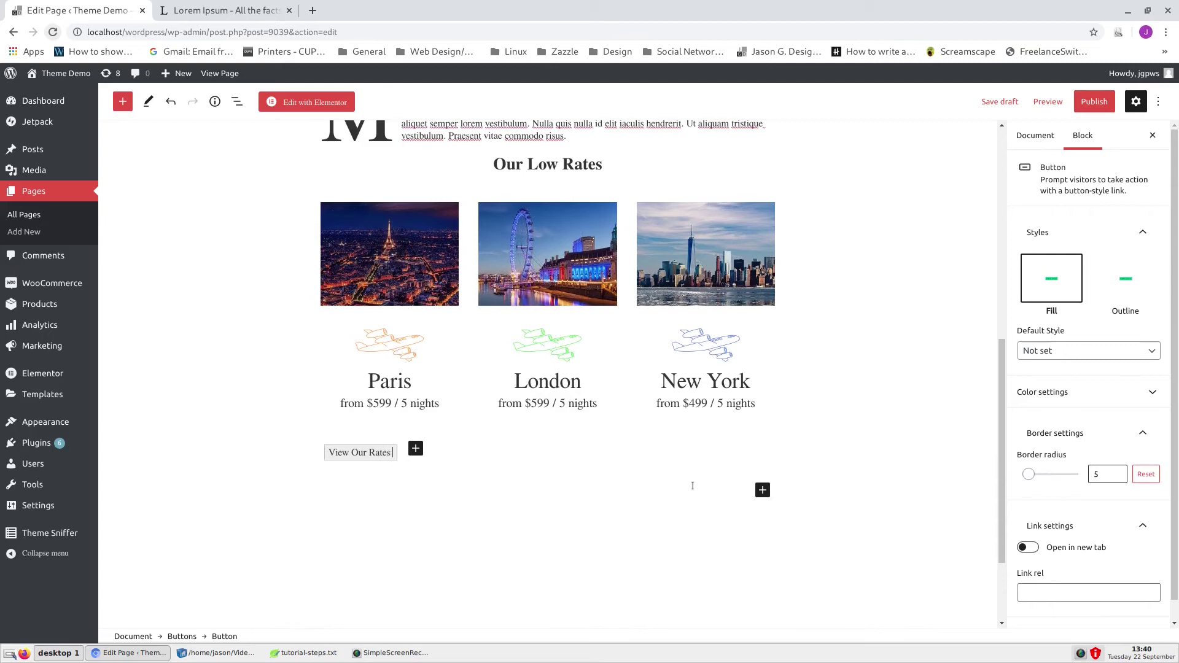
text(Per C)
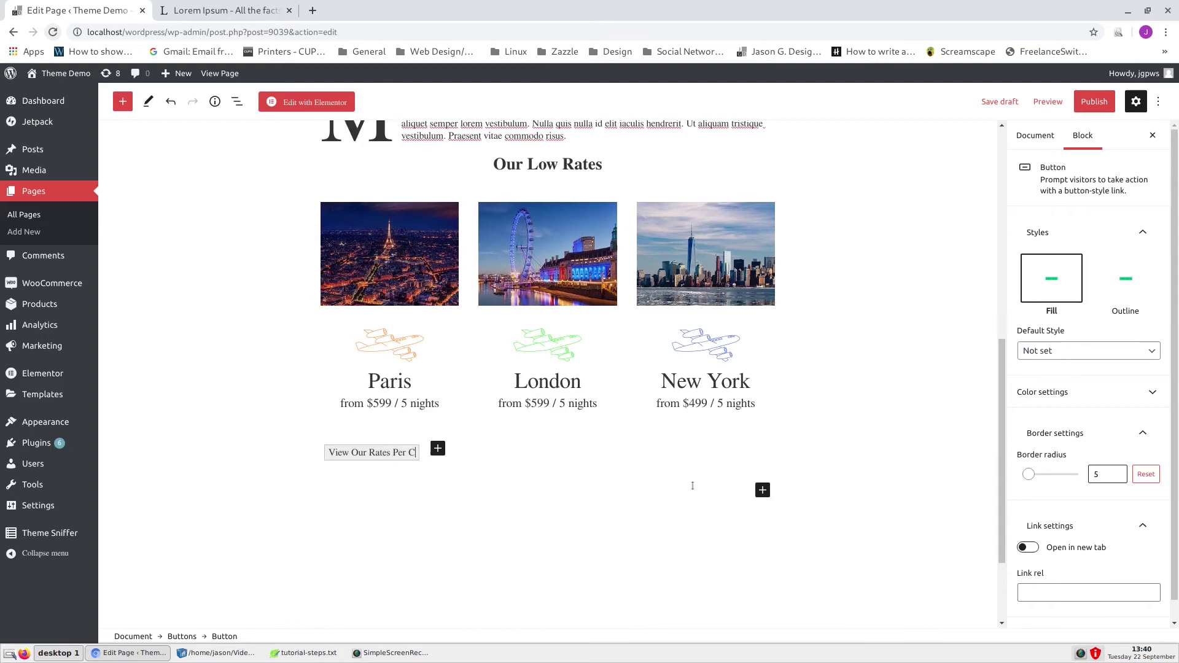
text(ity)
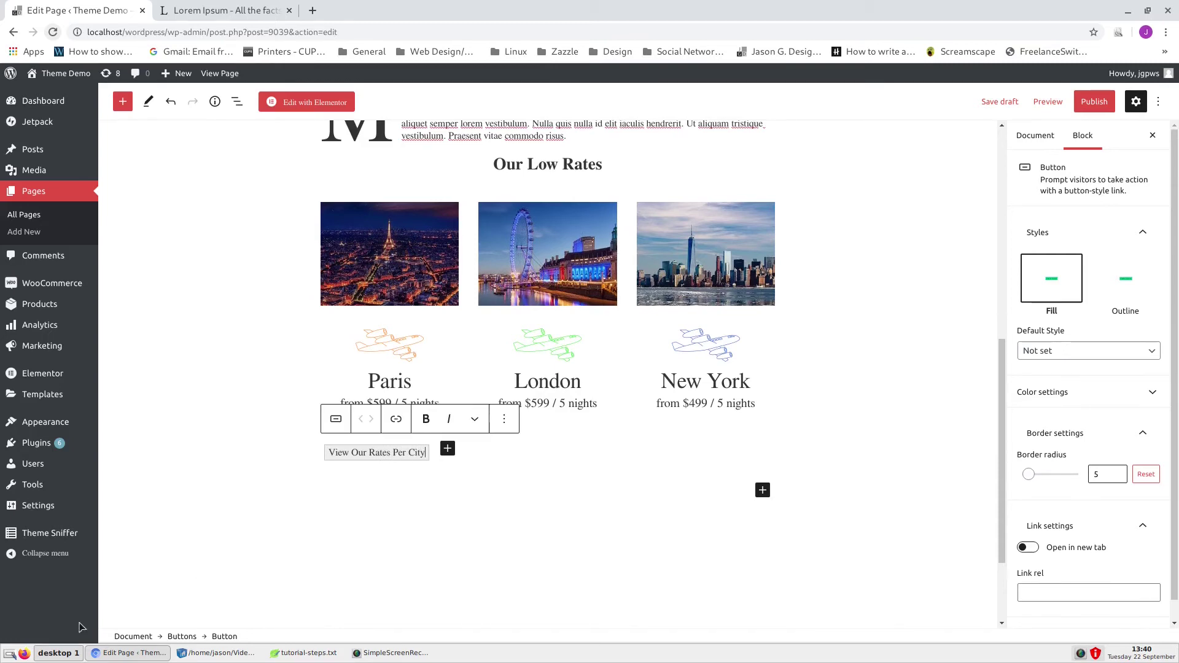
Center the Buttons block that holds the "View Our Rates Per City" button
click(180, 638)
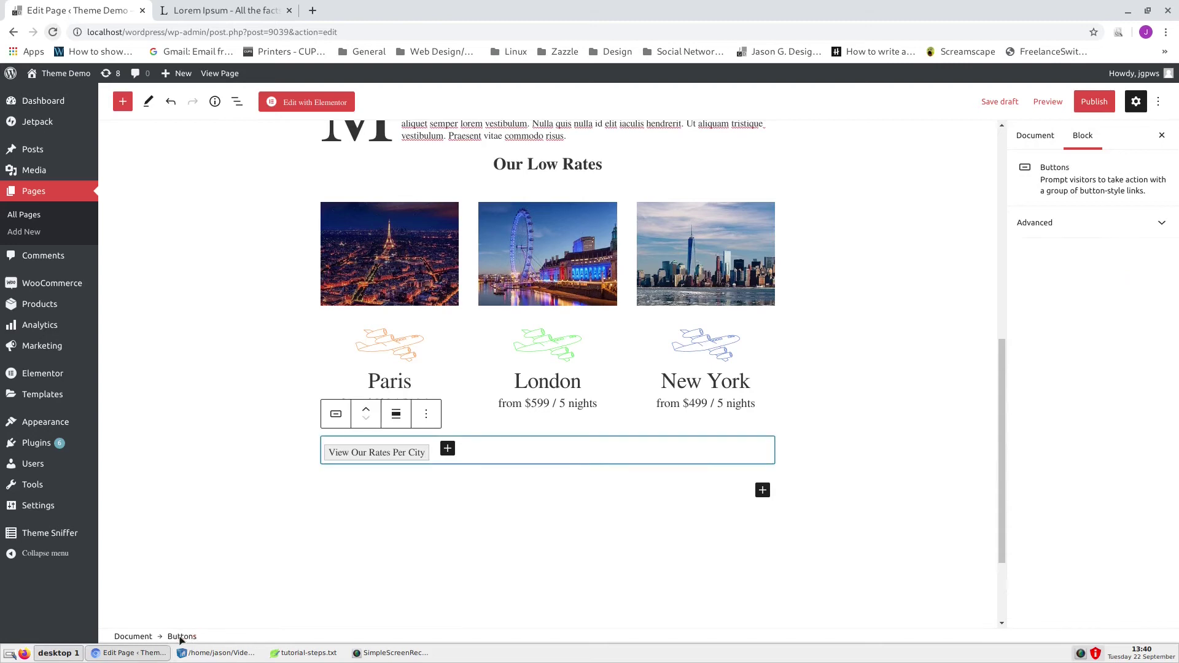
click(396, 414)
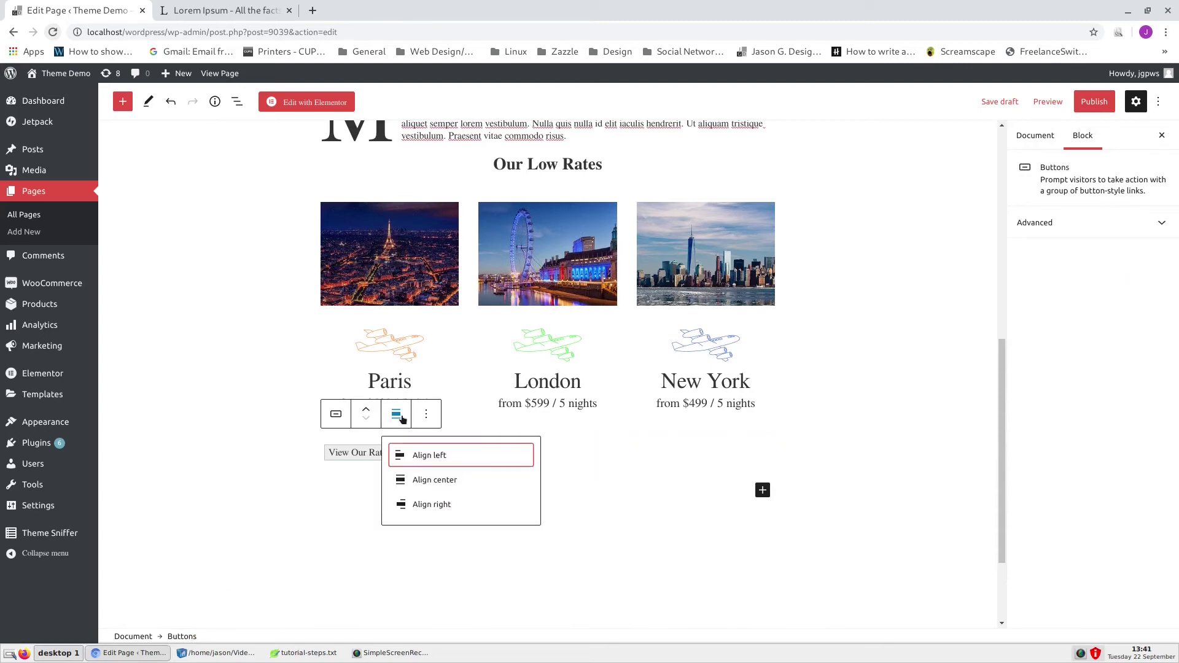
click(432, 480)
click(840, 444)
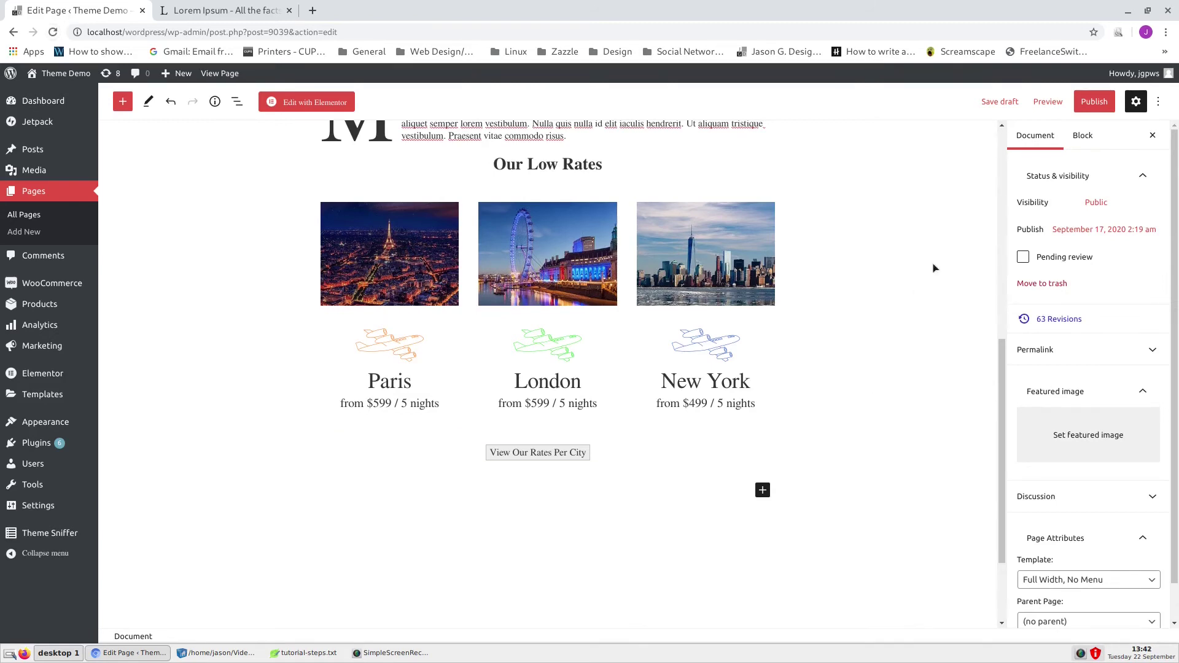
Preview the page in a new tab, check its layout down to the footer, and return to the editor
click(1048, 102)
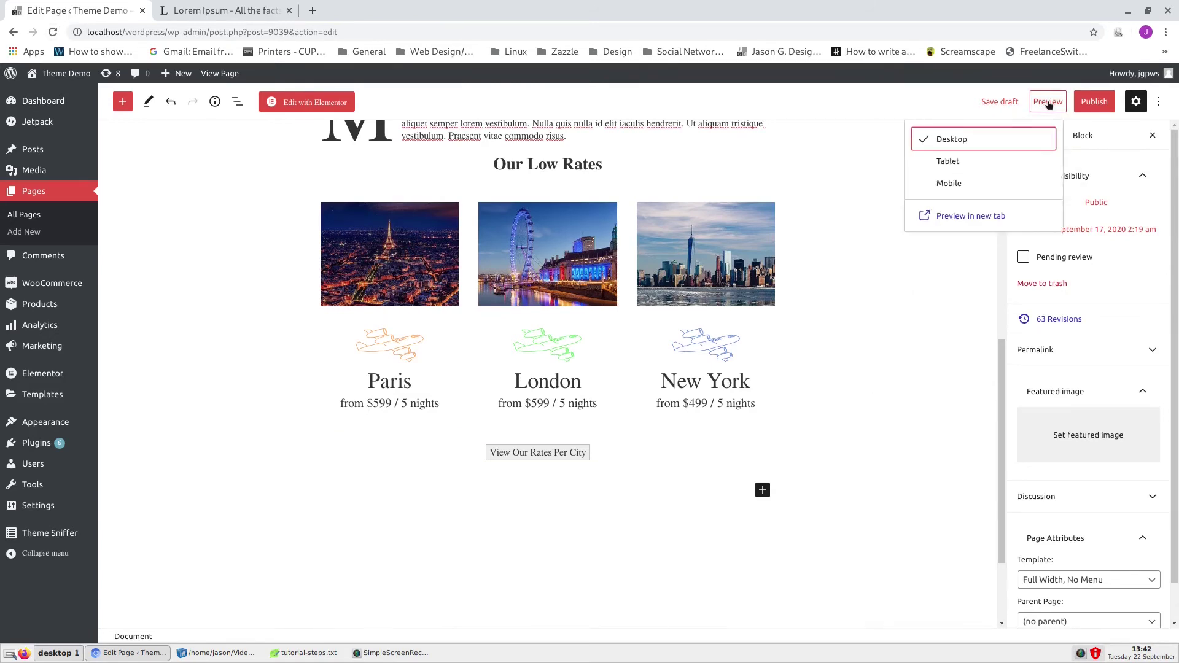
click(982, 198)
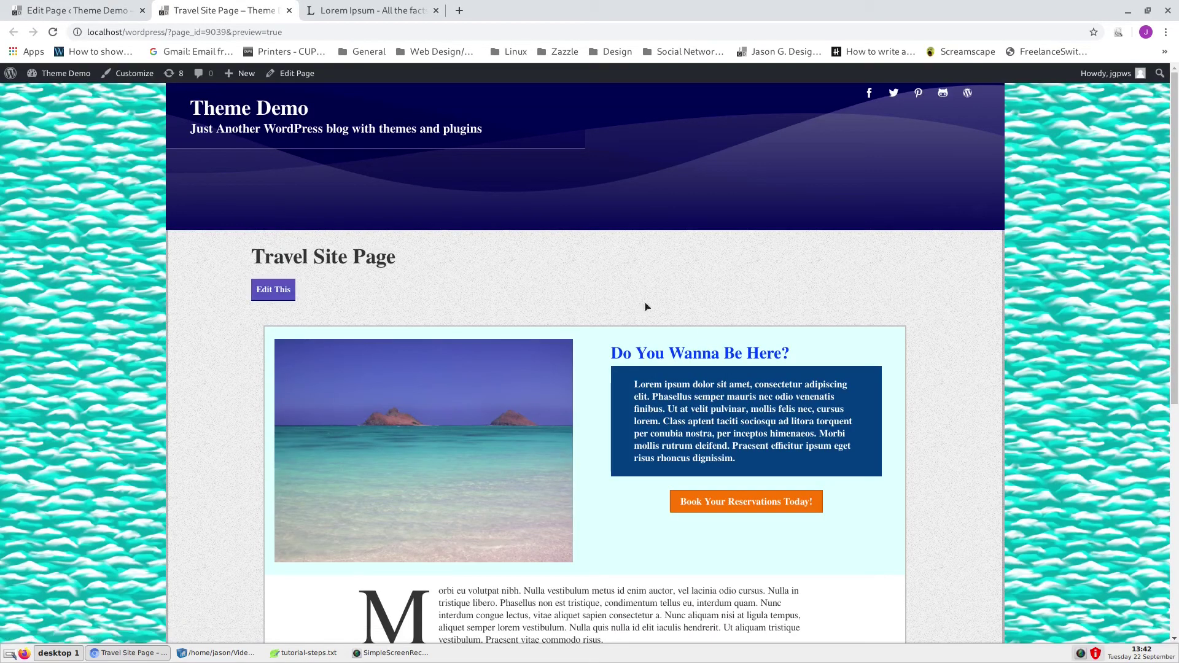
scroll(955, 409, down, 5)
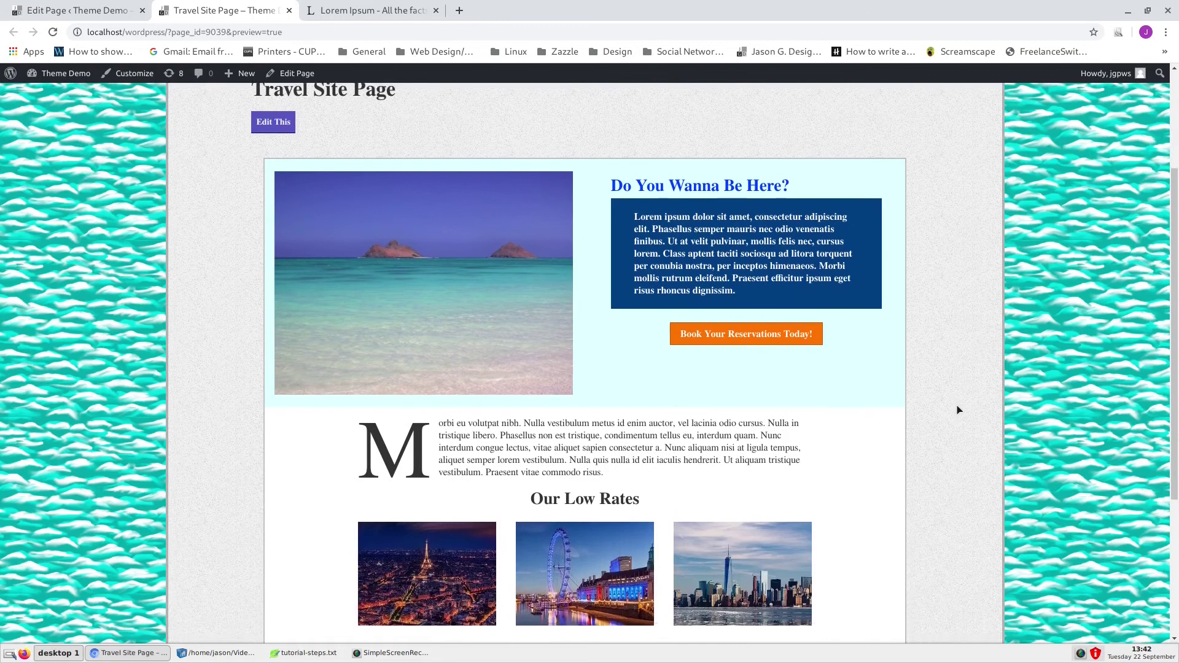
scroll(956, 409, down, 2)
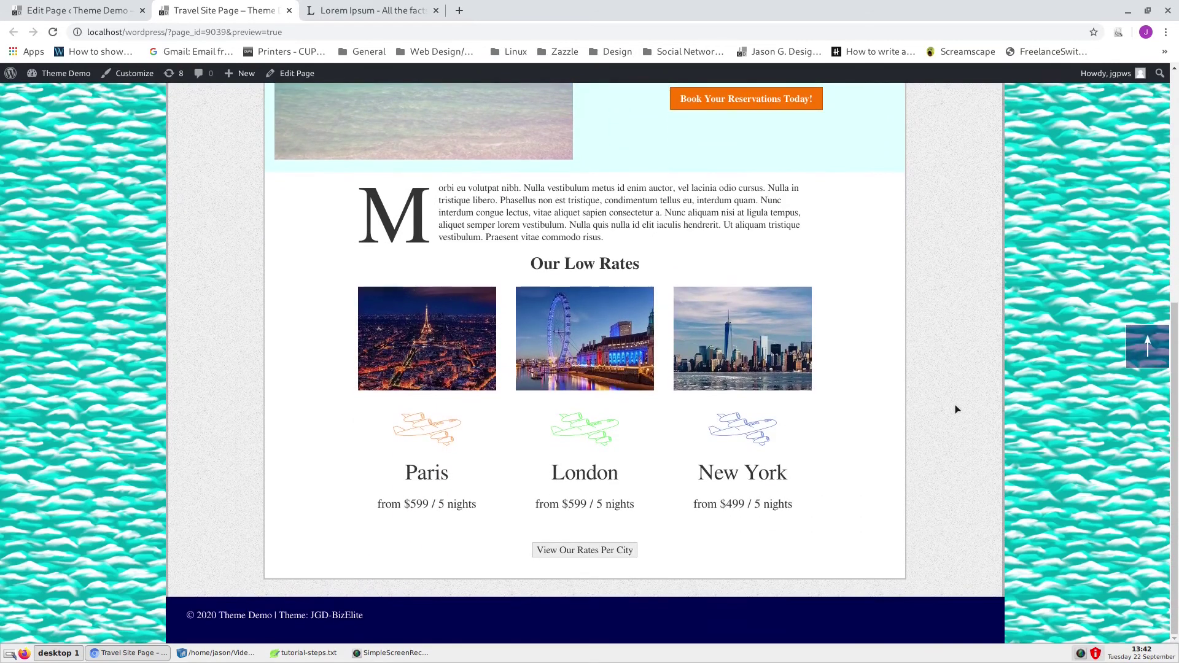
click(84, 13)
click(866, 270)
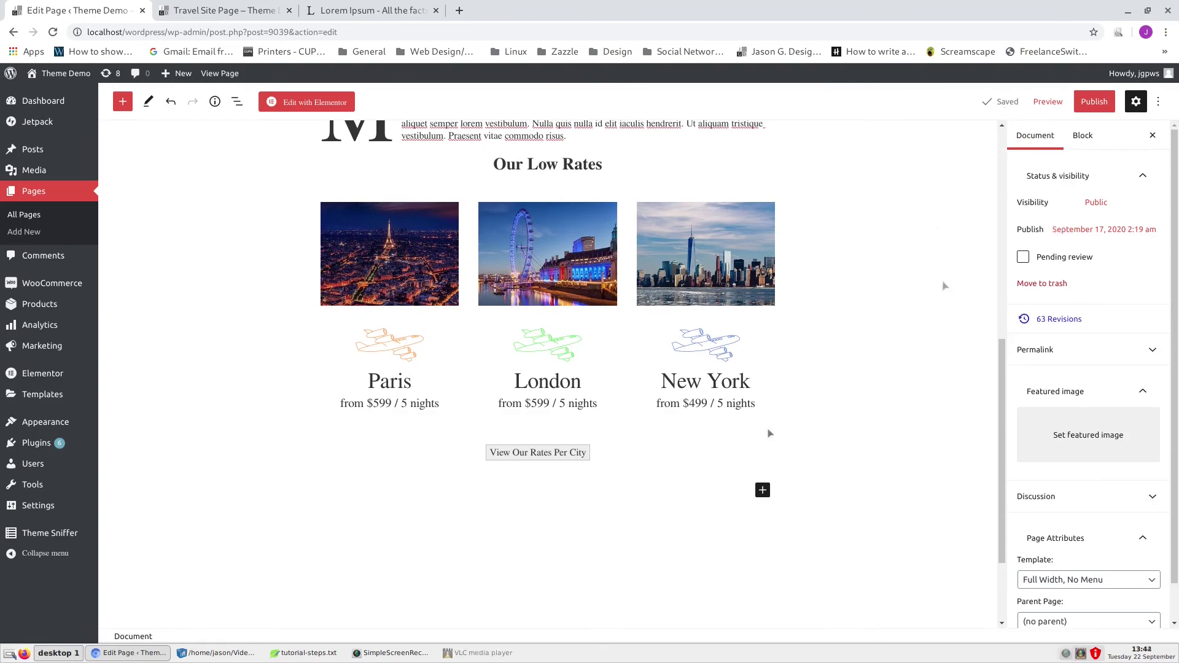
Link the "View Our Rates Per City" button to the placeholder URL "#"
click(556, 454)
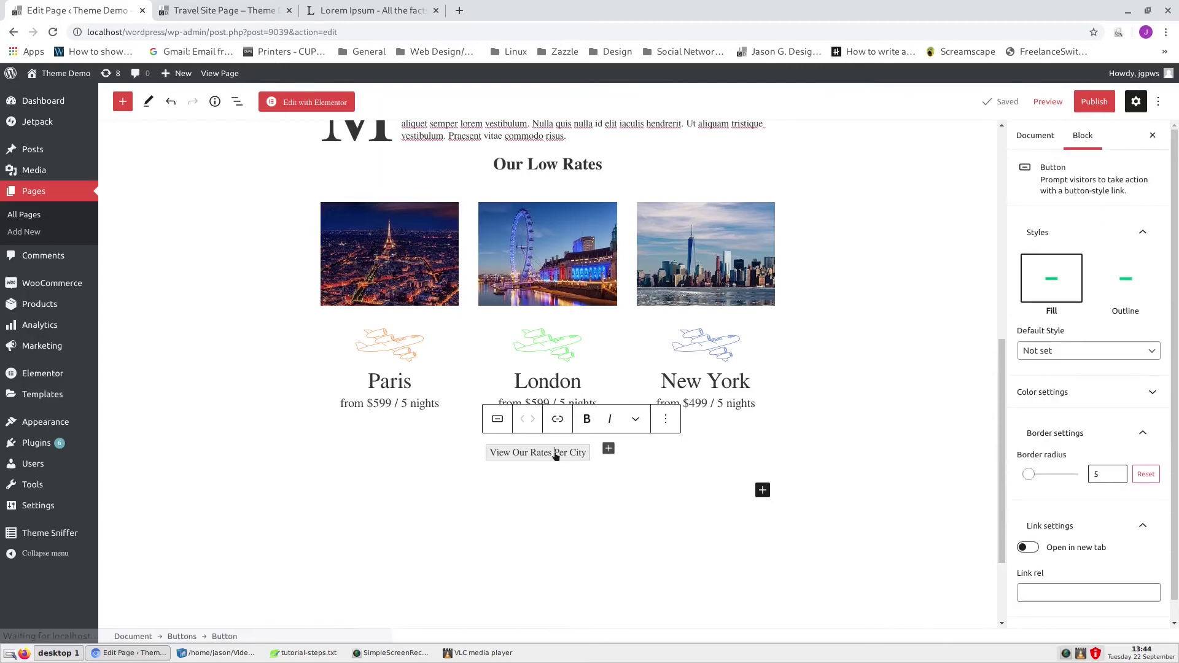
click(557, 418)
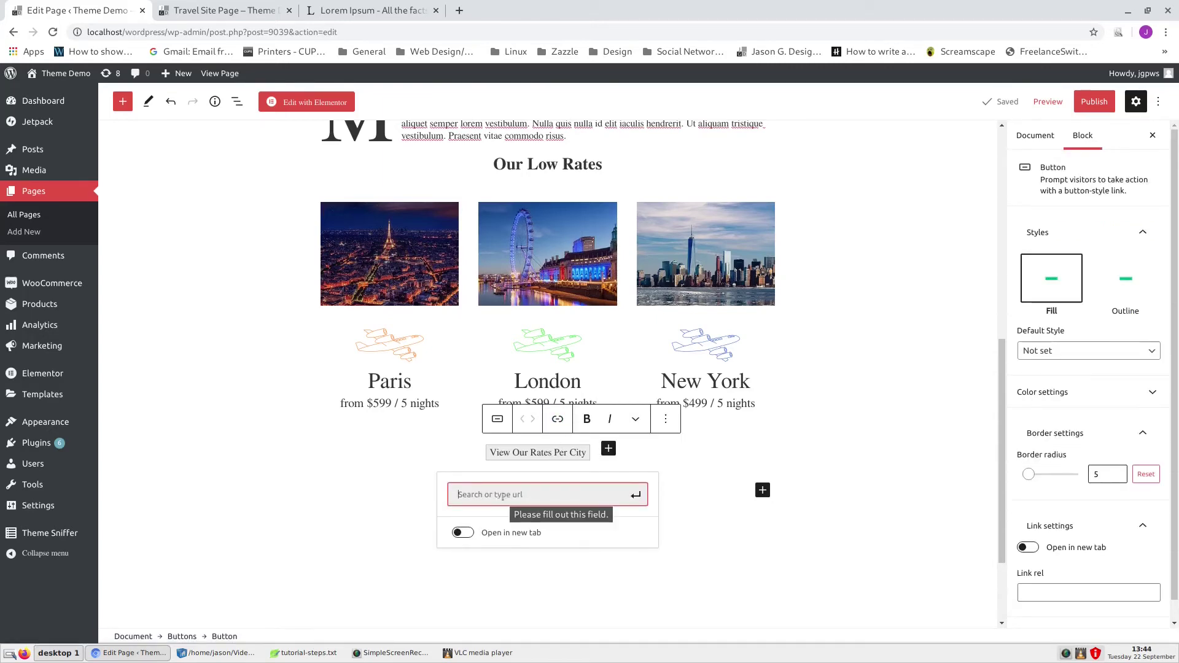
text(#)
click(636, 495)
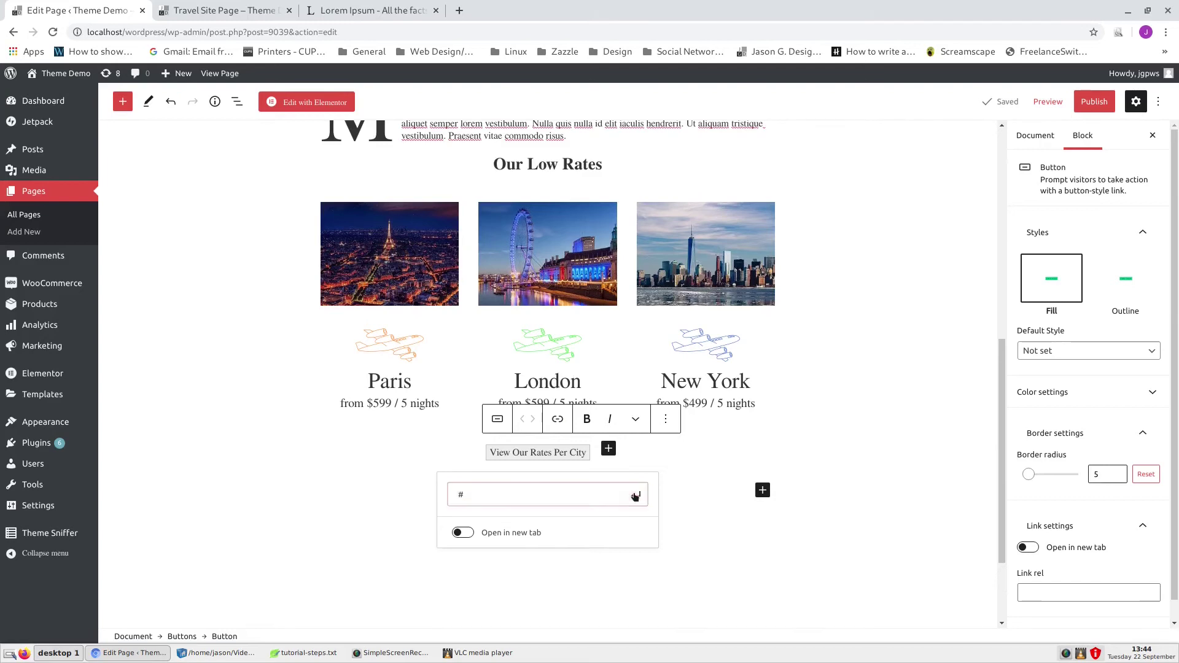
click(917, 425)
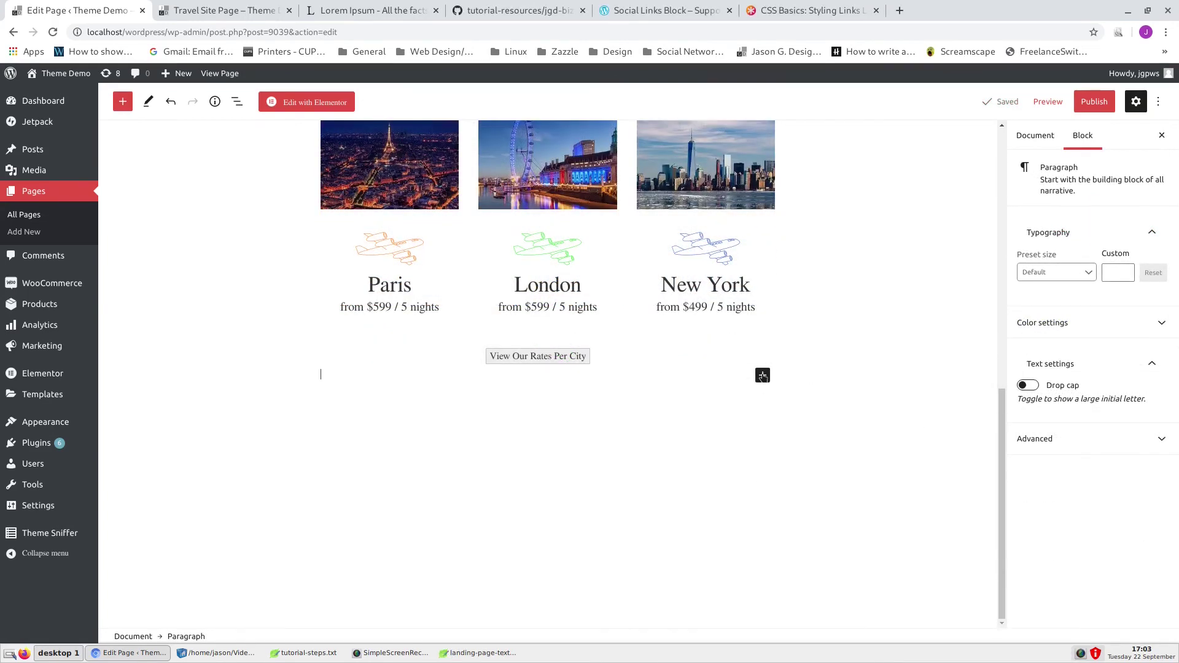
Add a Separator block in the Default style below the "View Our Rates Per City" button
click(763, 375)
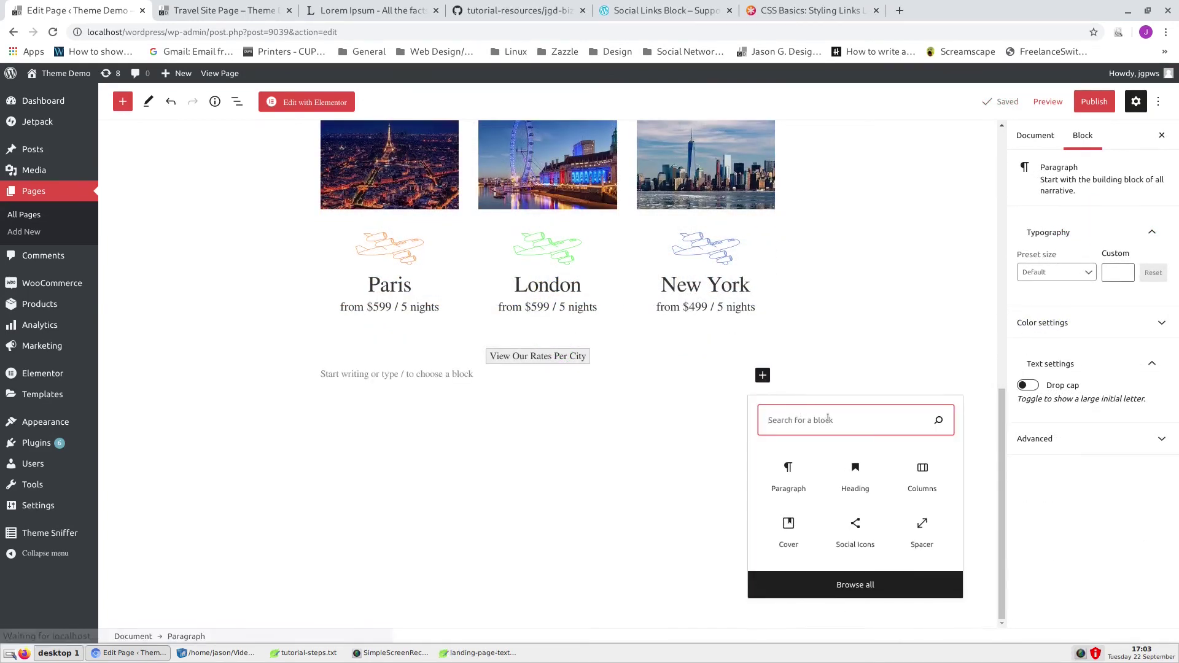
text(/sep)
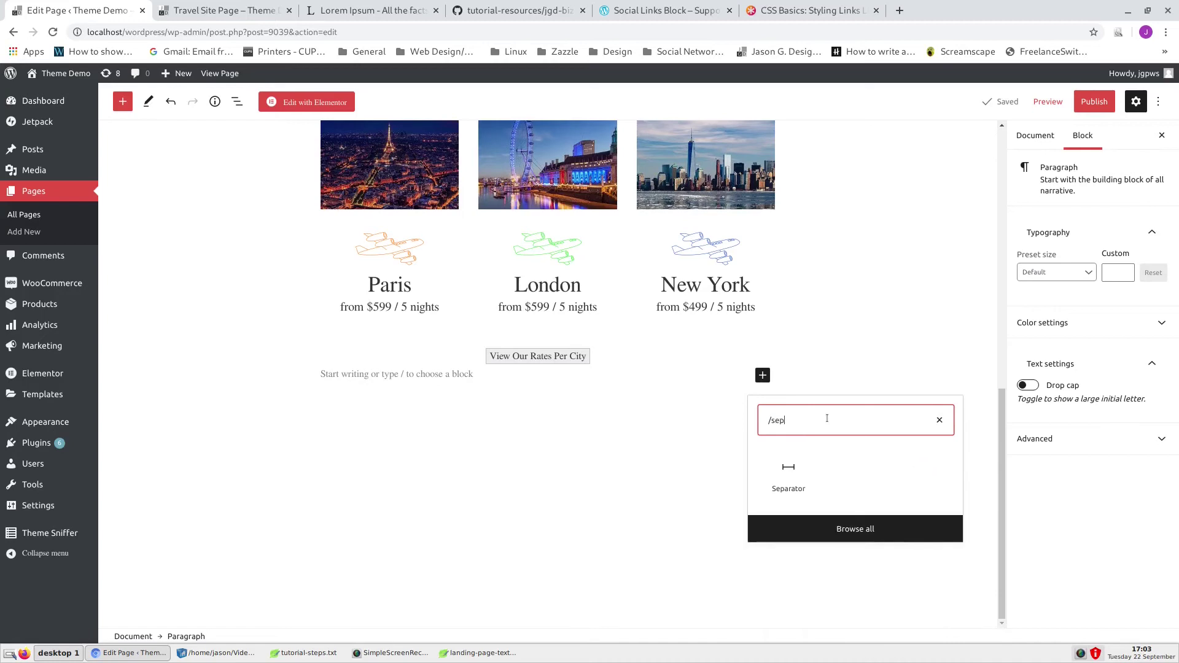
click(792, 470)
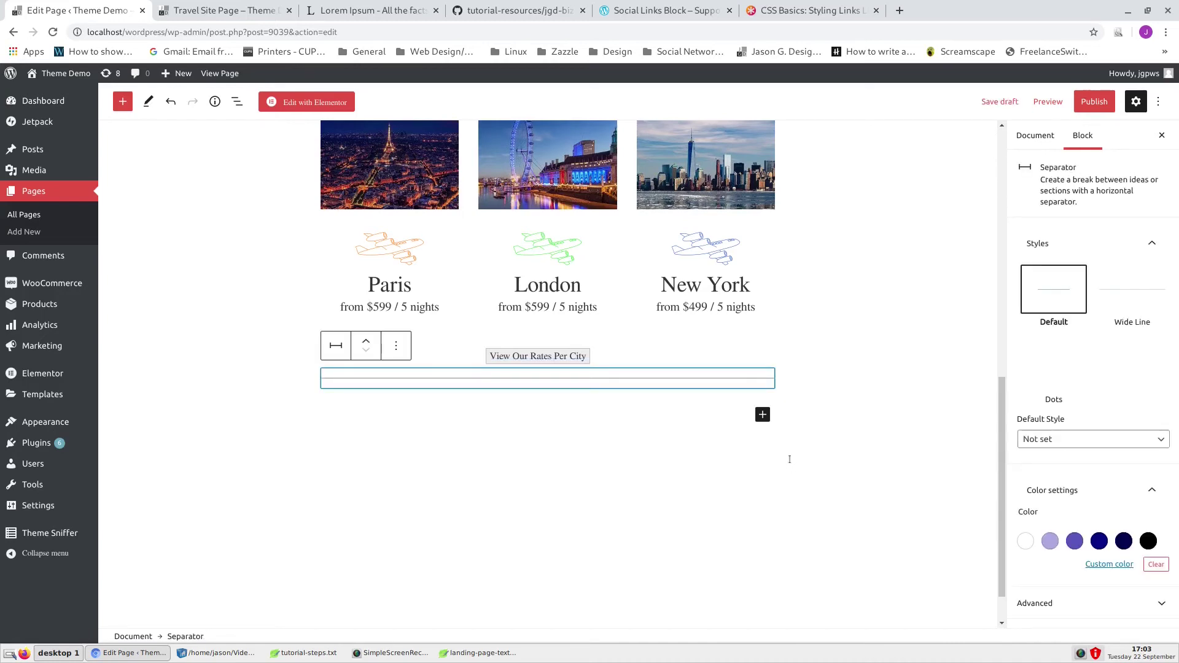
click(1059, 296)
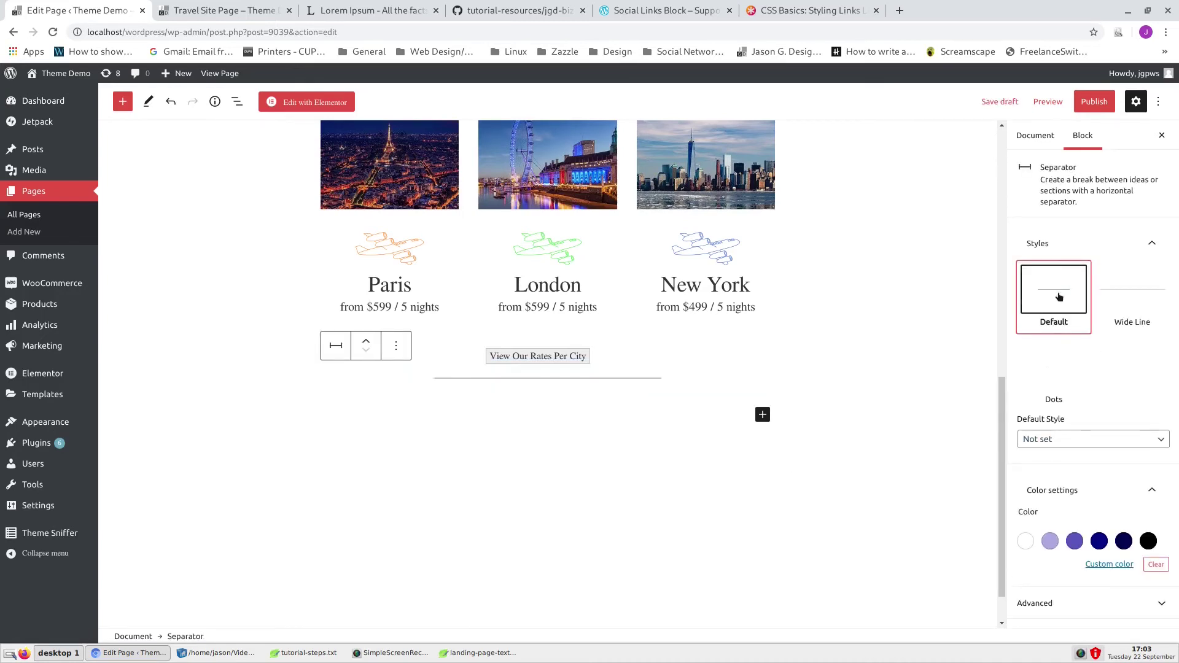
click(799, 393)
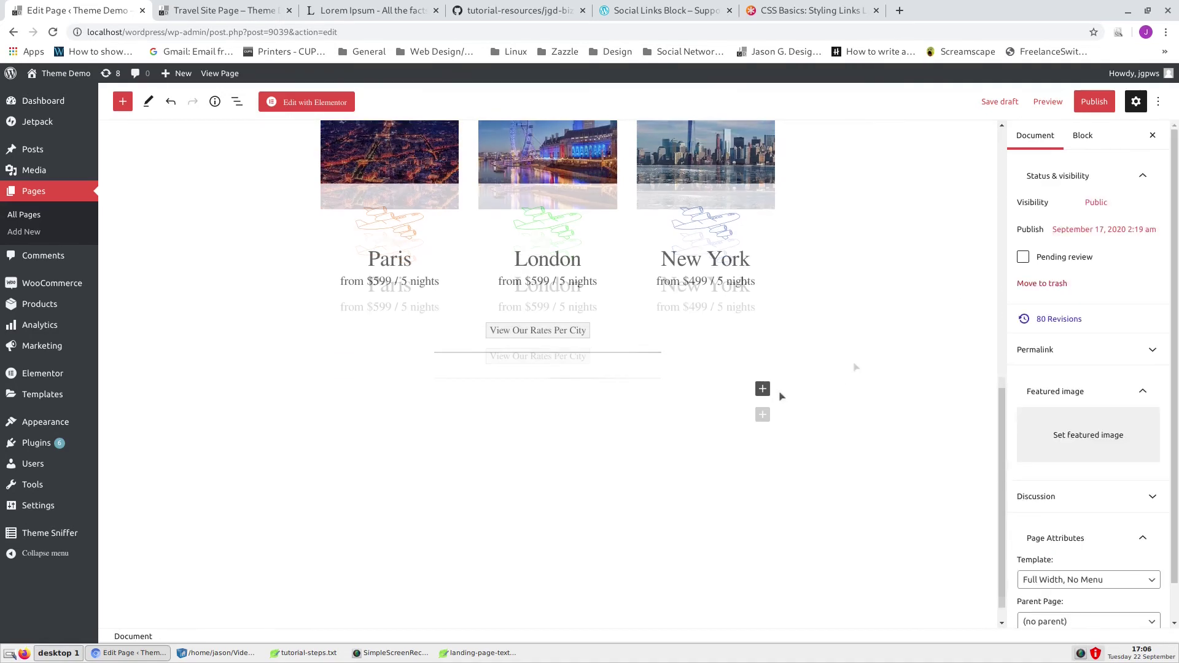
Add a heading reading "About Travel Agency" below the separator
click(762, 389)
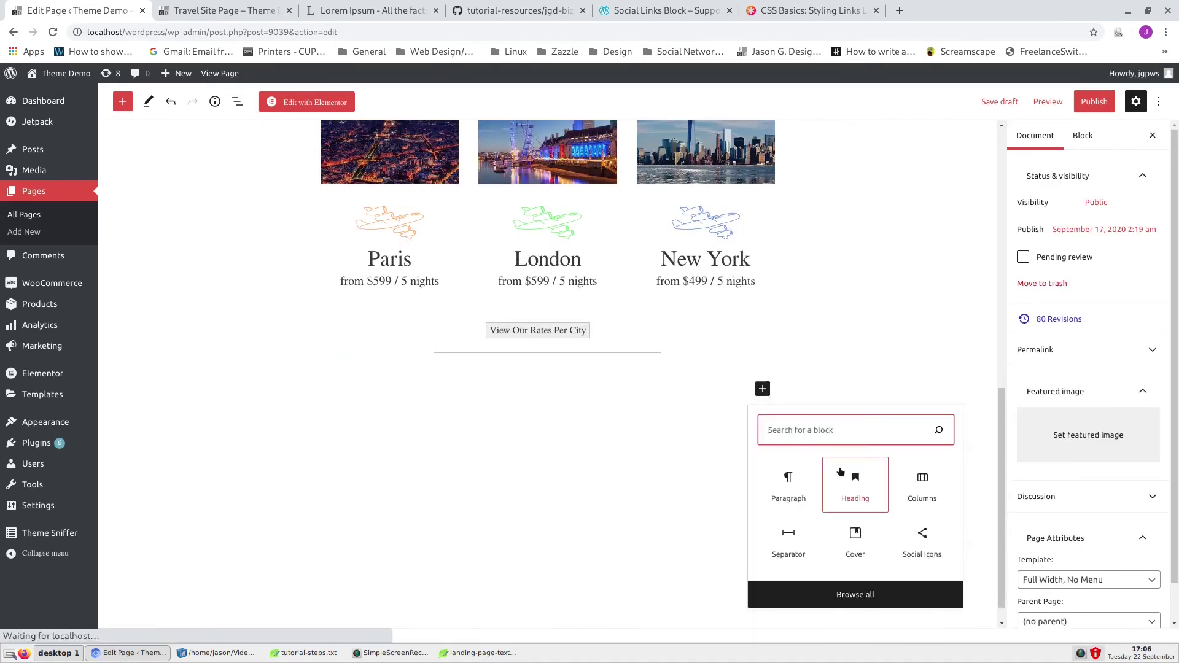
click(856, 479)
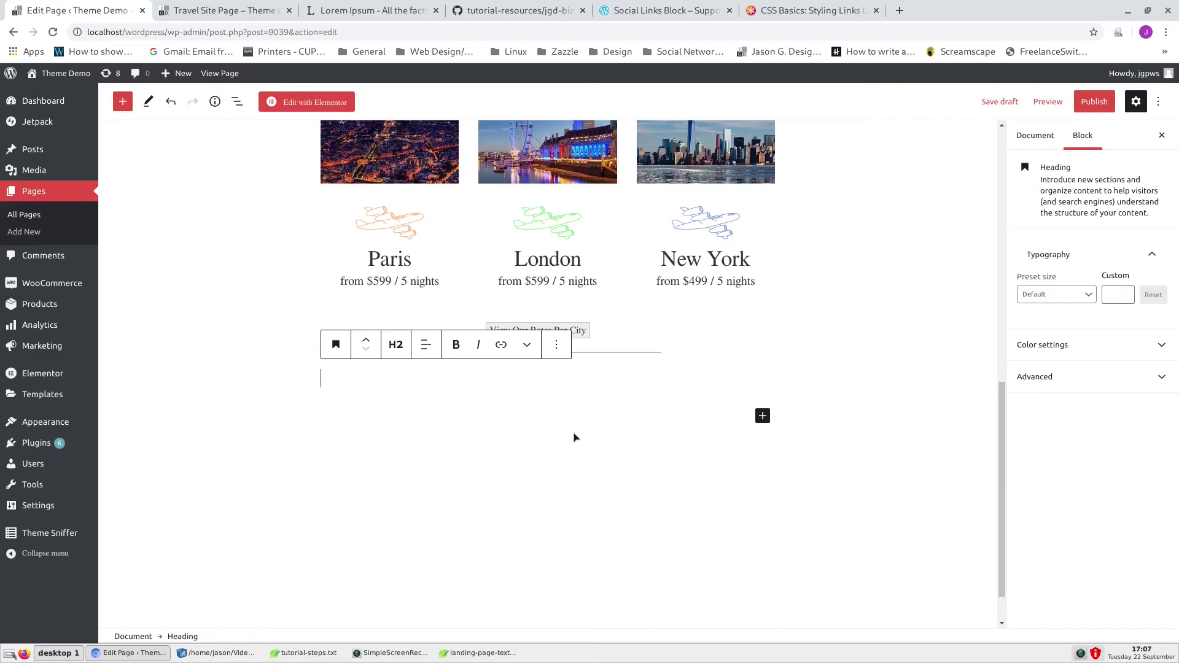
text(Ab)
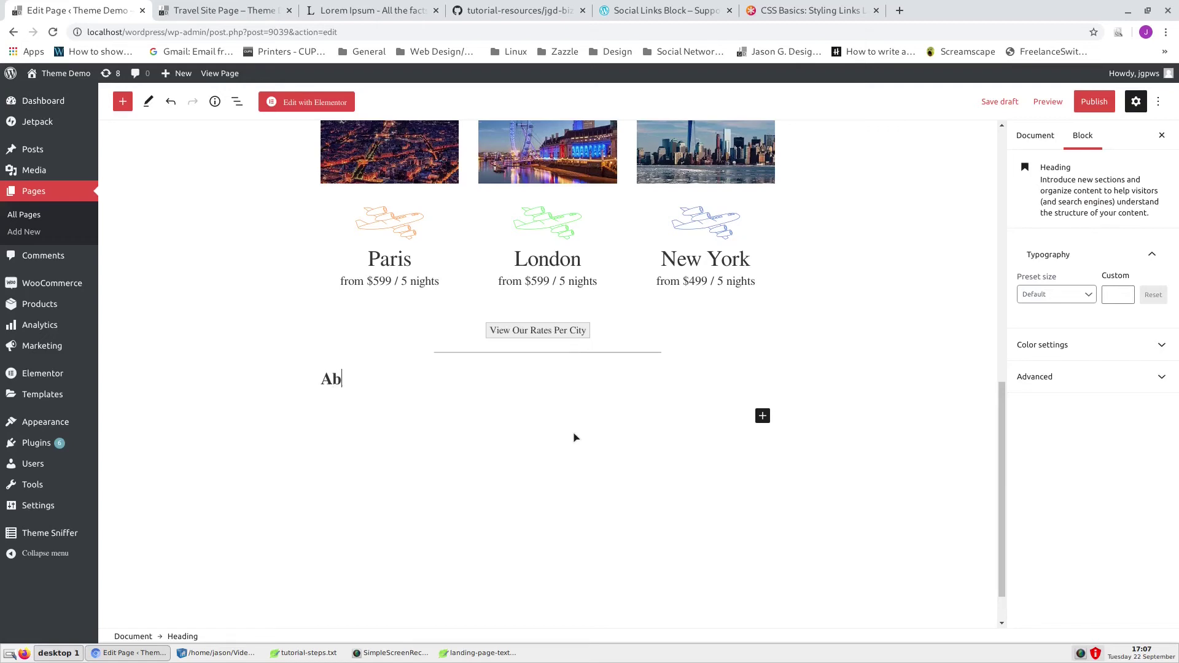
text(out Travel Agency)
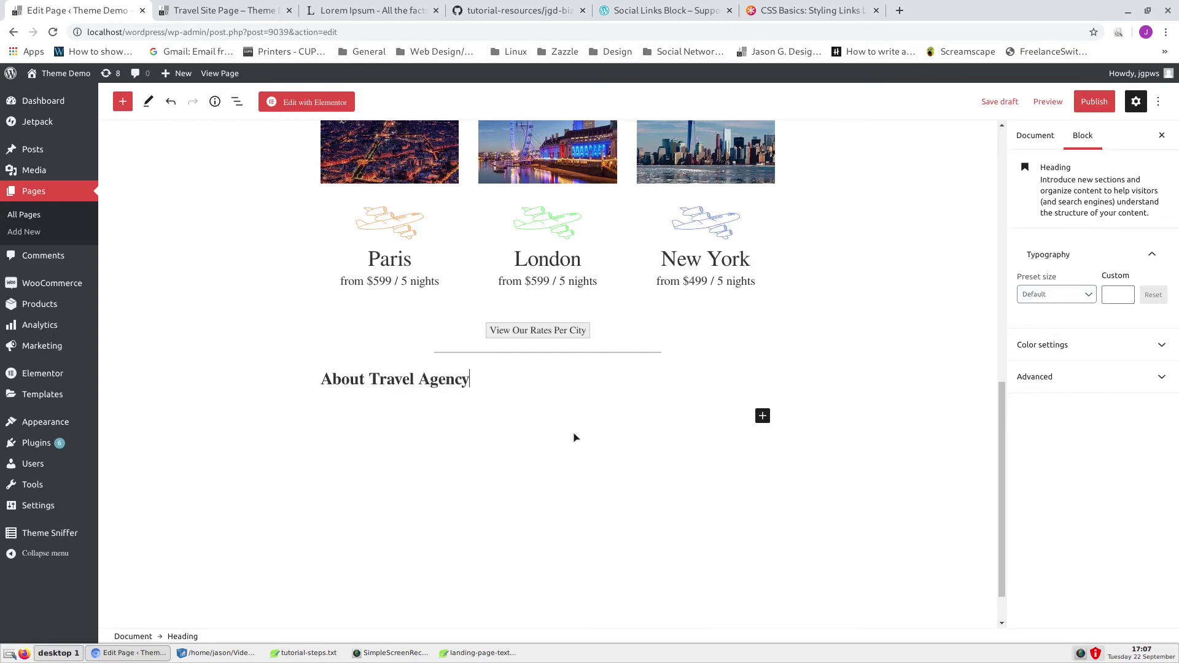
click(855, 422)
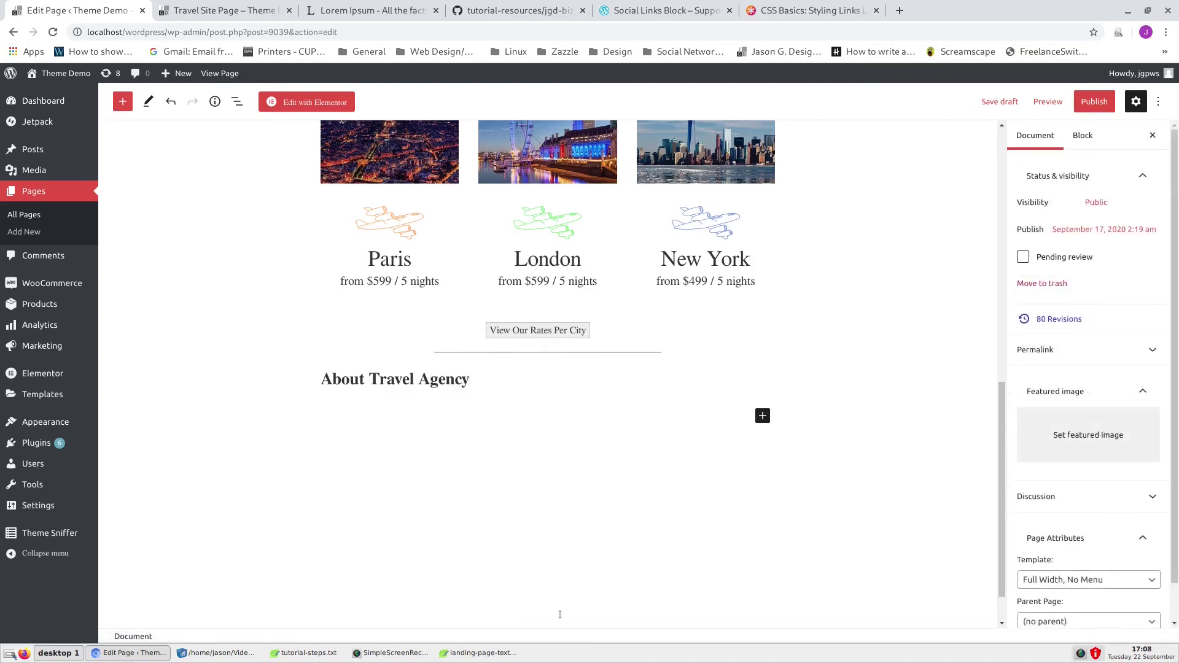
Copy the two-line agency description from landing-page-text.txt and paste it as a paragraph under the "About Travel Agency" heading
click(481, 654)
scroll(614, 529, down, 2)
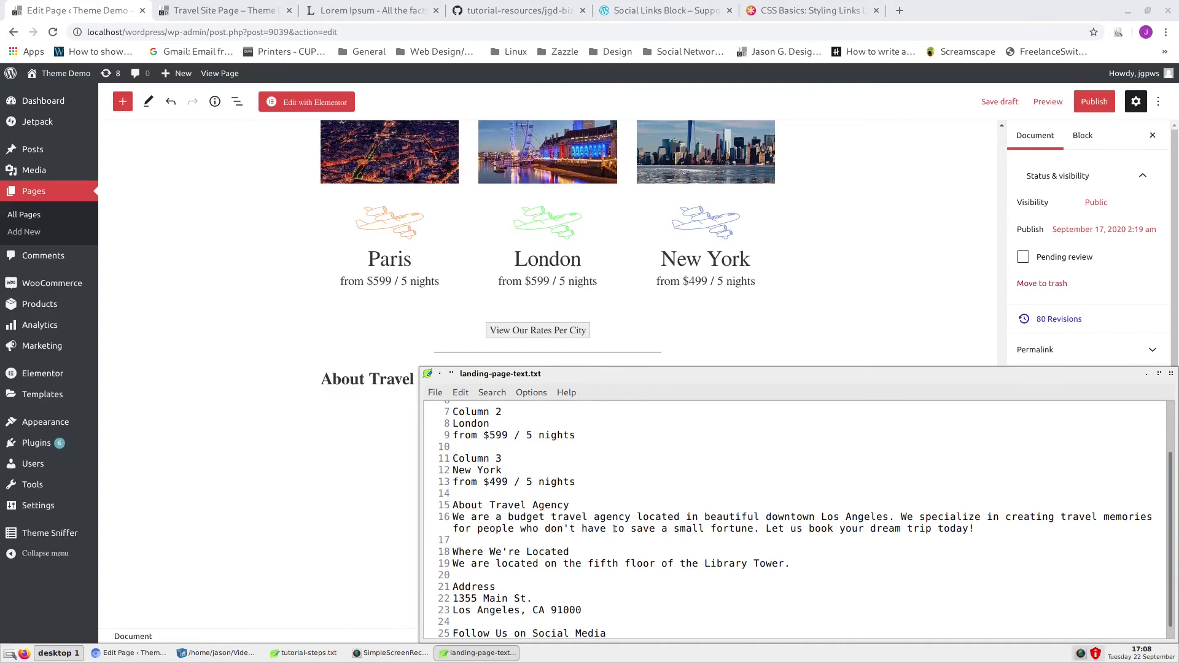
drag(454, 518, 984, 532)
key(ctrl+c)
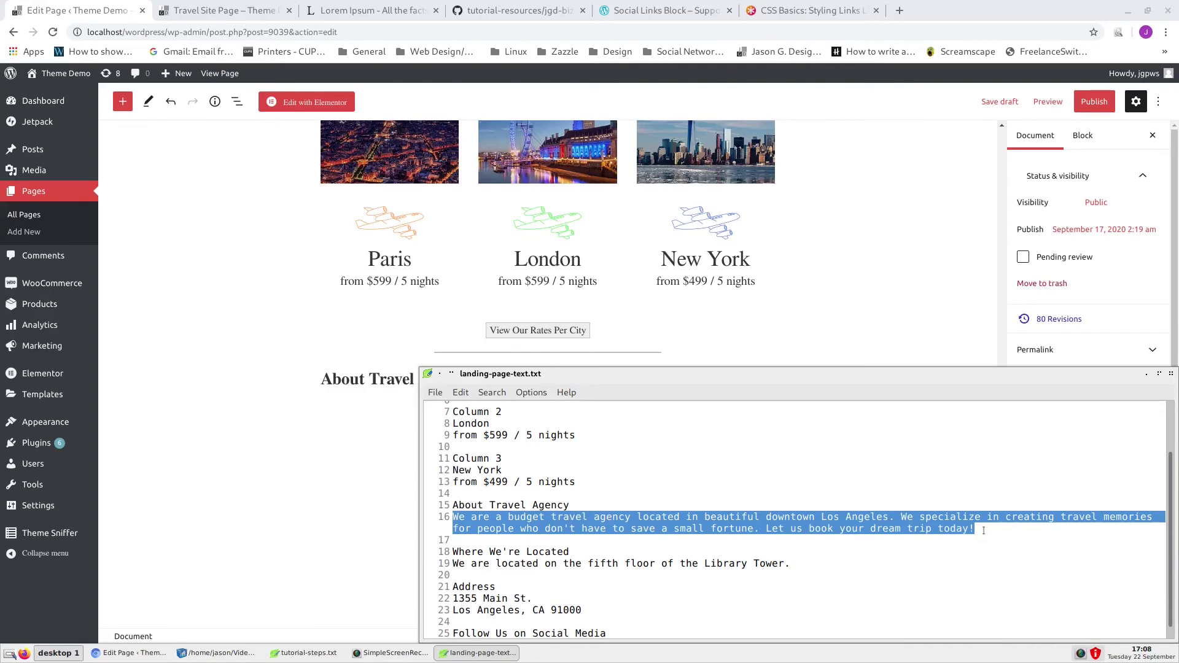
click(371, 447)
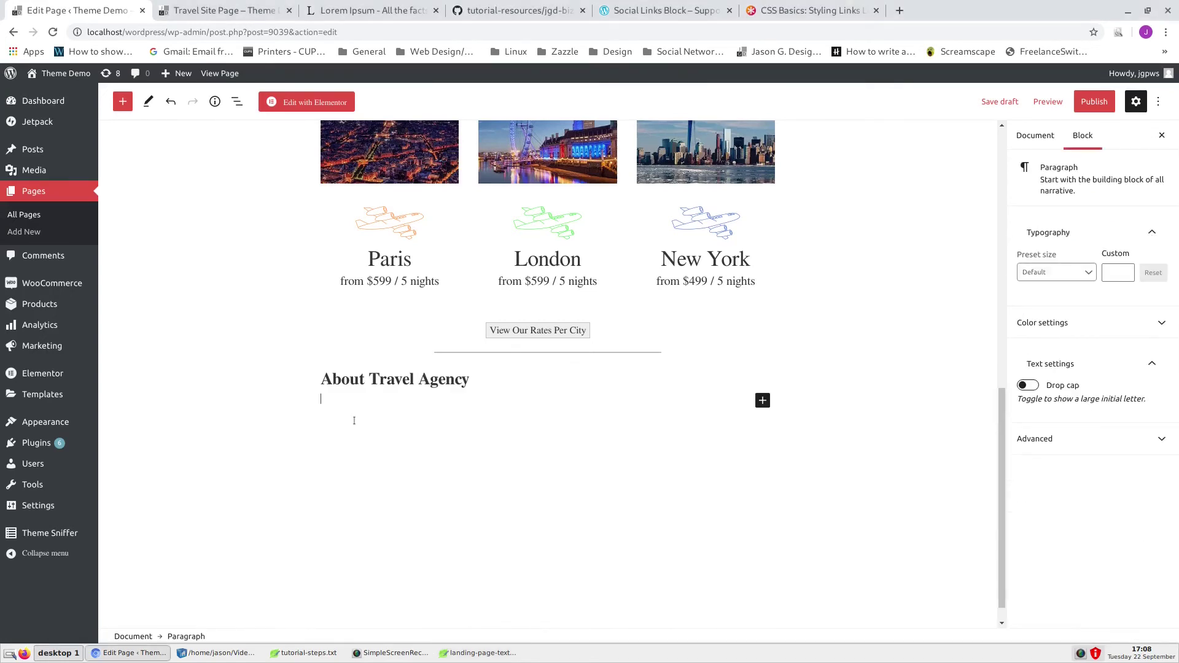
key(ctrl+v)
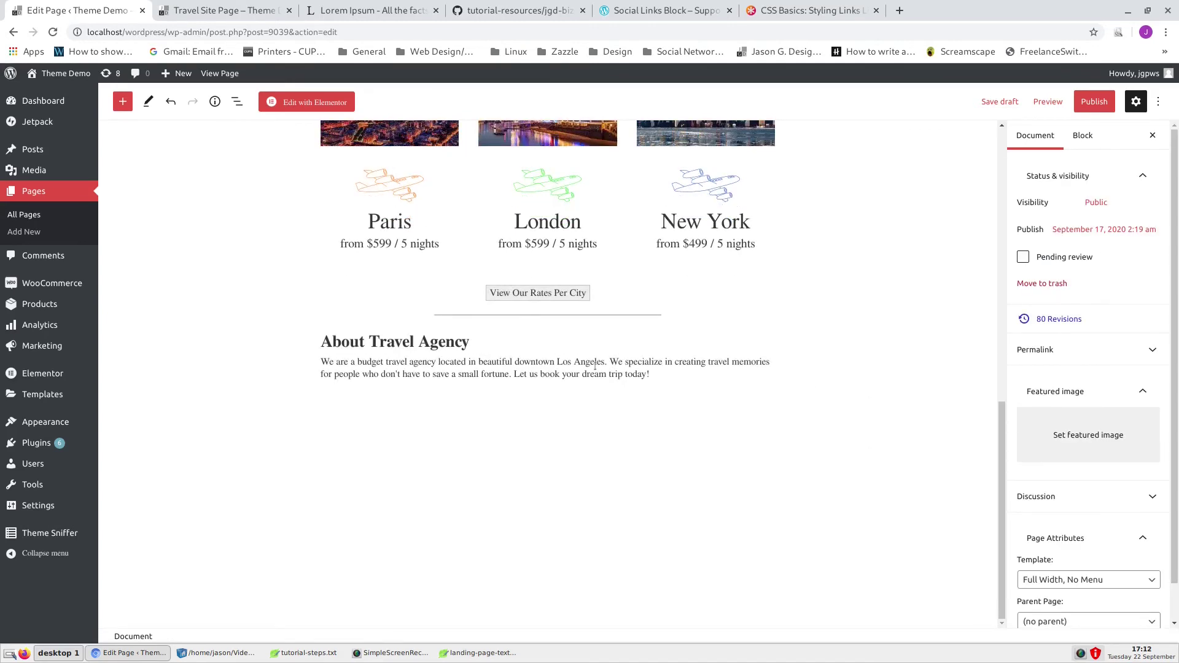
Insert a heading reading "Where We're Located" after the agency description paragraph
click(547, 367)
click(527, 334)
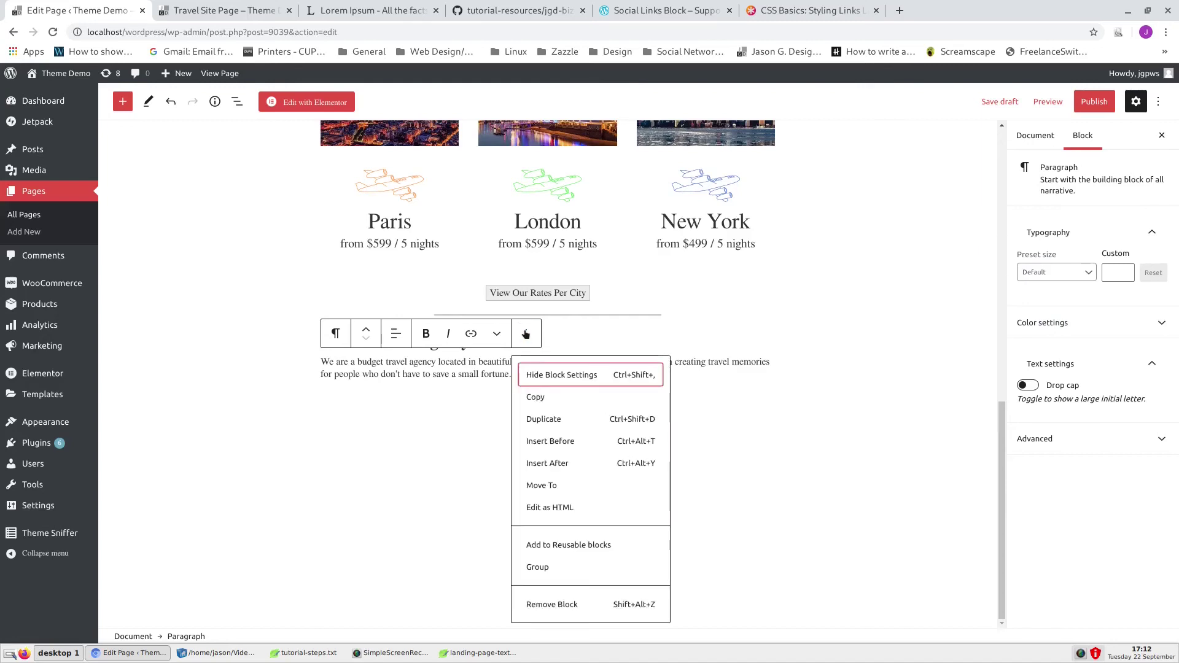
click(551, 463)
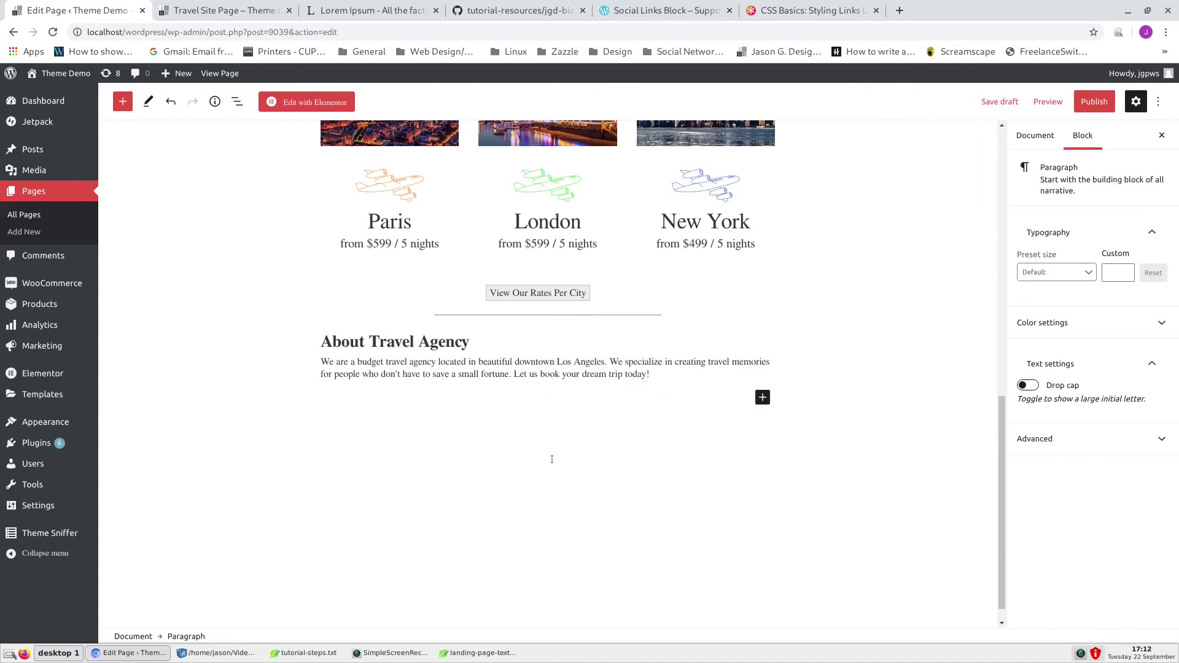
text(/head)
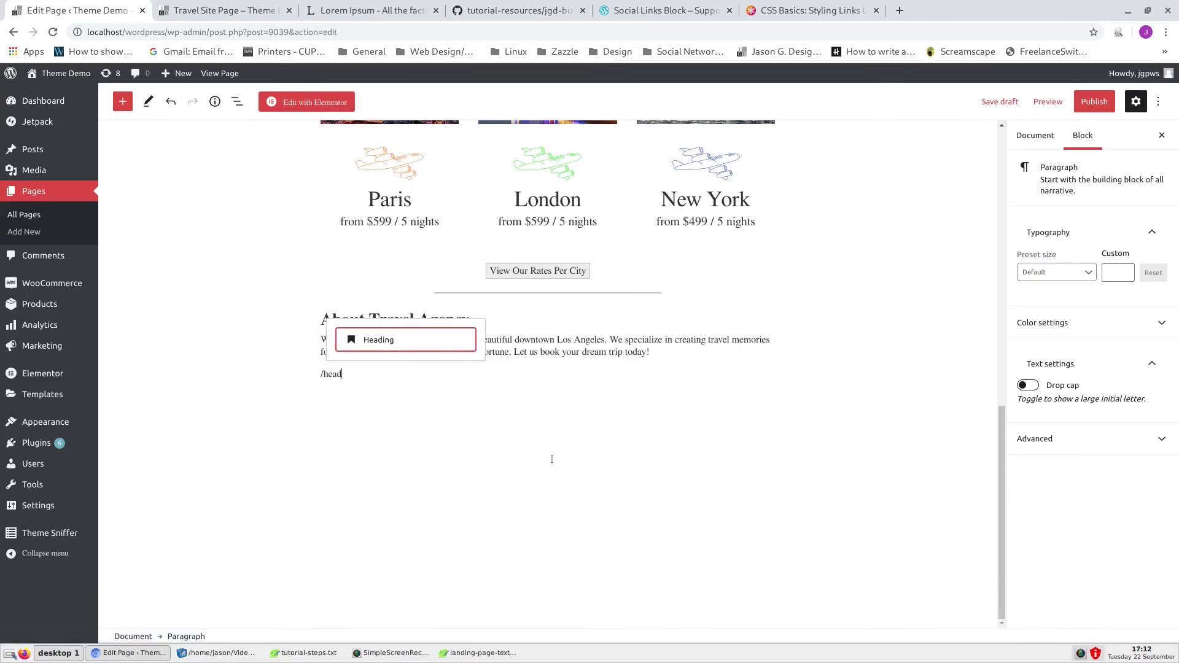
key(Return)
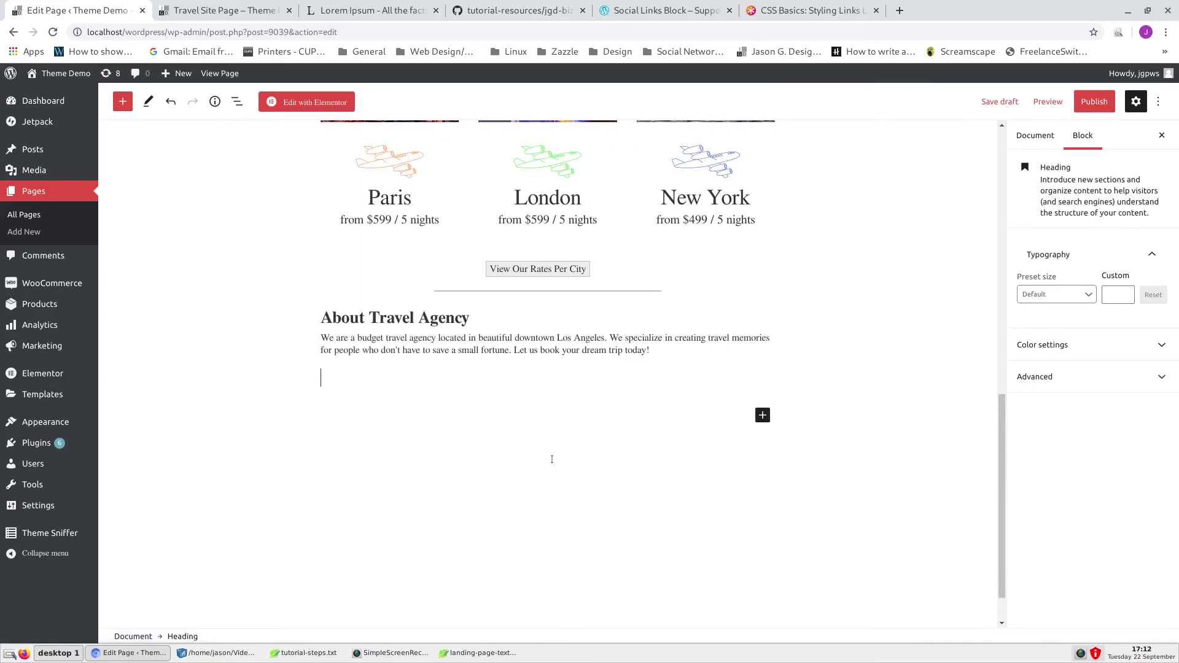
text(Where We're Located)
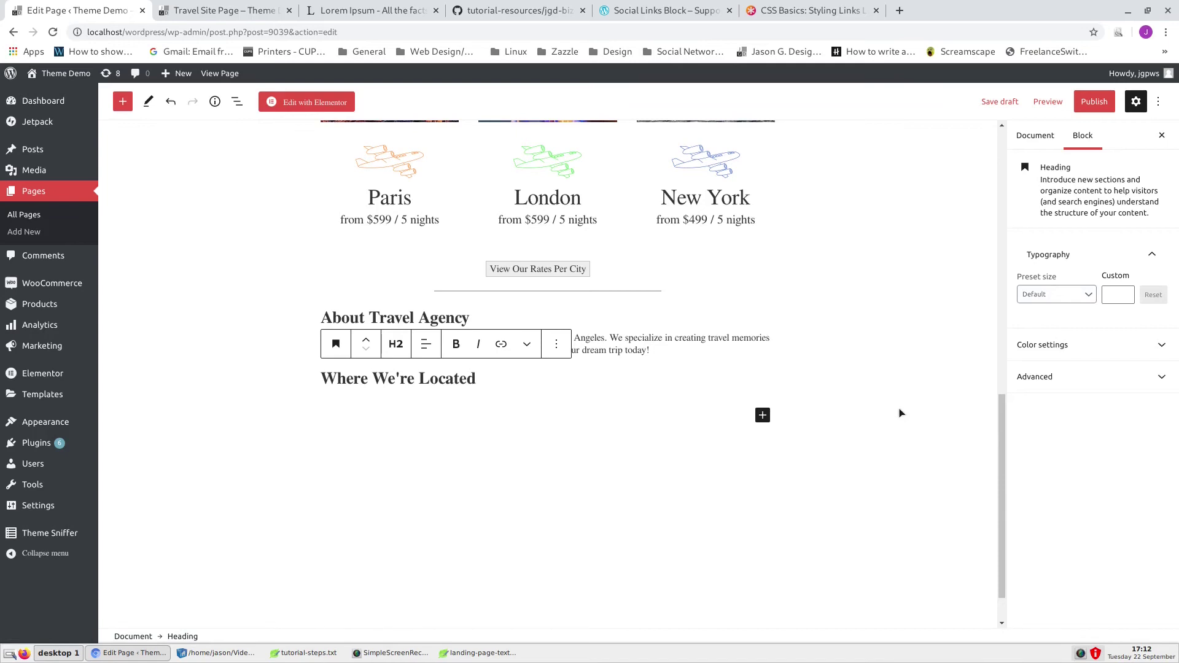
click(901, 412)
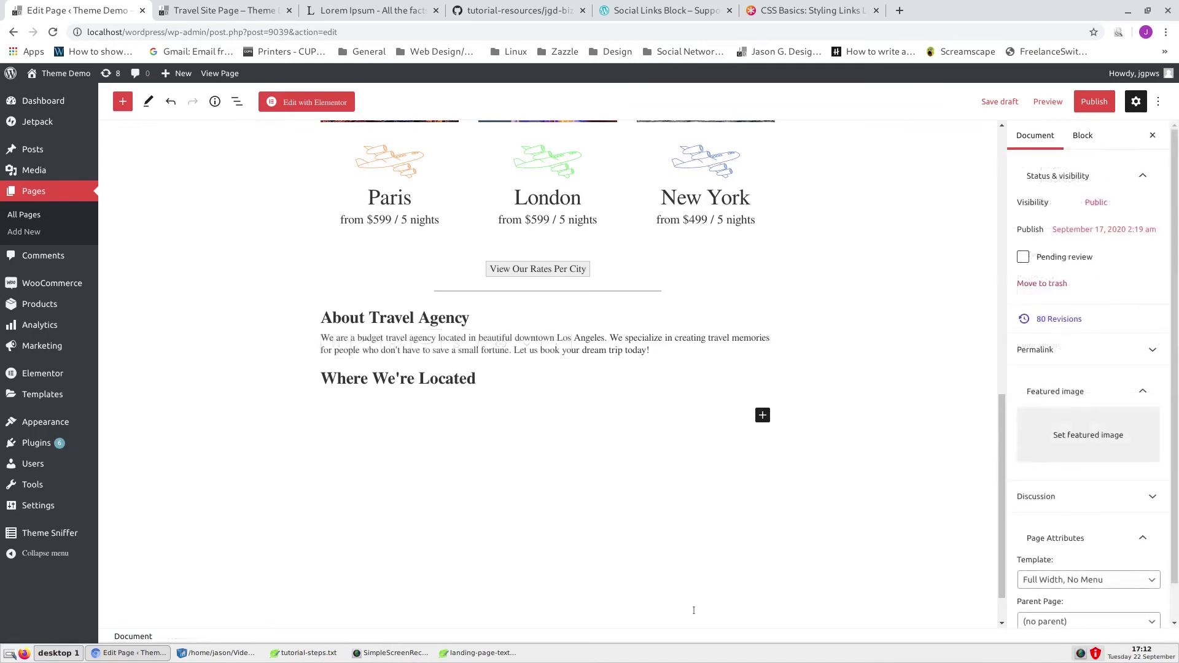
Copy the Library Tower location sentence from landing-page-text.txt and paste it as a paragraph under the "Where We're Located" heading
click(457, 653)
drag(454, 564, 807, 558)
key(ctrl+c)
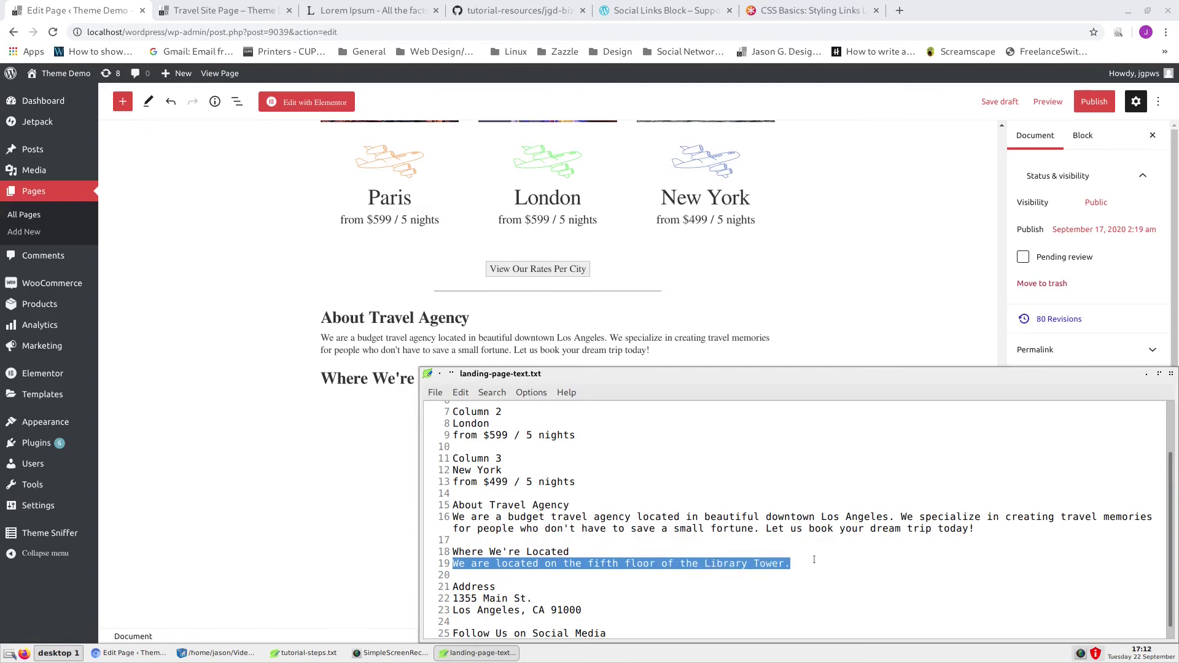
click(373, 415)
key(ctrl+v)
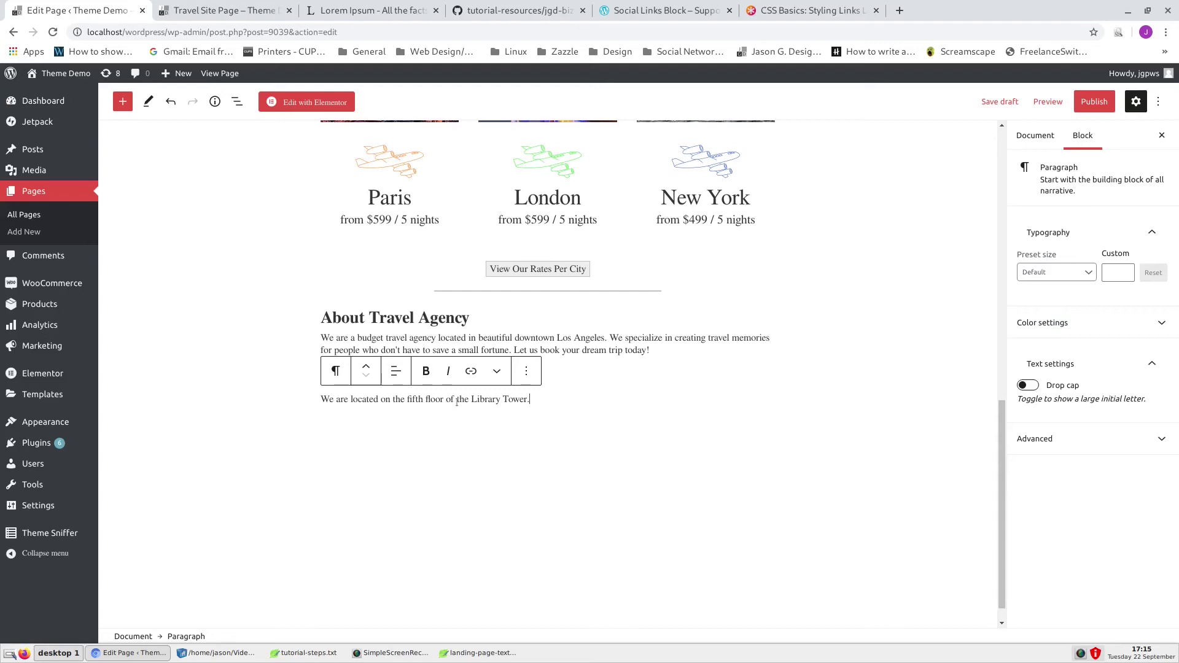
Insert a Columns block with the 50 / 50 layout after the location paragraph
click(527, 371)
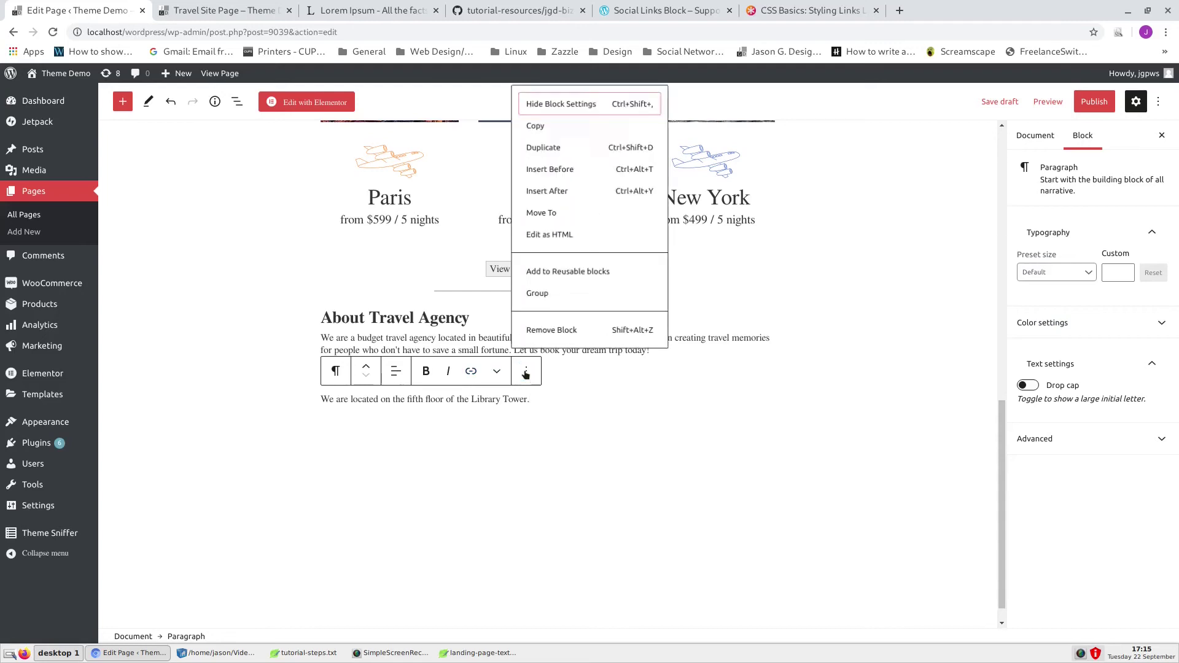
click(553, 189)
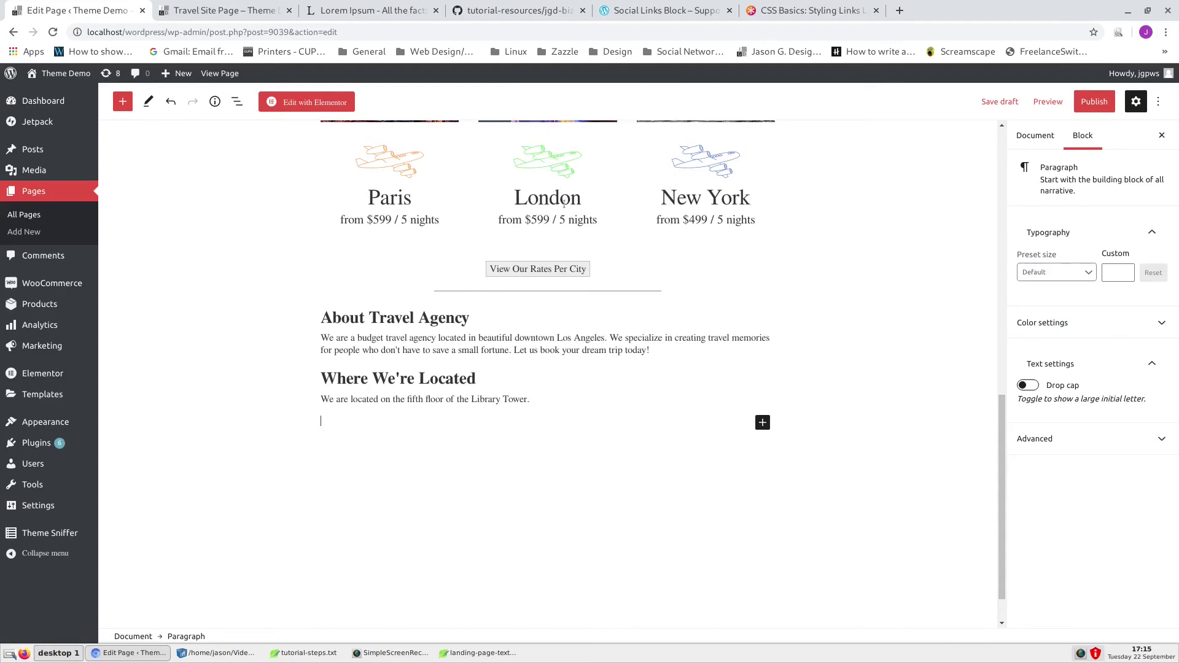
click(762, 424)
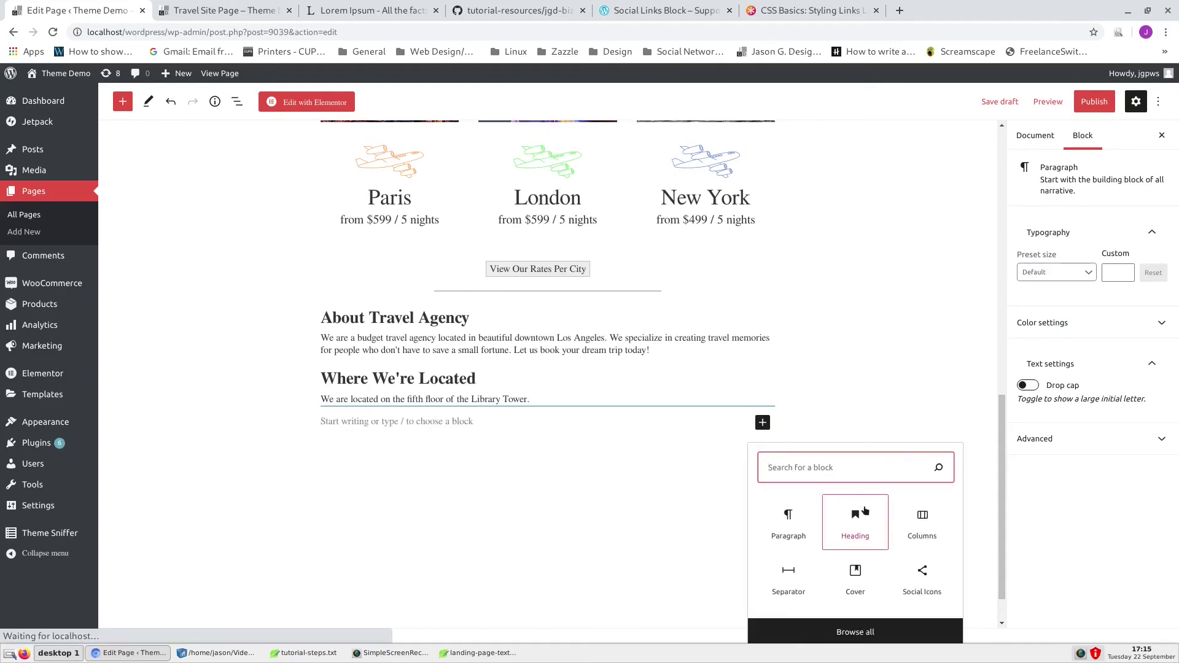
click(920, 521)
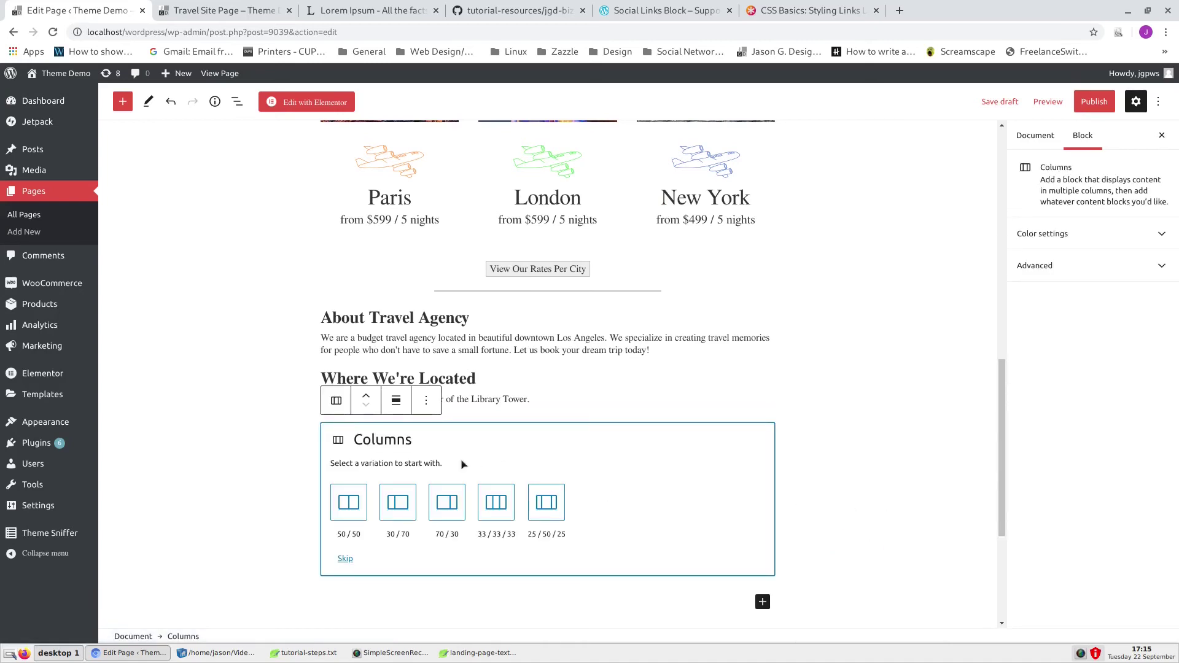
click(350, 503)
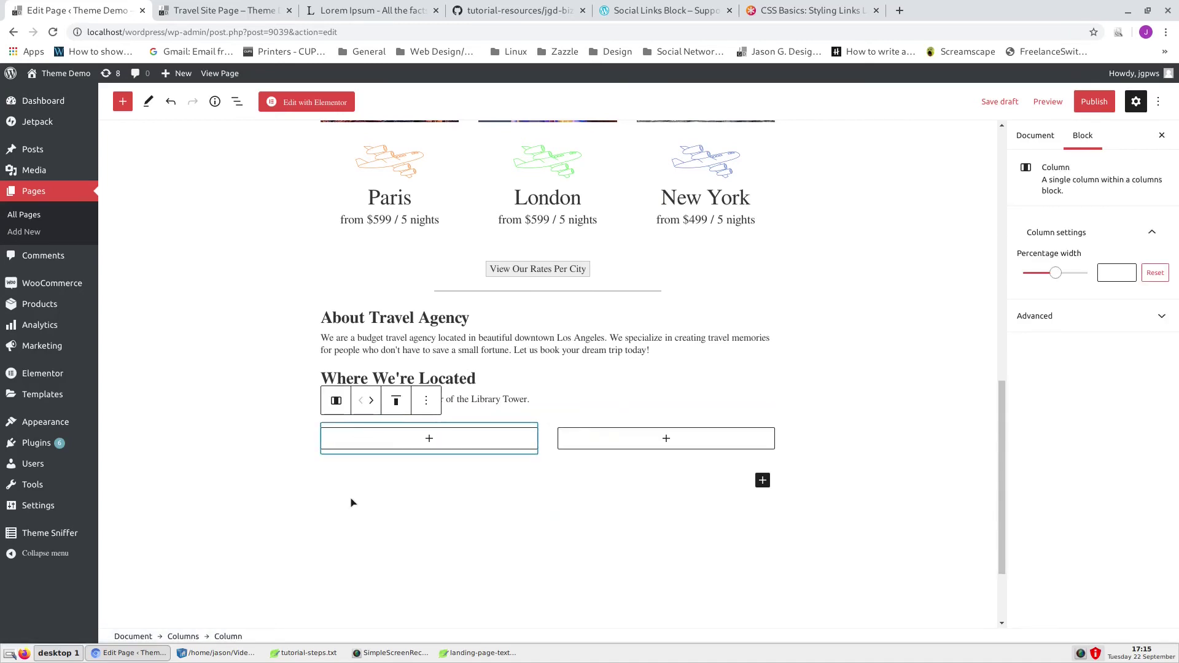
click(883, 483)
Add an H3 heading reading "Address" in the first column of the 50 / 50 Columns block
click(428, 438)
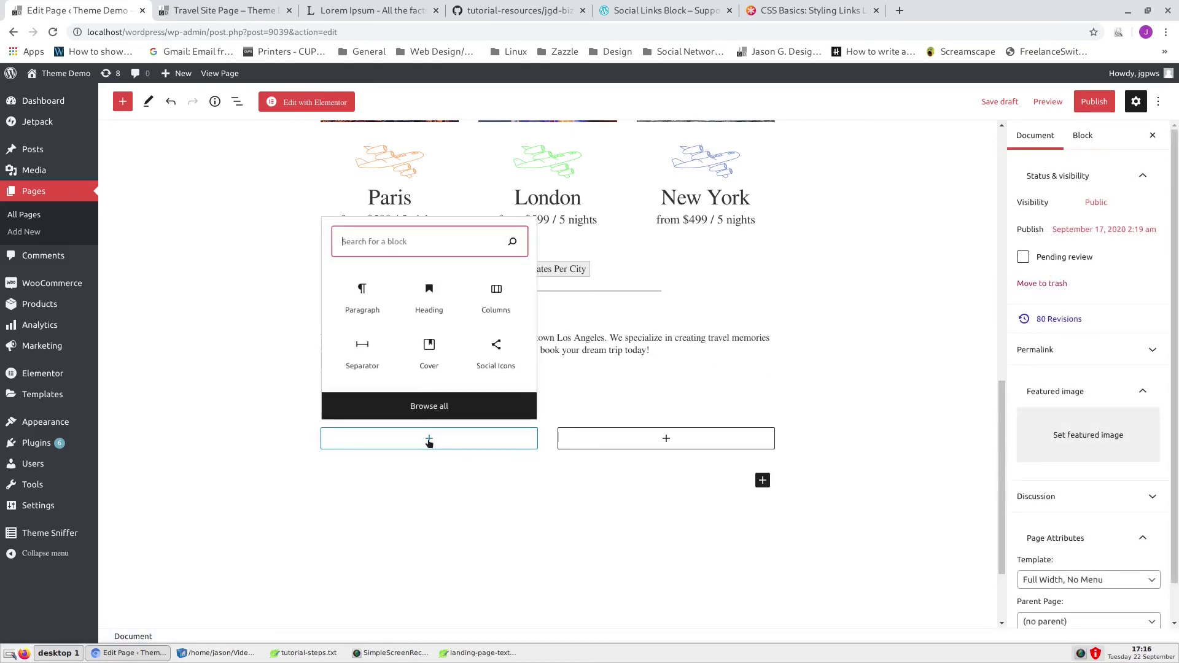
click(429, 295)
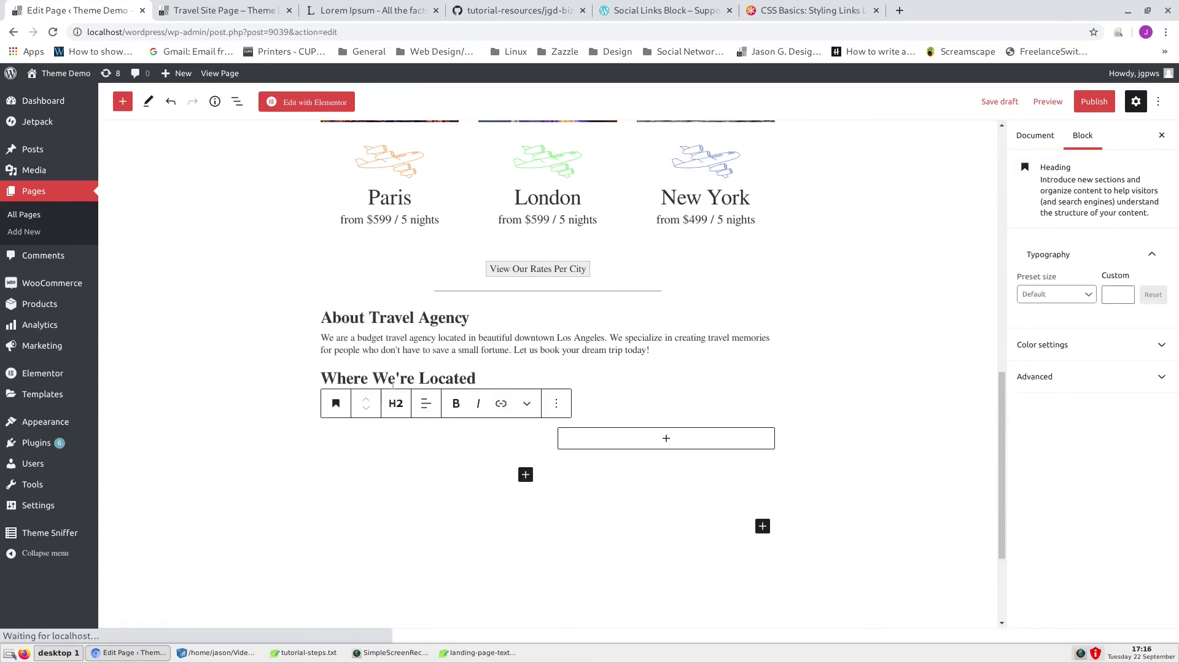
click(396, 404)
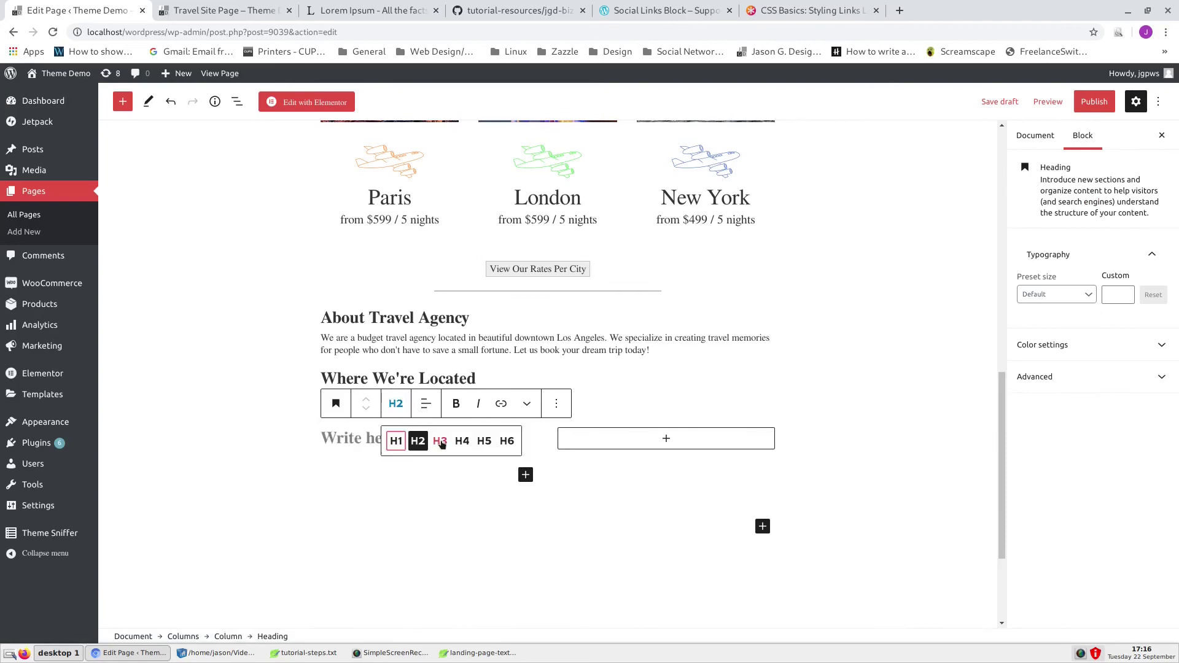
click(440, 441)
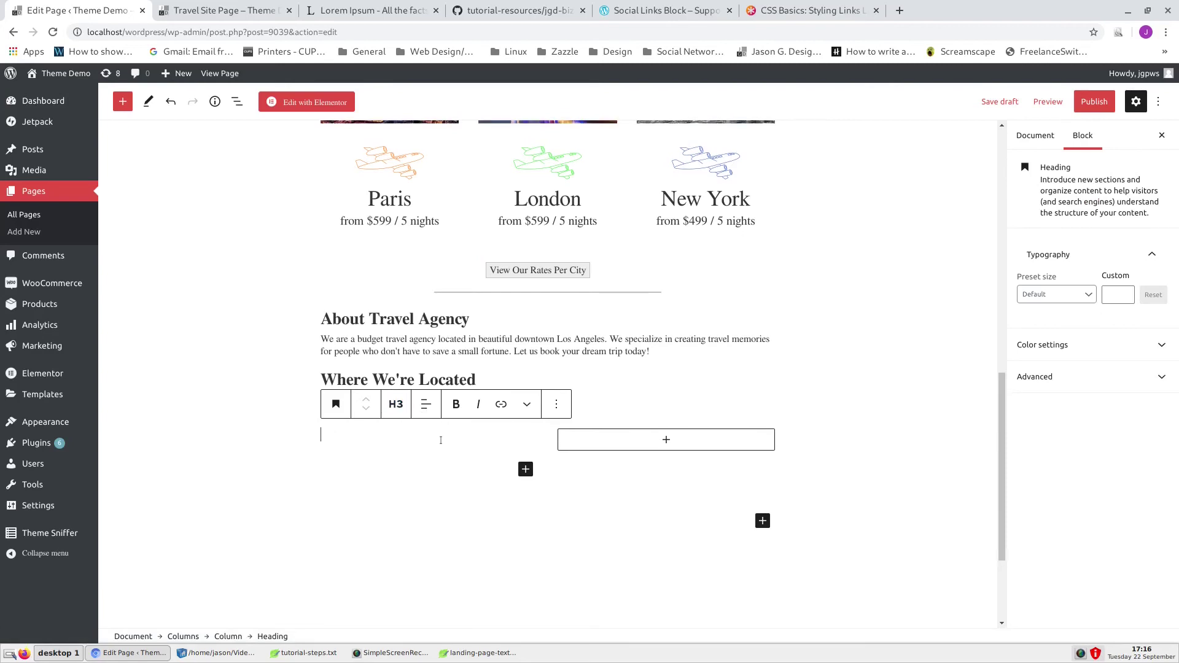
text(Address)
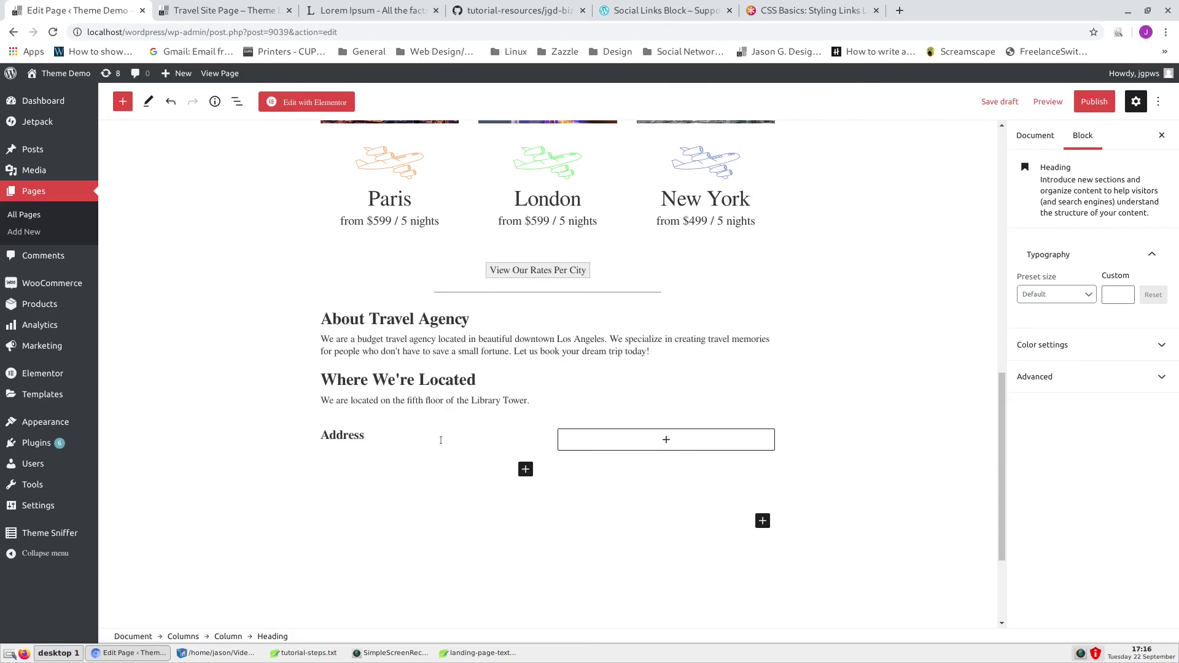
click(944, 394)
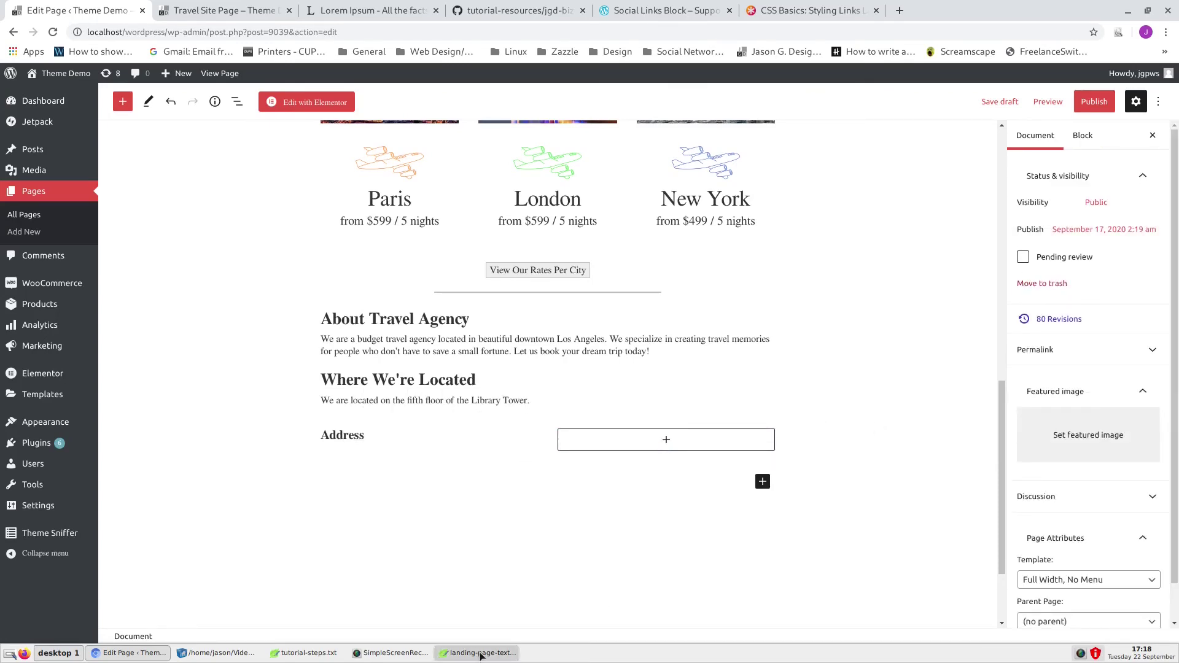
Copy the two-line street address from landing-page-text.txt and paste it as a paragraph under the Address heading
click(482, 655)
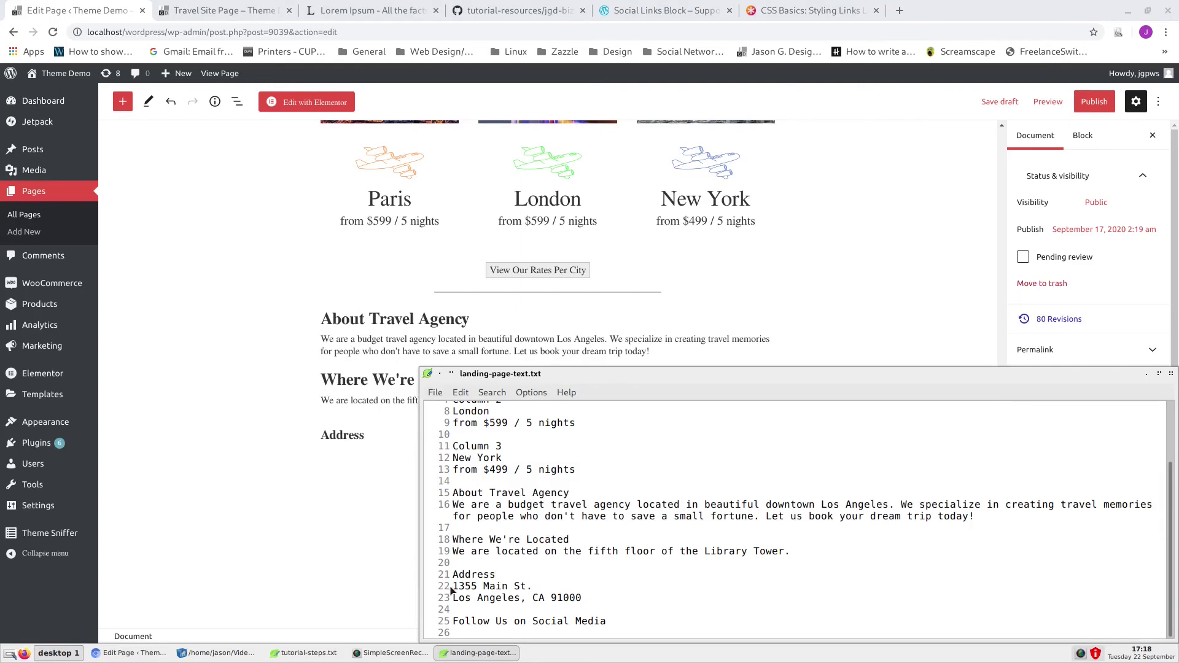
drag(452, 587, 587, 598)
key(ctrl+c)
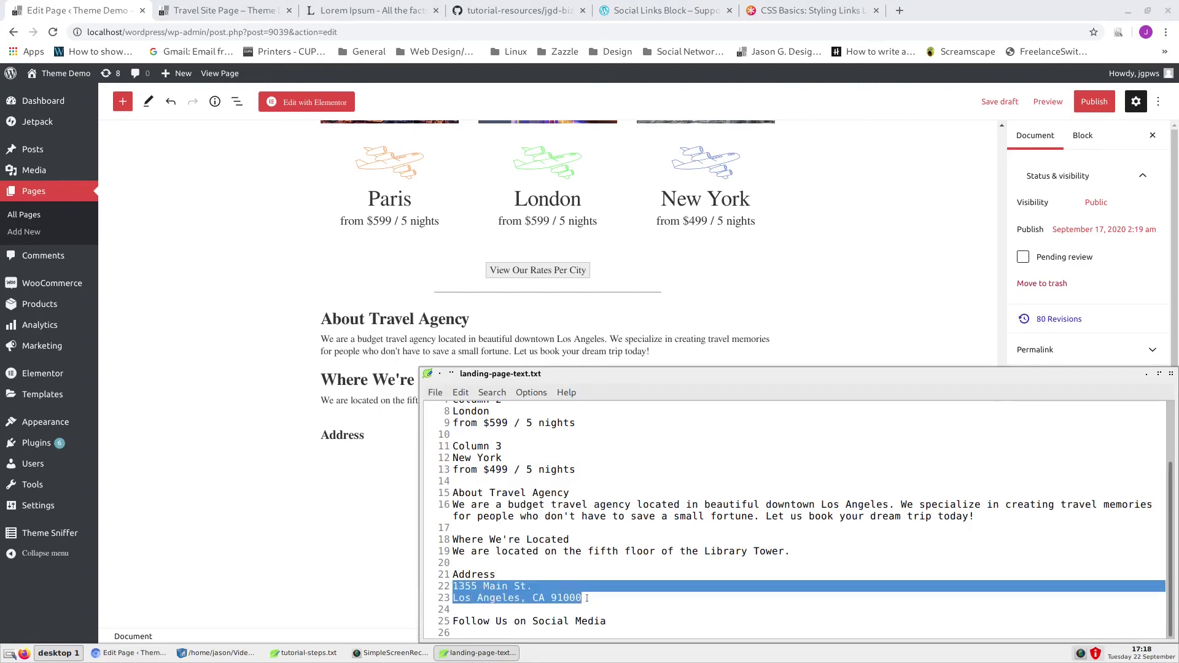
click(343, 468)
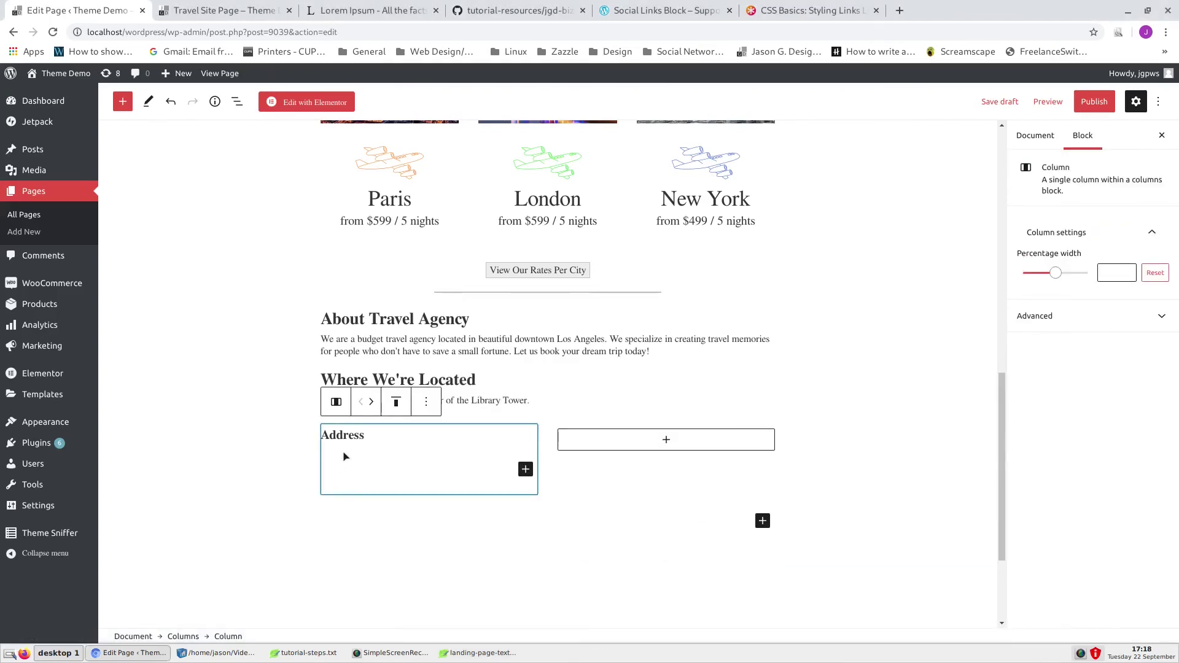
click(355, 470)
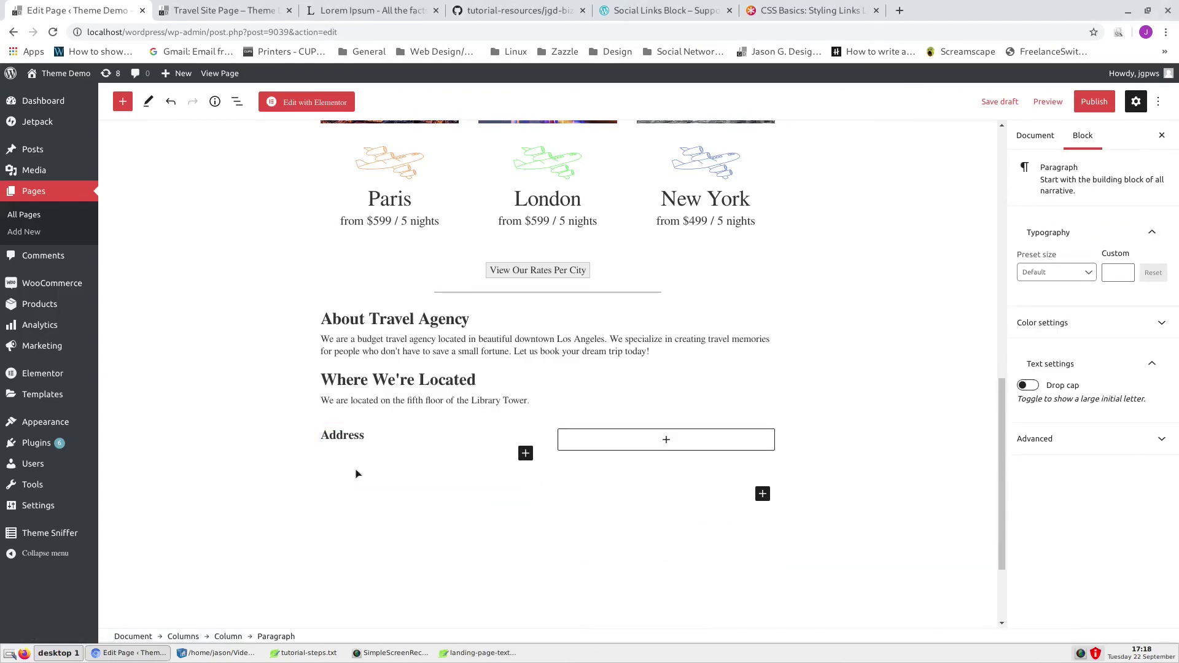
key(ctrl+v)
click(865, 438)
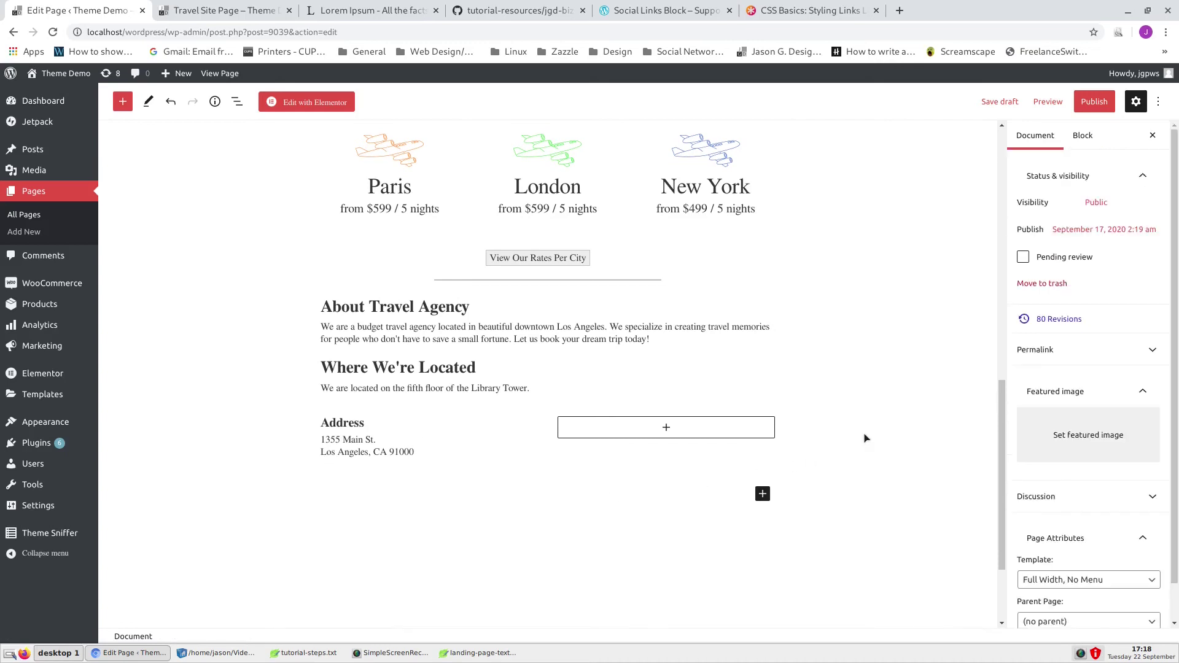
Add an H3 heading reading "Follow Us on Social Media" in the second column of the 50 / 50 Columns block
click(666, 428)
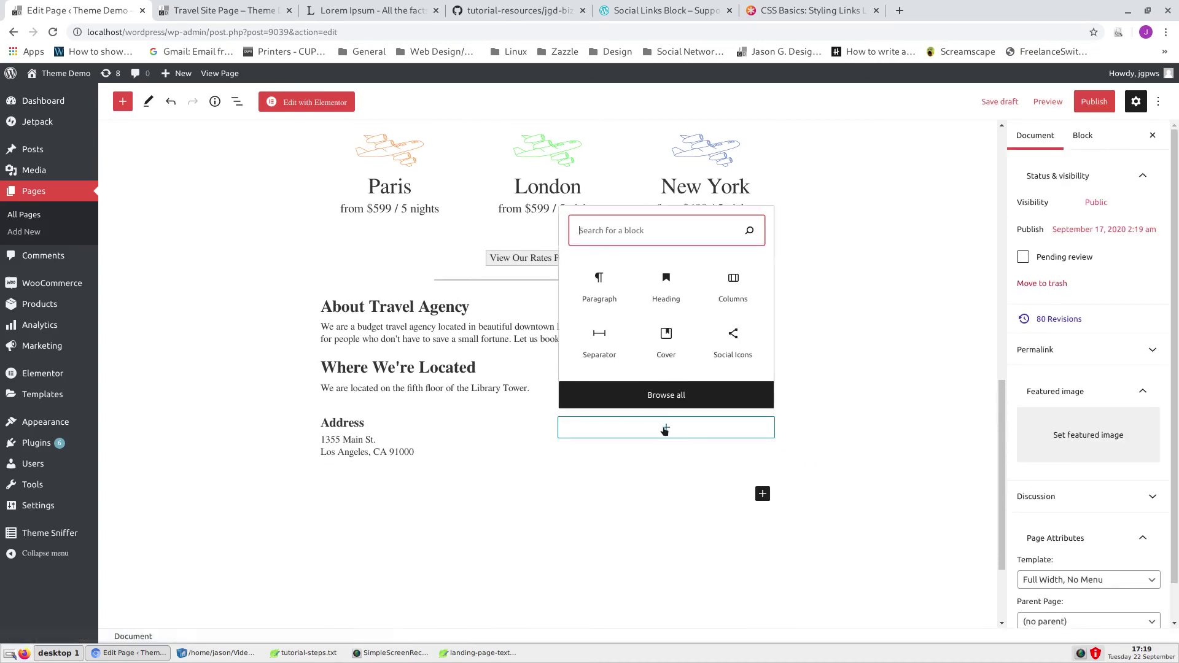
click(665, 287)
click(633, 393)
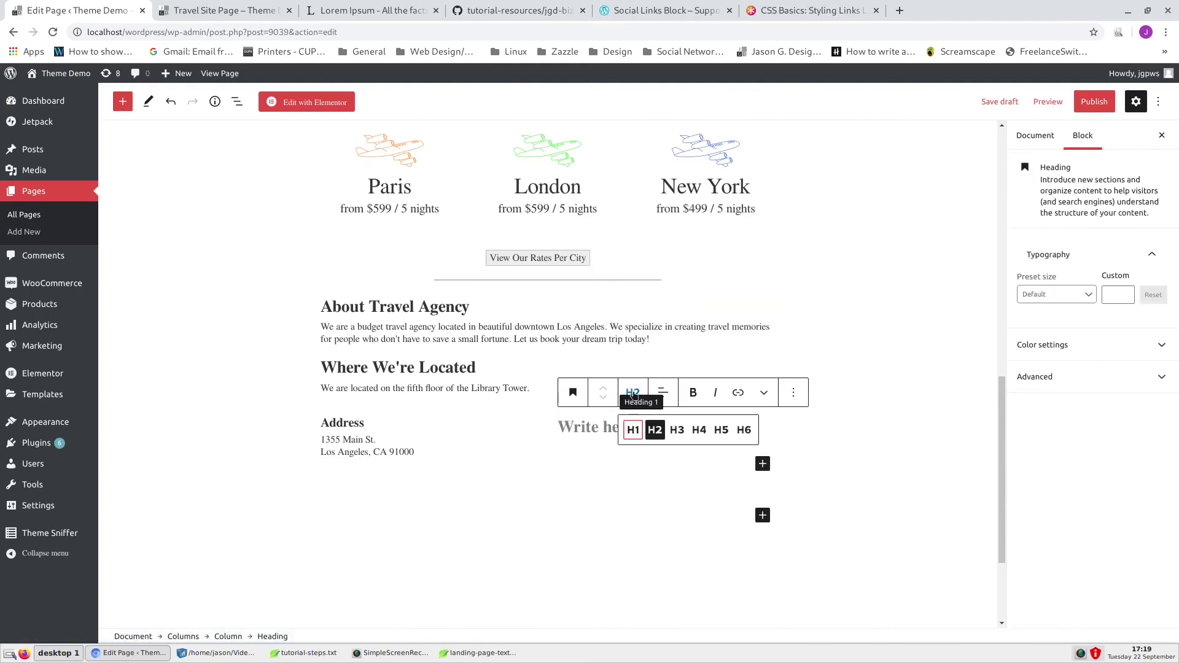
click(676, 431)
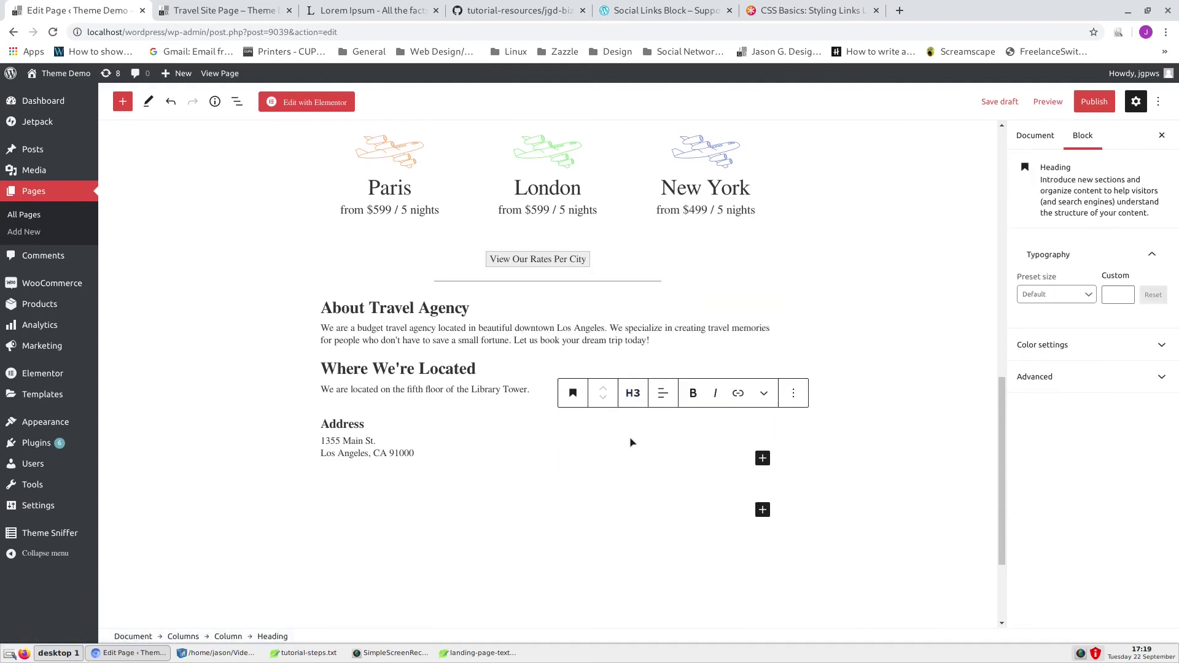
text(Follow Us on Social Media)
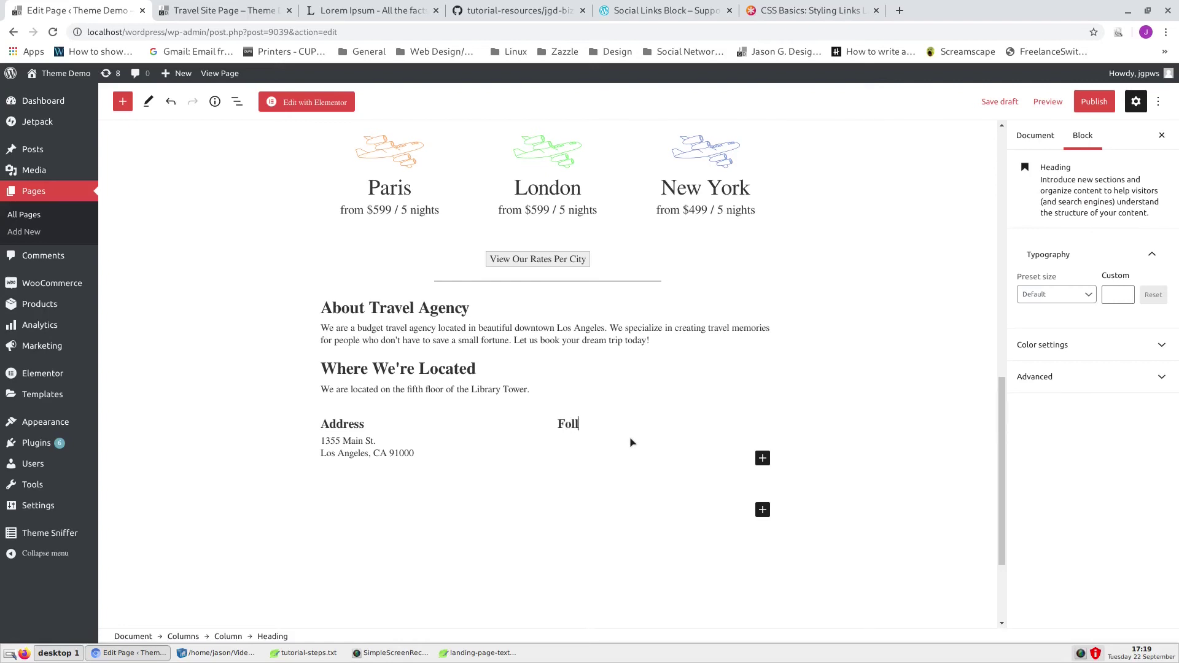
click(886, 418)
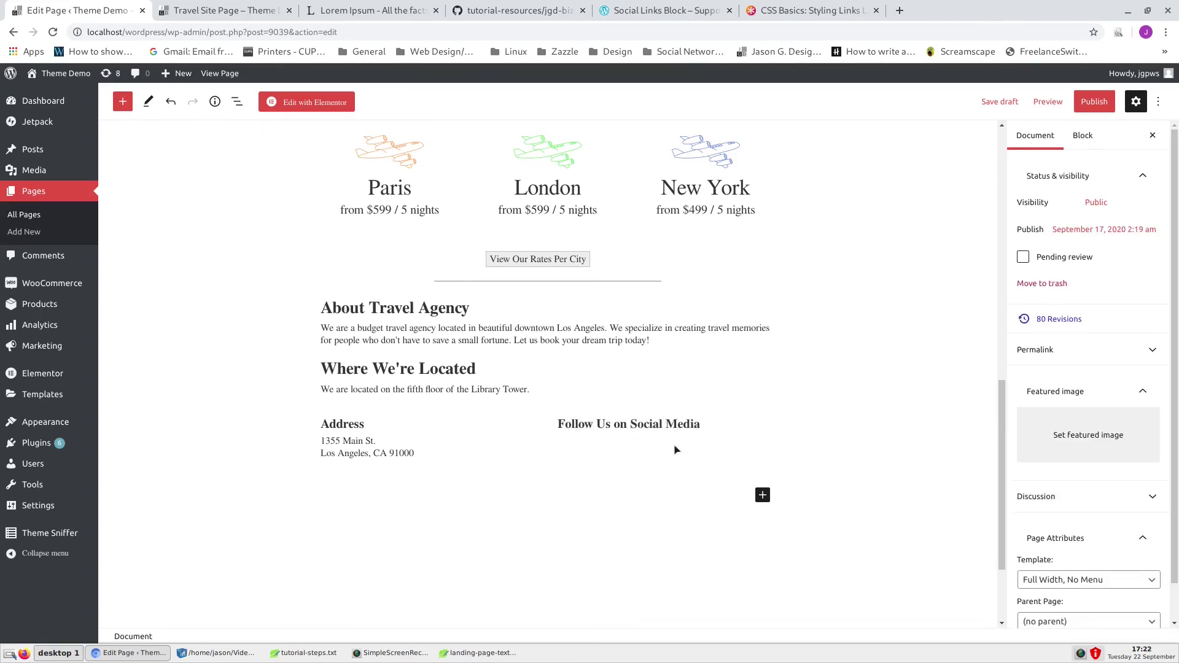
Insert a Social Icons block under the "Follow Us on Social Media" heading
click(675, 450)
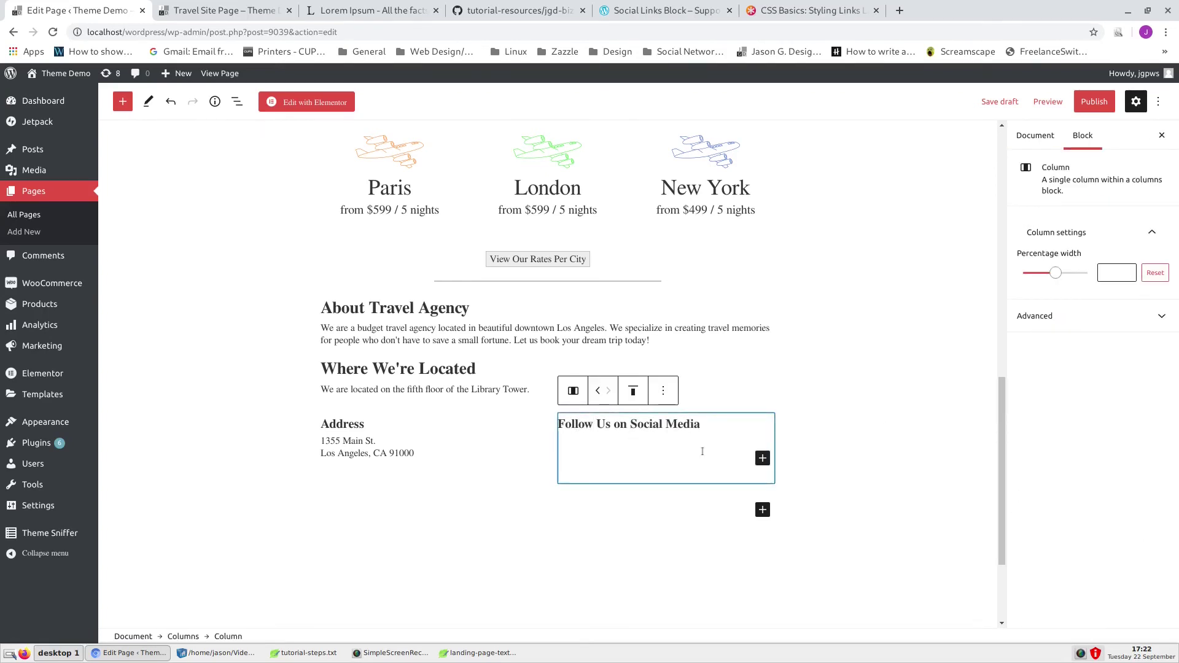
click(763, 459)
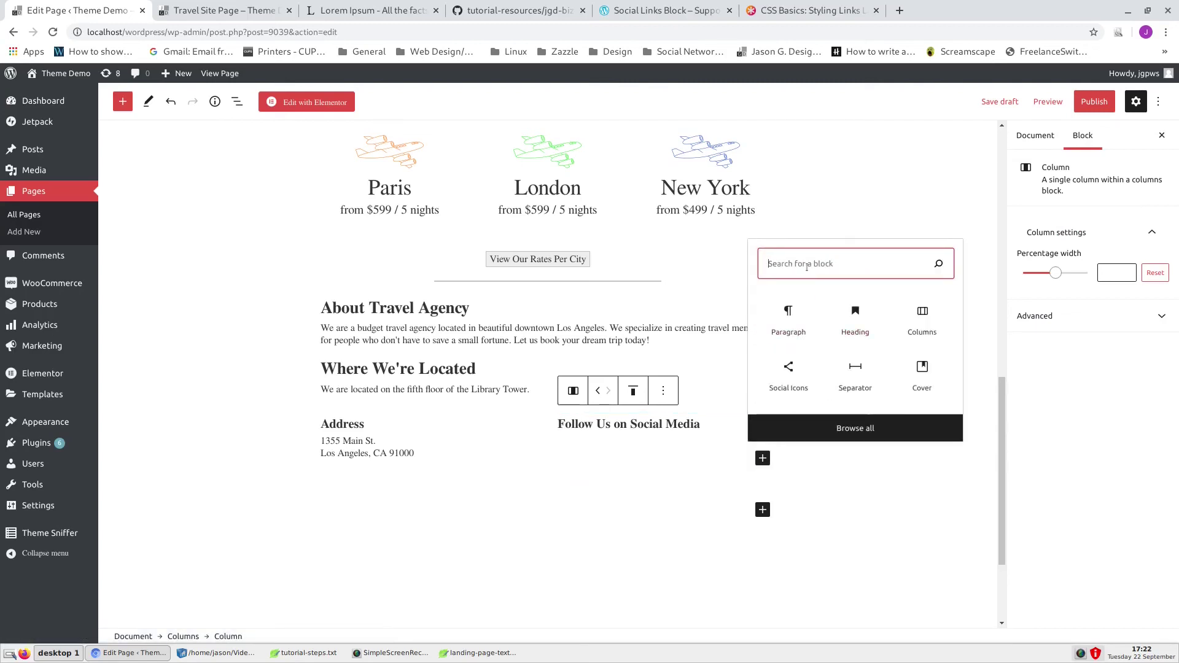
click(789, 370)
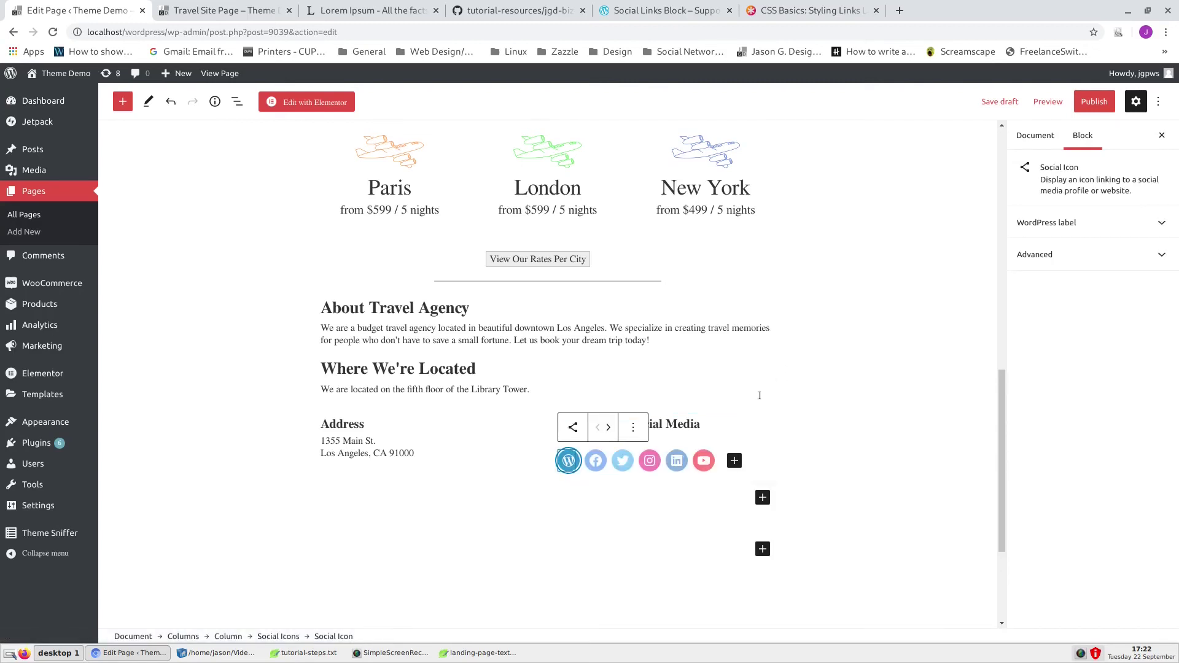
click(568, 465)
click(563, 487)
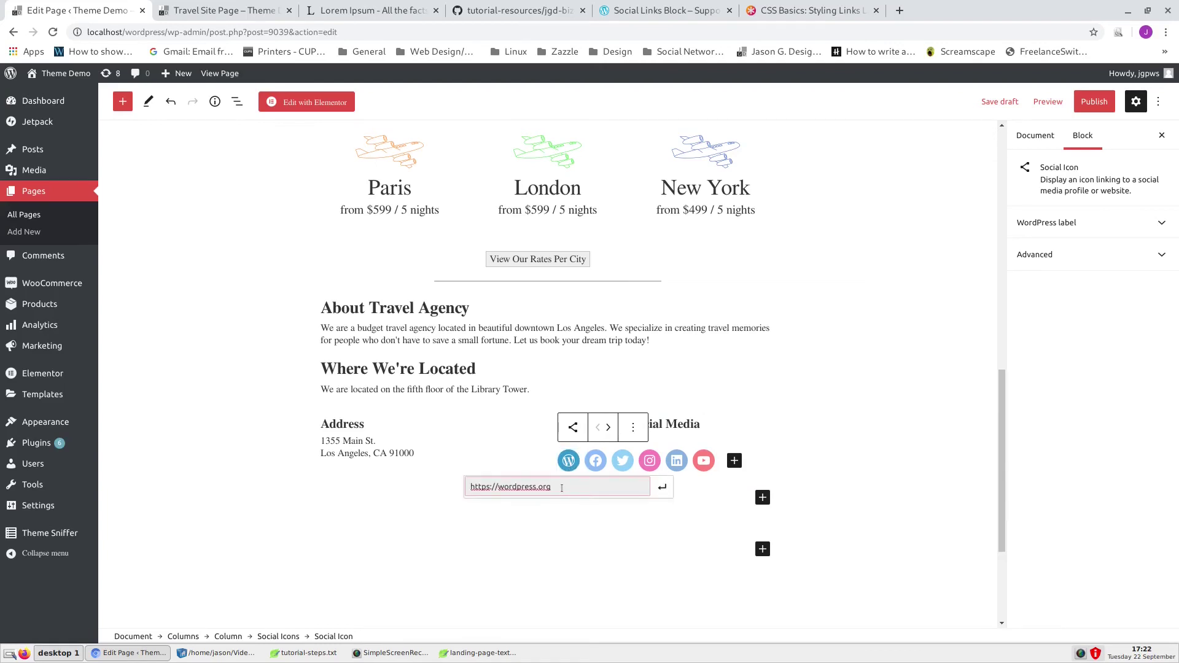
key(BackSpace)
key(BackSpace)
key(BackSpace)
key(BackSpace)
key(BackSpace)
key(BackSpace)
key(BackSpace)
key(BackSpace)
key(BackSpace)
key(BackSpace)
key(BackSpace)
key(BackSpace)
key(BackSpace)
key(BackSpace)
key(BackSpace)
key(BackSpace)
key(BackSpace)
key(BackSpace)
key(BackSpace)
key(BackSpace)
key(BackSpace)
click(596, 462)
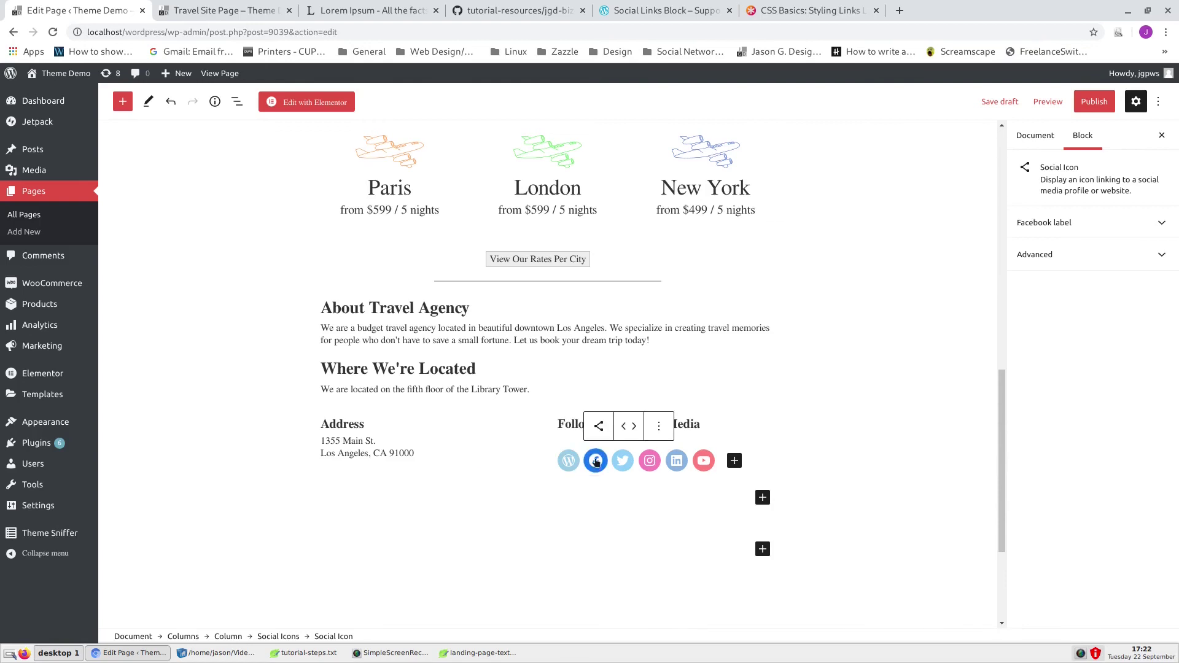
text(facebook.com)
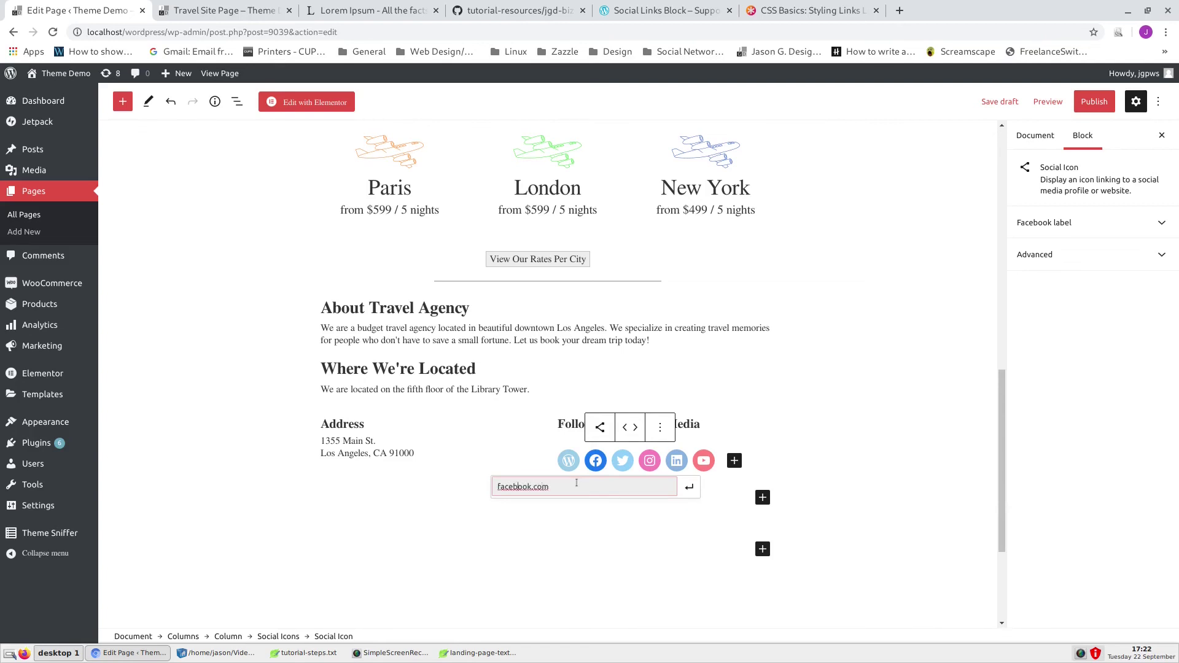
key(Home)
text(https://)
click(676, 461)
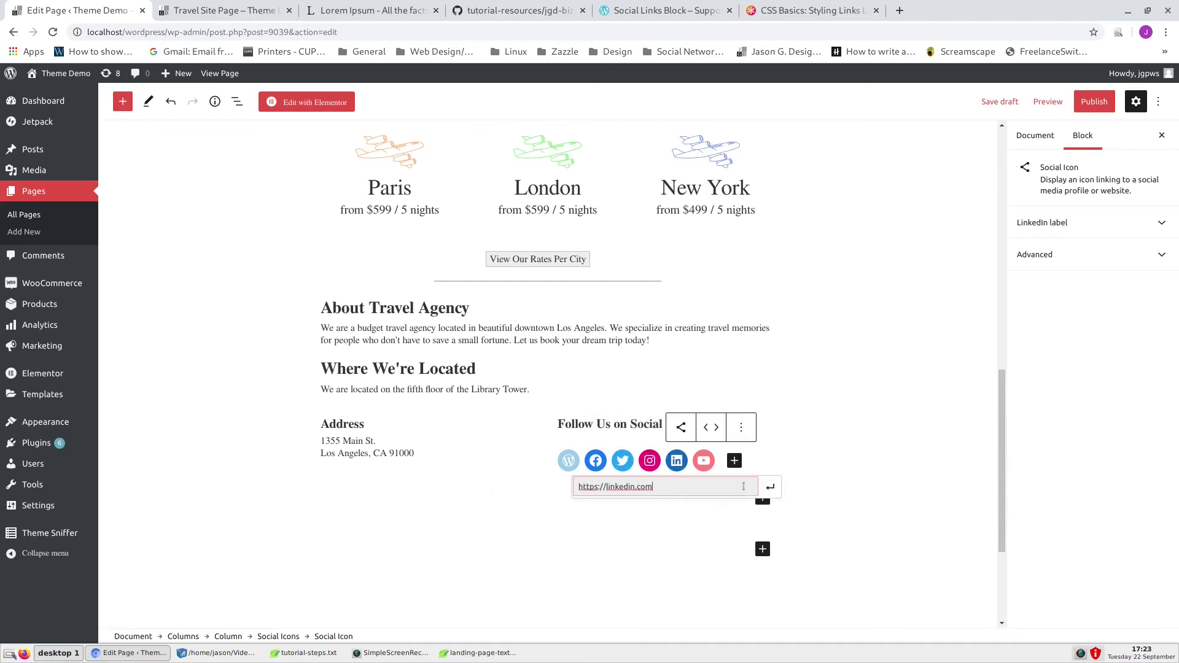
click(769, 487)
click(810, 454)
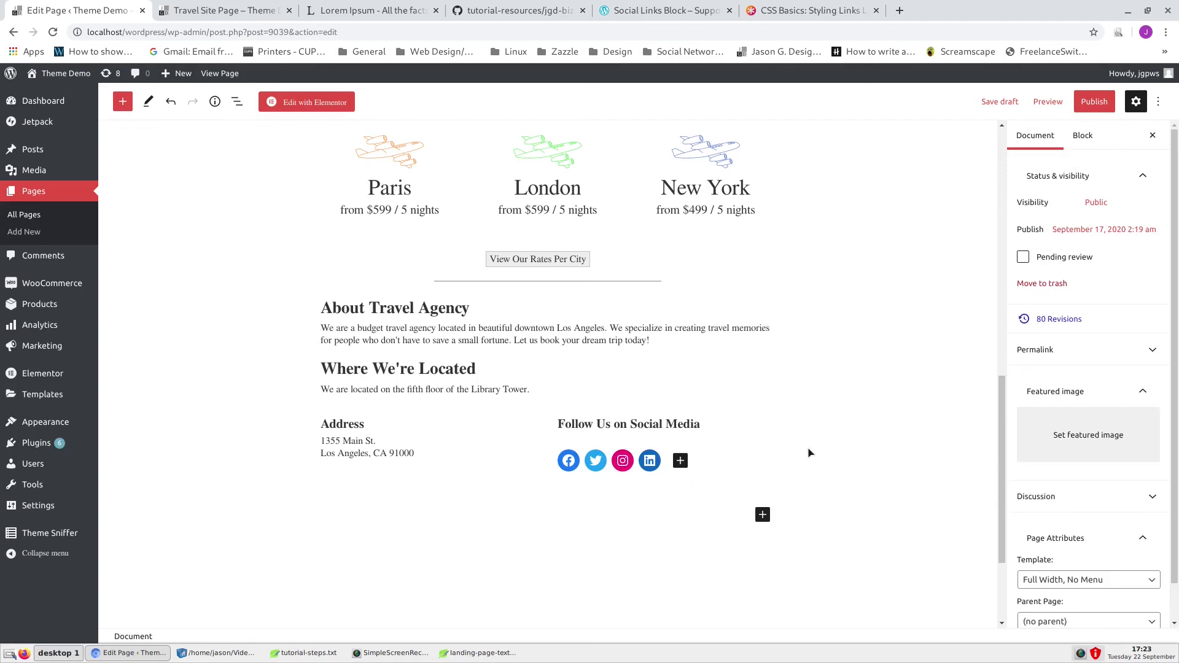
Insert a Spacer block between the separator and the "About Travel Agency" heading and set its height to 32 pixels
scroll(810, 453, up, 2)
click(420, 406)
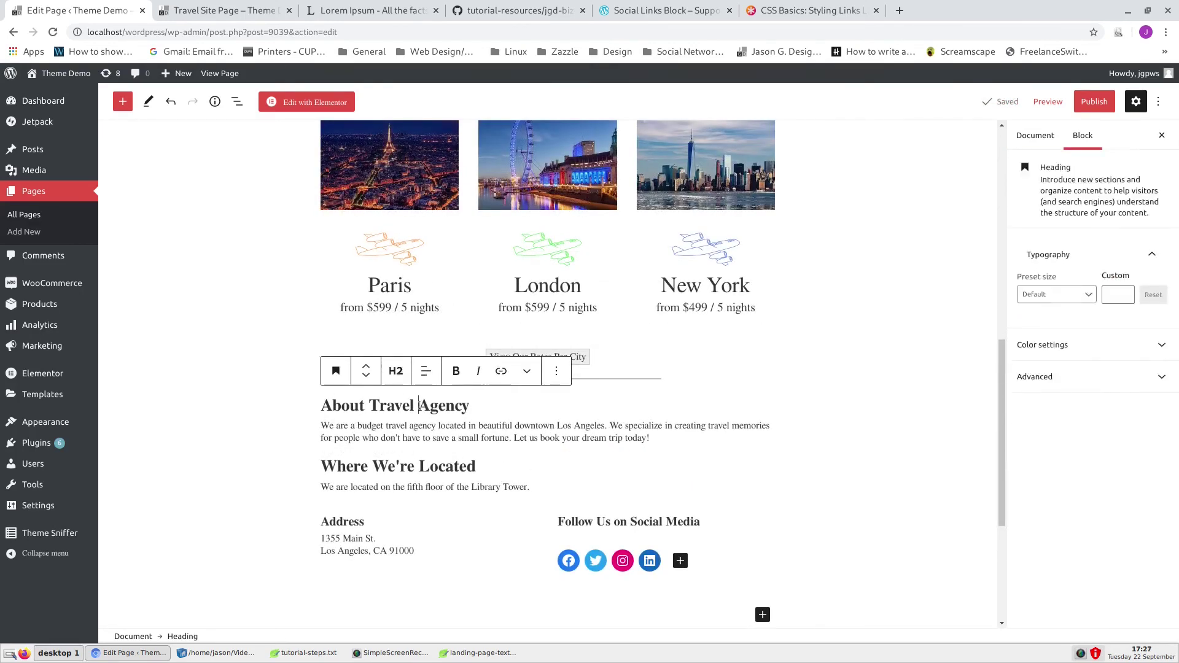
click(556, 371)
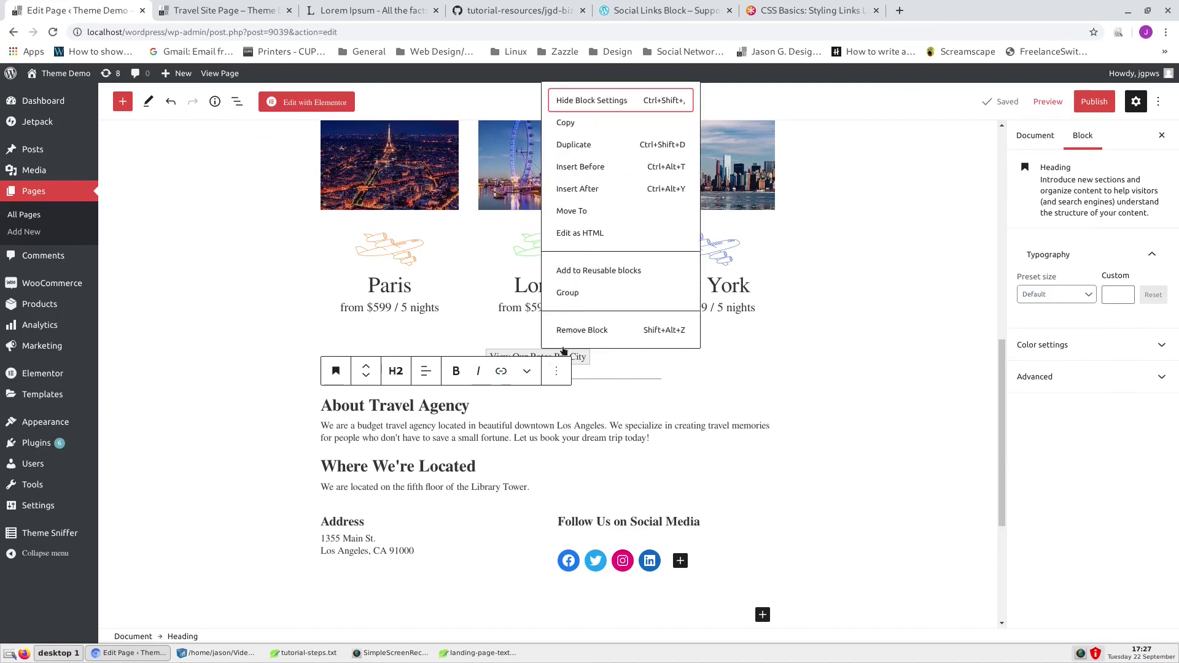
click(581, 167)
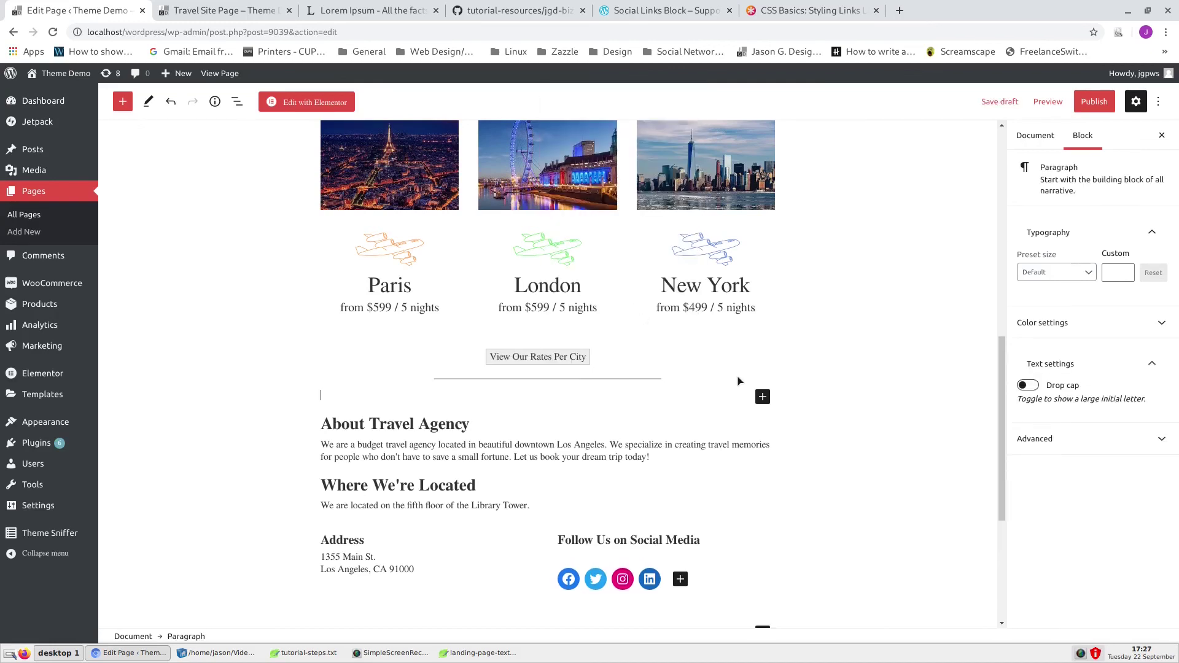
click(762, 397)
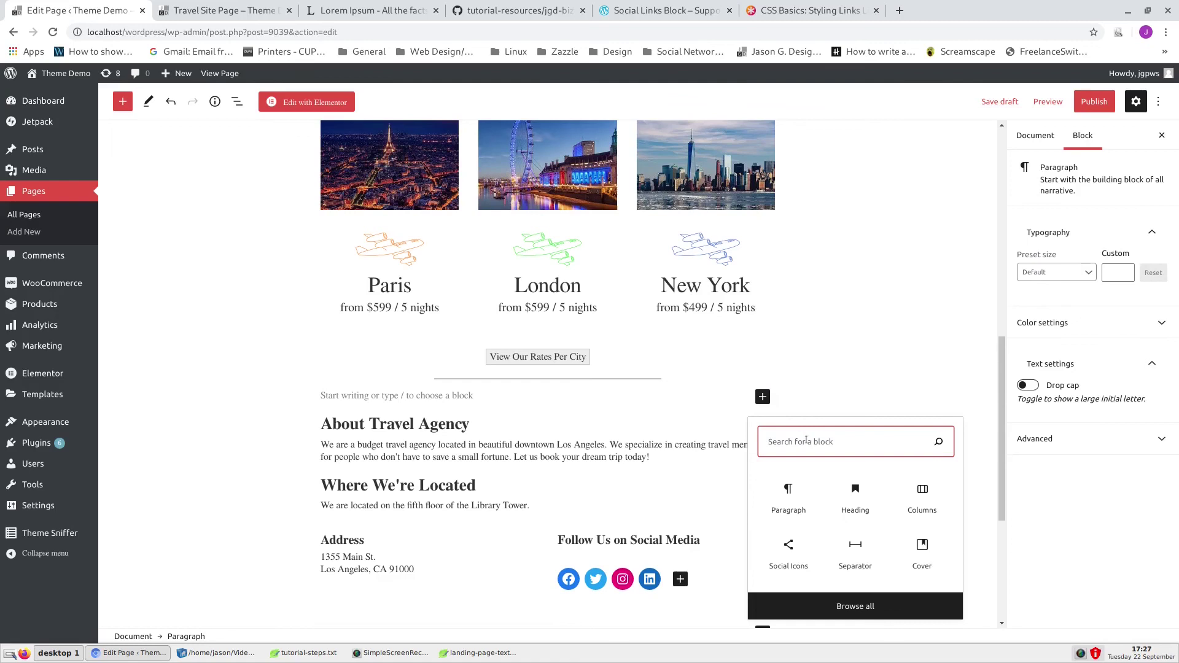
text(/sp)
click(790, 492)
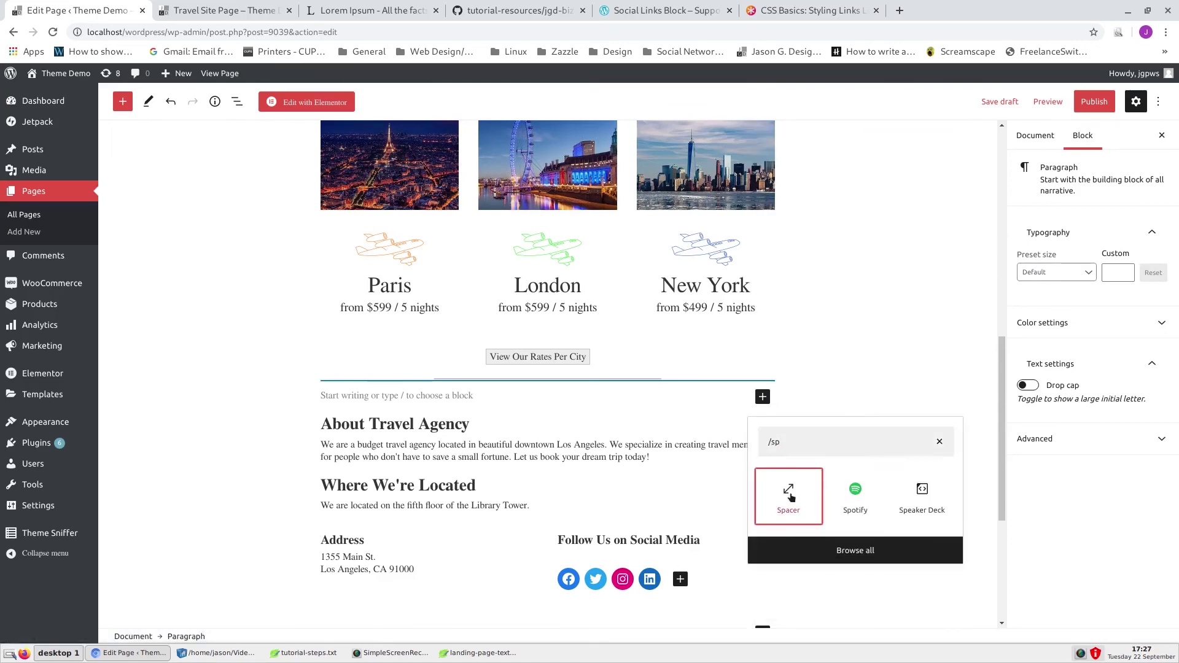
click(1145, 273)
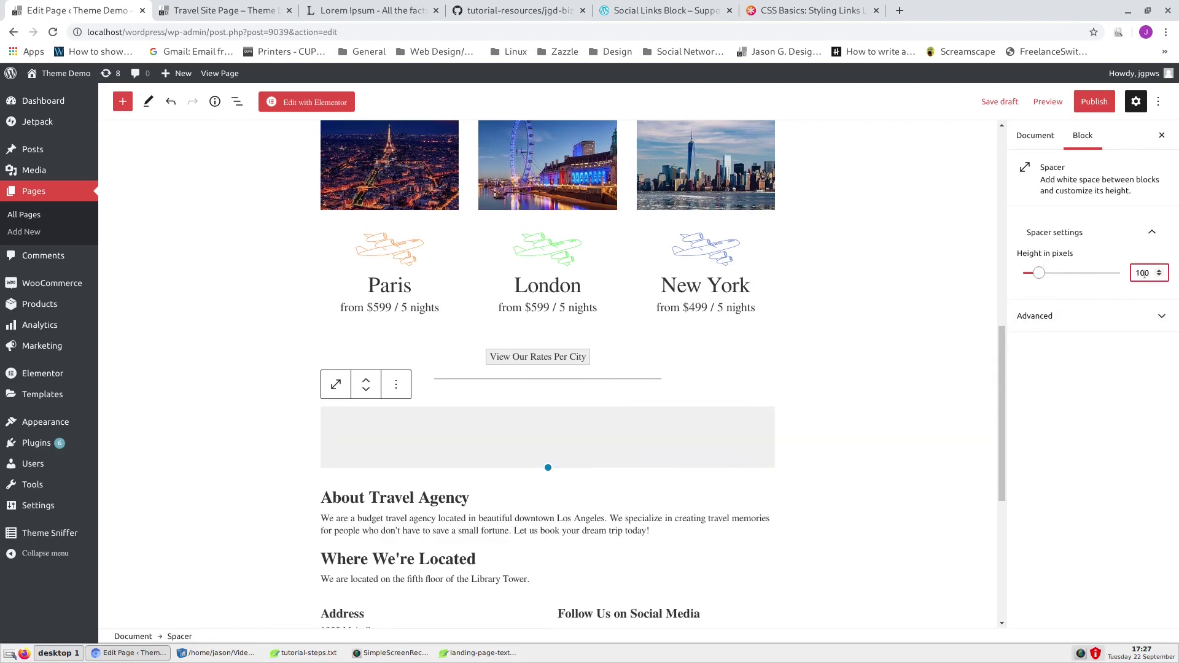
double_click(1144, 273)
text(32)
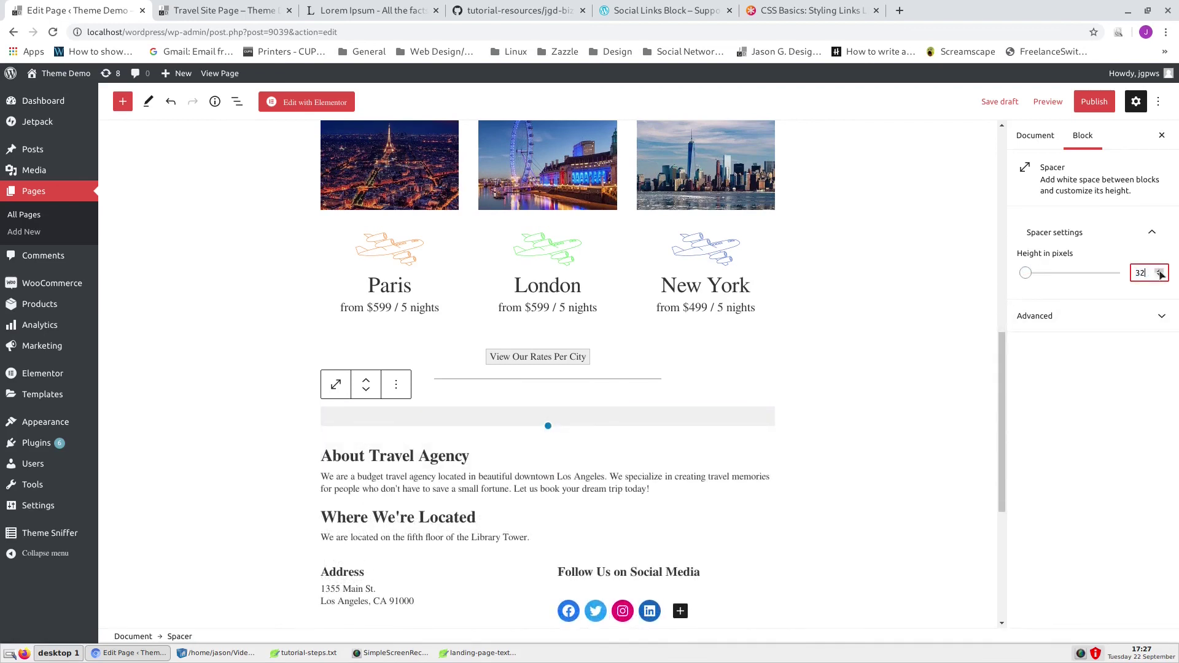
click(936, 346)
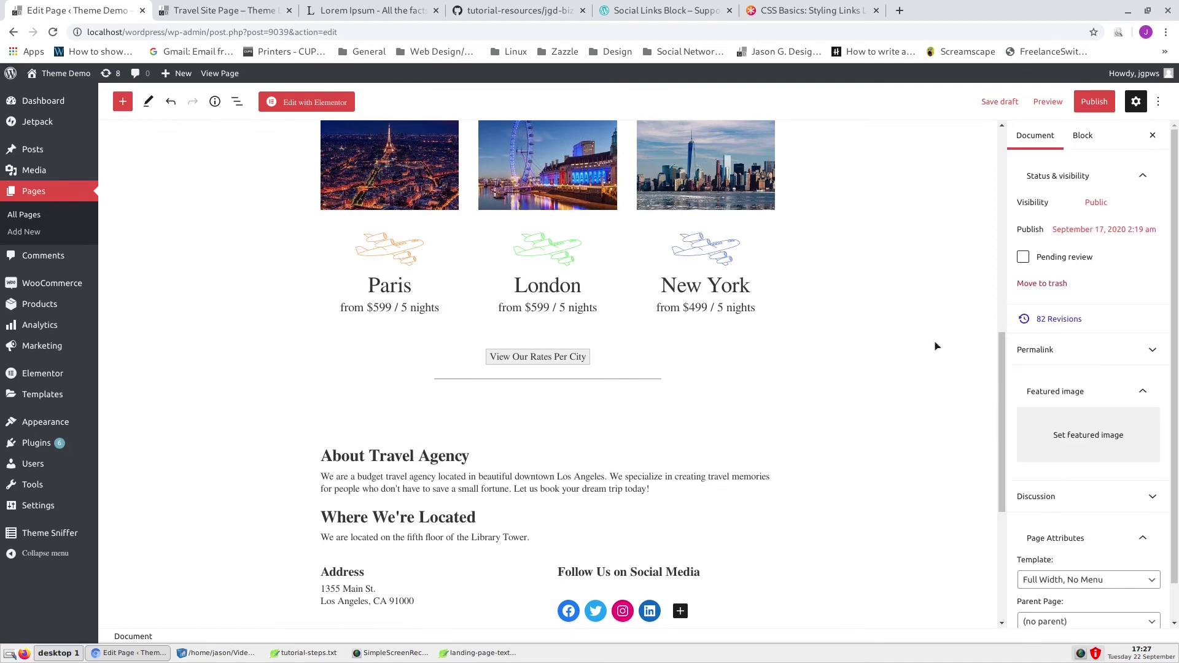
Insert a Spacer block below the address and social media columns and set its height to about 31 pixels
scroll(936, 346, down, 4)
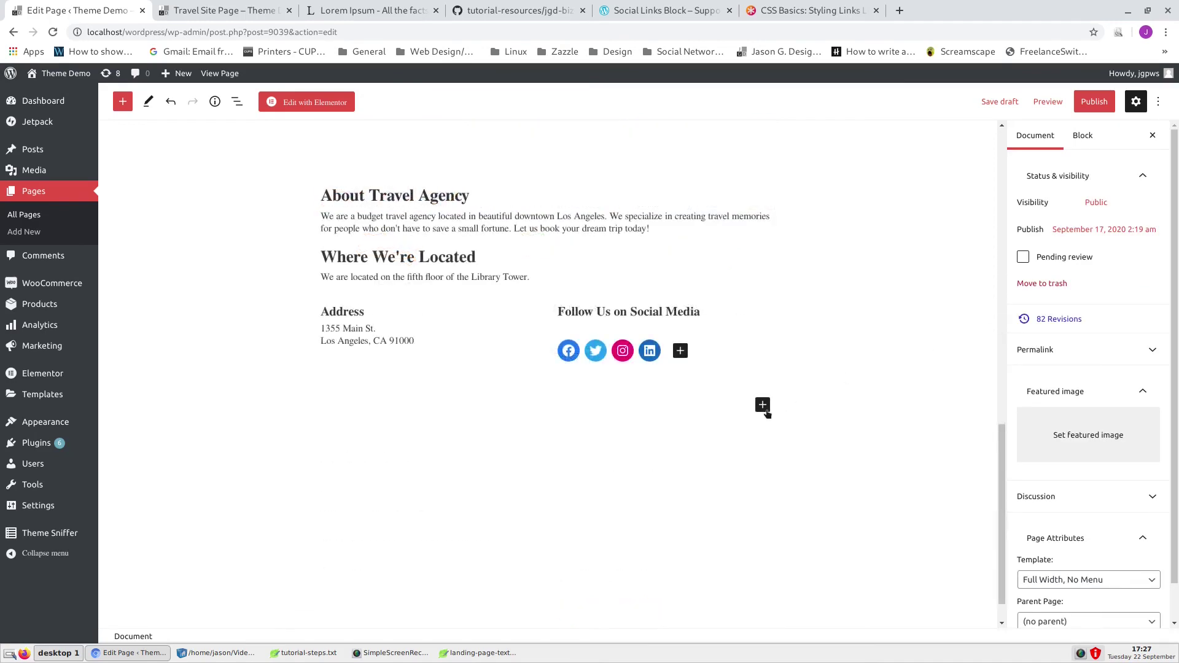
click(763, 404)
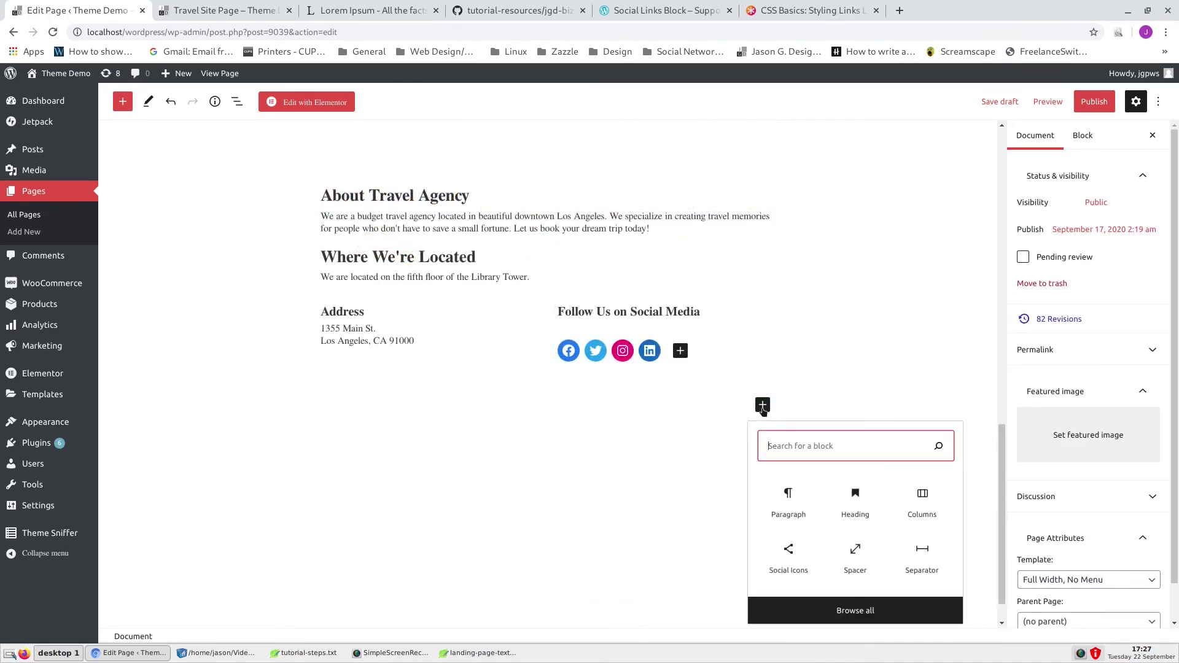
click(856, 556)
click(1146, 274)
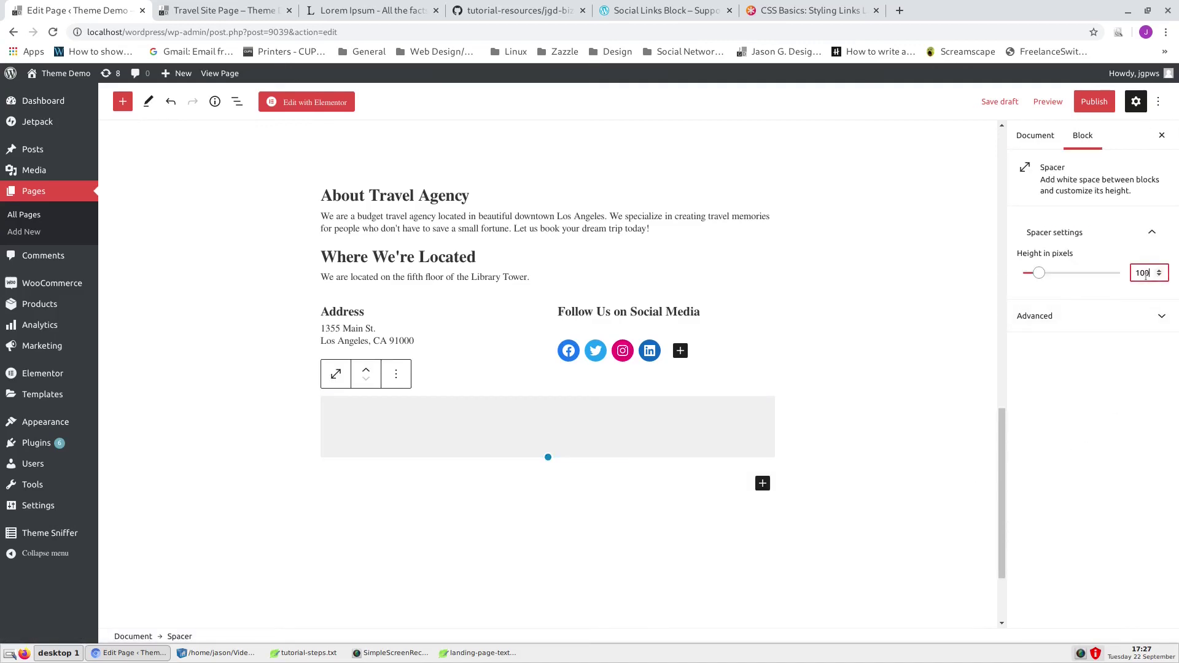
key(BackSpace)
key(BackSpace)
key(BackSpace)
text(28)
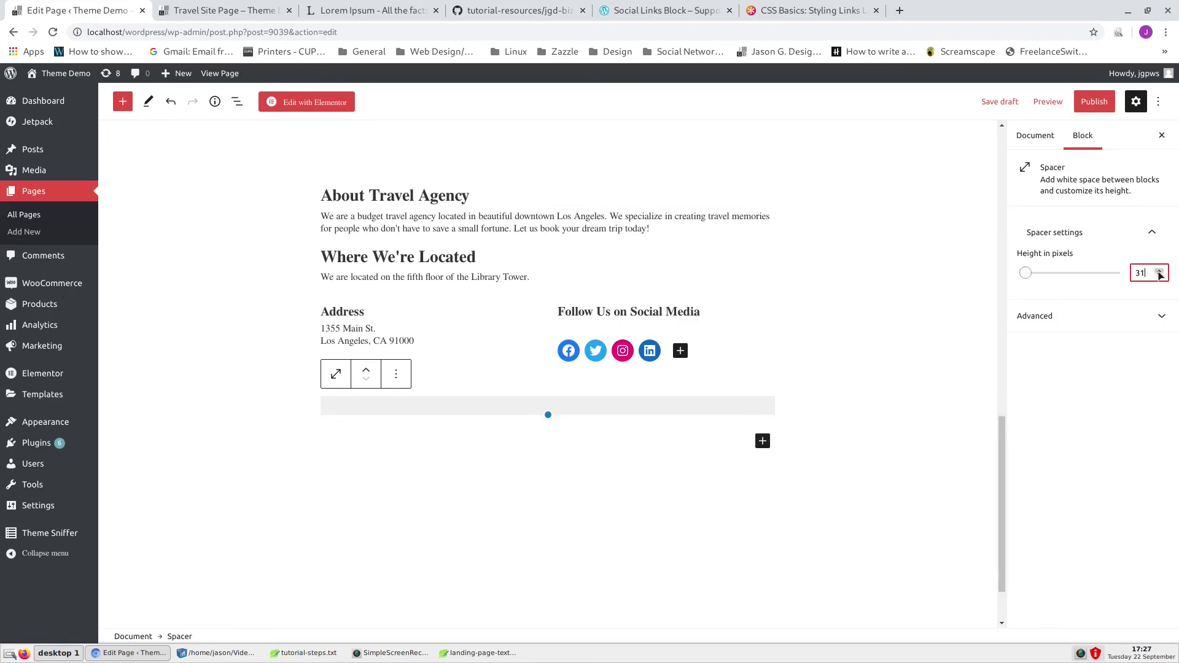
click(924, 387)
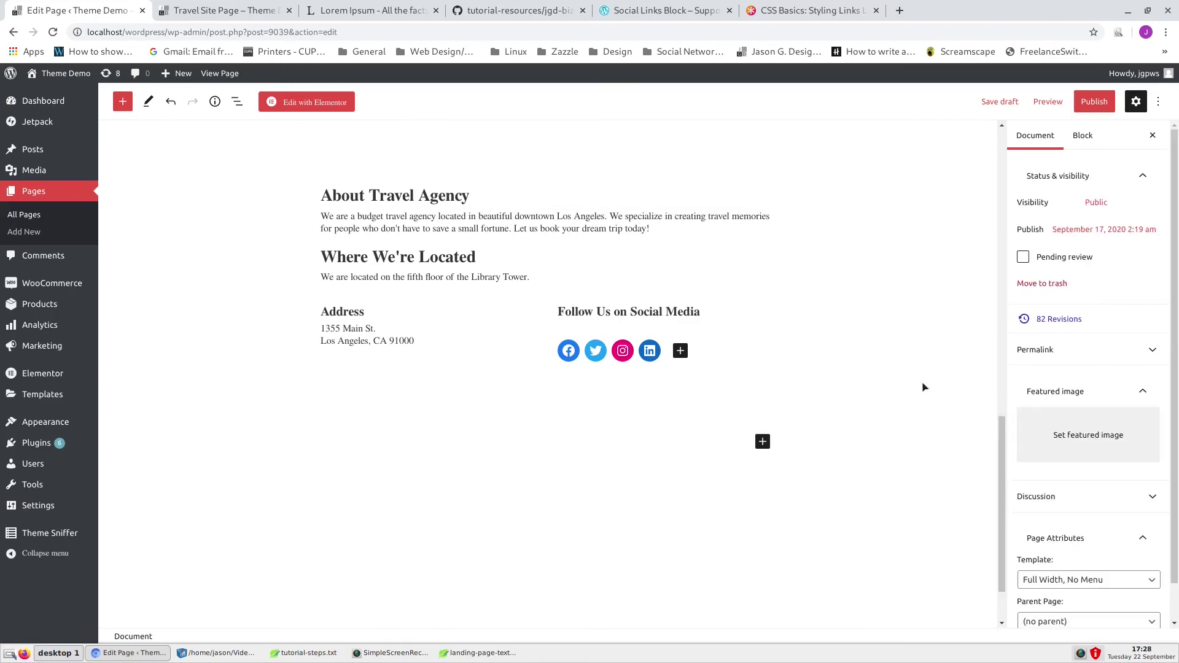
Save the draft and preview the page, reviewing it from the header down to the address and social media columns
scroll(925, 387, up, 6)
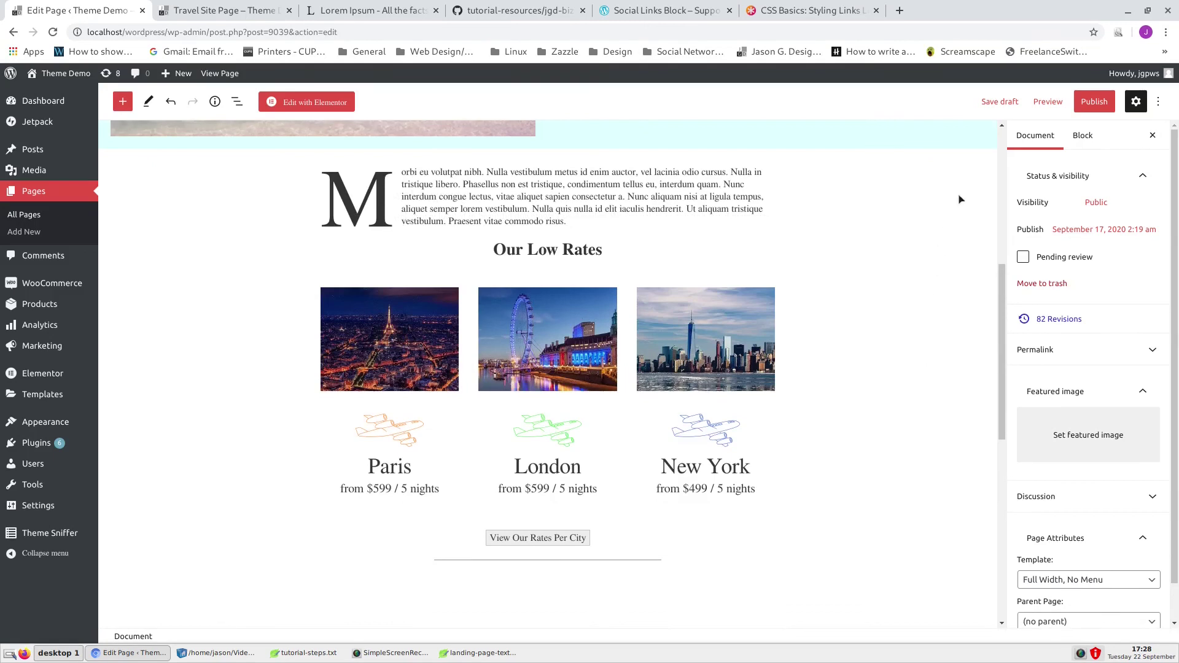
click(1000, 102)
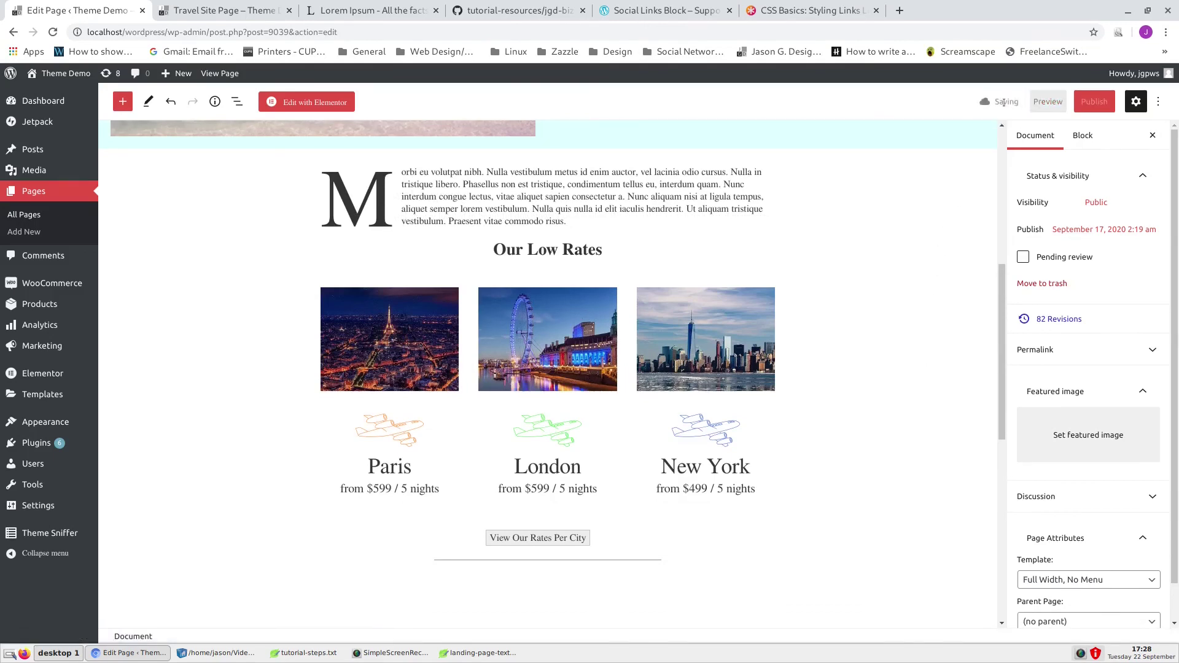
click(1048, 101)
click(987, 216)
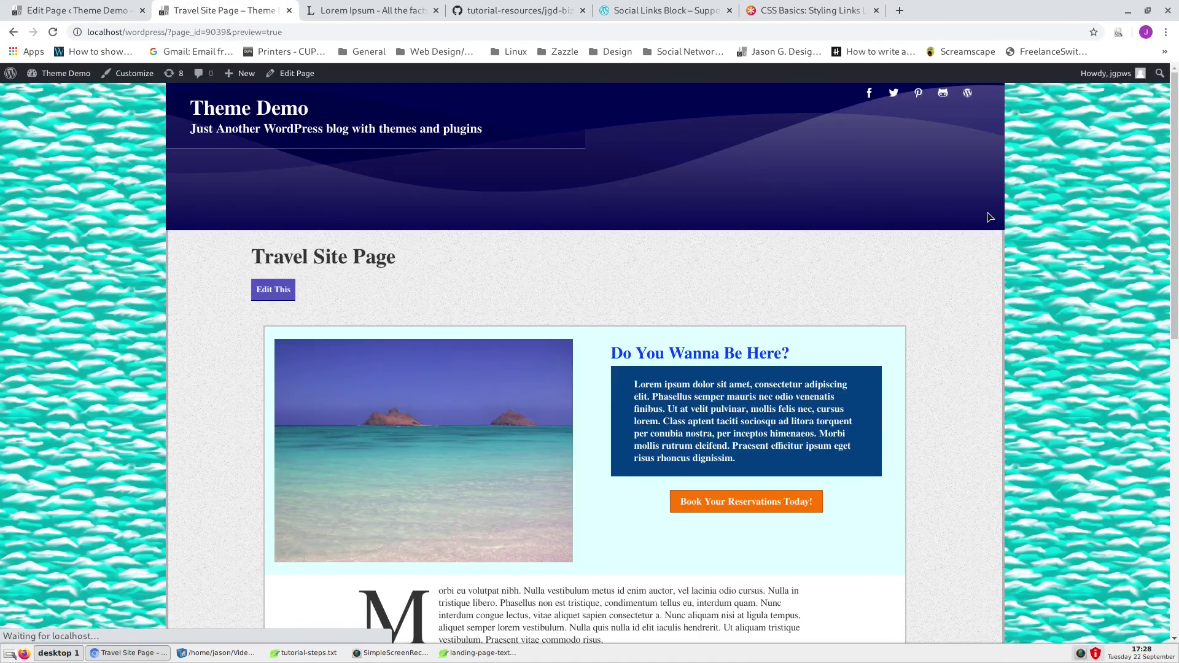
scroll(945, 340, down, 1)
scroll(945, 340, down, 6)
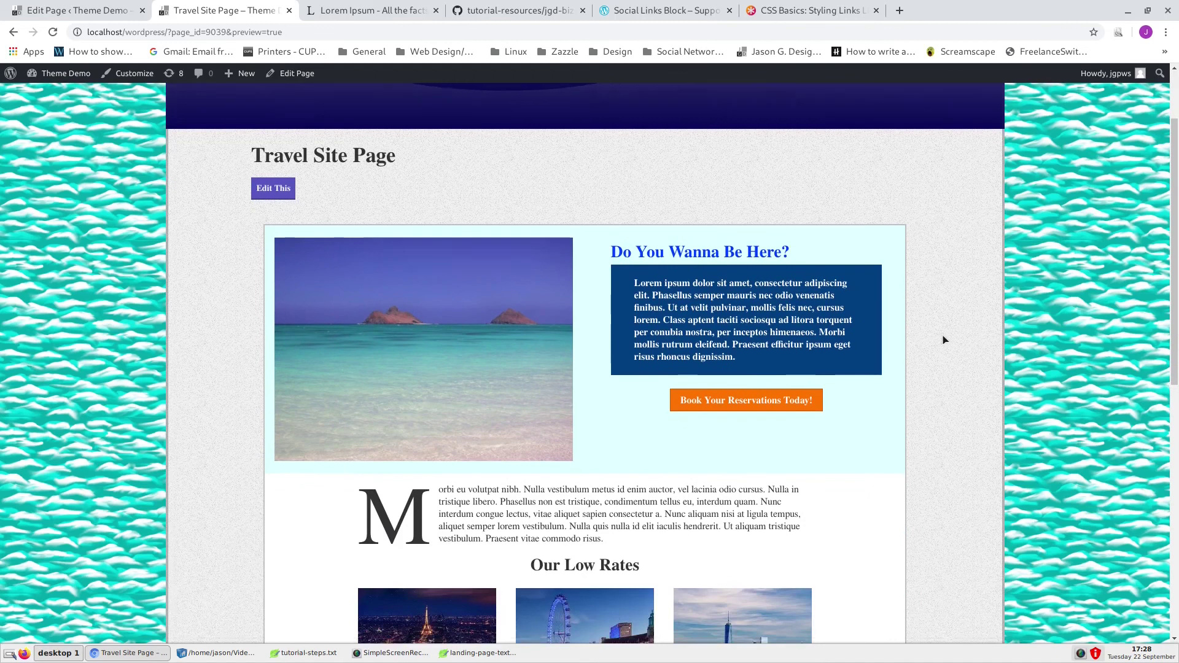
scroll(945, 339, down, 3)
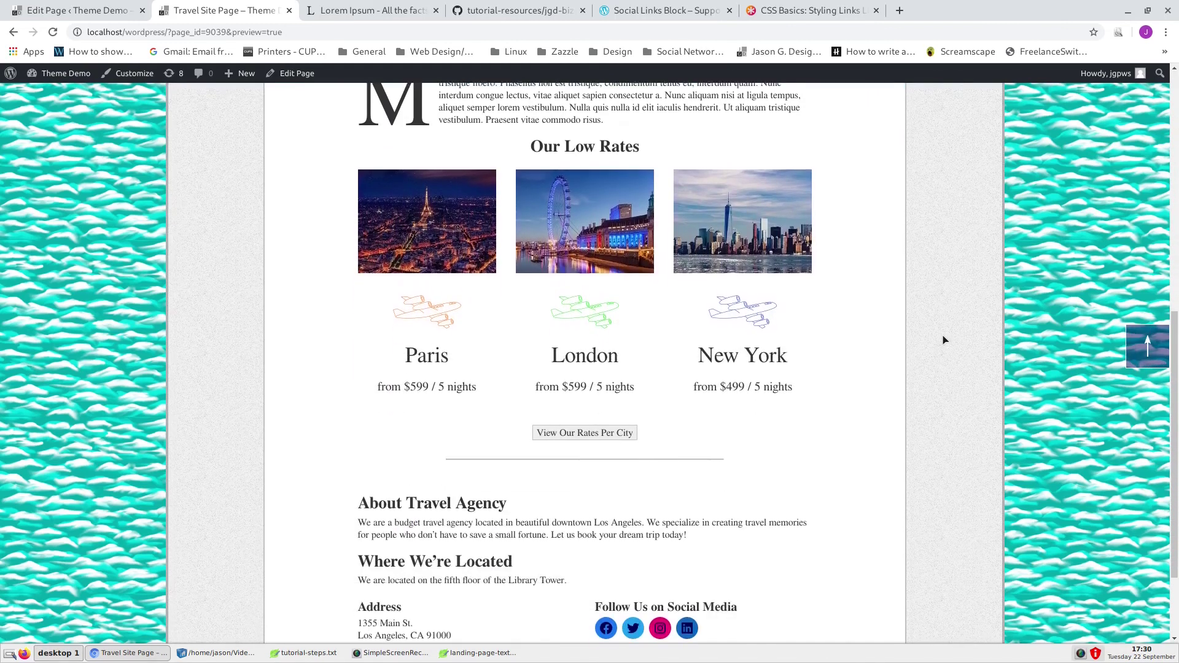